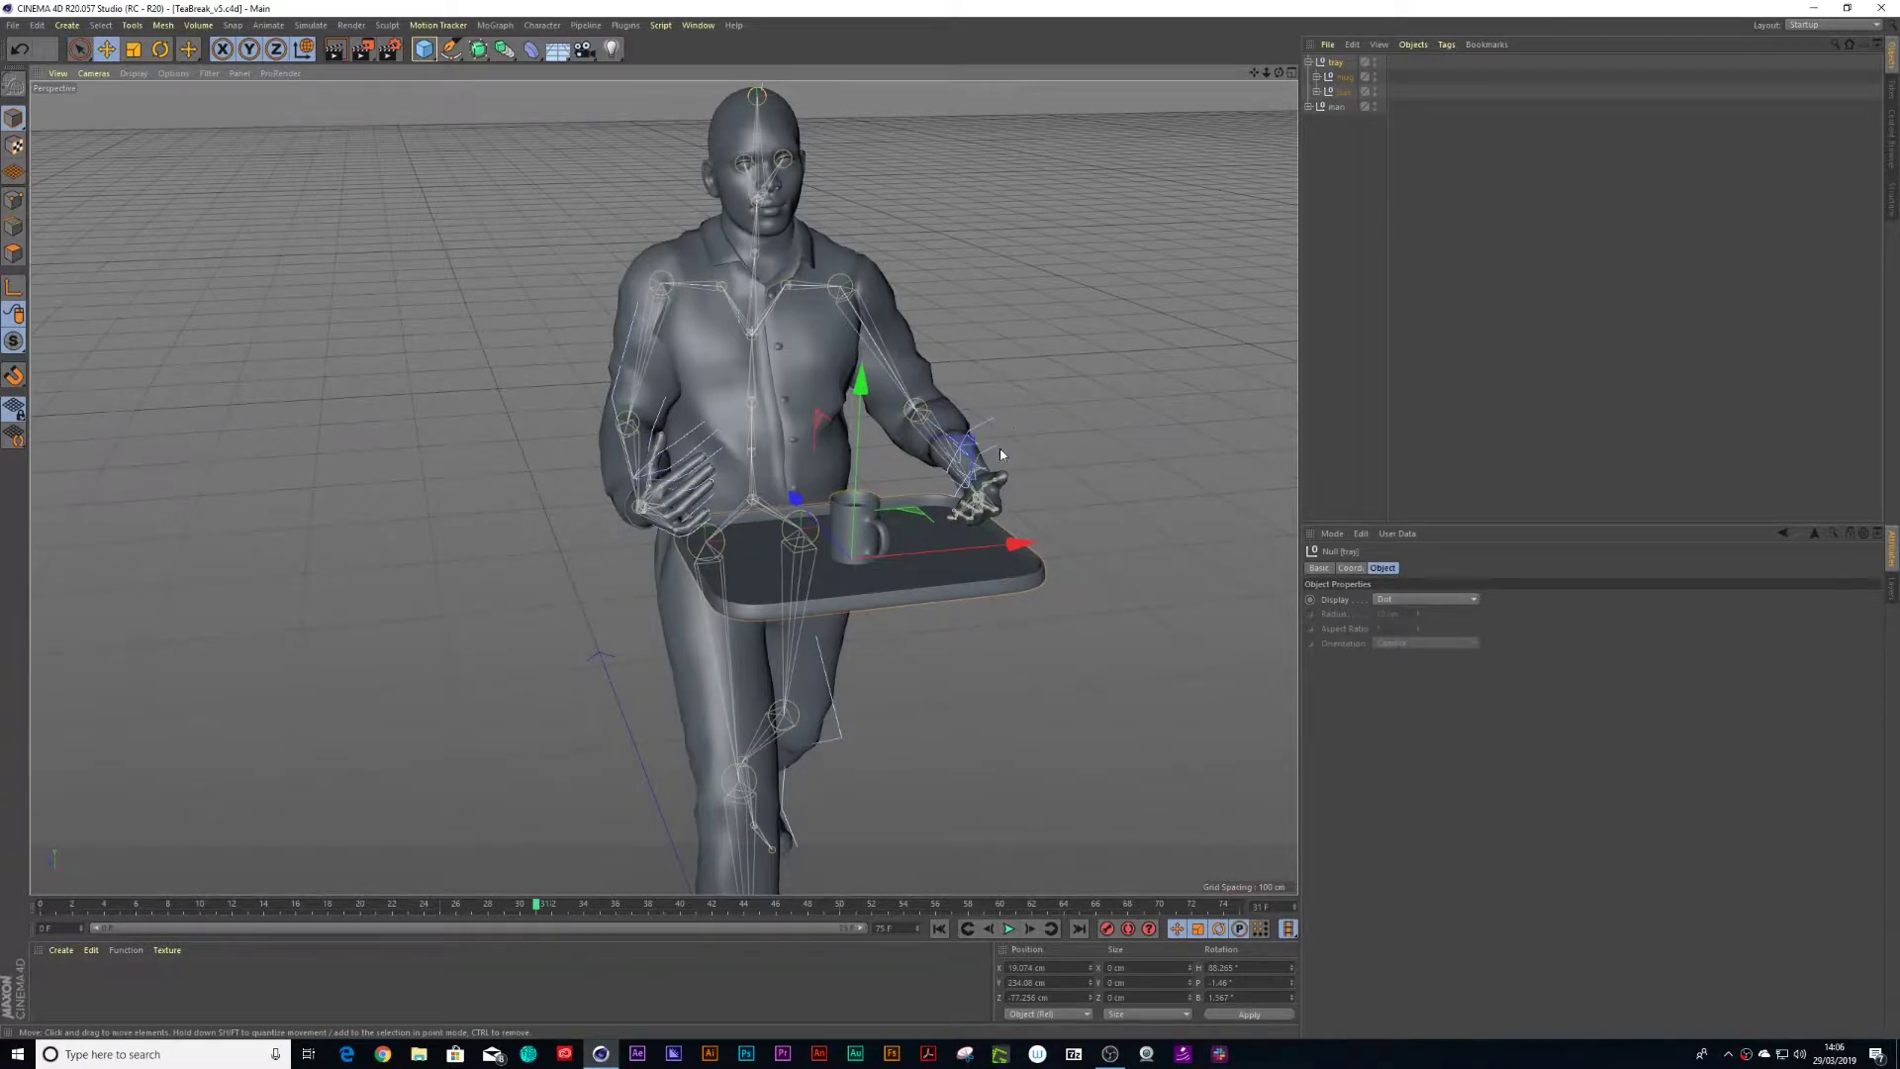
- Play the character's walk animation and check how the hands move relative to the tray
left_click_drag(1007, 441, 924, 551, "alt")
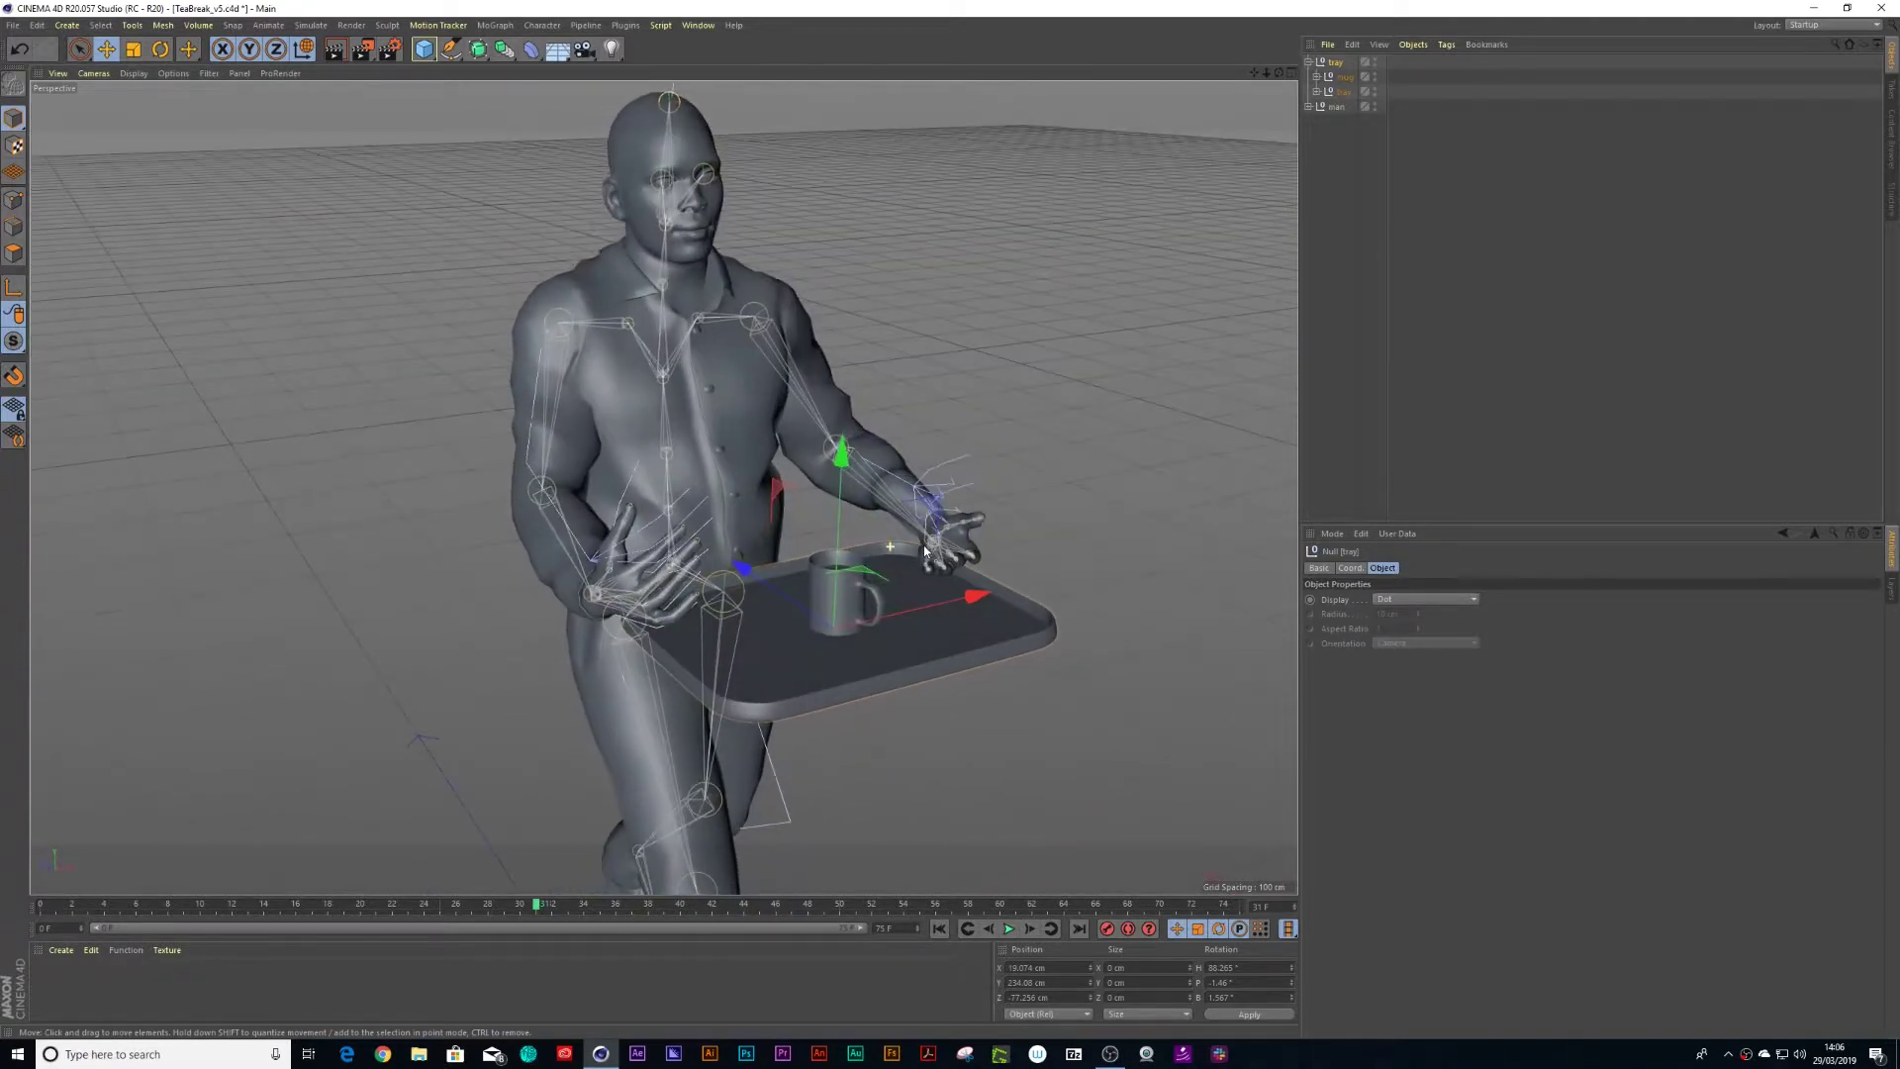
left_click(1009, 928)
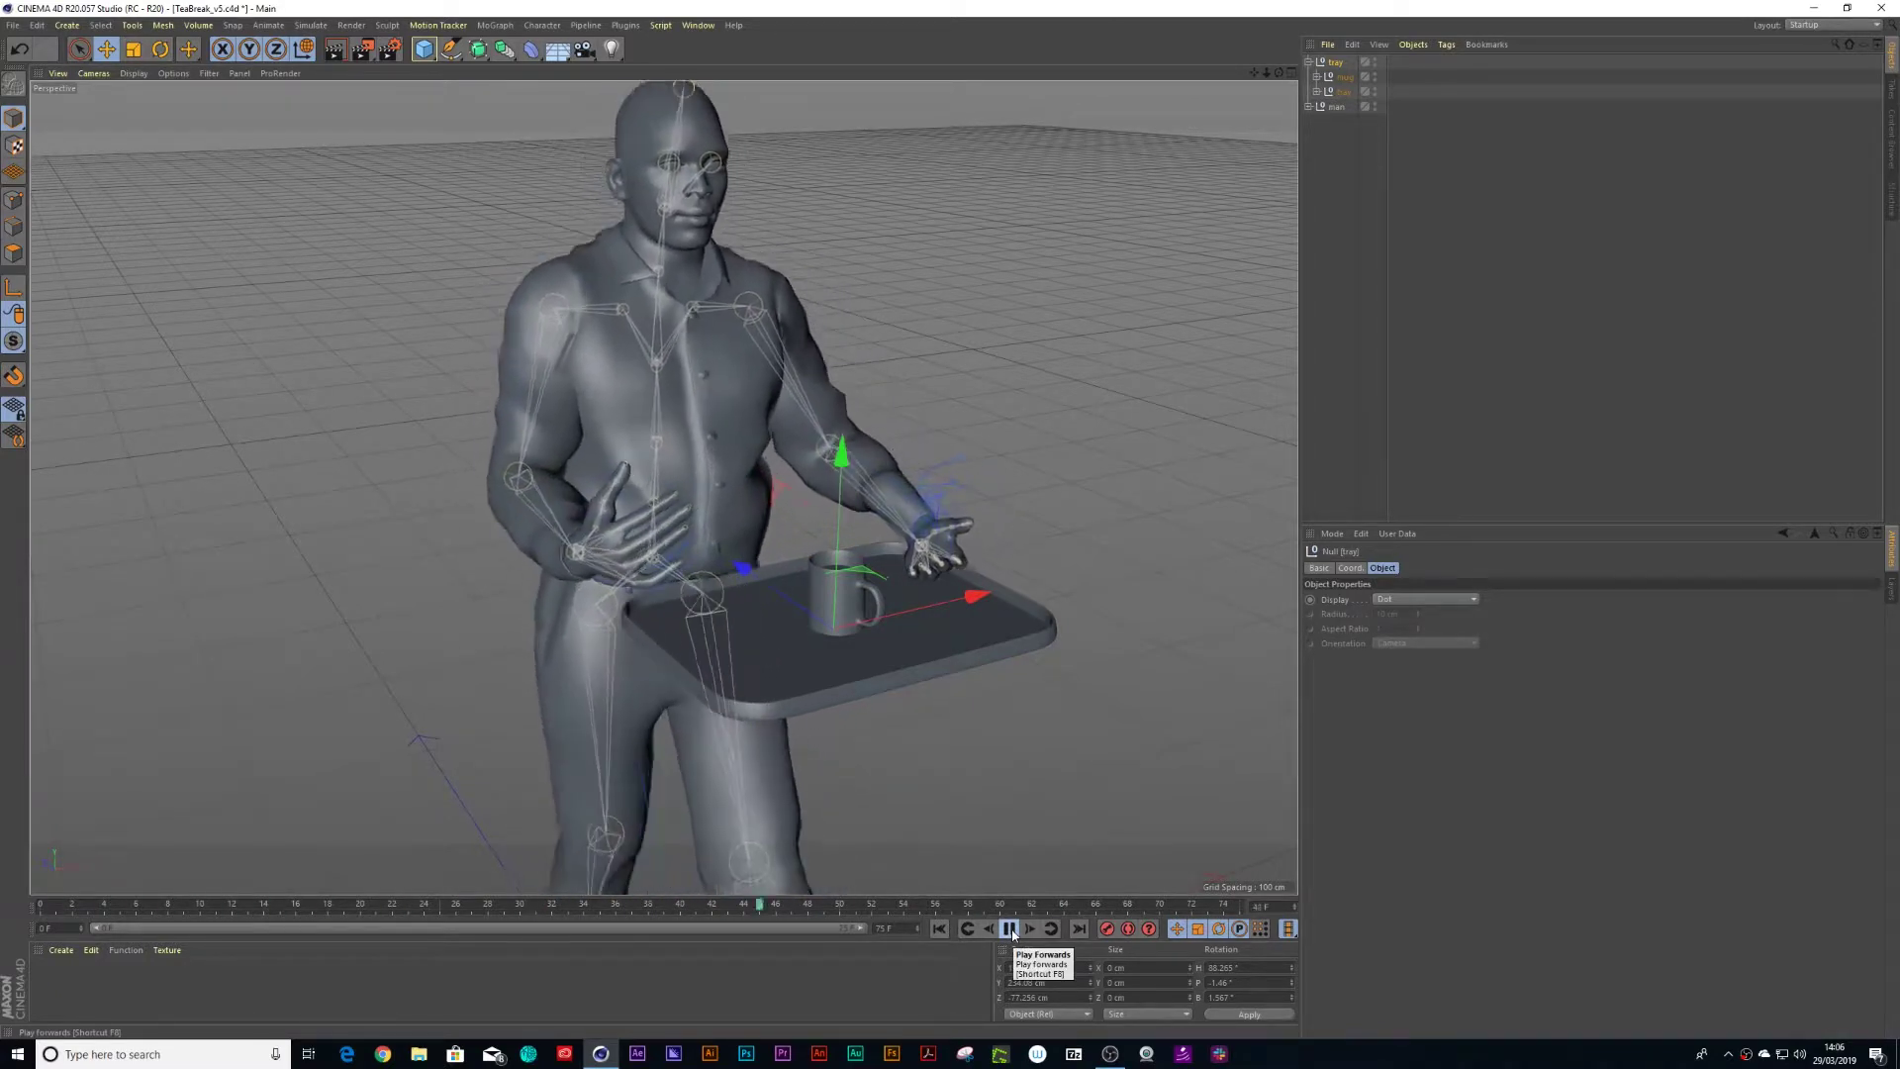
left_click(1009, 929)
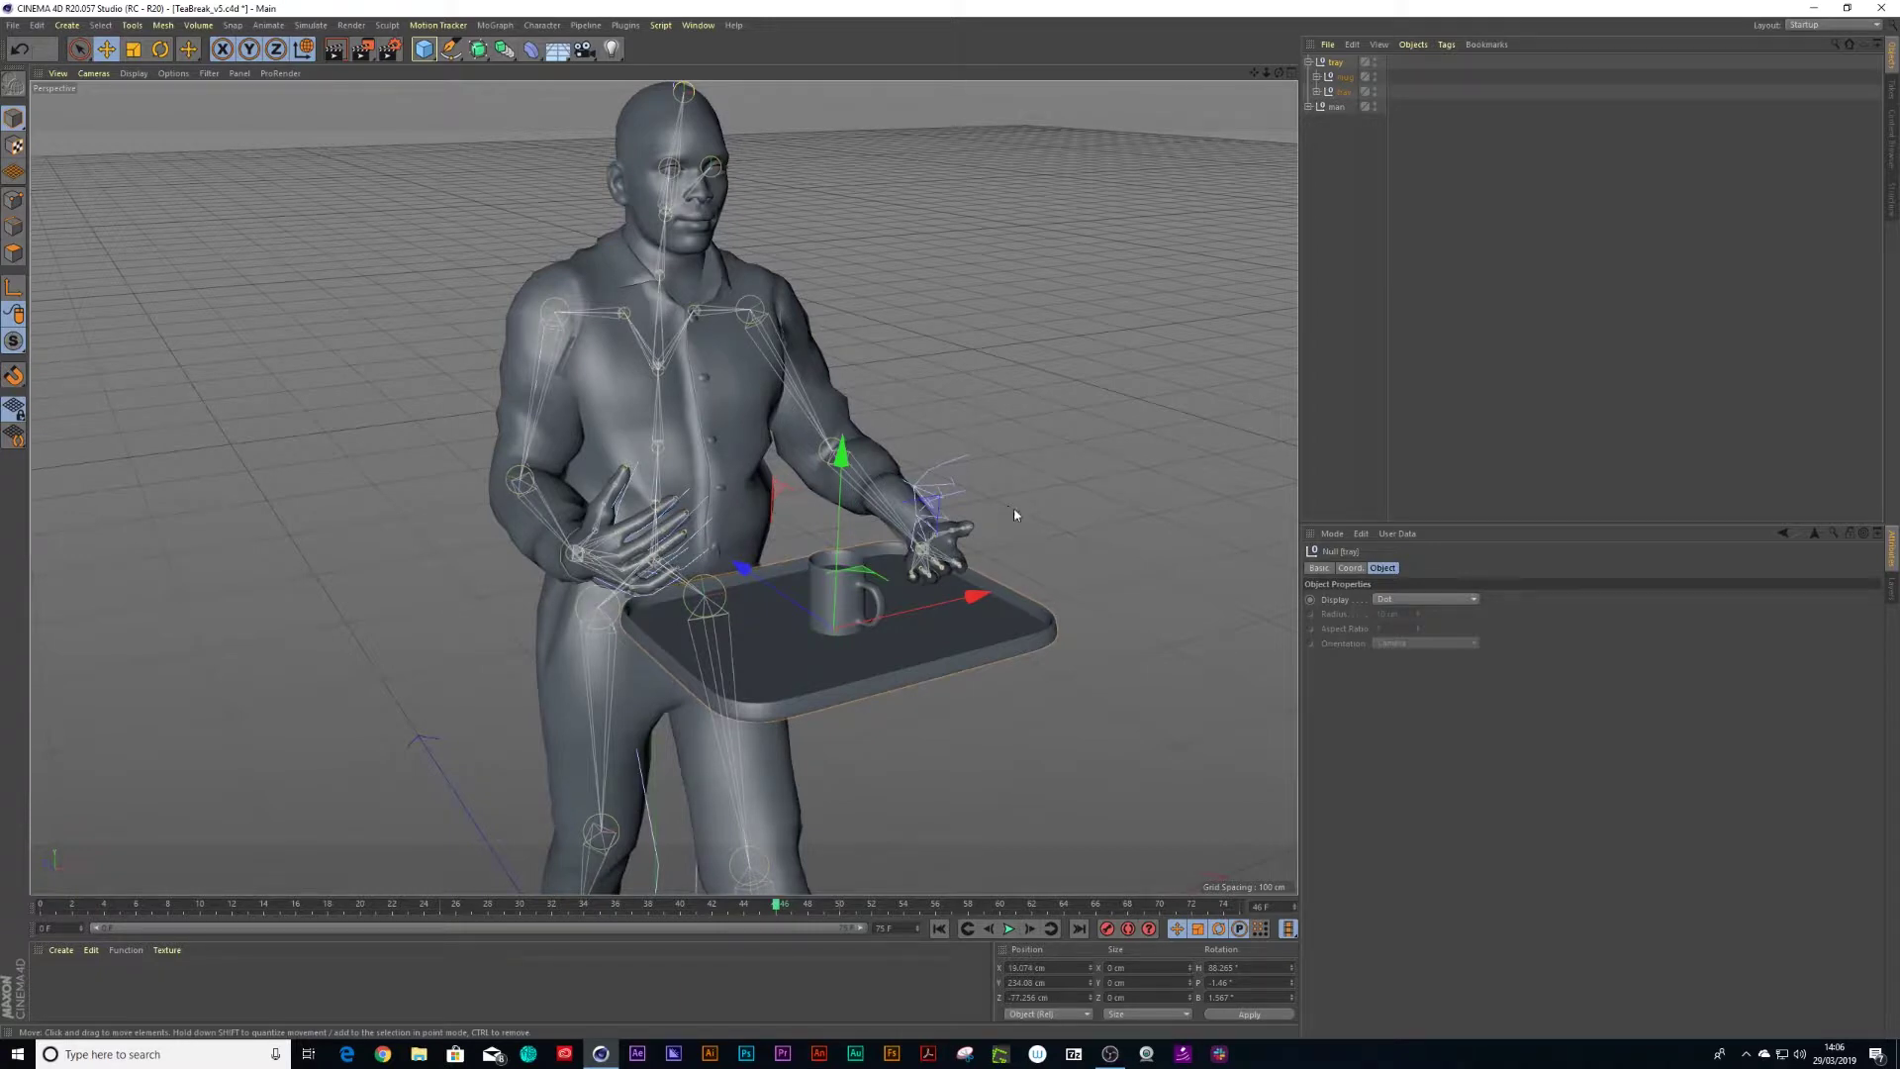
- Add a Constraint character tag to the tray null and enable its PSR constraint
left_click(1310, 63)
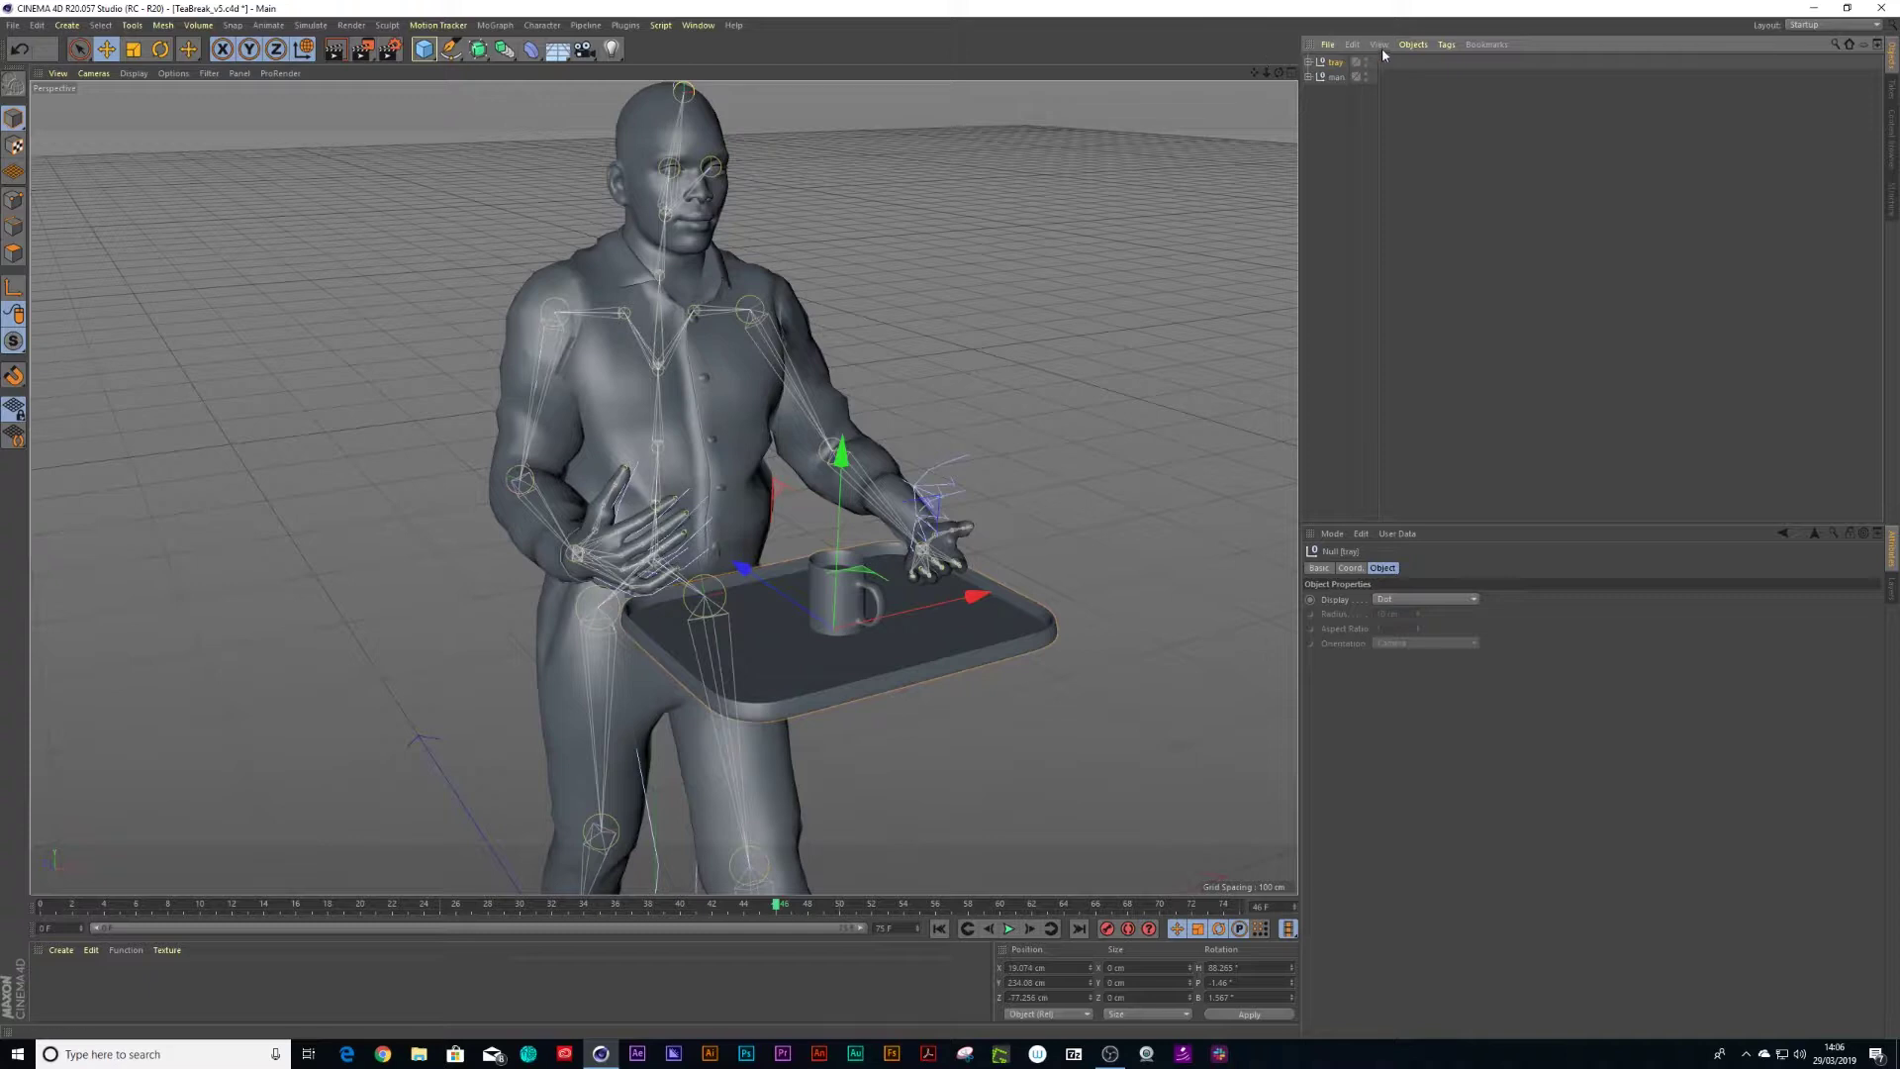
left_click(1445, 44)
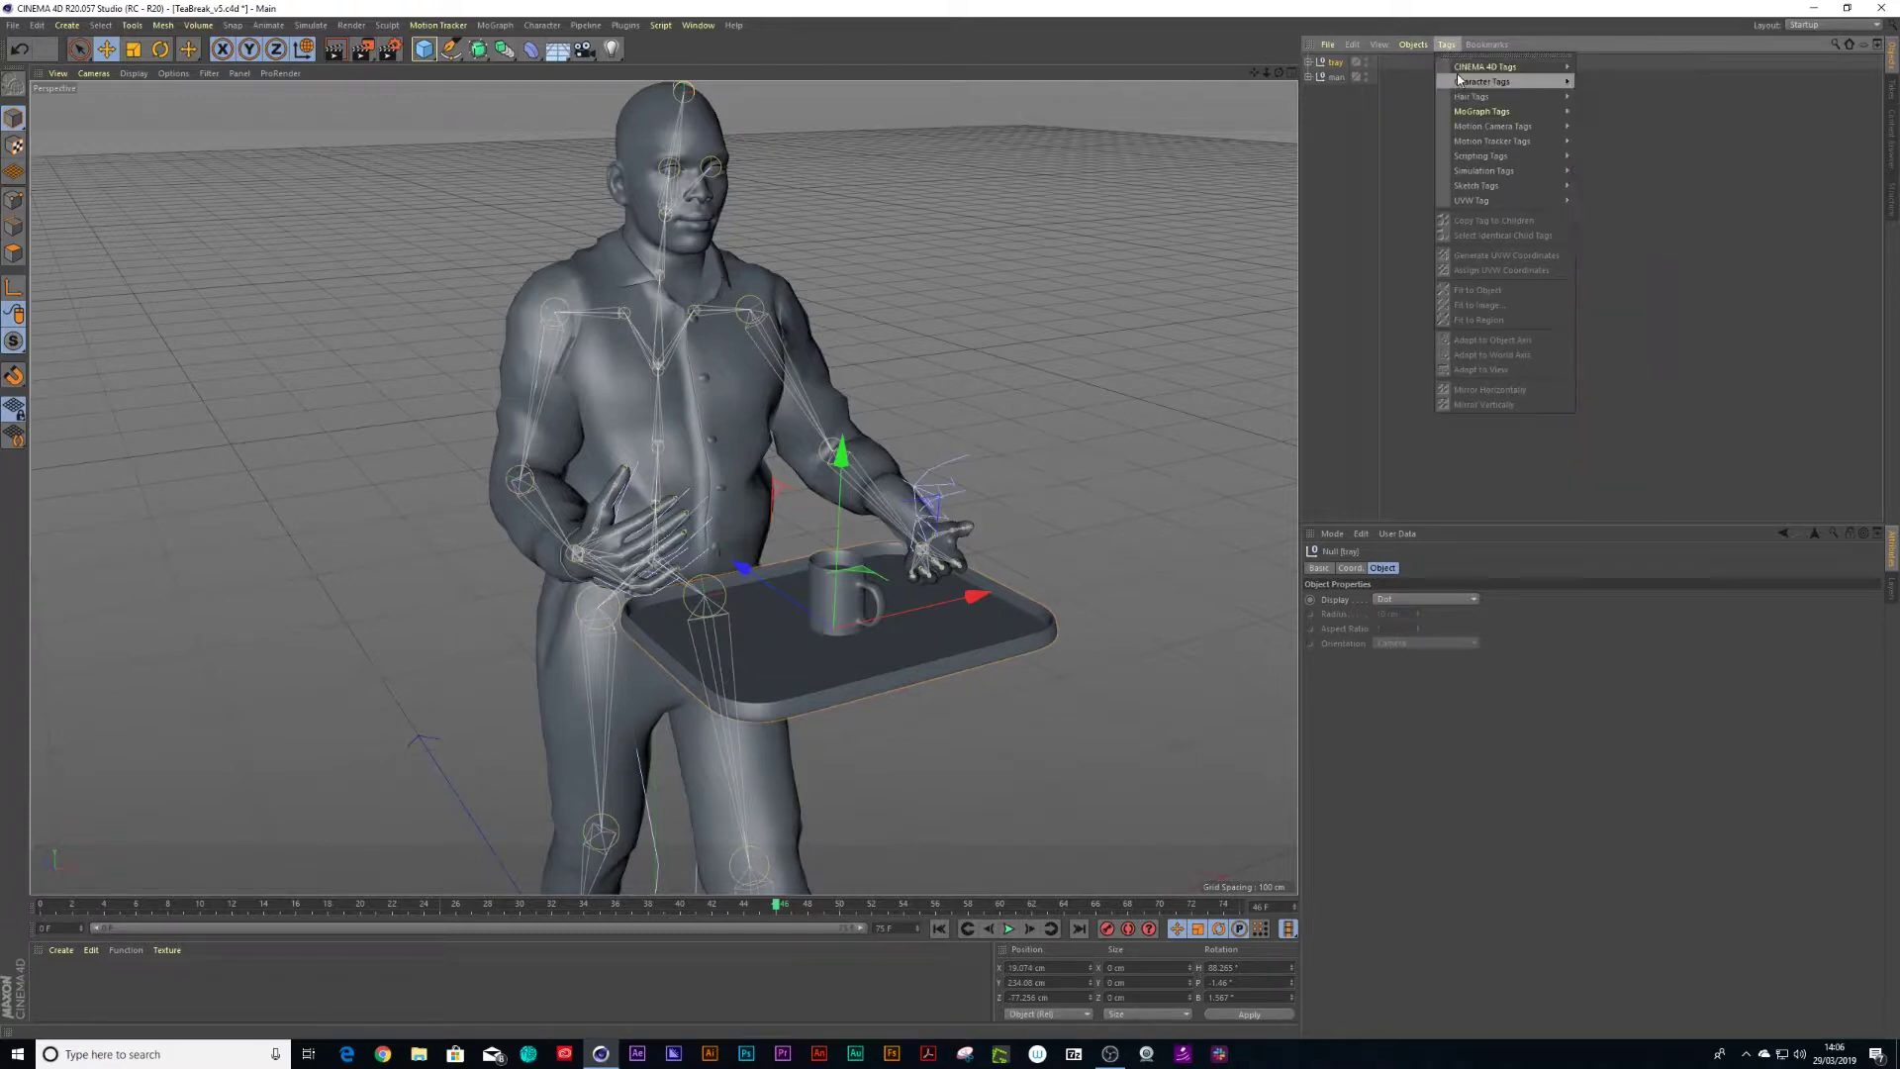
mouse_move(1460, 83)
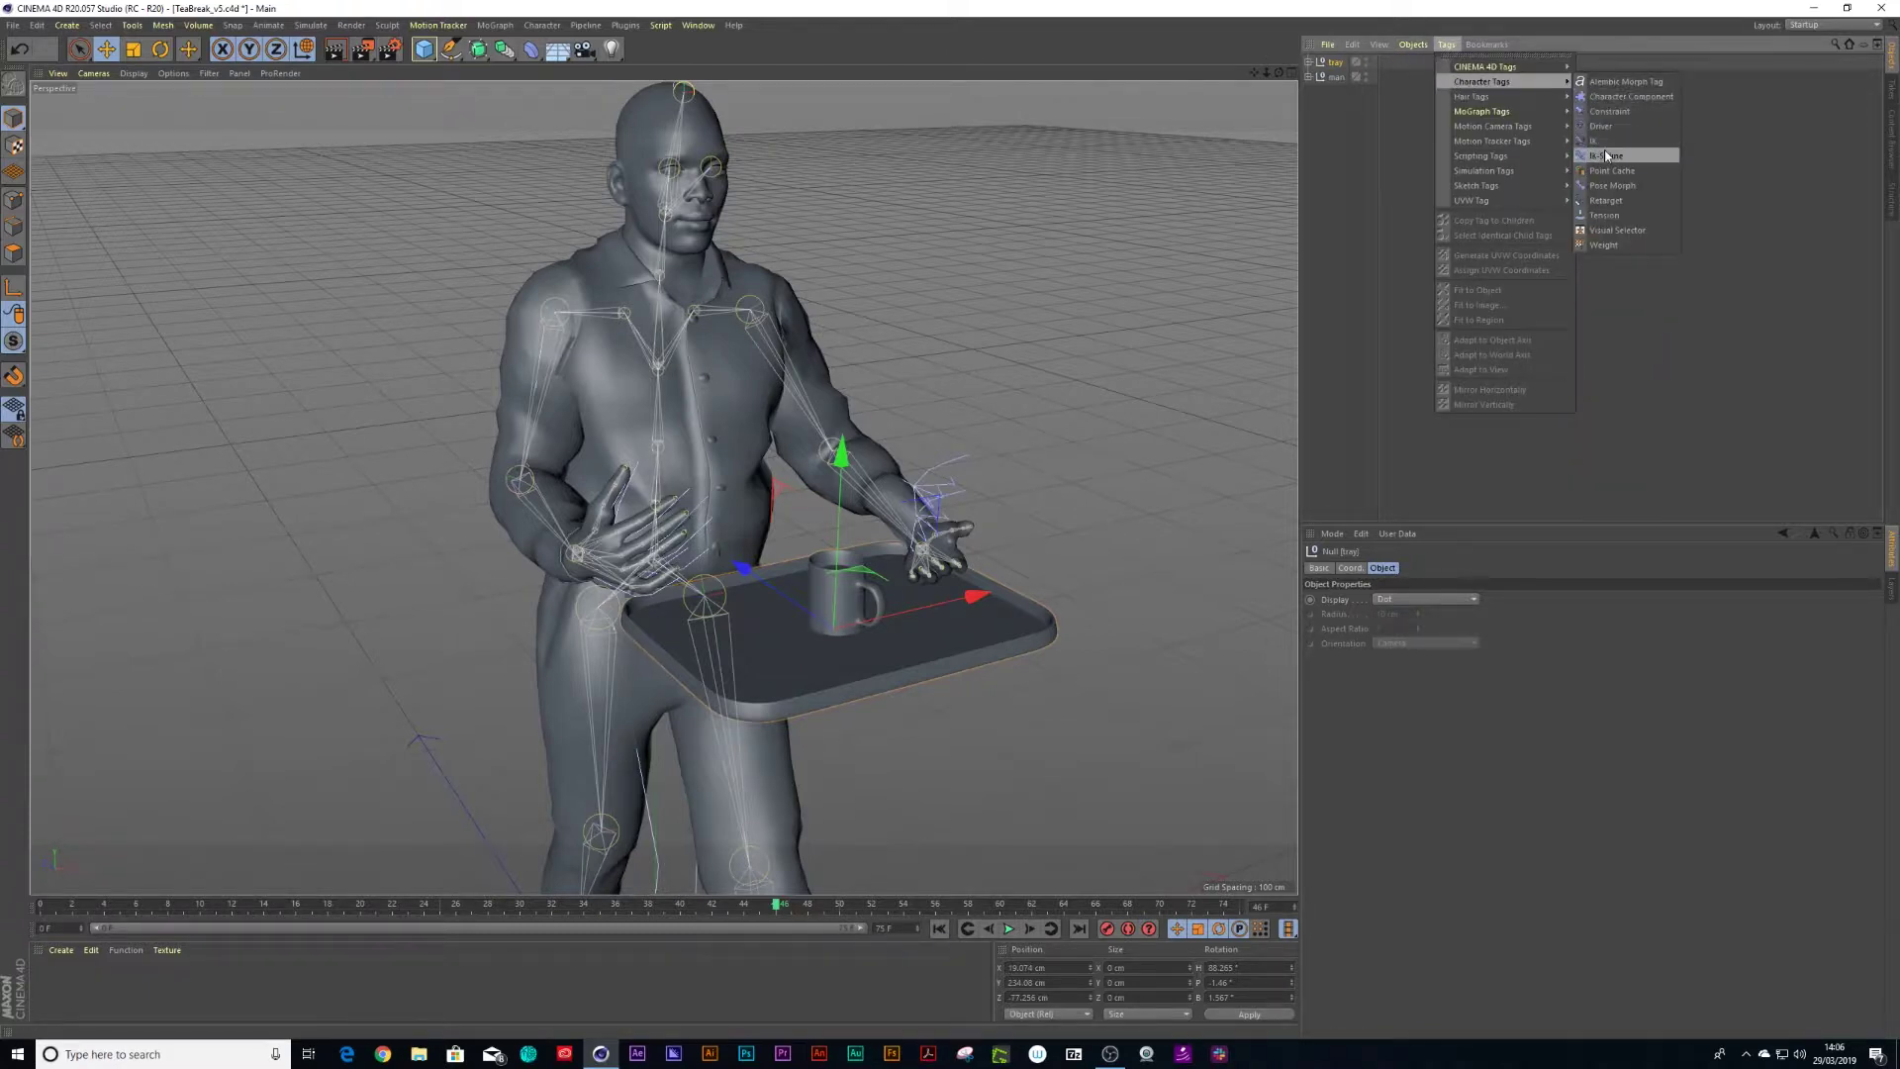
left_click(1611, 111)
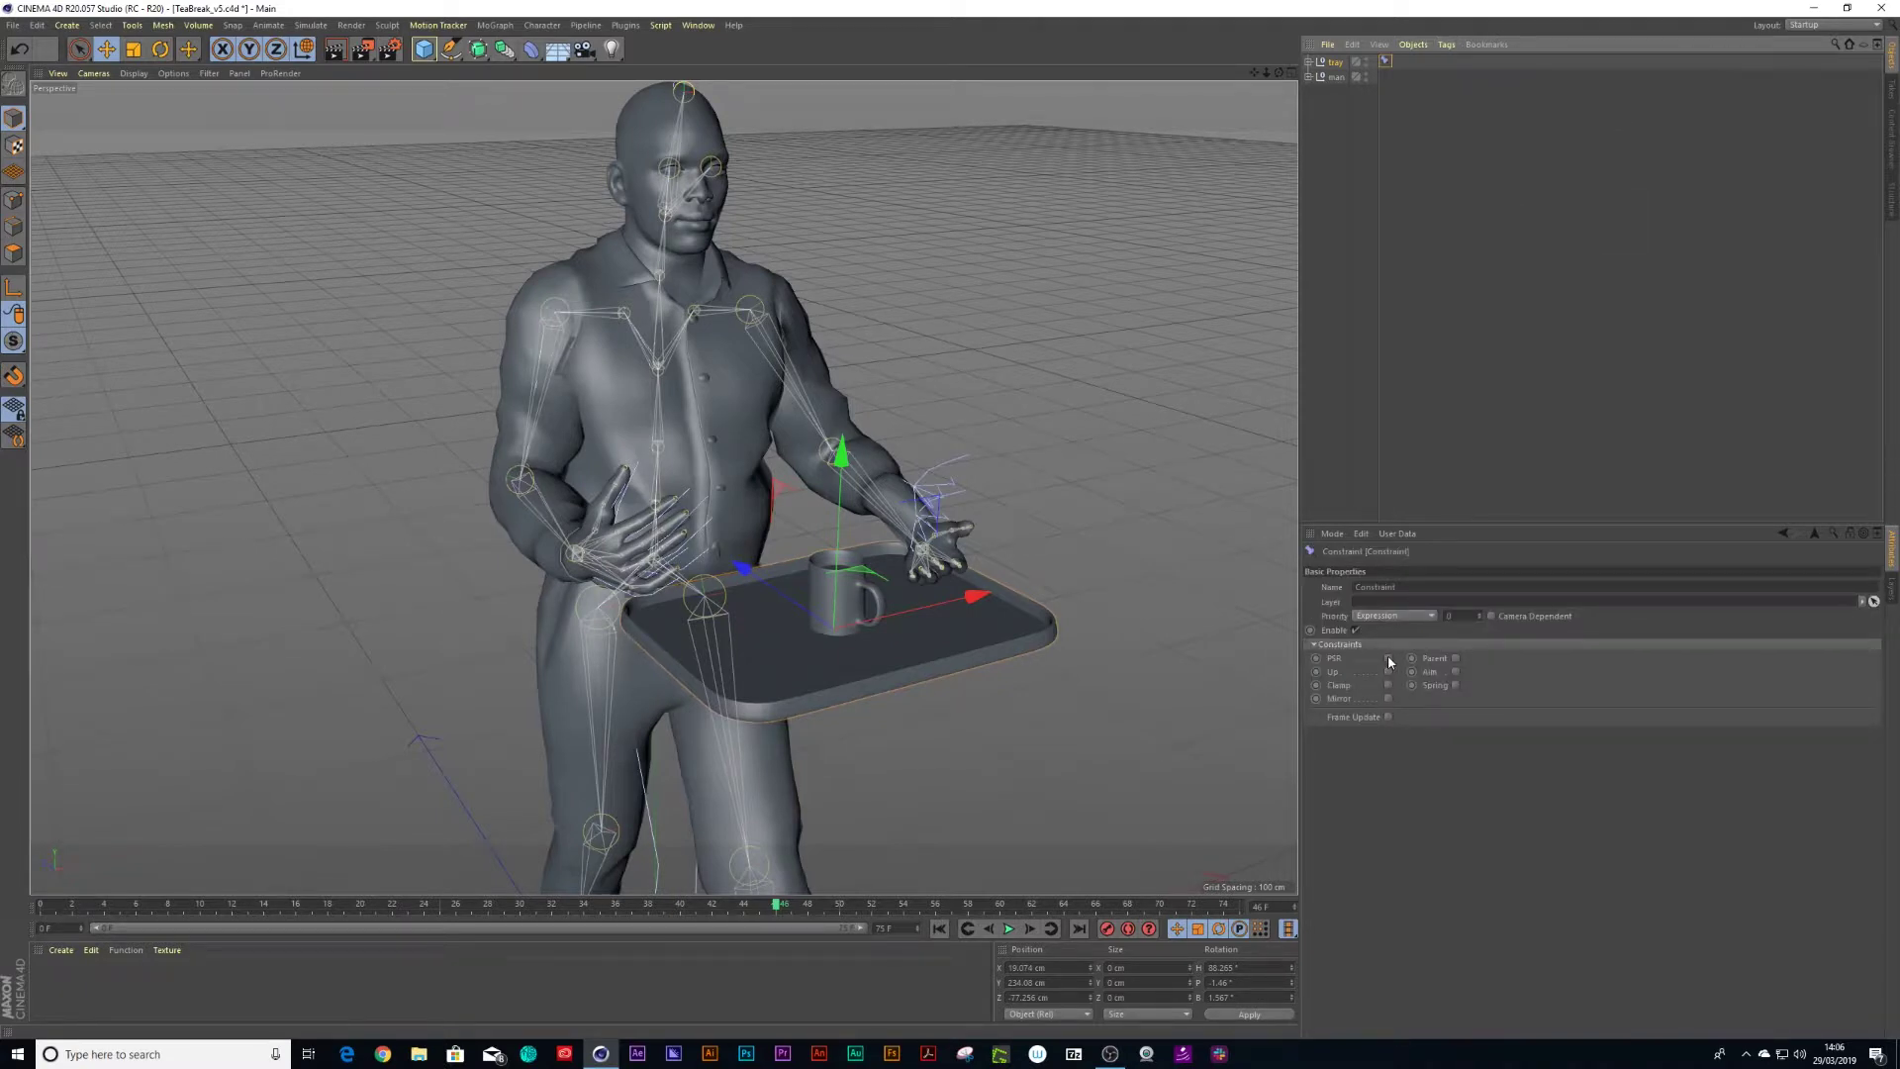
left_click(1387, 658)
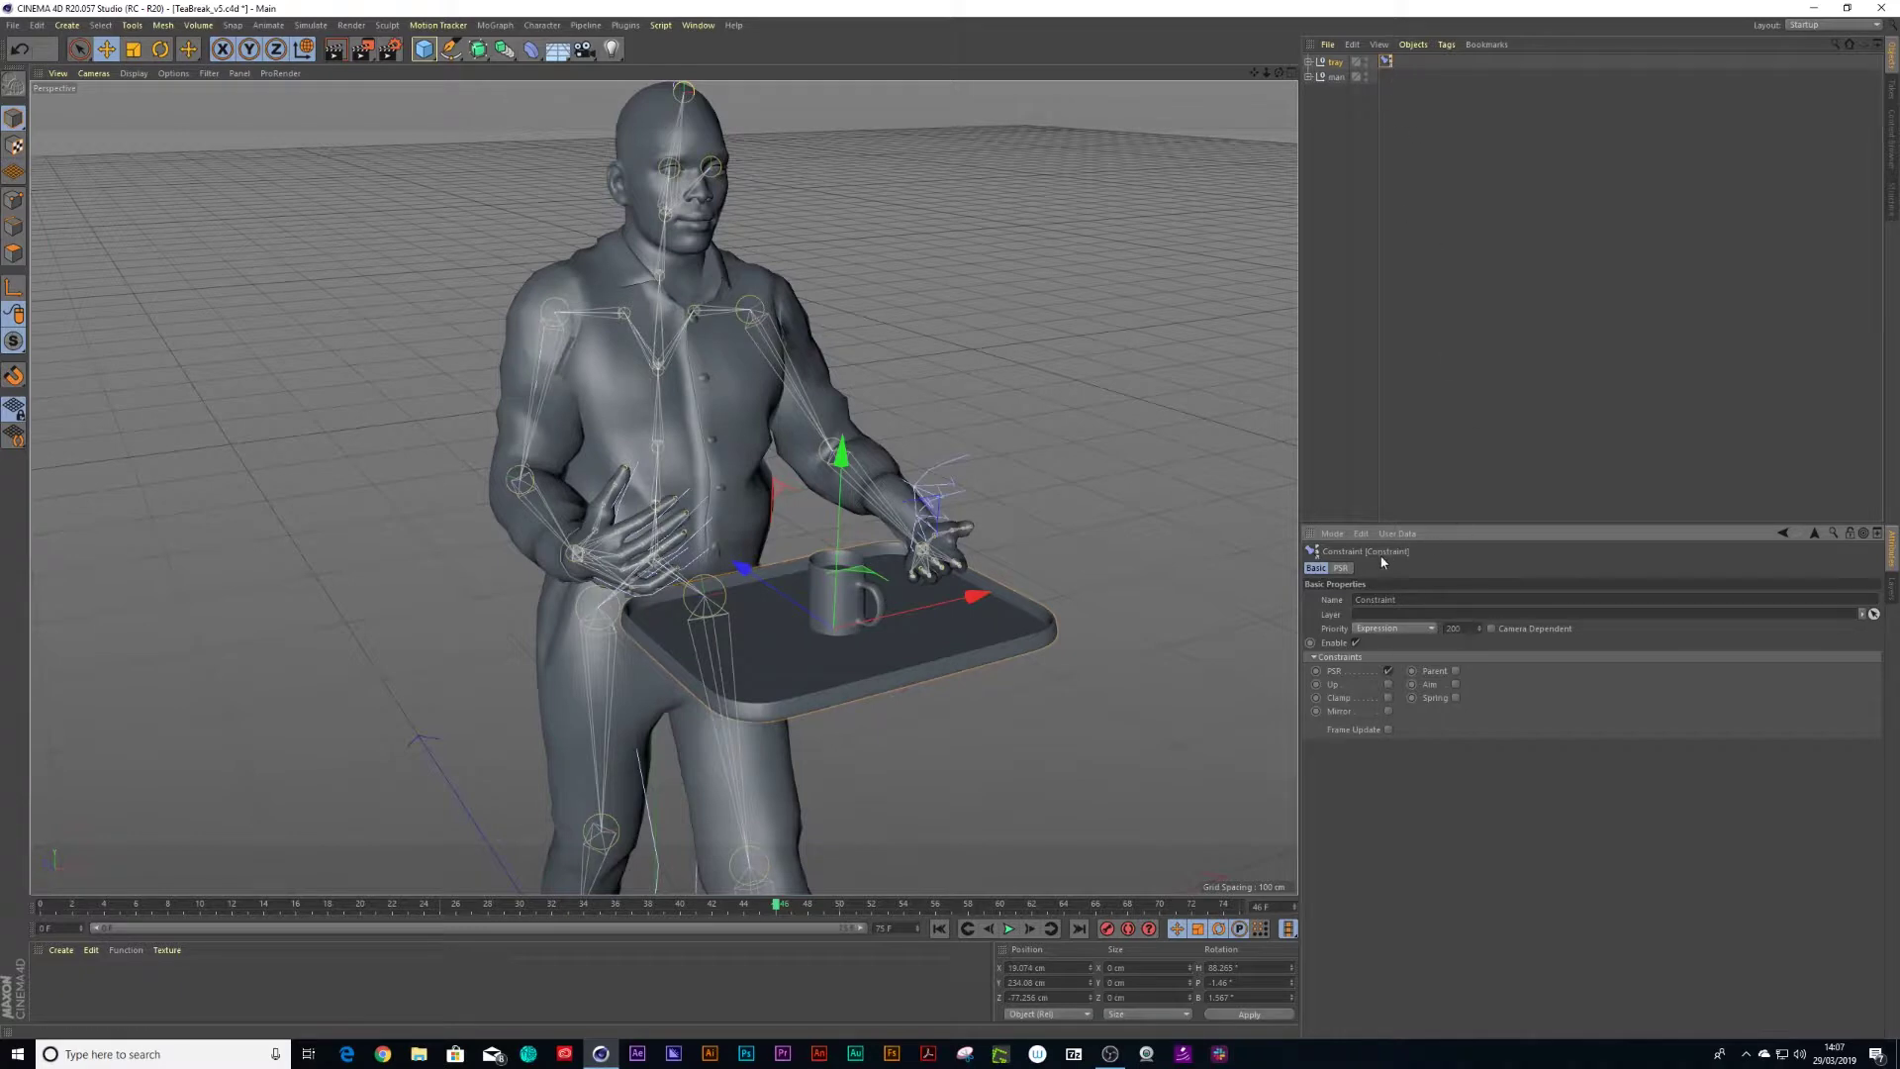
- Add a second target to the tray's PSR constraint and assign the mixamorig:LeftHand joint as the first target
left_click(1342, 569)
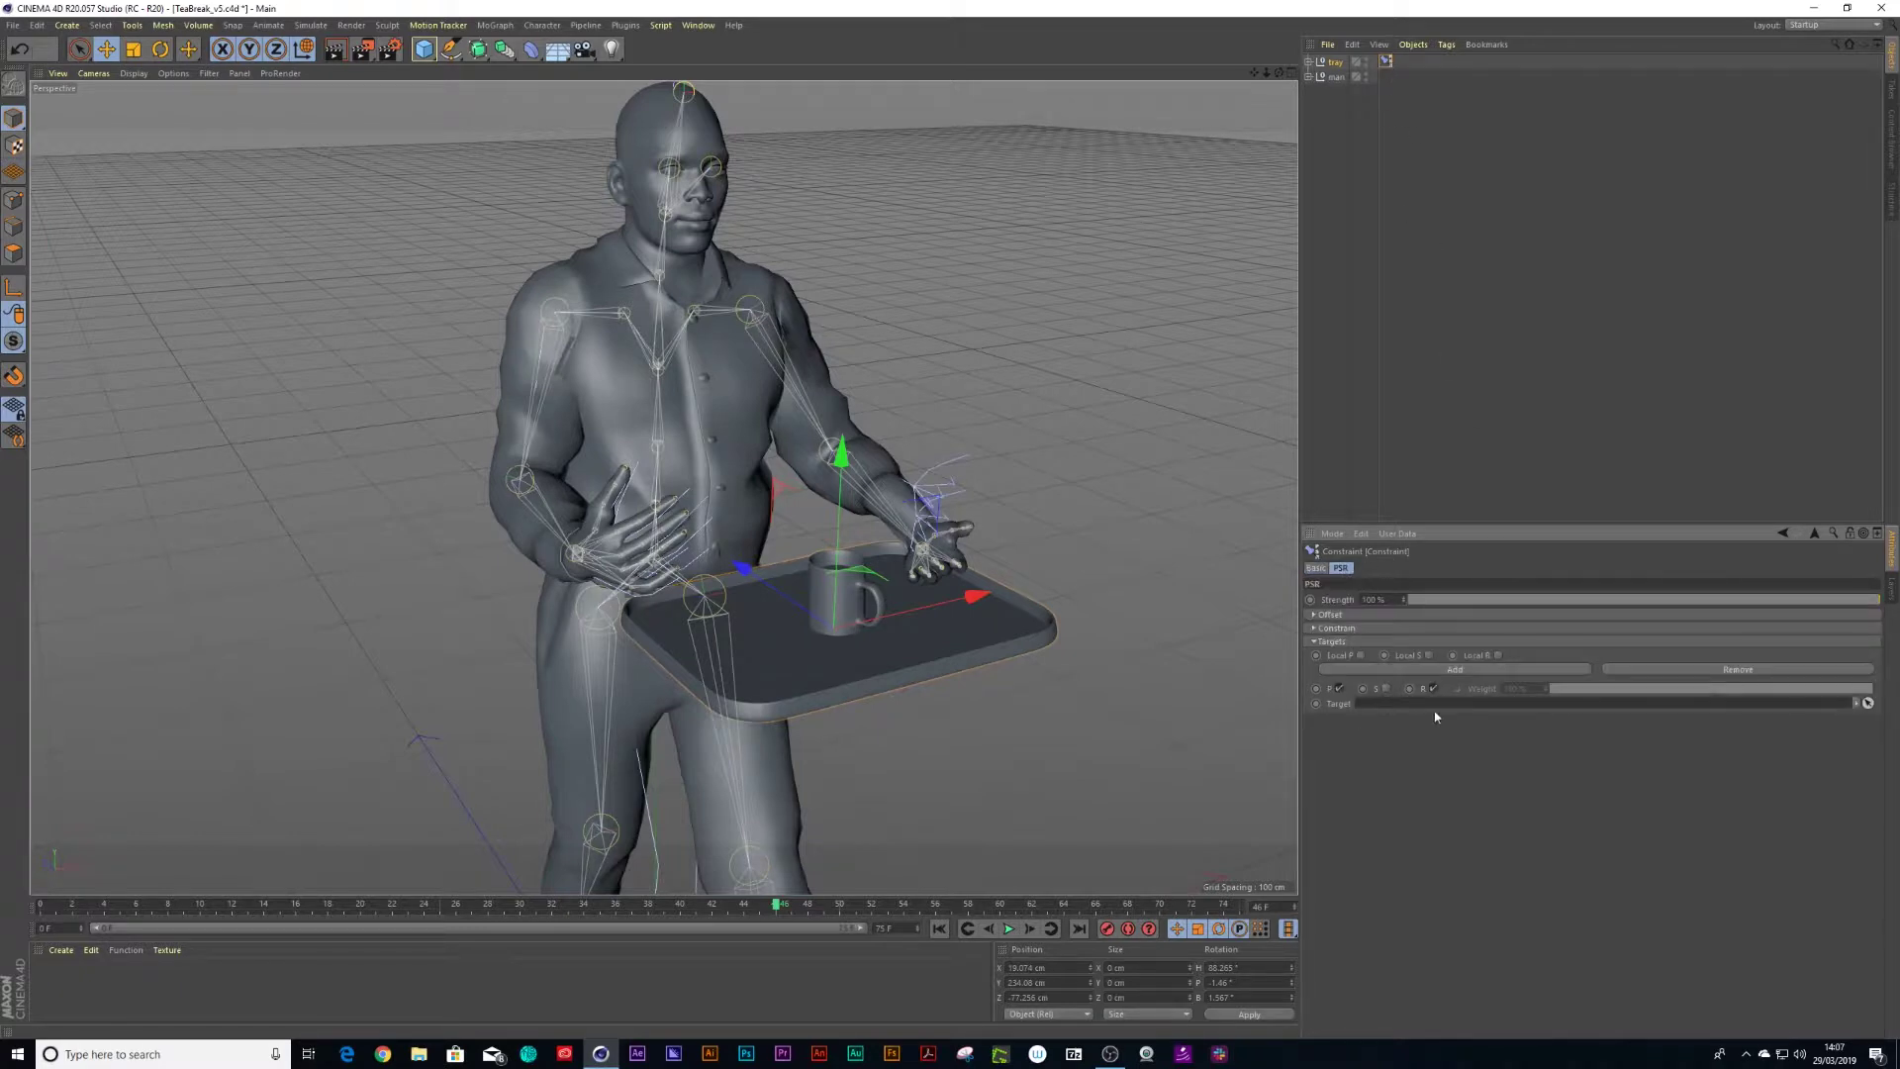
left_click(1425, 671)
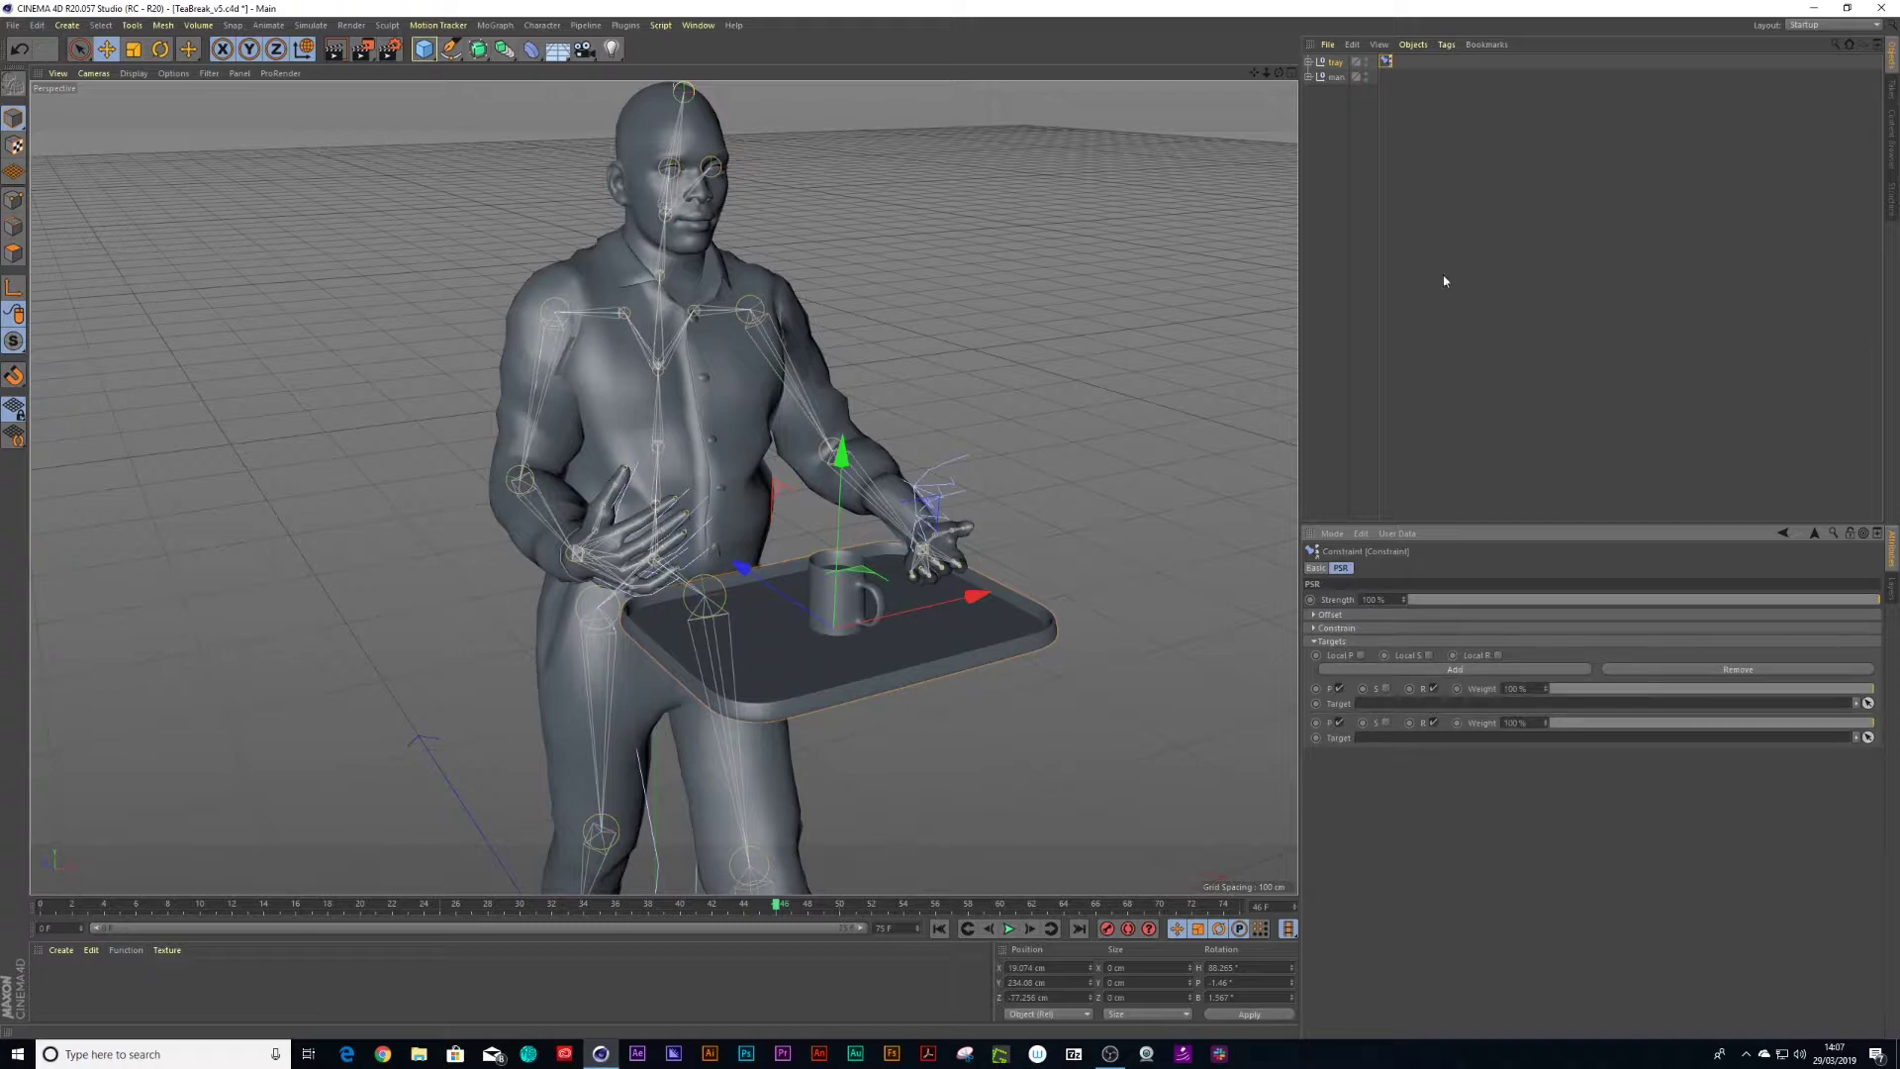
left_click(1310, 78)
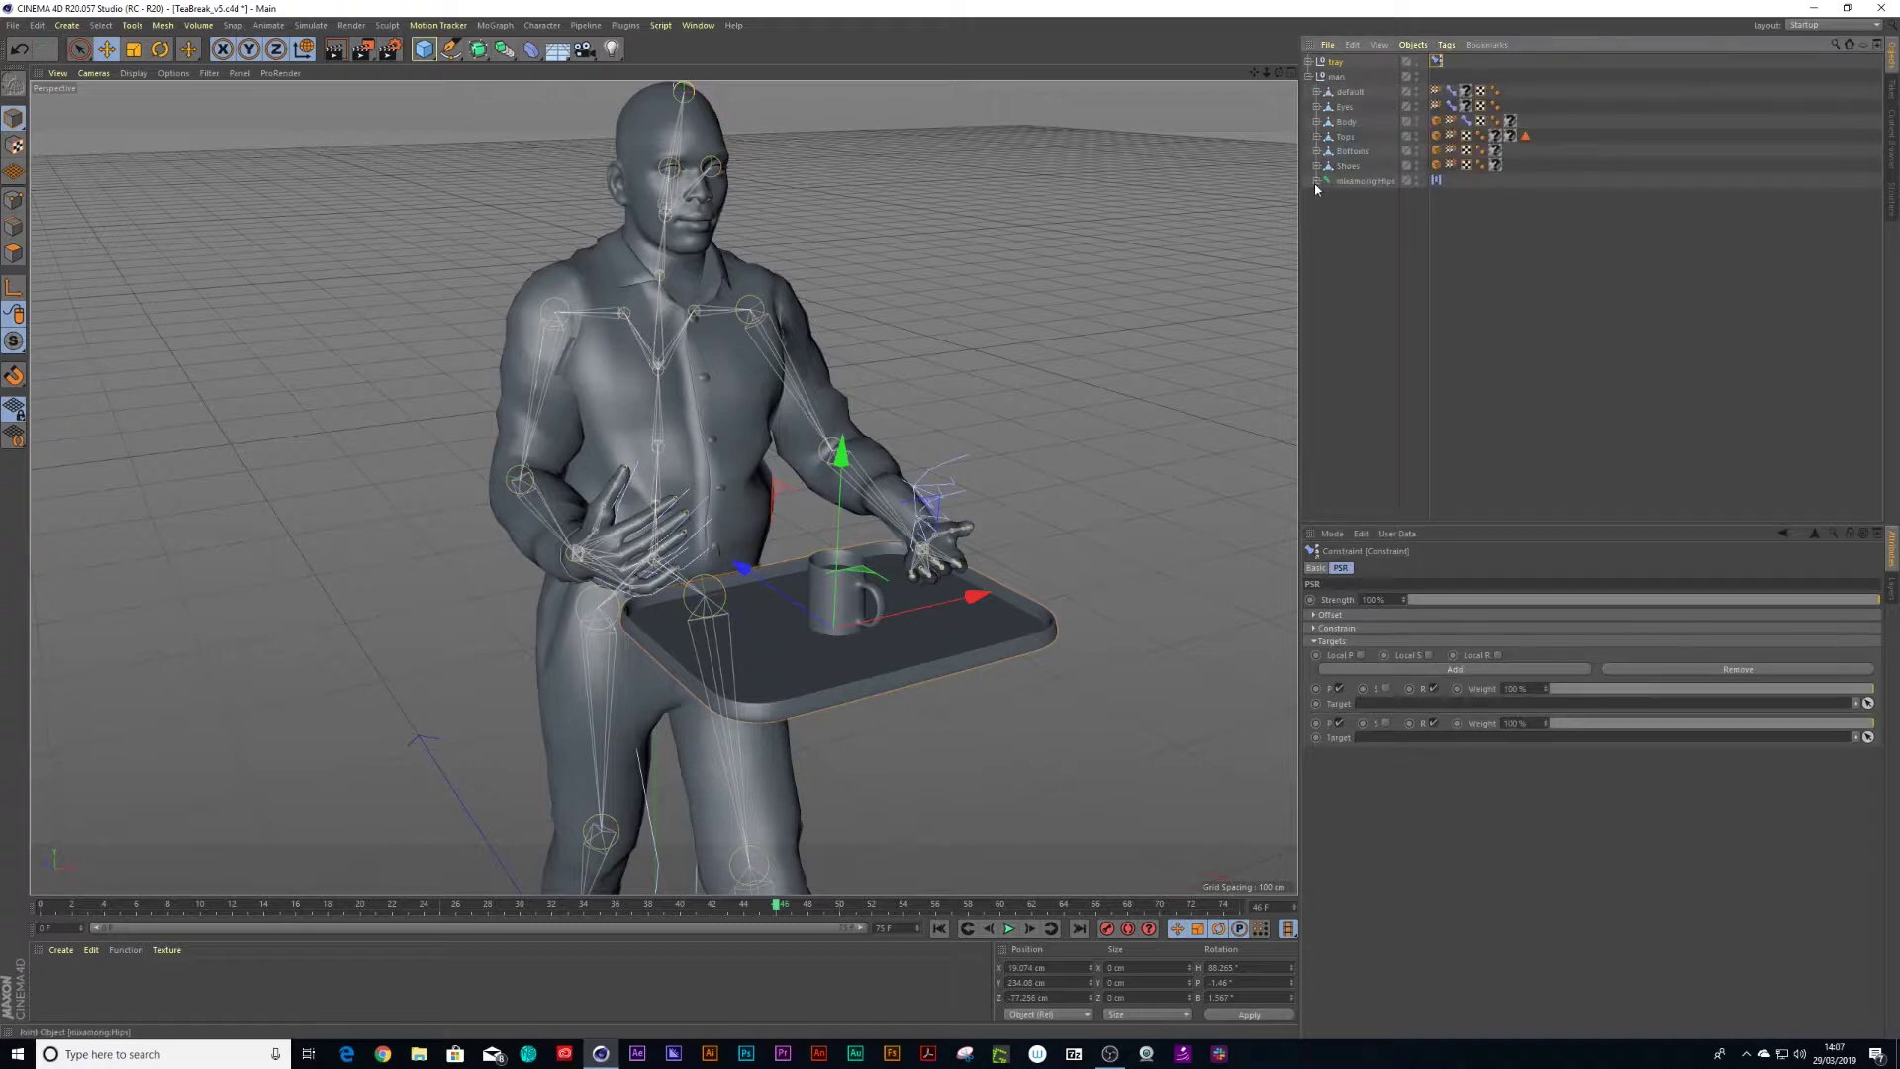
left_click(1316, 182, "ctrl")
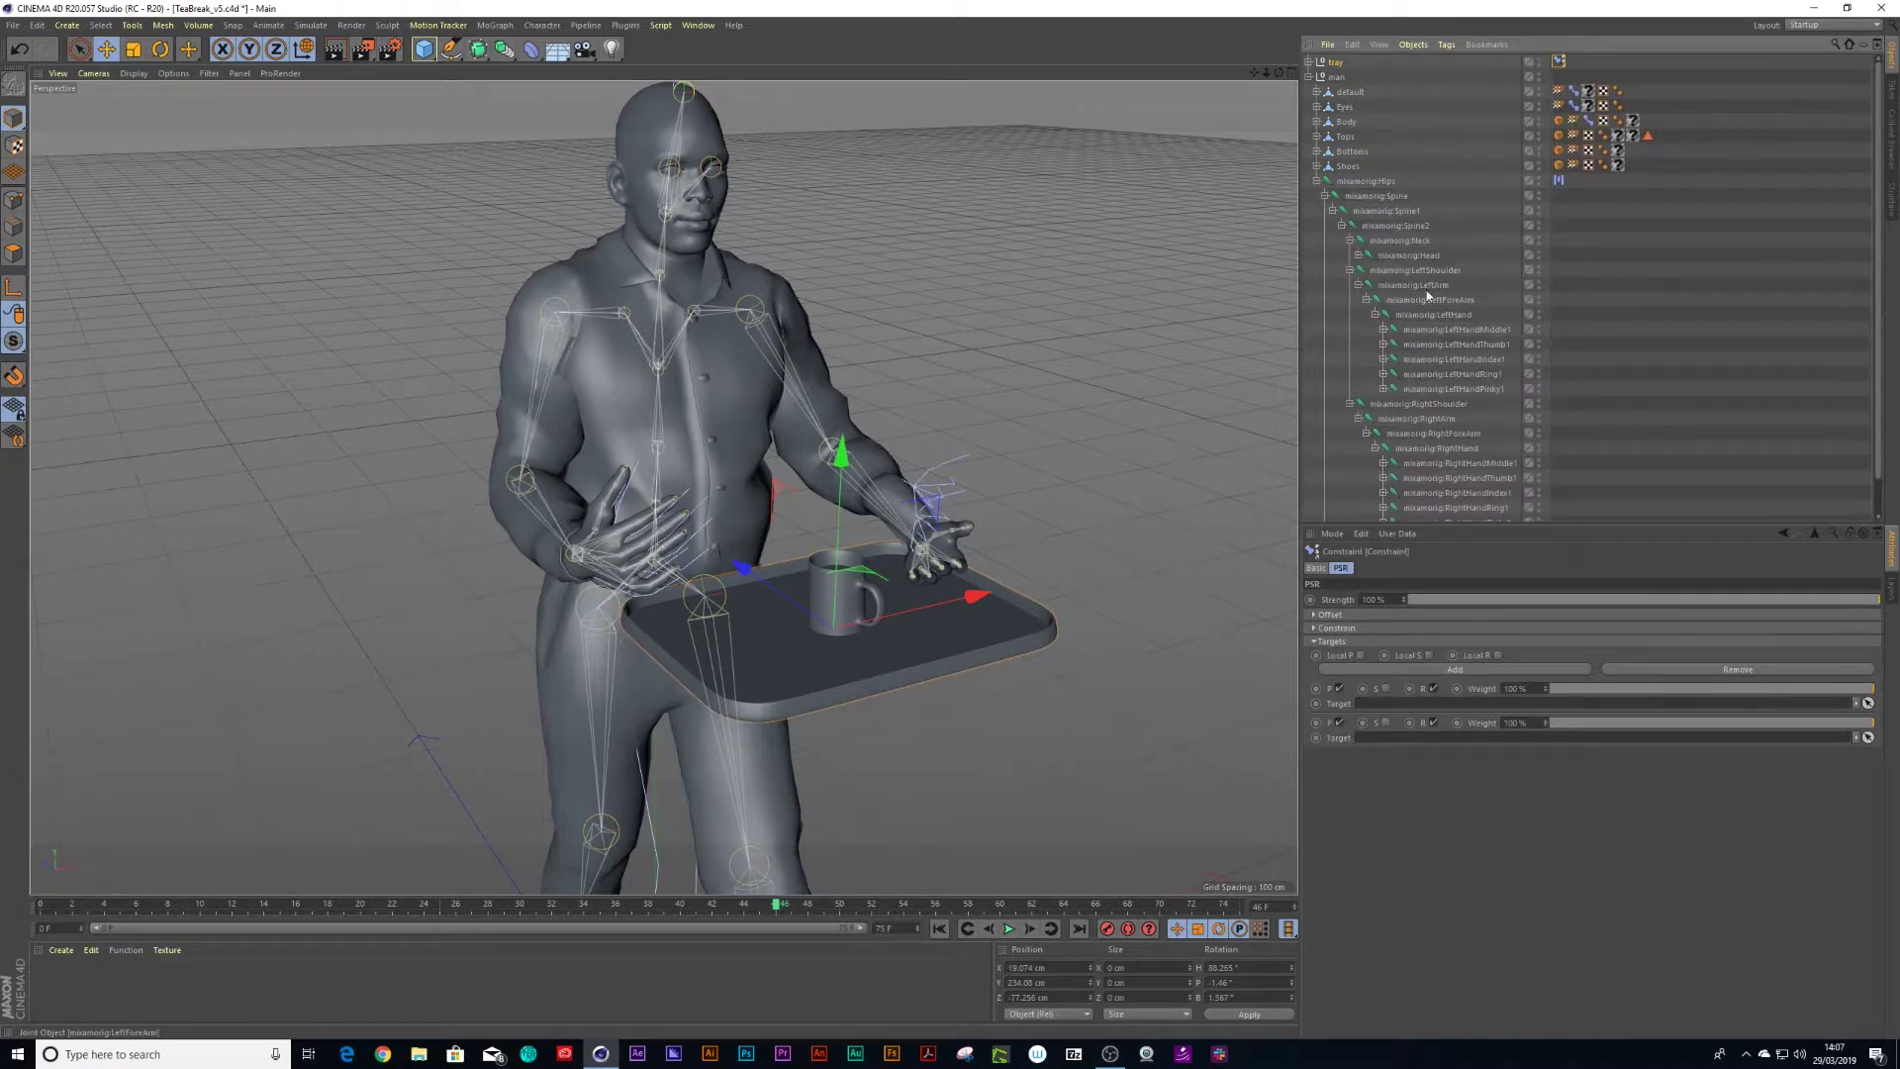
left_click_drag(1437, 314, 1432, 366)
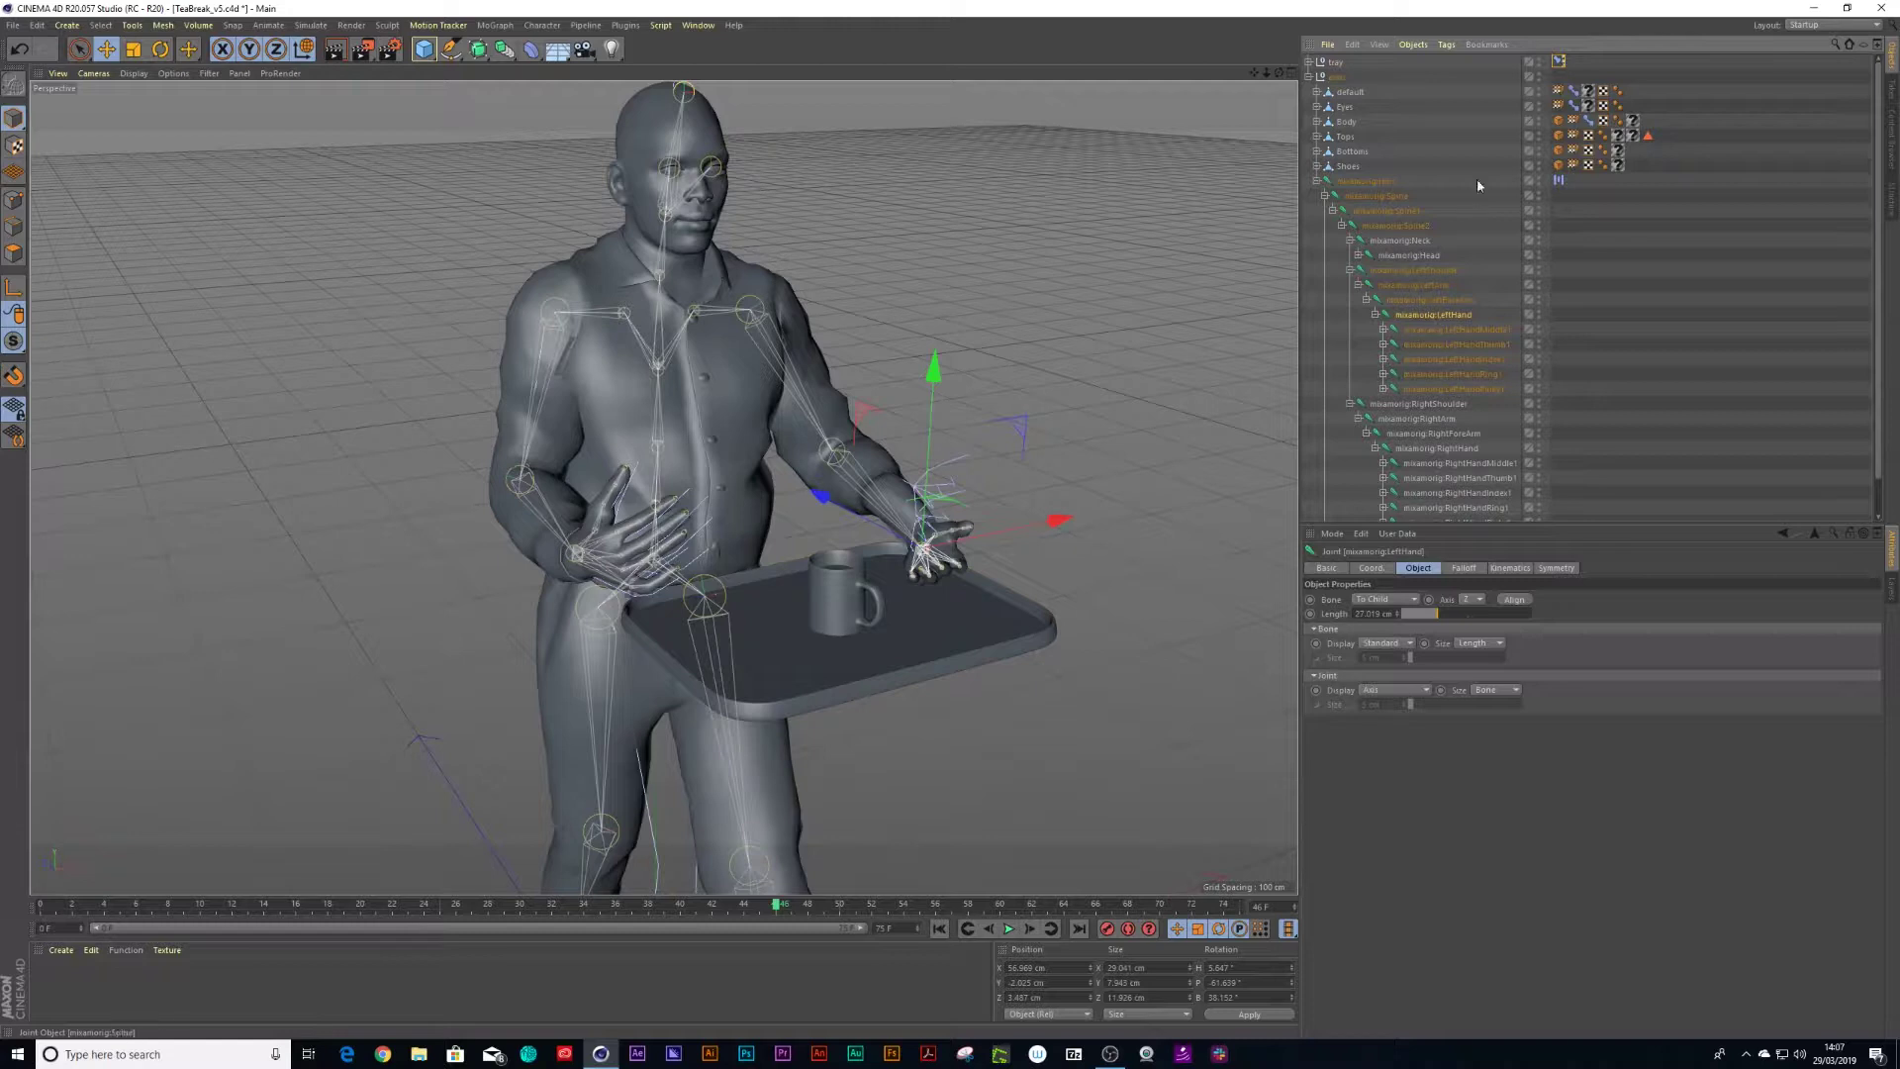
left_click(1560, 62)
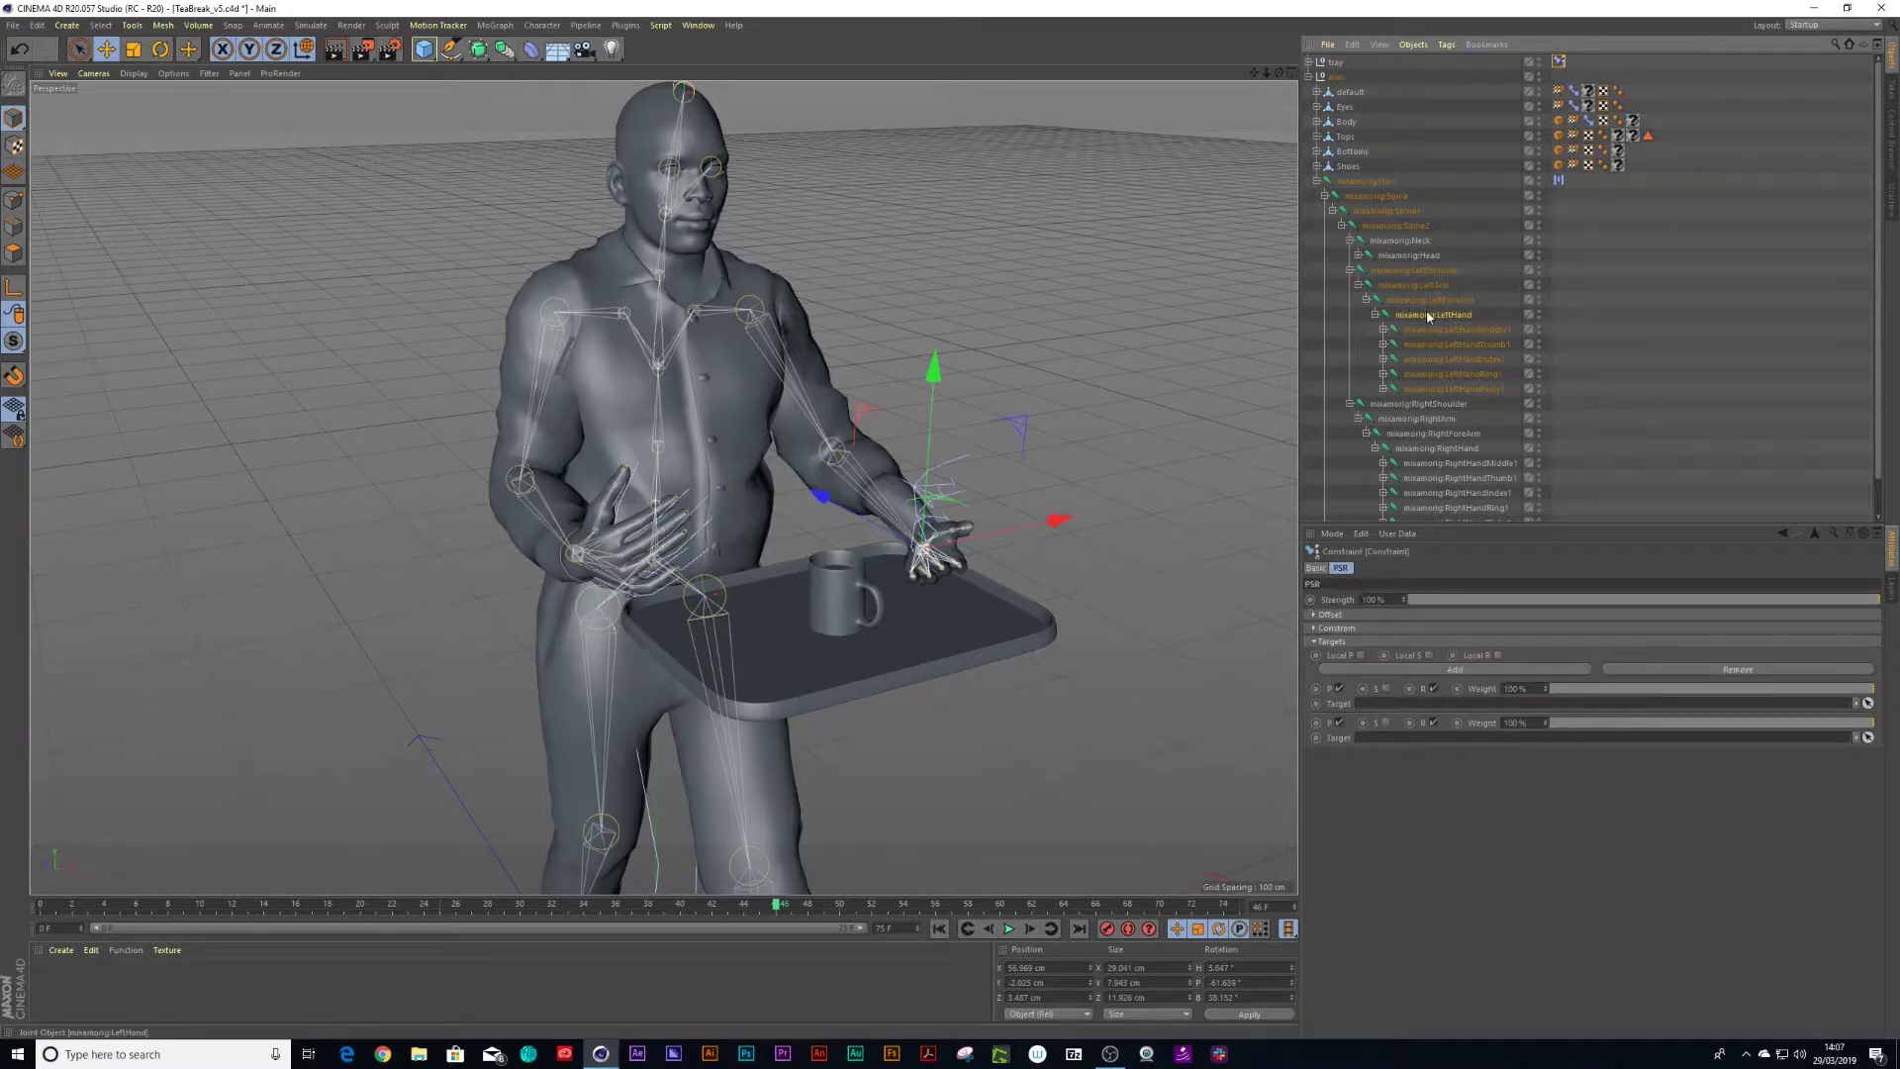
left_click_drag(1427, 313, 1405, 705)
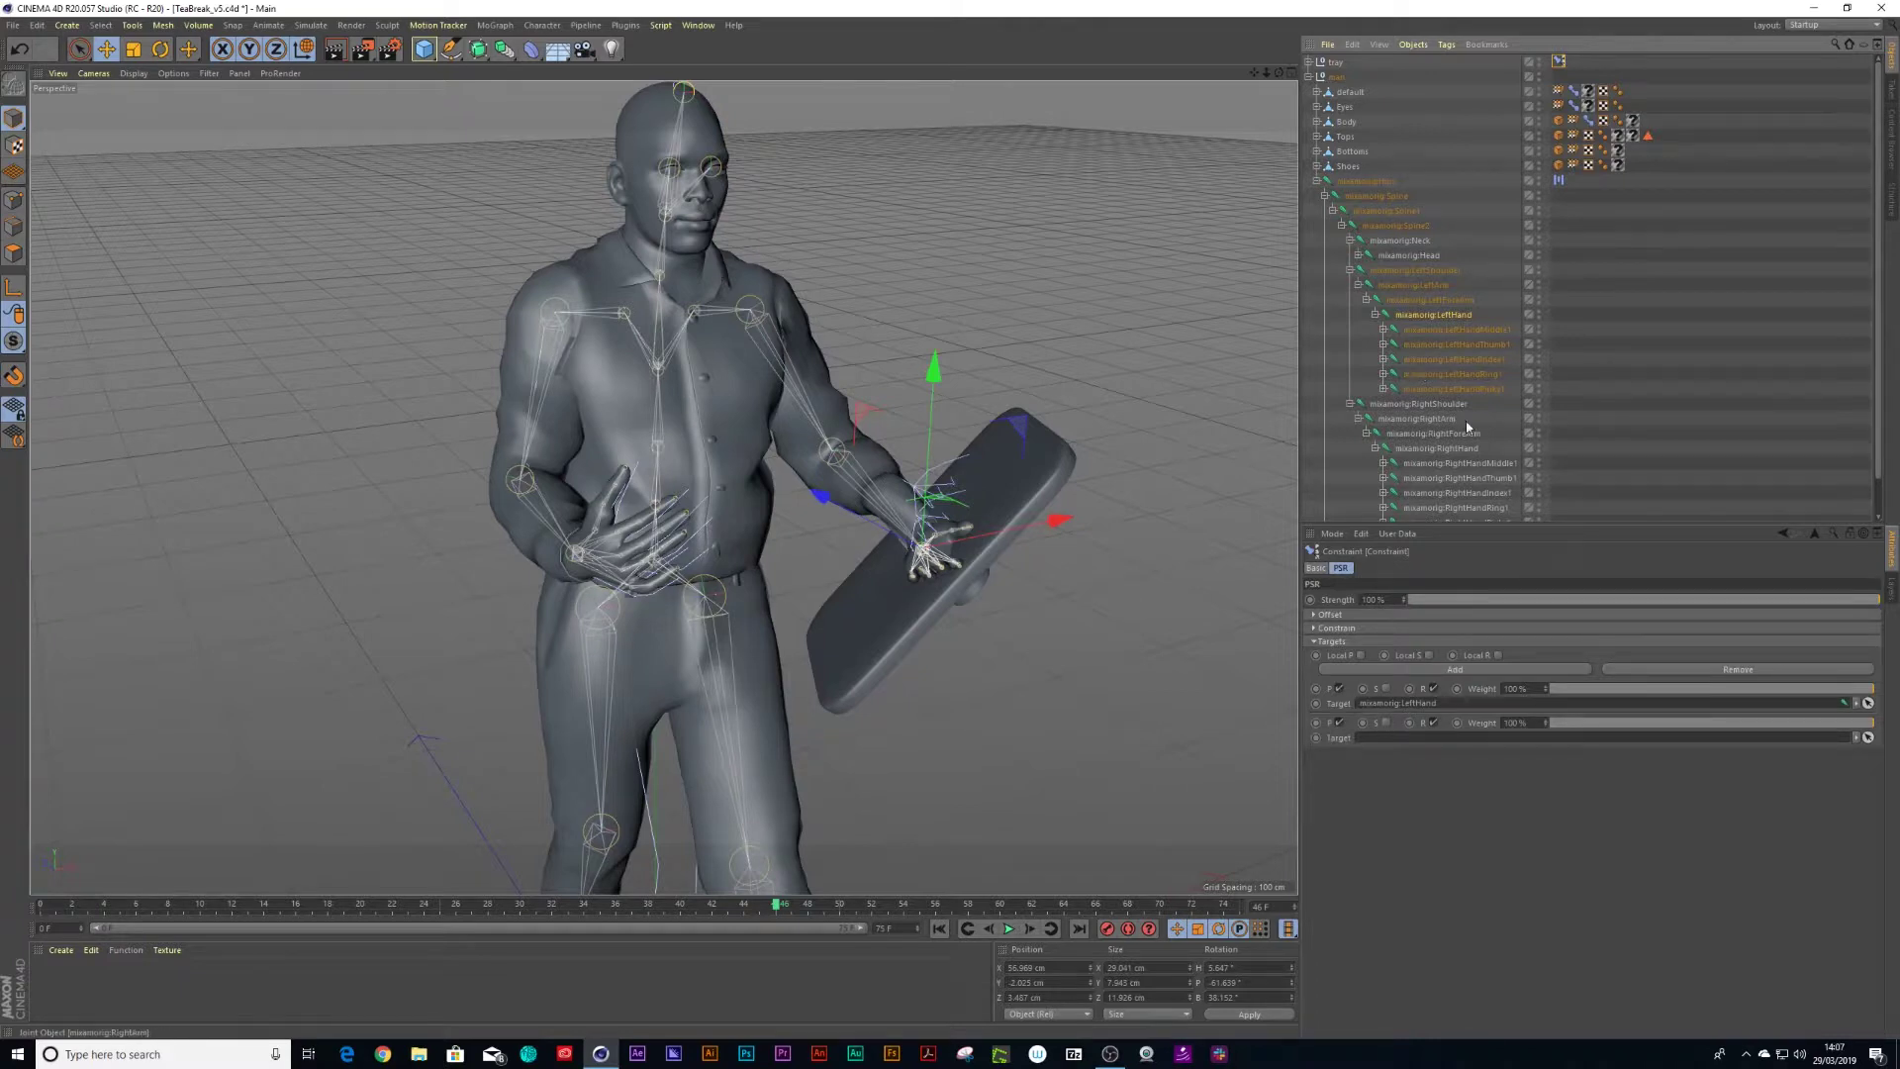
- Assign the mixamorig:RightHand joint as the second PSR target and play the animation to check the tray's motion
scroll(1472, 438, "down", 2)
left_click_drag(1443, 409, 1449, 461)
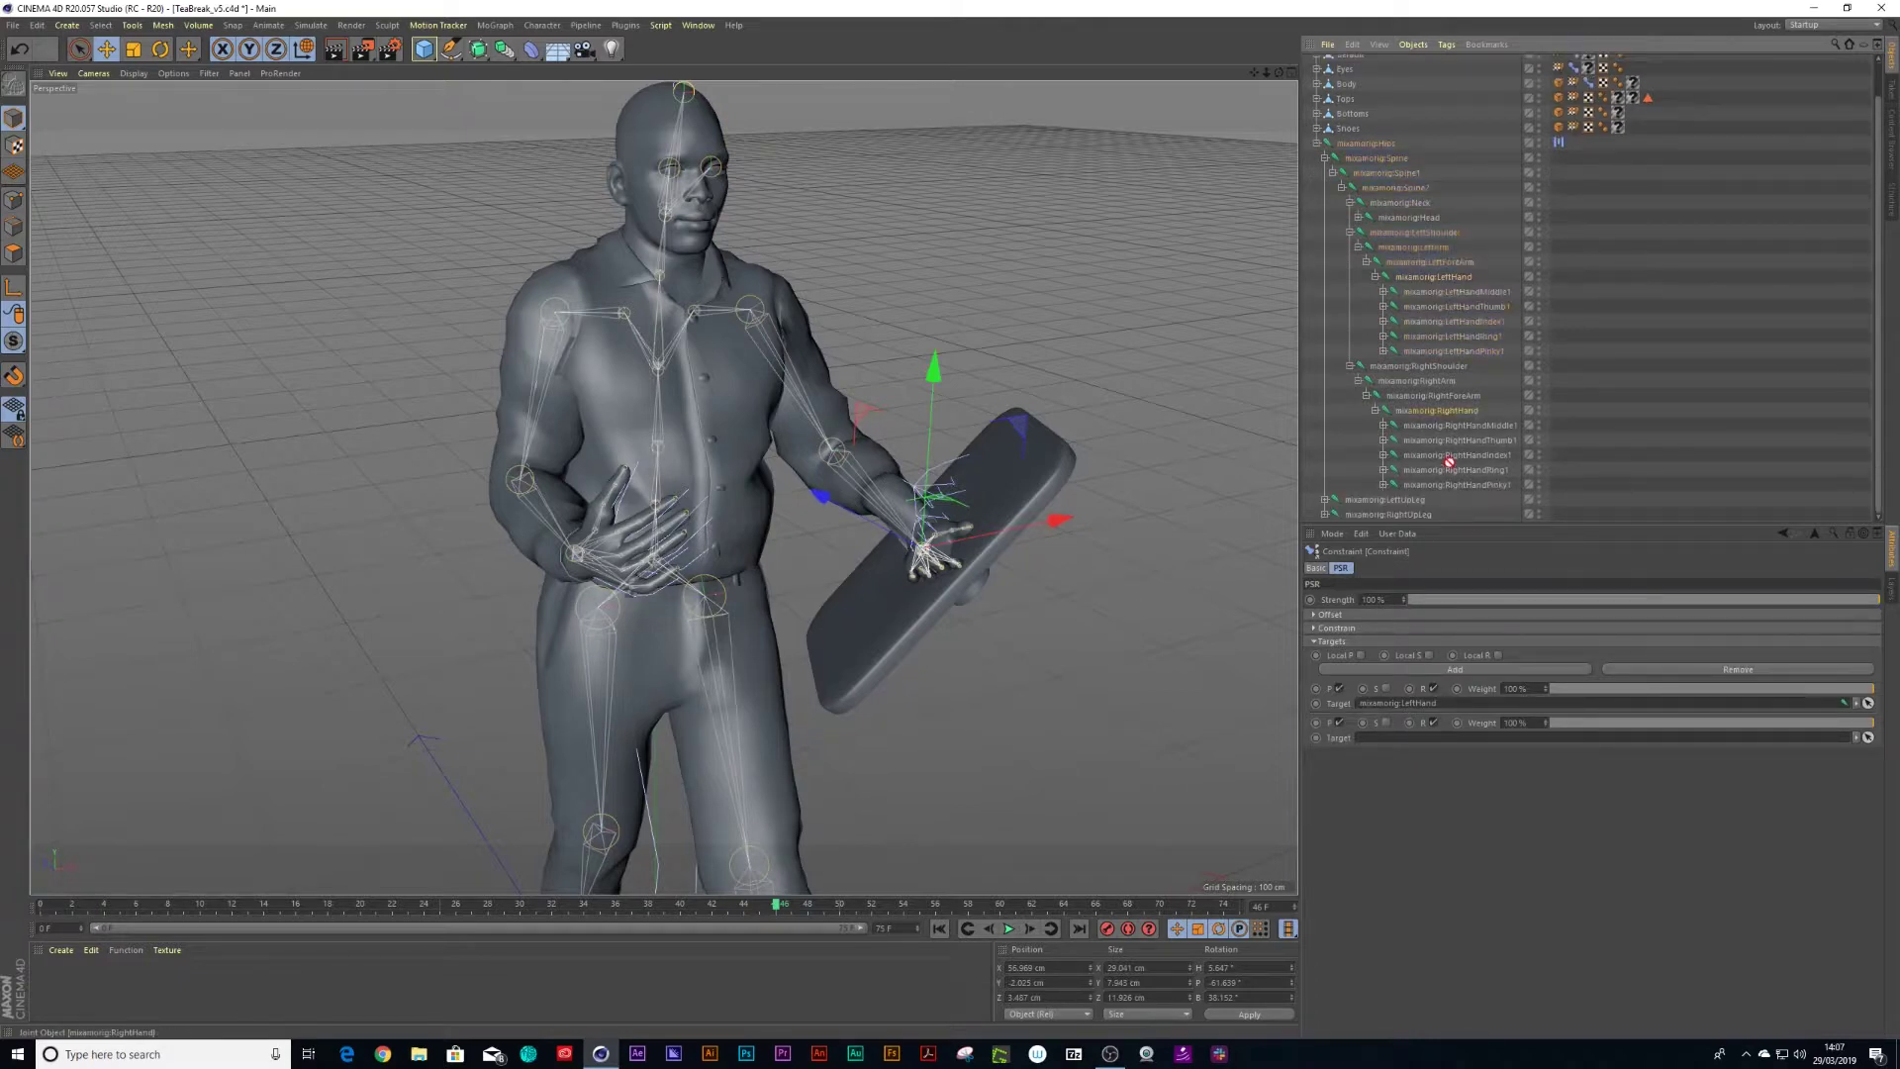
left_click_drag(1417, 726, 1410, 733)
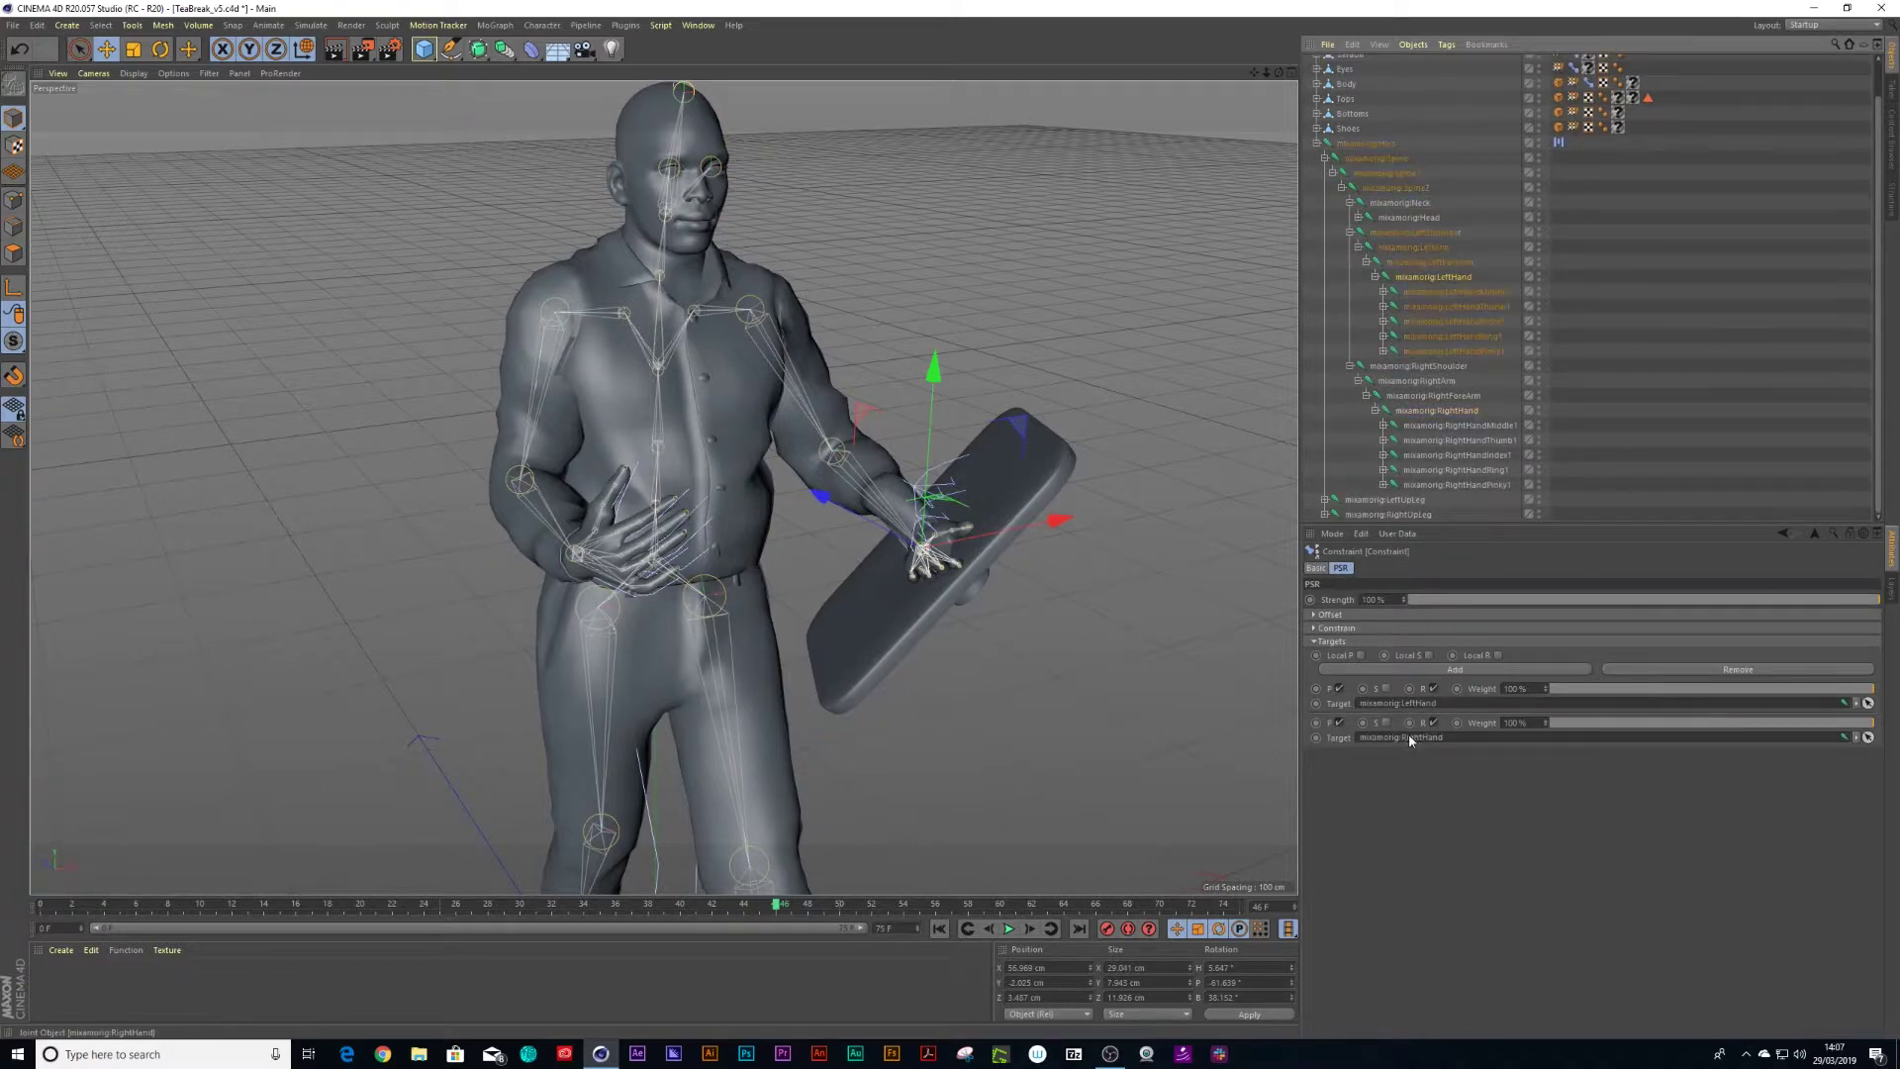
left_click(1009, 929)
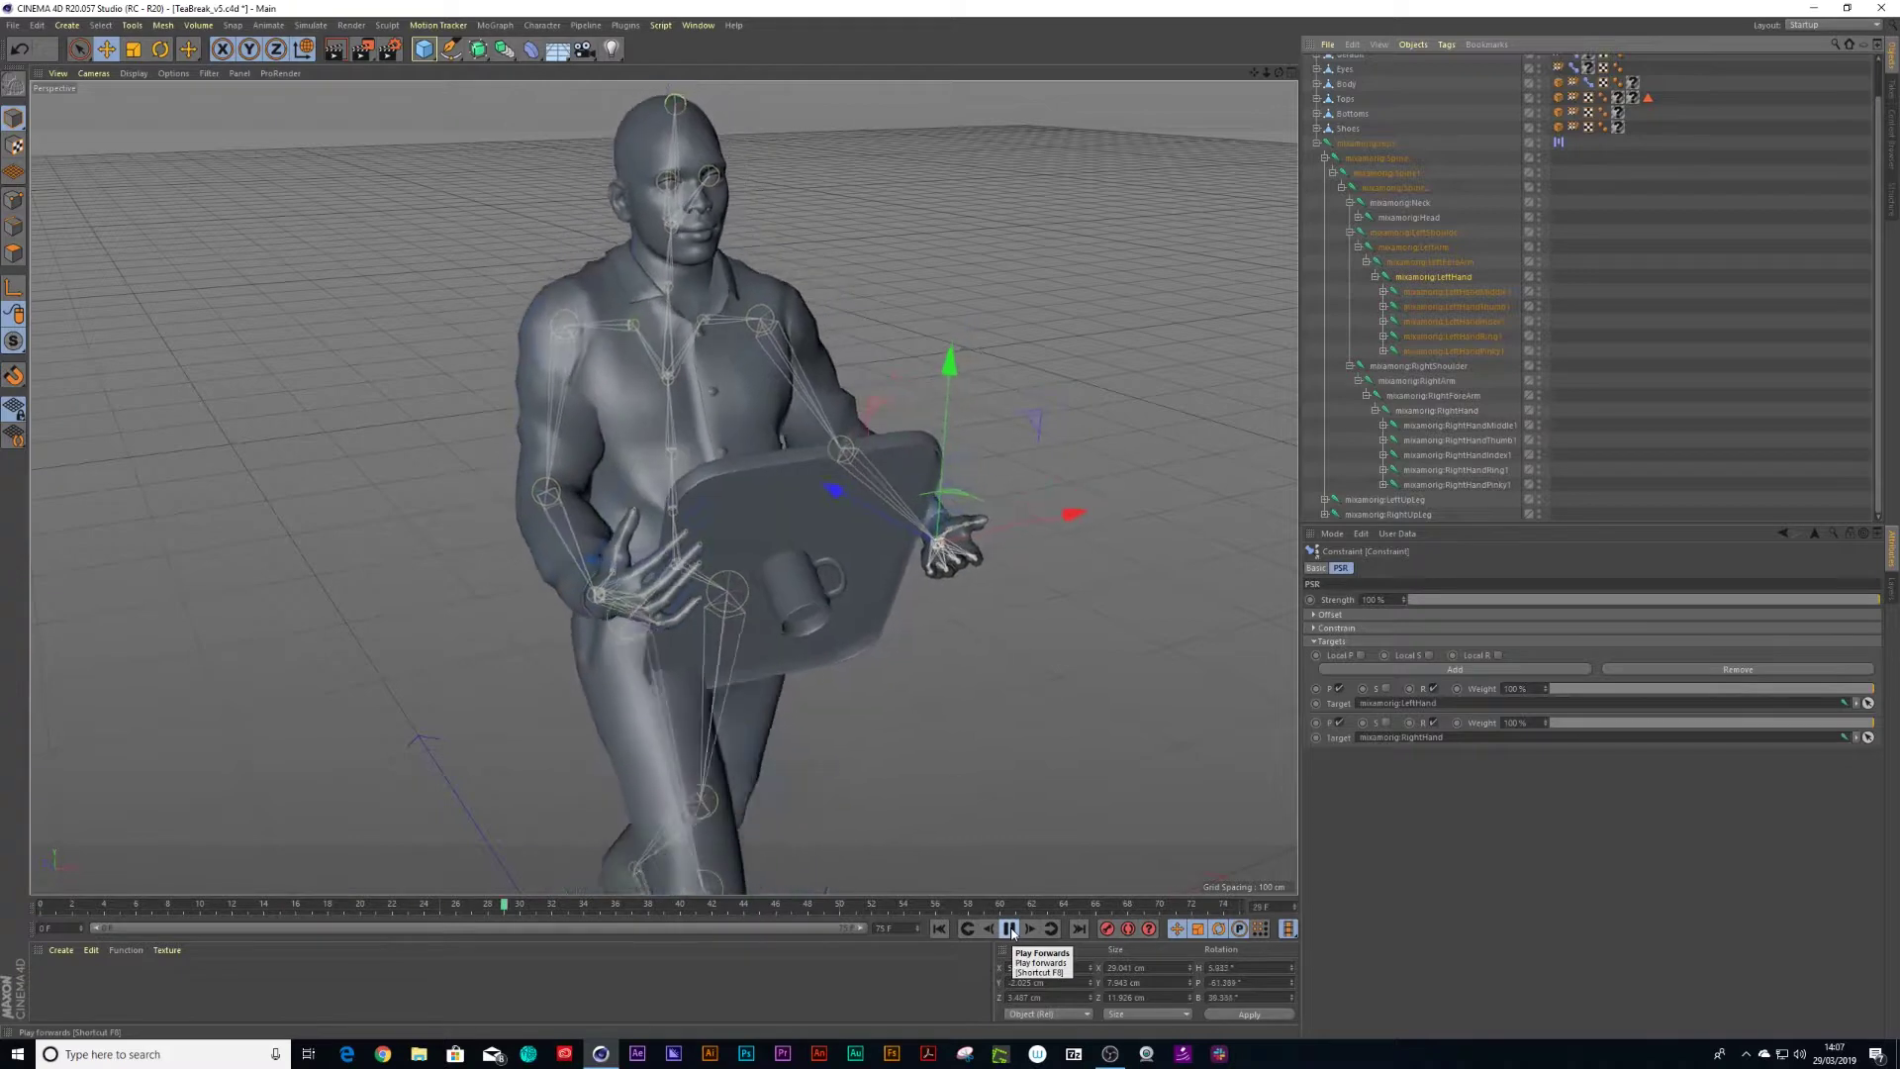
left_click(1009, 929)
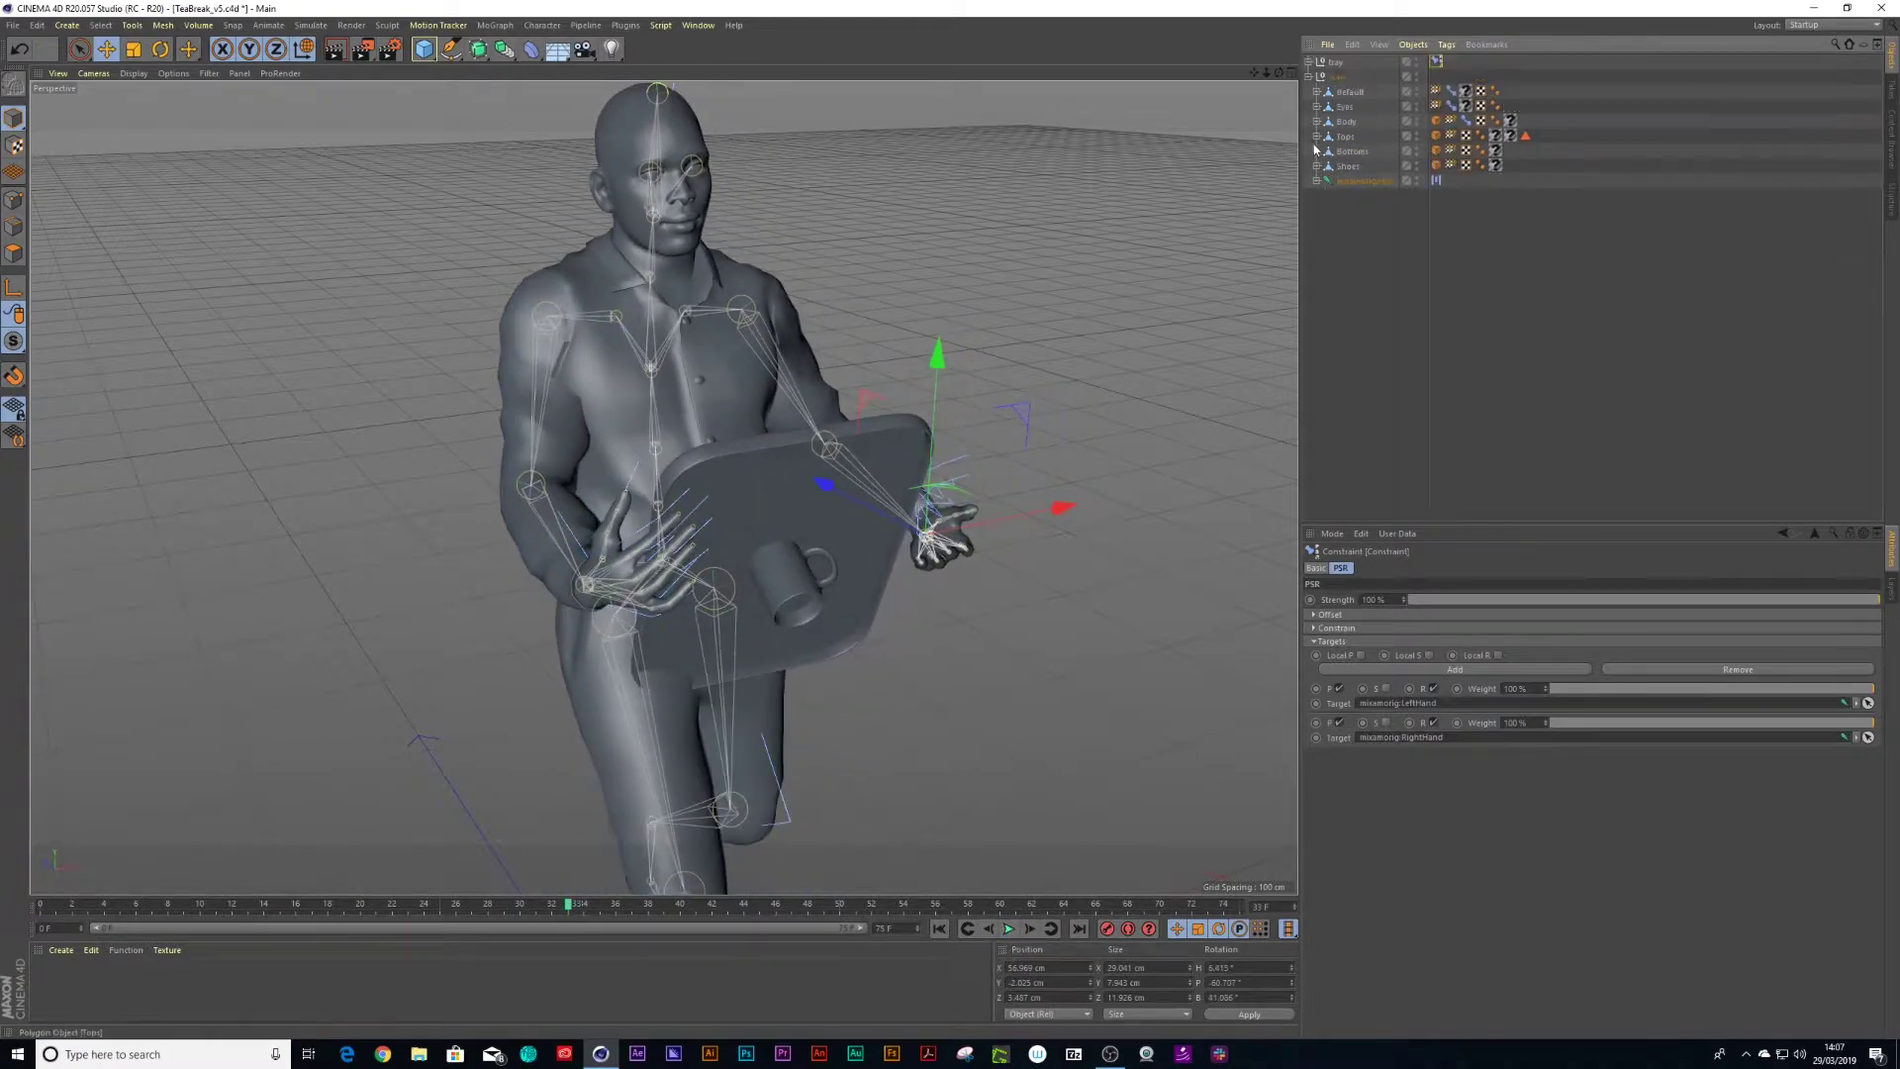
- Nest the mug group inside the other child null of the constrained tray group
left_click(1317, 143)
left_click(1335, 63)
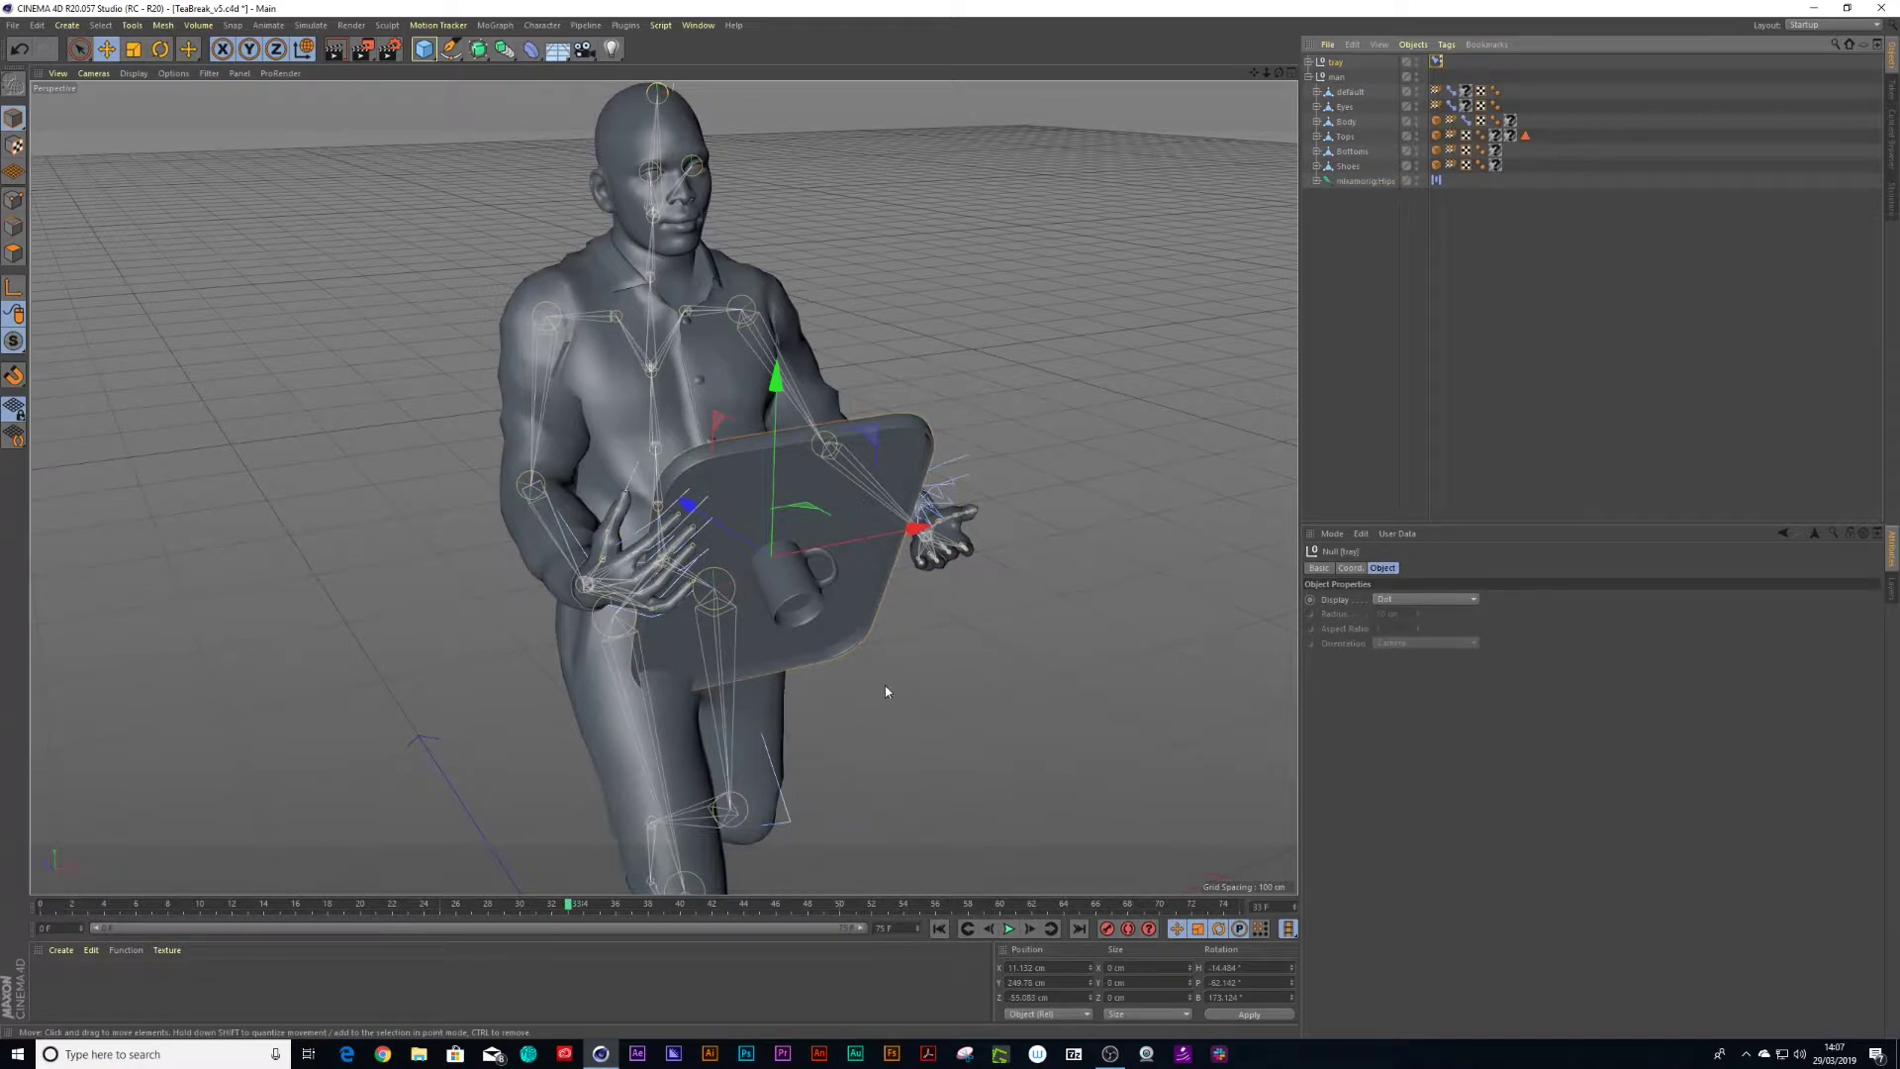
key("r")
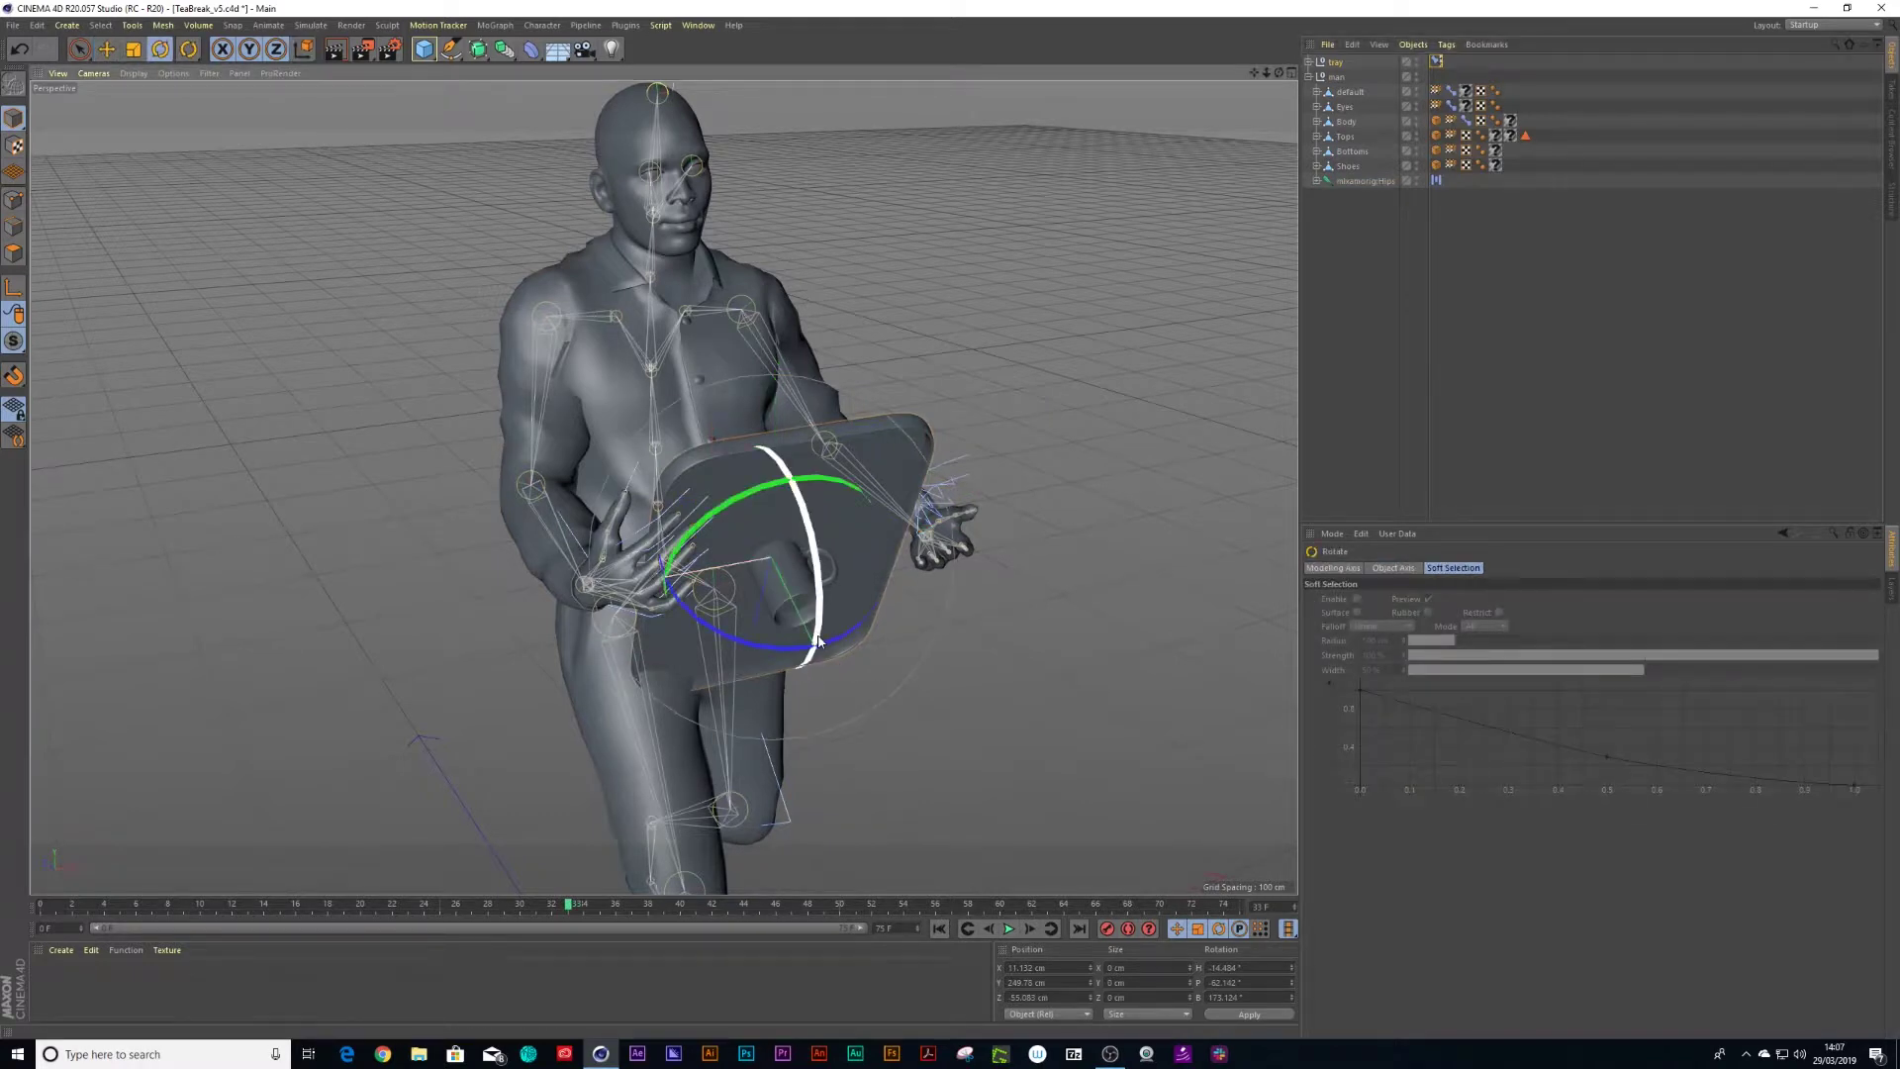
left_click(1308, 63)
left_click(1345, 90)
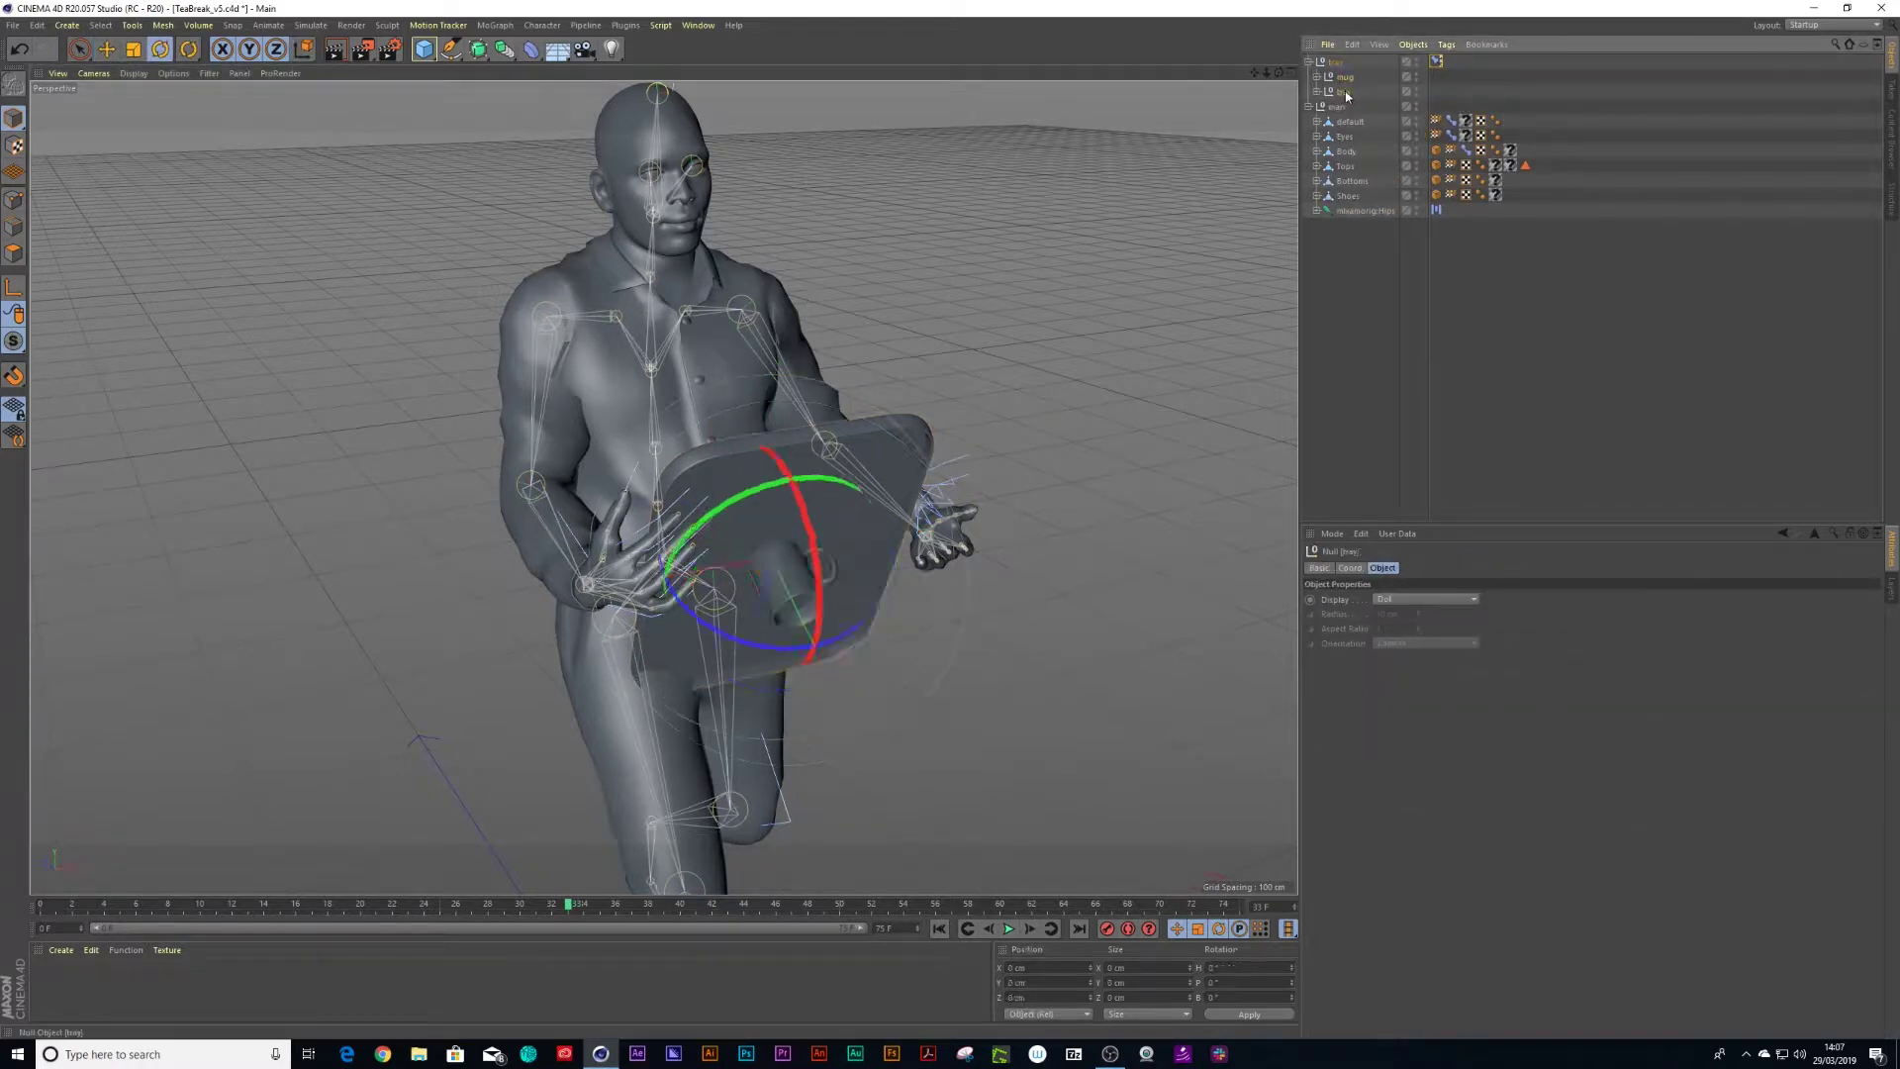
key("ctrl+z")
key("ctrl+z")
left_click(1318, 77)
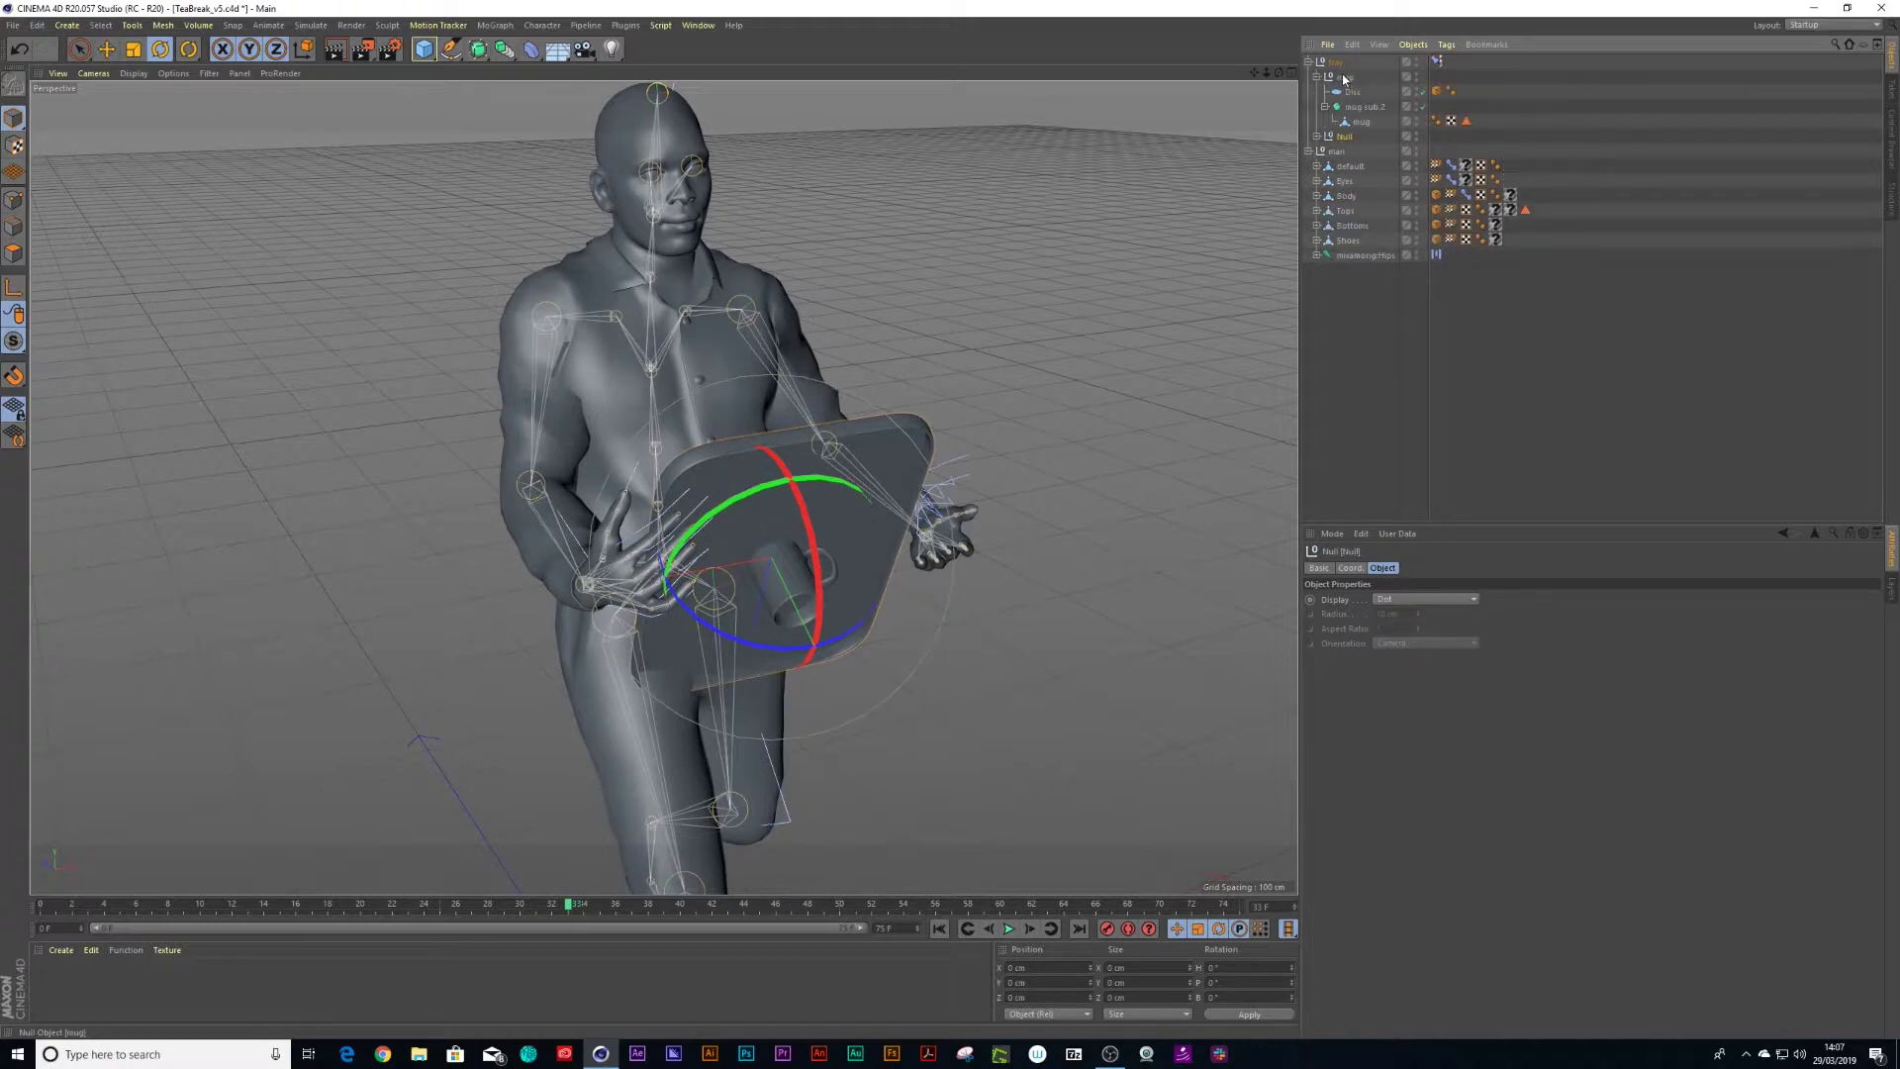
left_click_drag(1348, 142, 1346, 139)
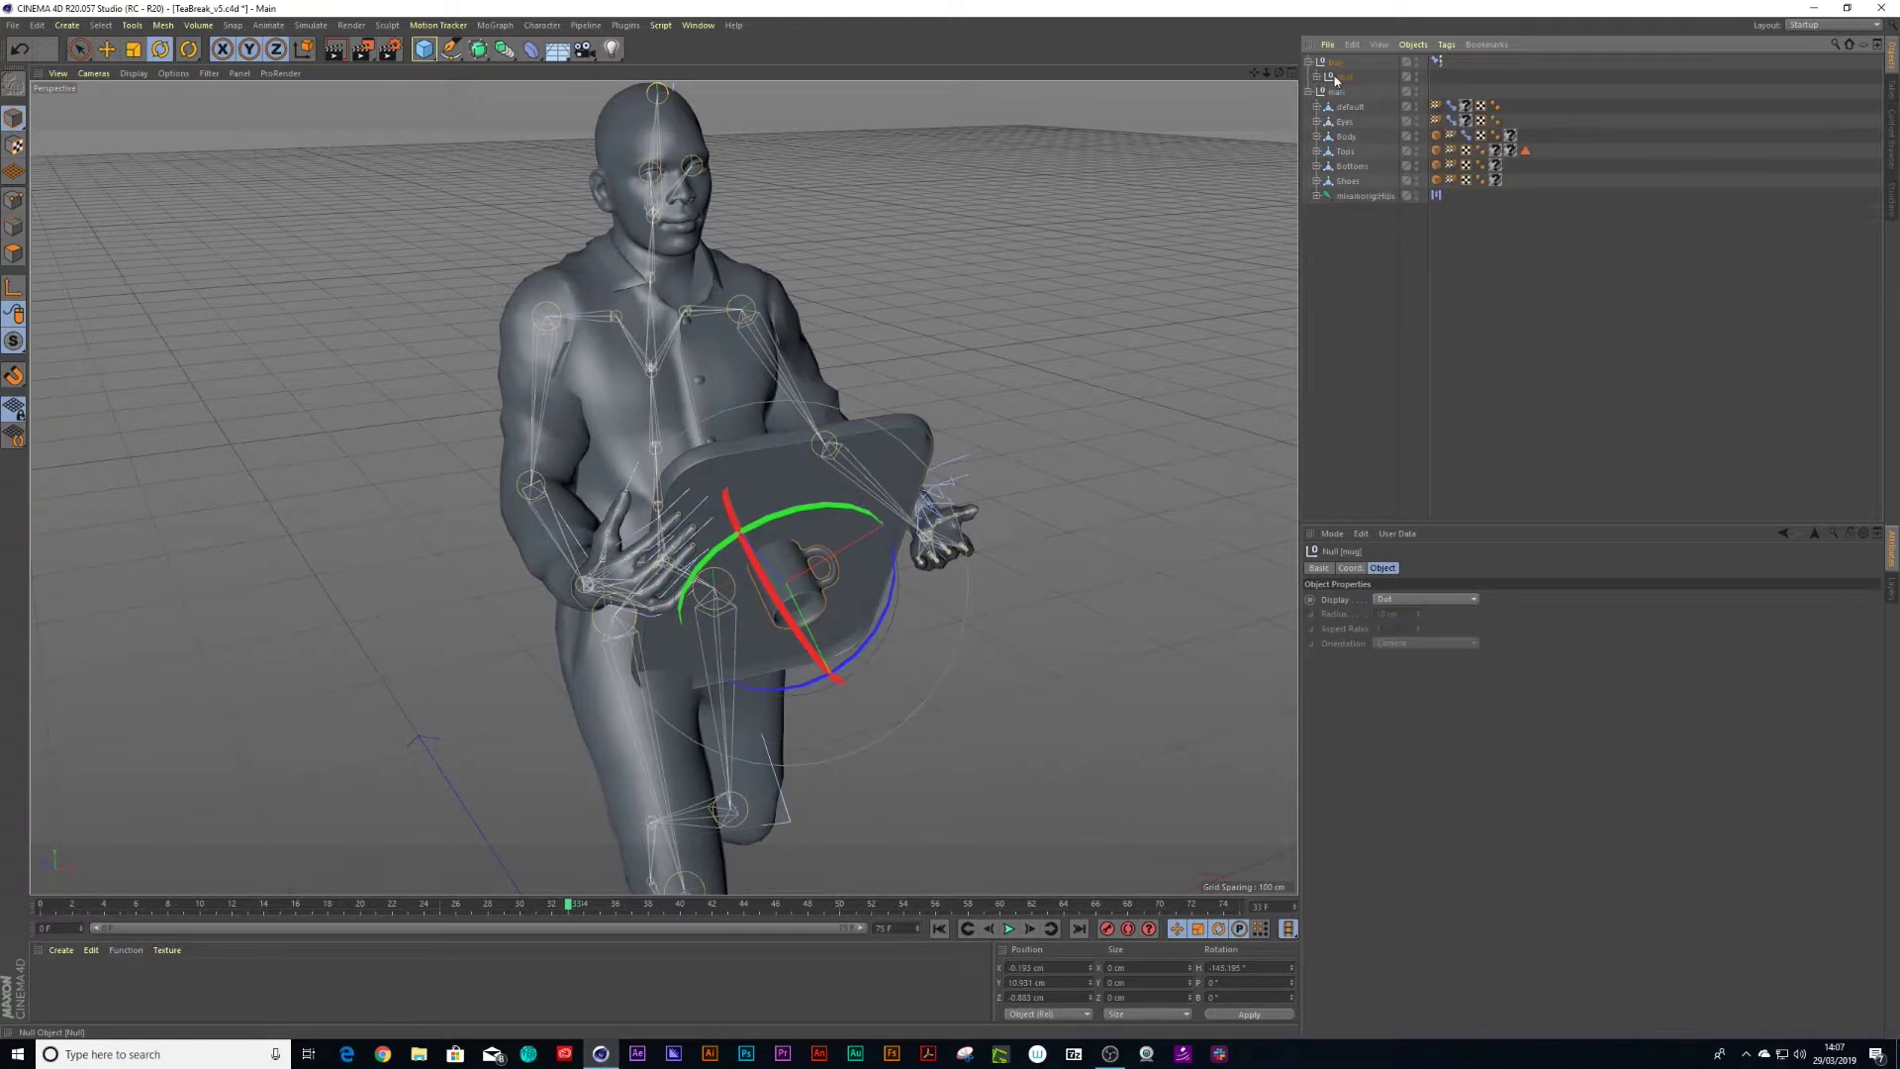
- Rename the child null inside the constrained tray group as tray
double_click(1344, 78)
type("tray")
key("Return")
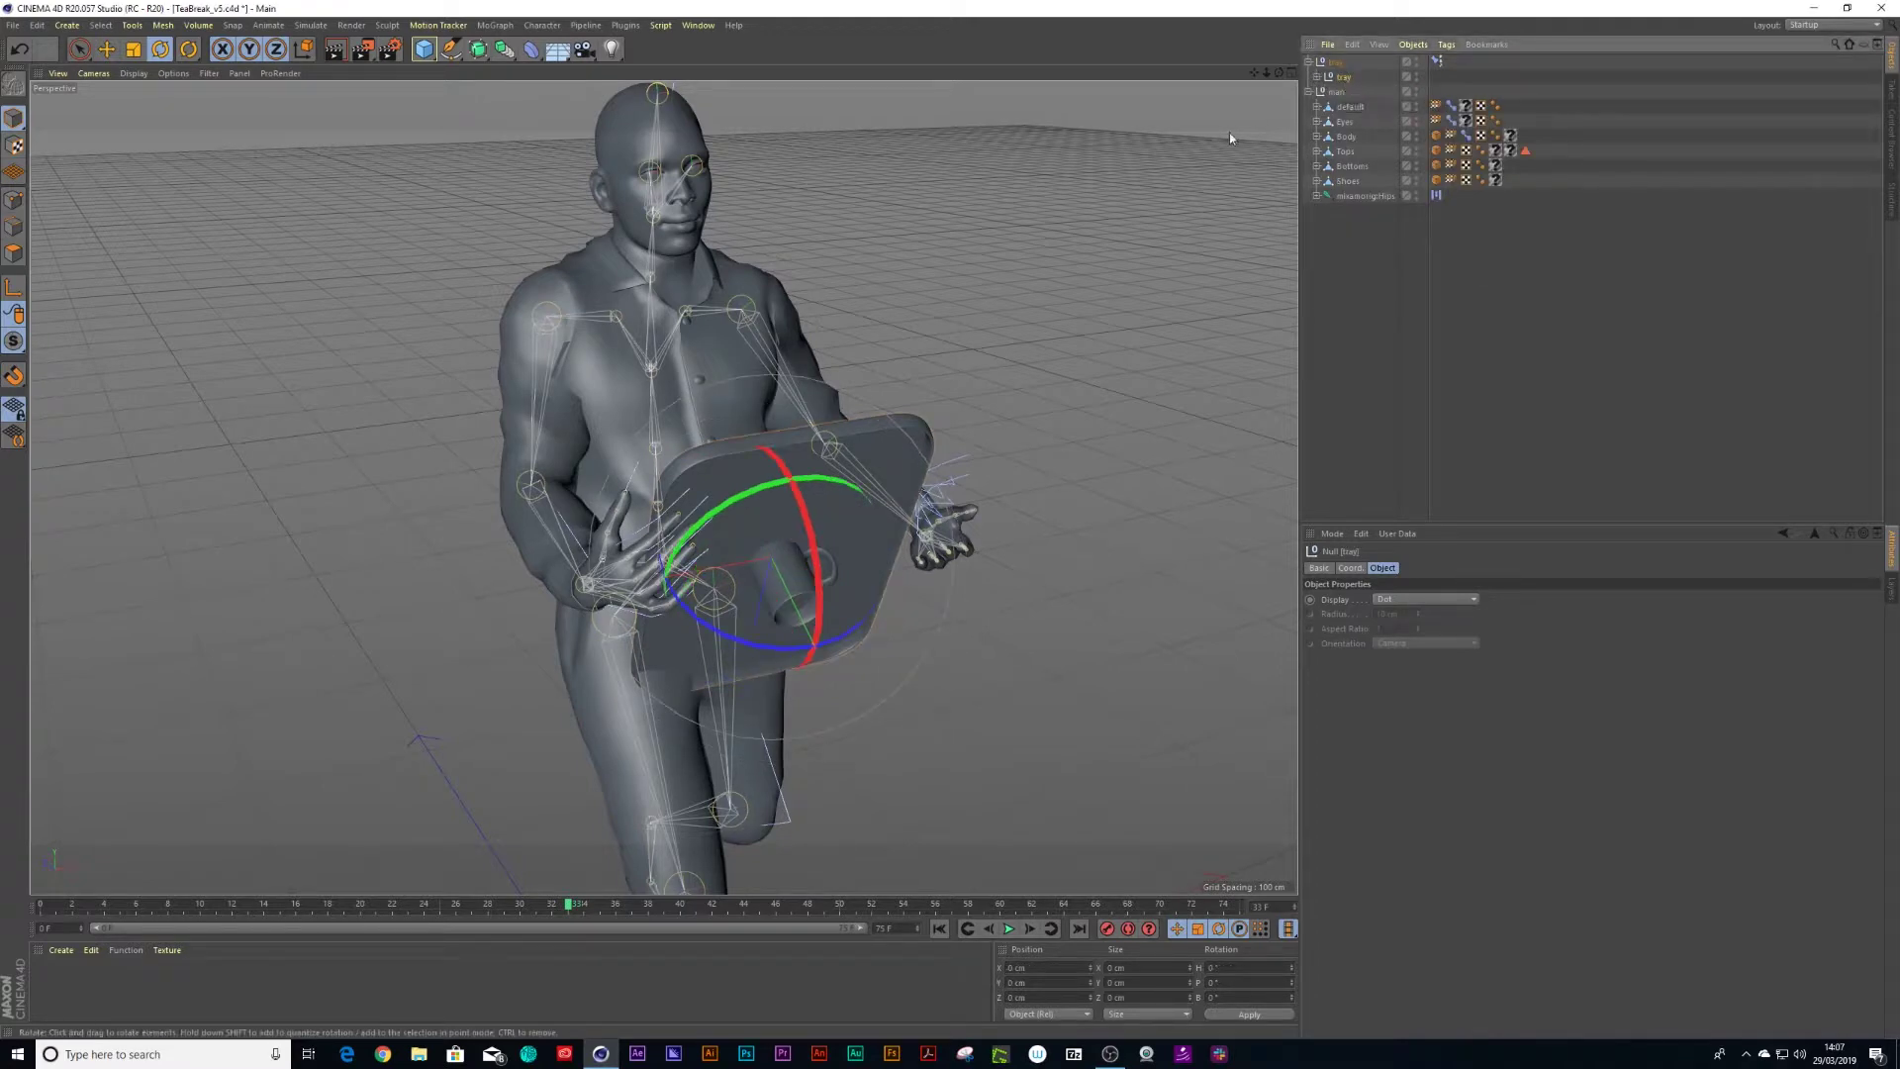
- Rotate the inner tray null until the tray lies level with the mug standing upright
left_click(1337, 65)
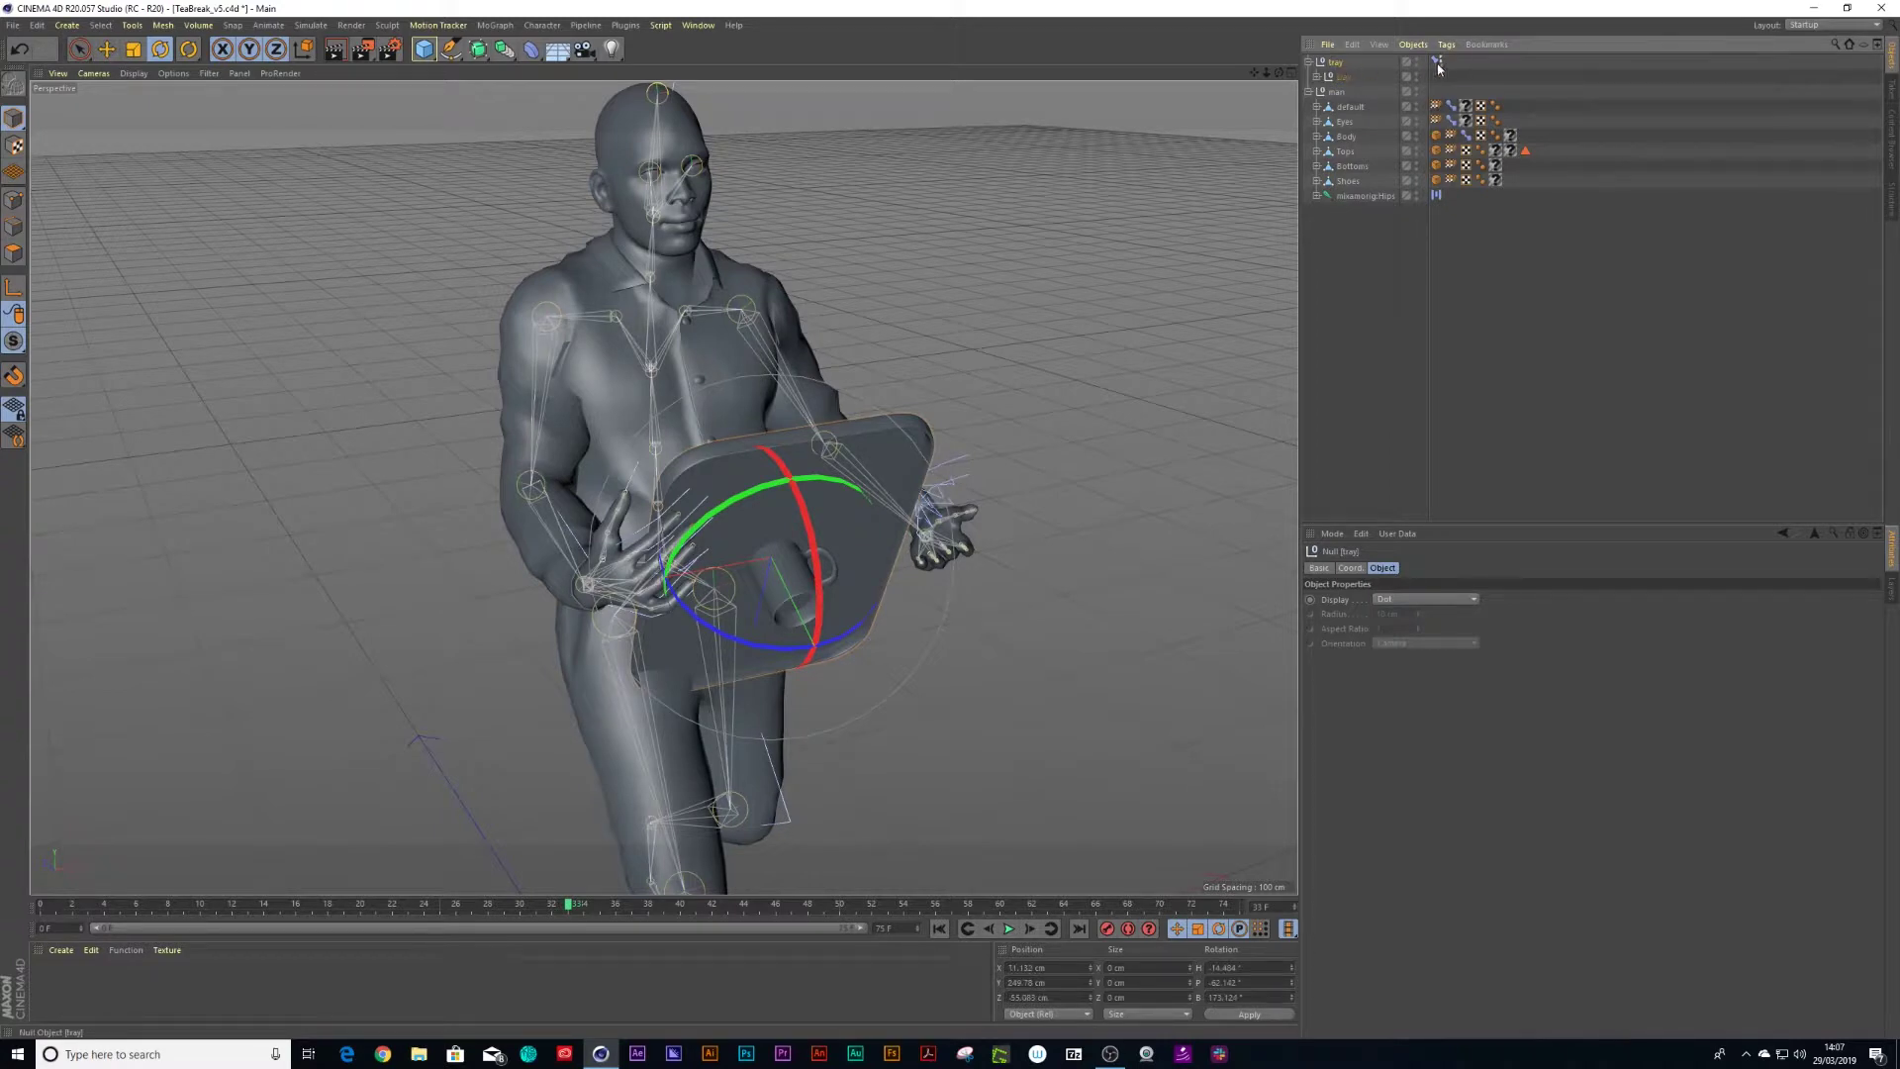
left_click(1344, 76)
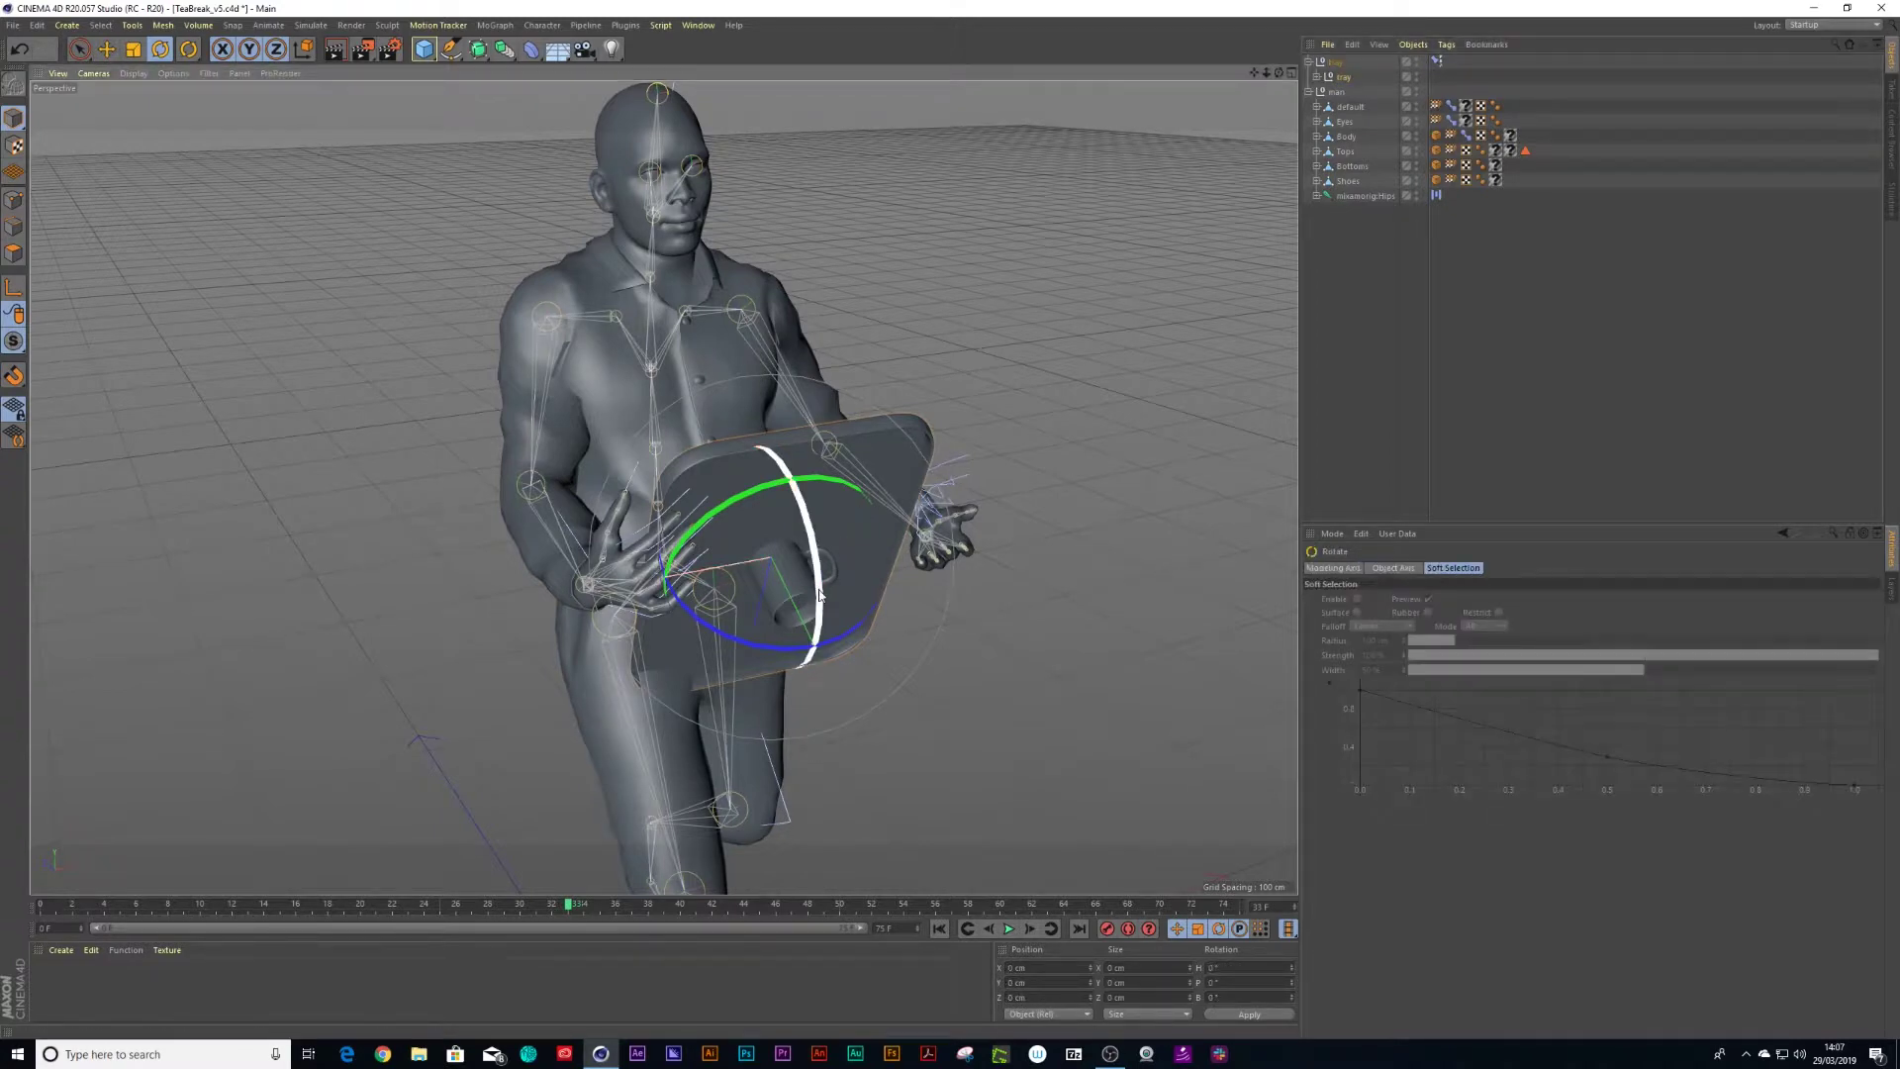
left_click_drag(820, 589, 693, 249)
left_click_drag(707, 600, 982, 591)
mouse_move(832, 613)
left_mouse_down("alt")
mouse_move(841, 594)
mouse_move(828, 612)
left_mouse_up("alt")
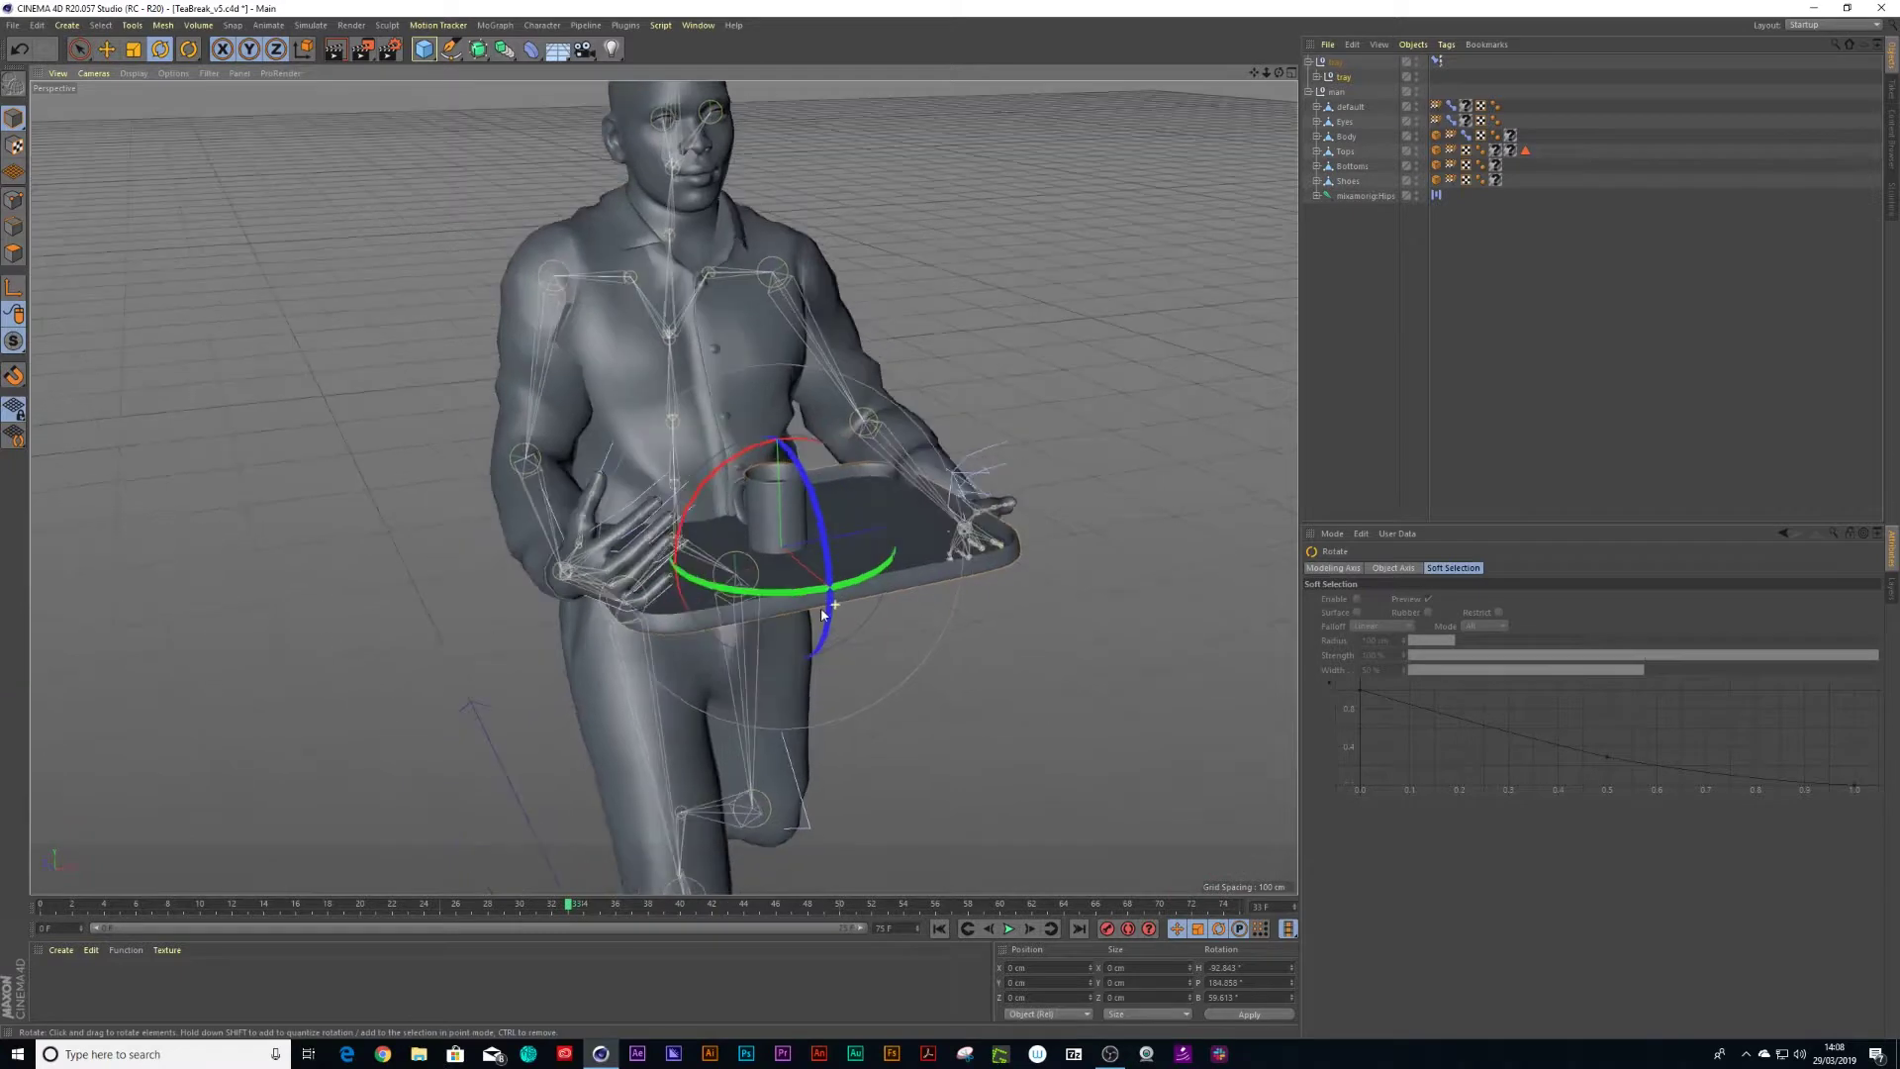
- Move the inner tray null up and forward, away from the body, to line it up with the character's hands
key("space")
left_click_drag(781, 372, 782, 348)
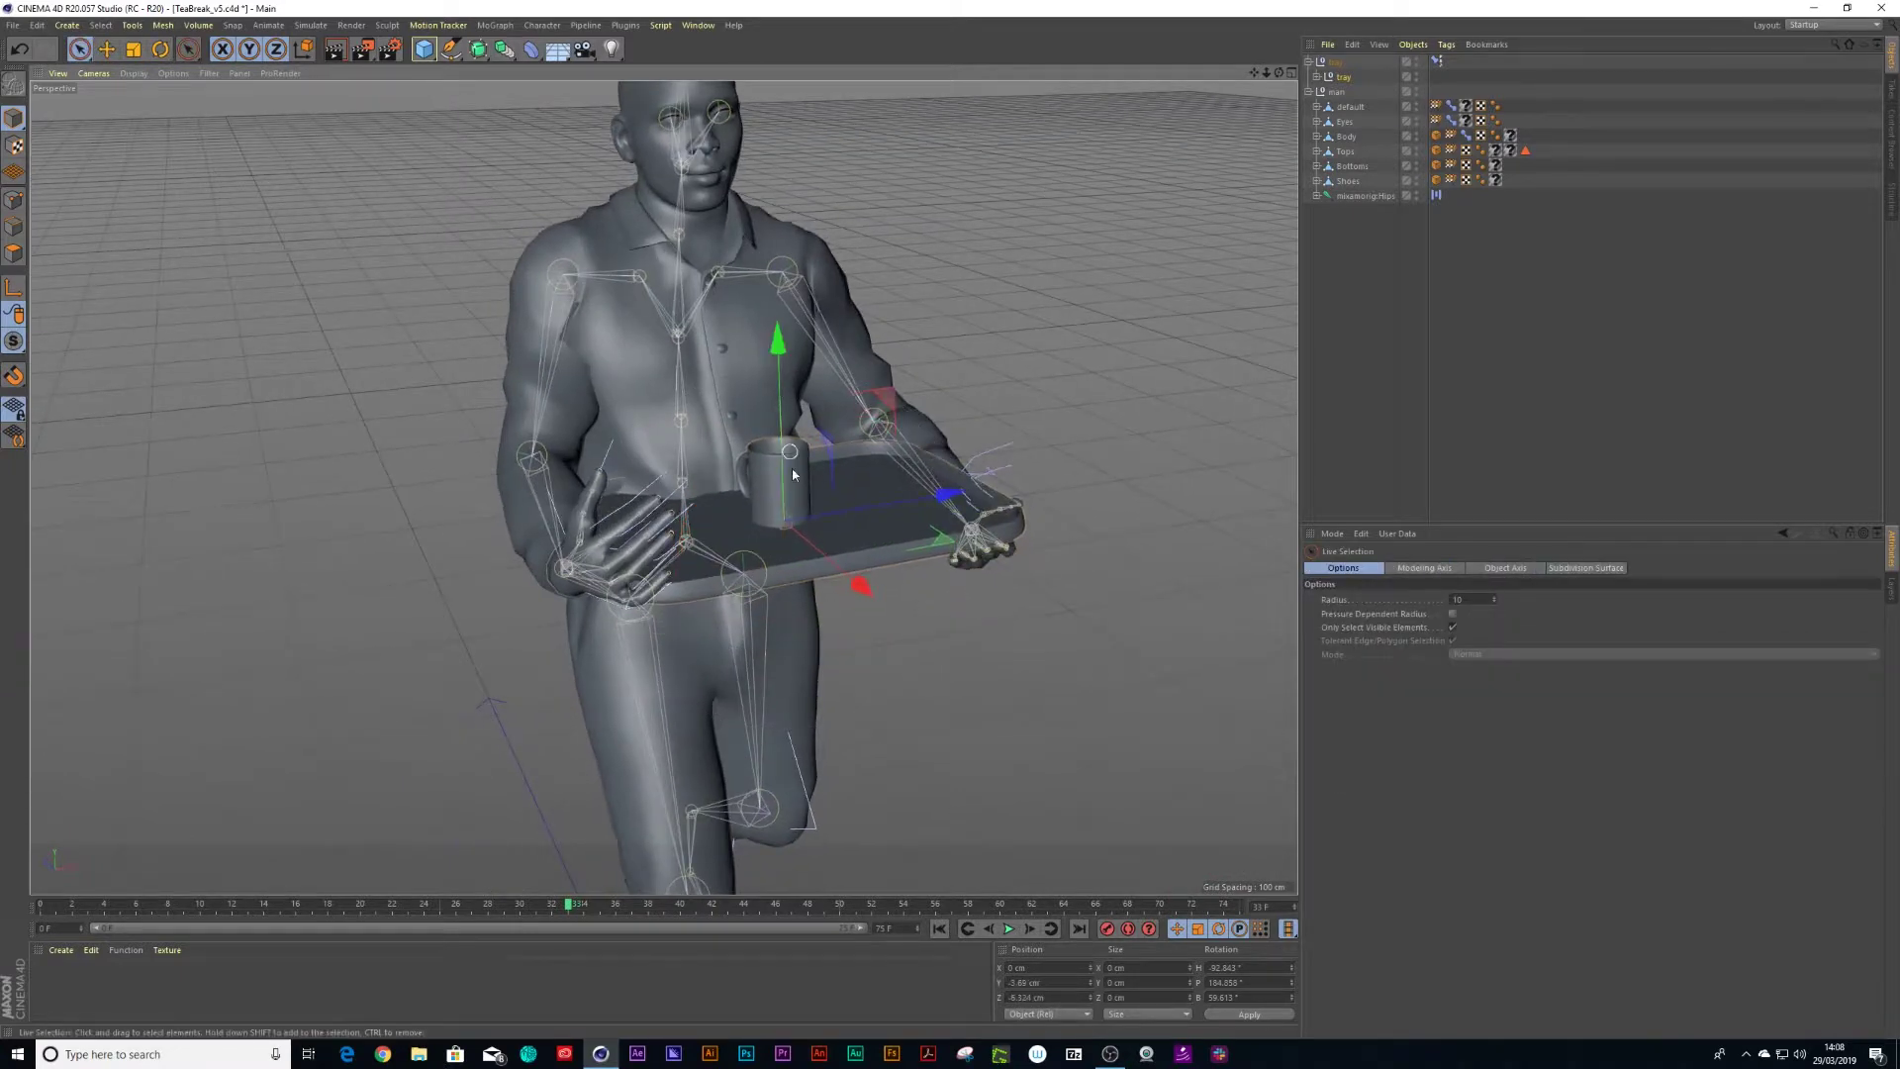
left_click_drag(868, 598, 980, 556)
left_click_drag(810, 398, 810, 385)
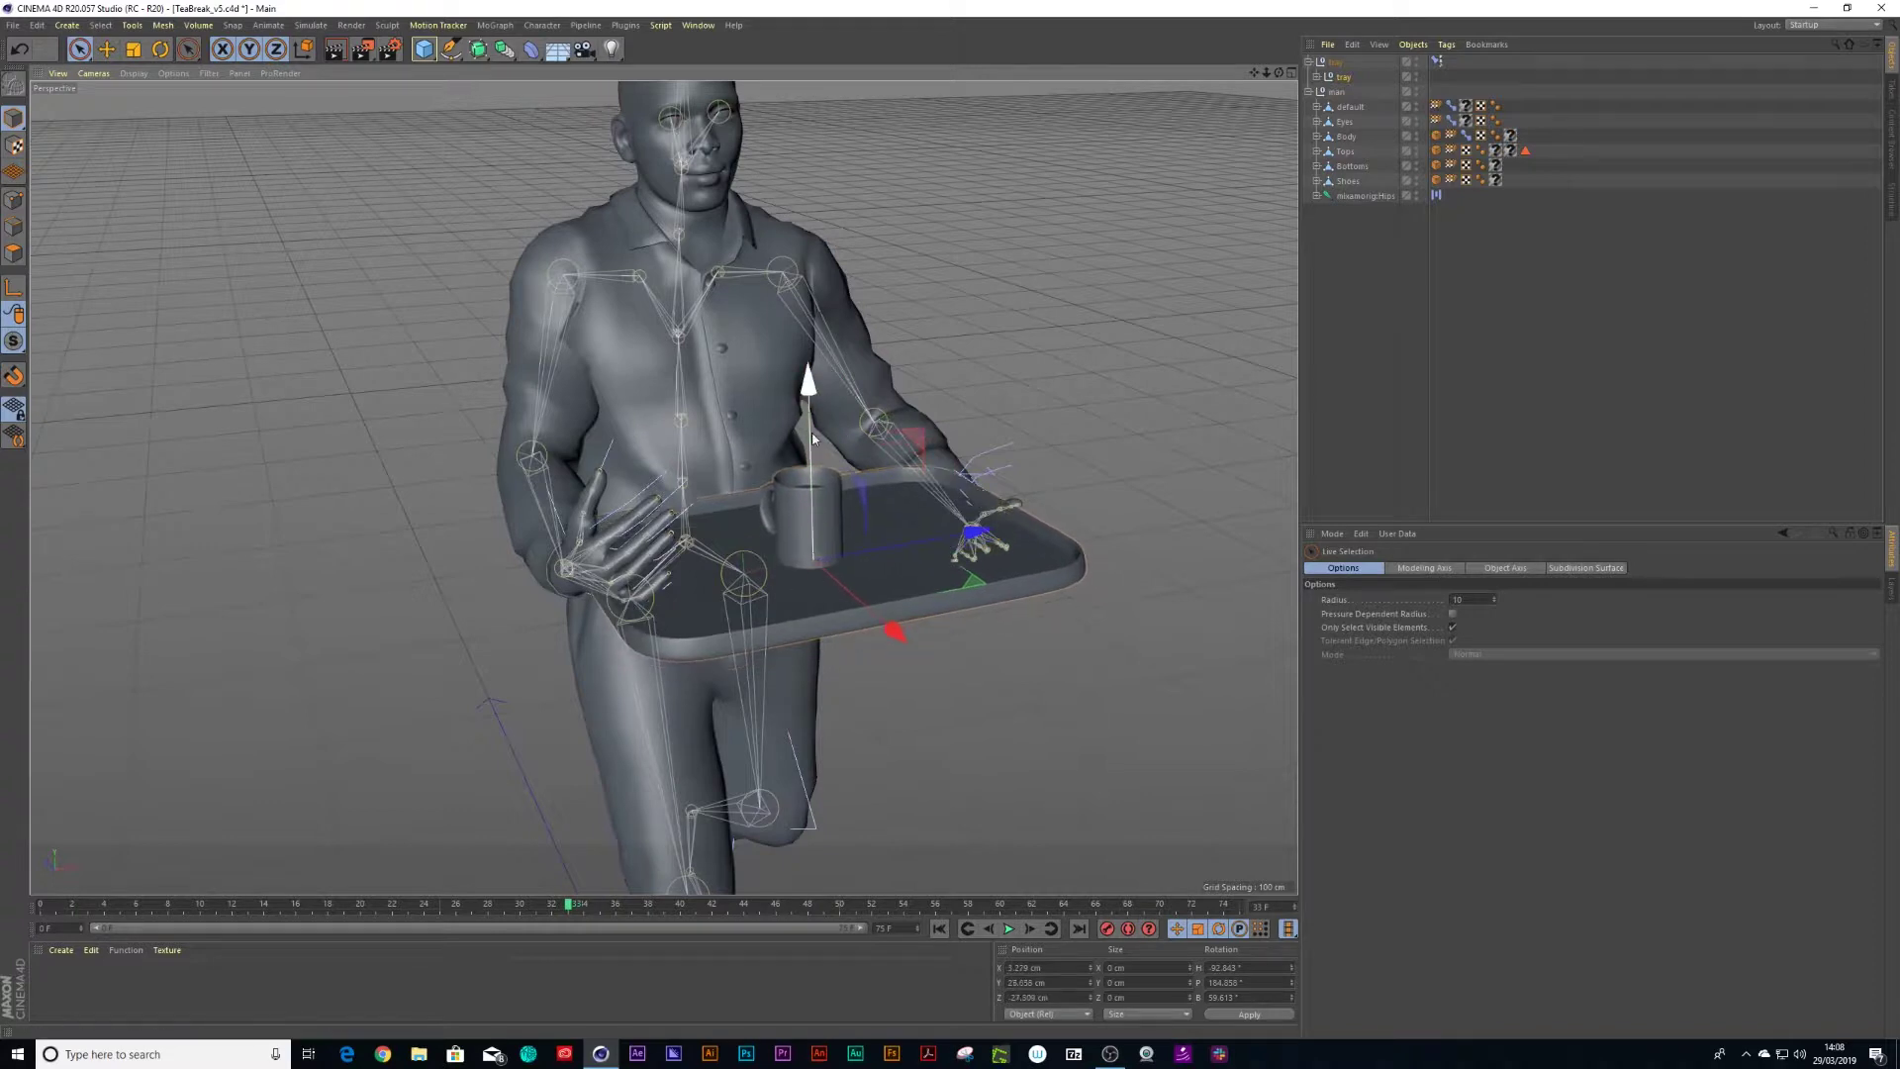
- Play the animation to check that the tray follows both hands
left_click(1008, 928)
left_click(1009, 928)
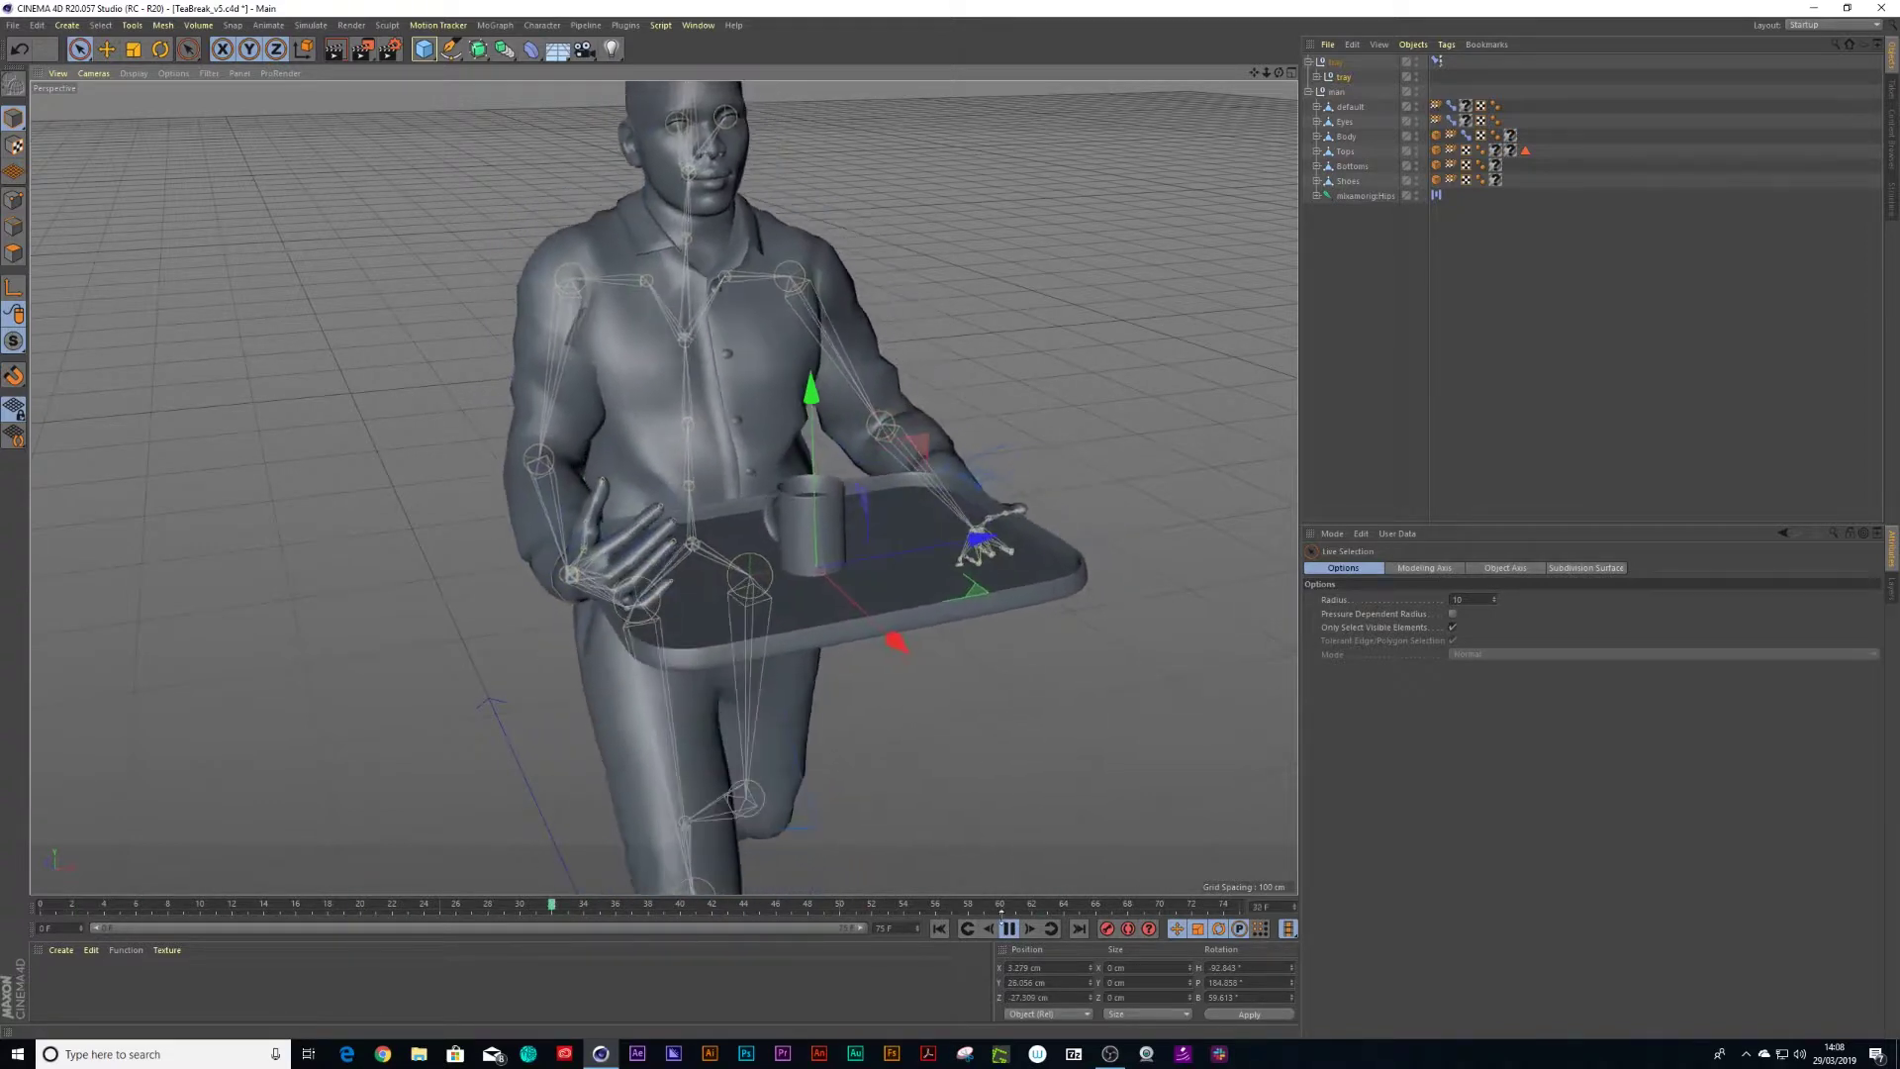
left_click(1009, 928)
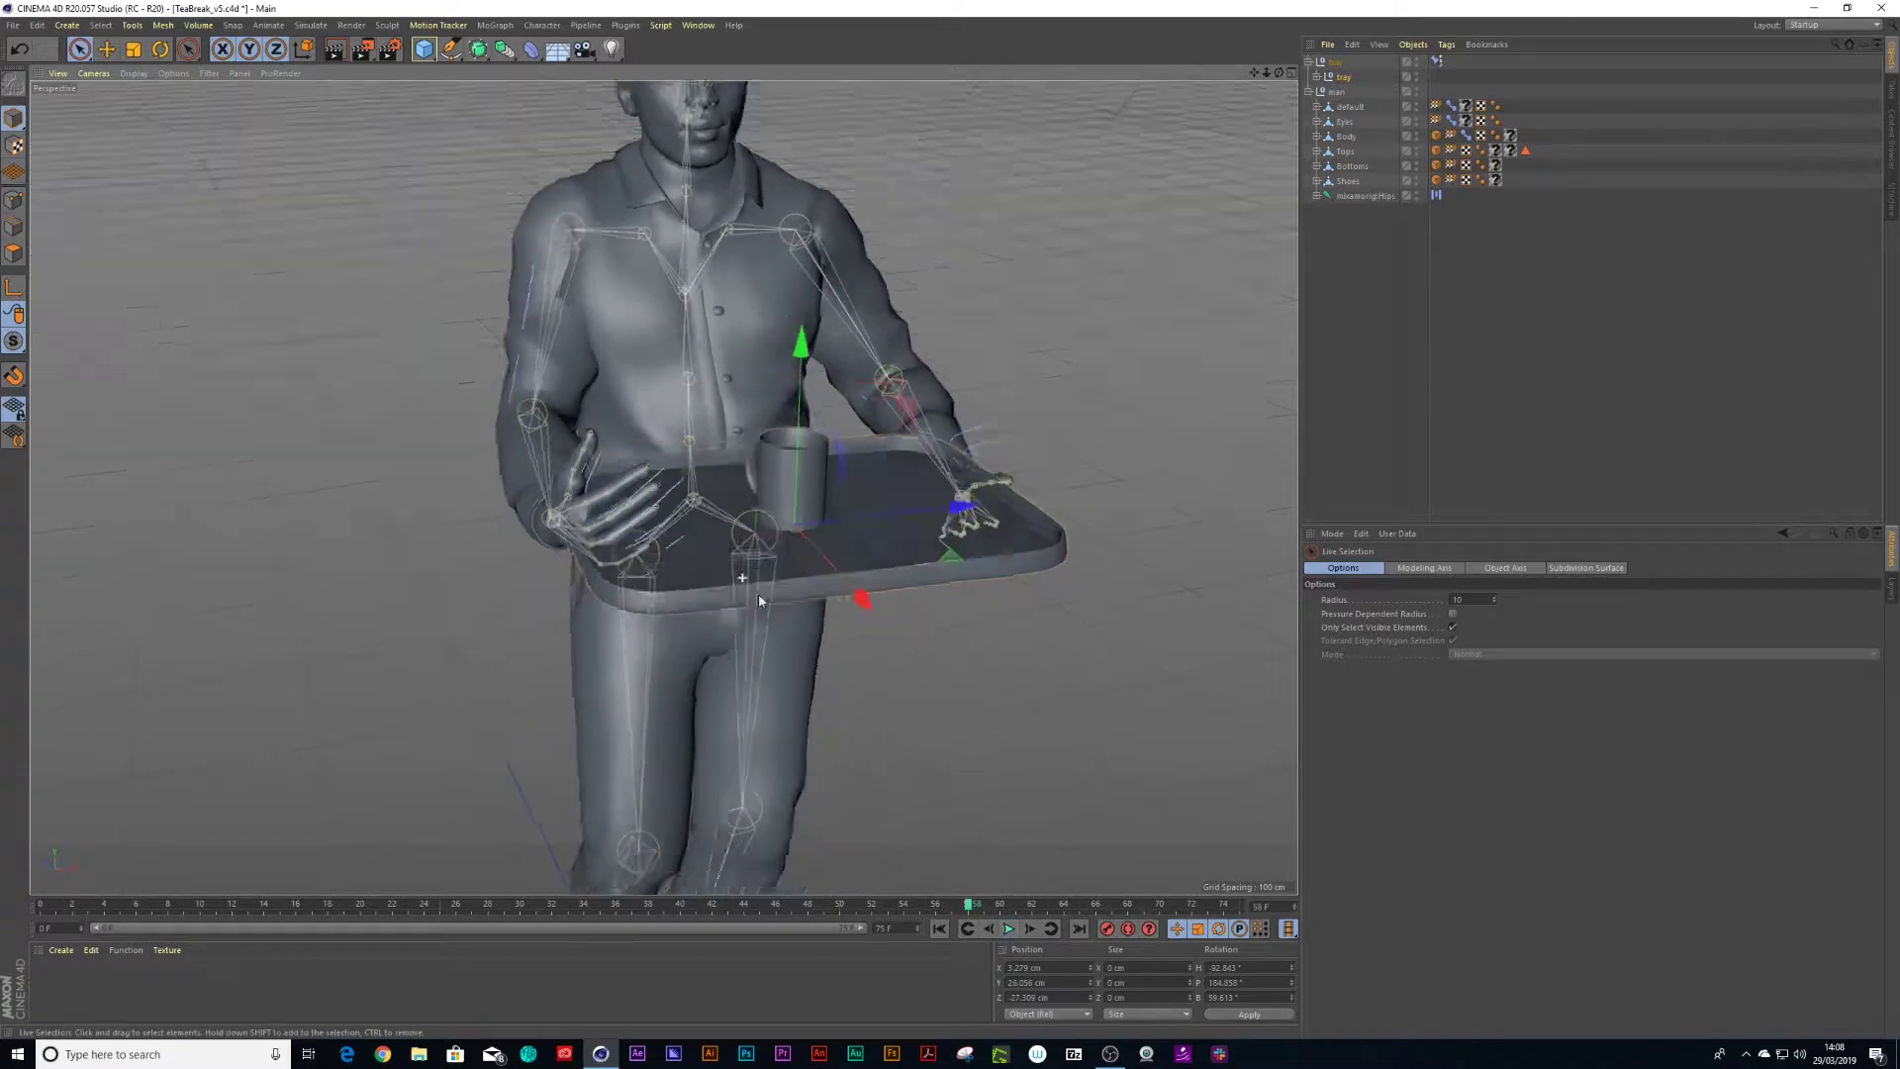
- Frame a close view from behind the character toward the tray and hand, and add a camera from that view
left_click_drag(758, 591, 718, 643, "alt")
right_click_drag(692, 645, 744, 623, "alt")
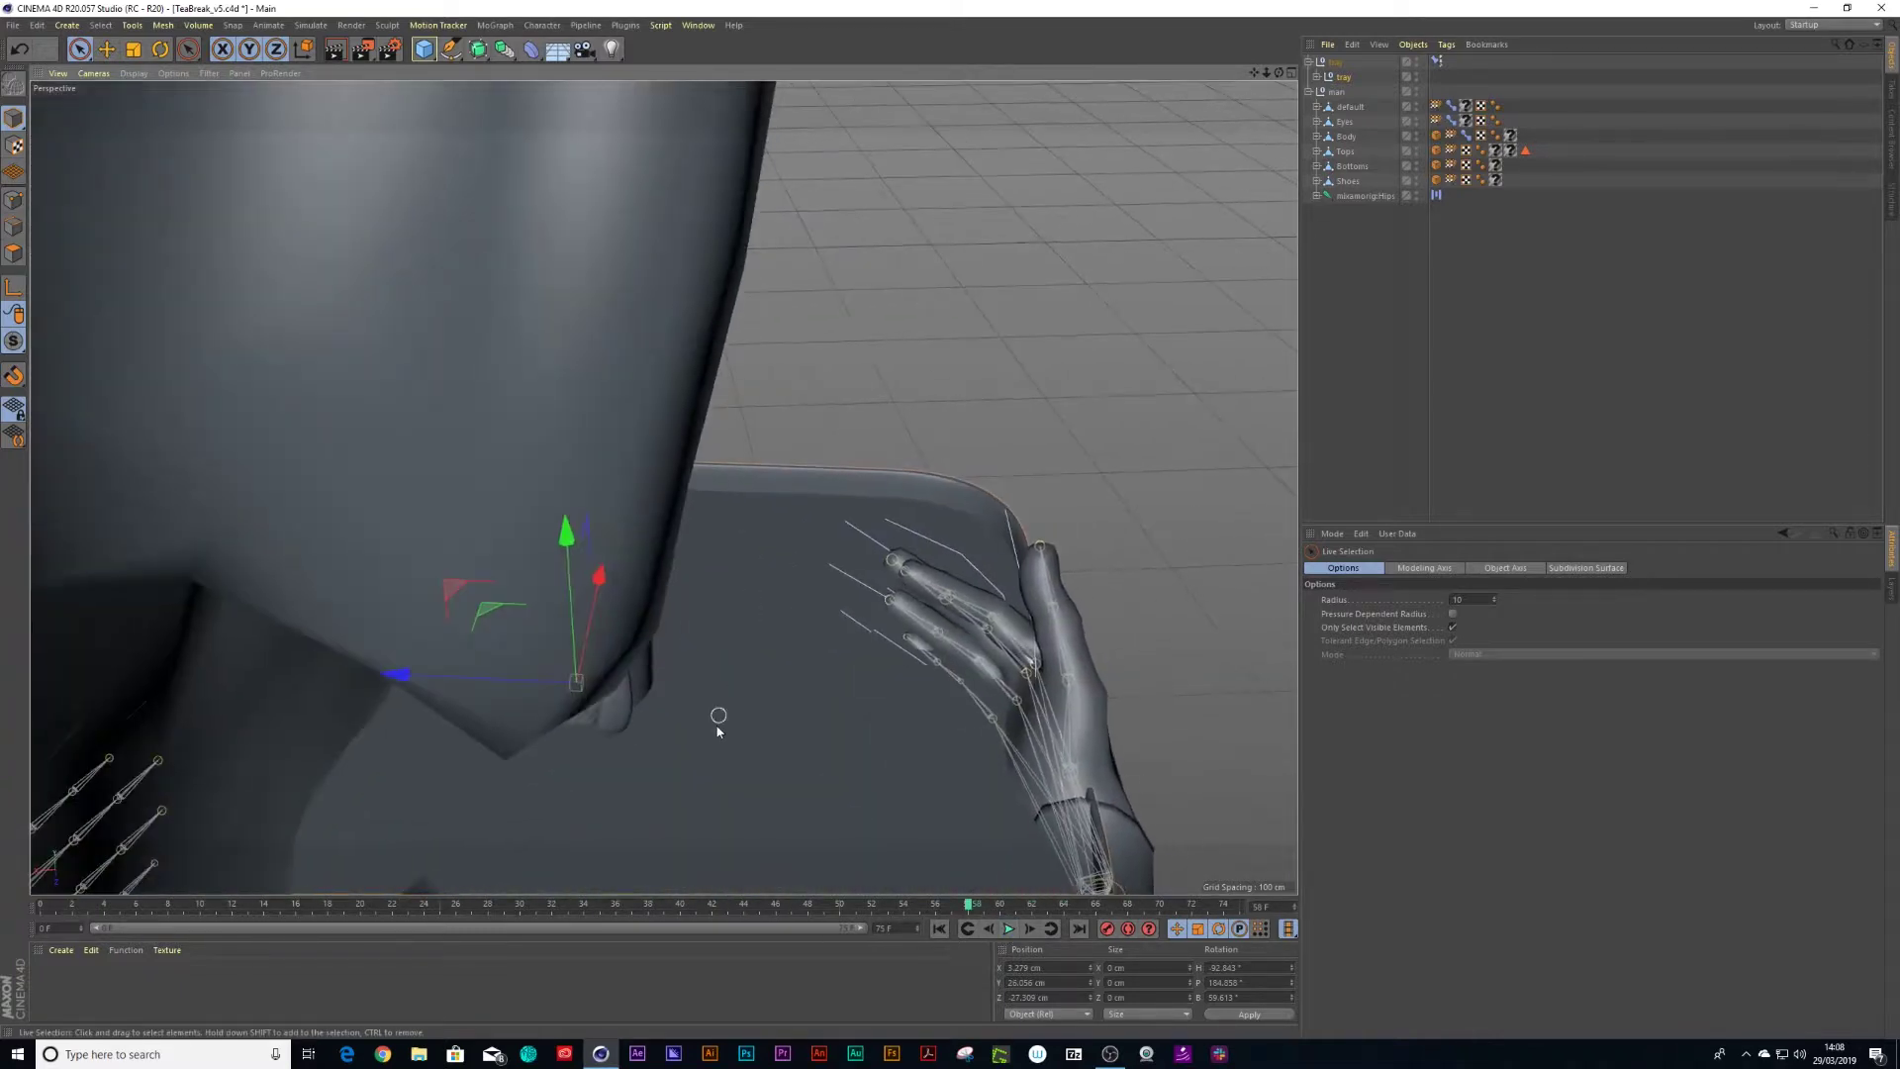
left_click_drag(685, 776, 641, 637, "alt")
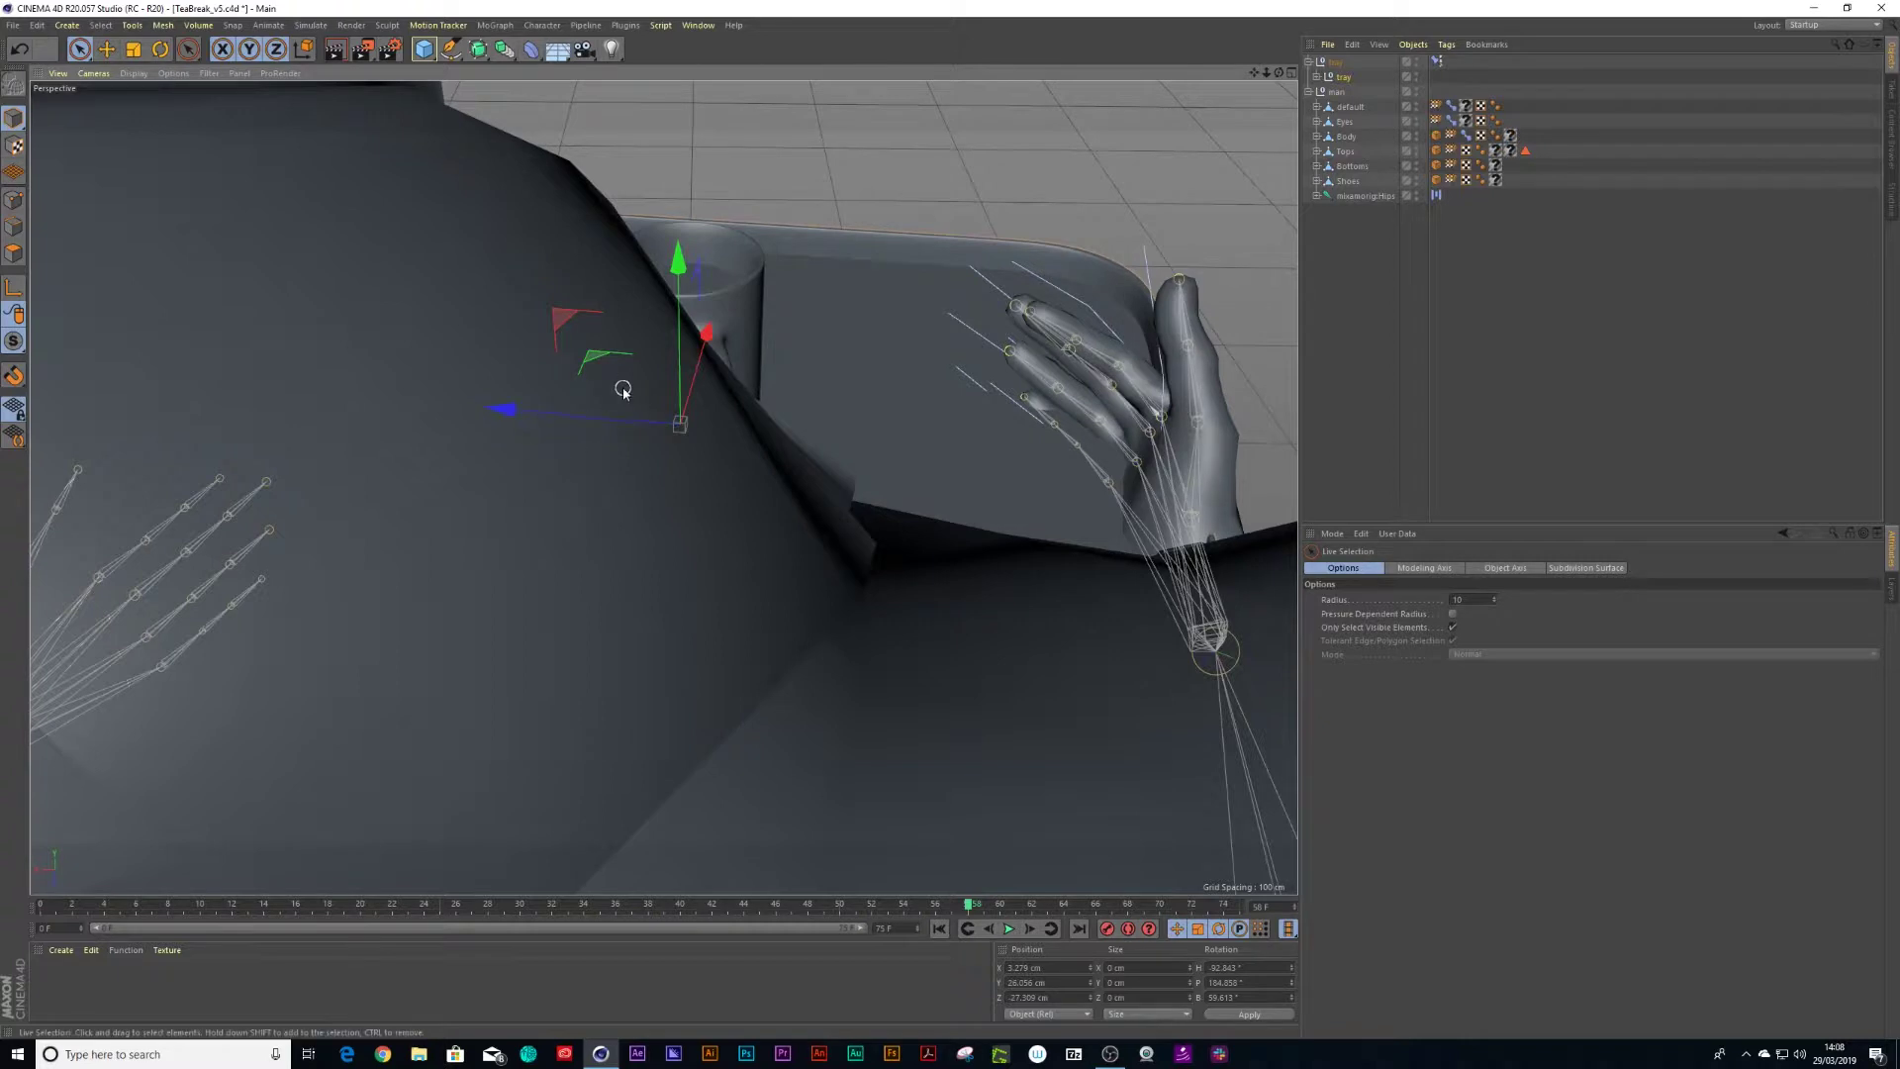
left_click_drag(588, 56, 633, 71)
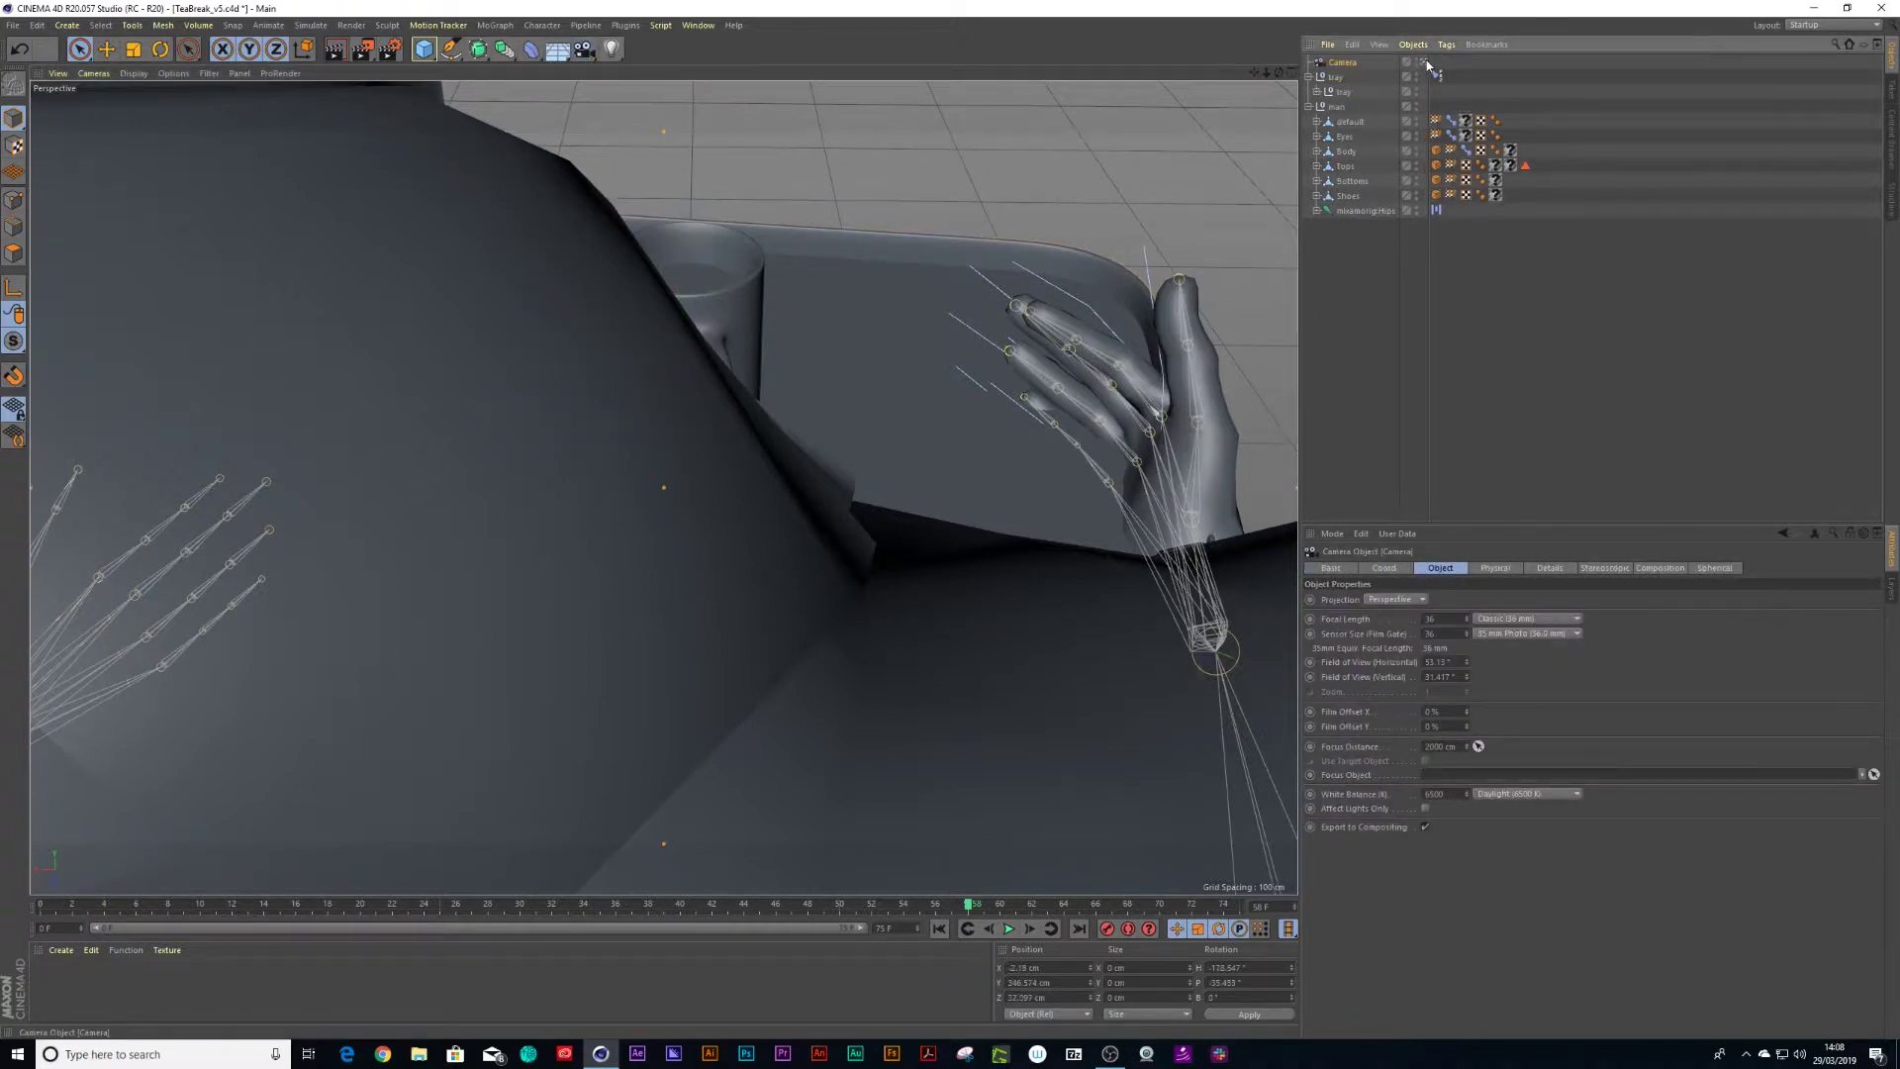
- Set the camera's focal length to Super Wide (15 mm) and move the camera forward to the tray and mug
left_click(1507, 621)
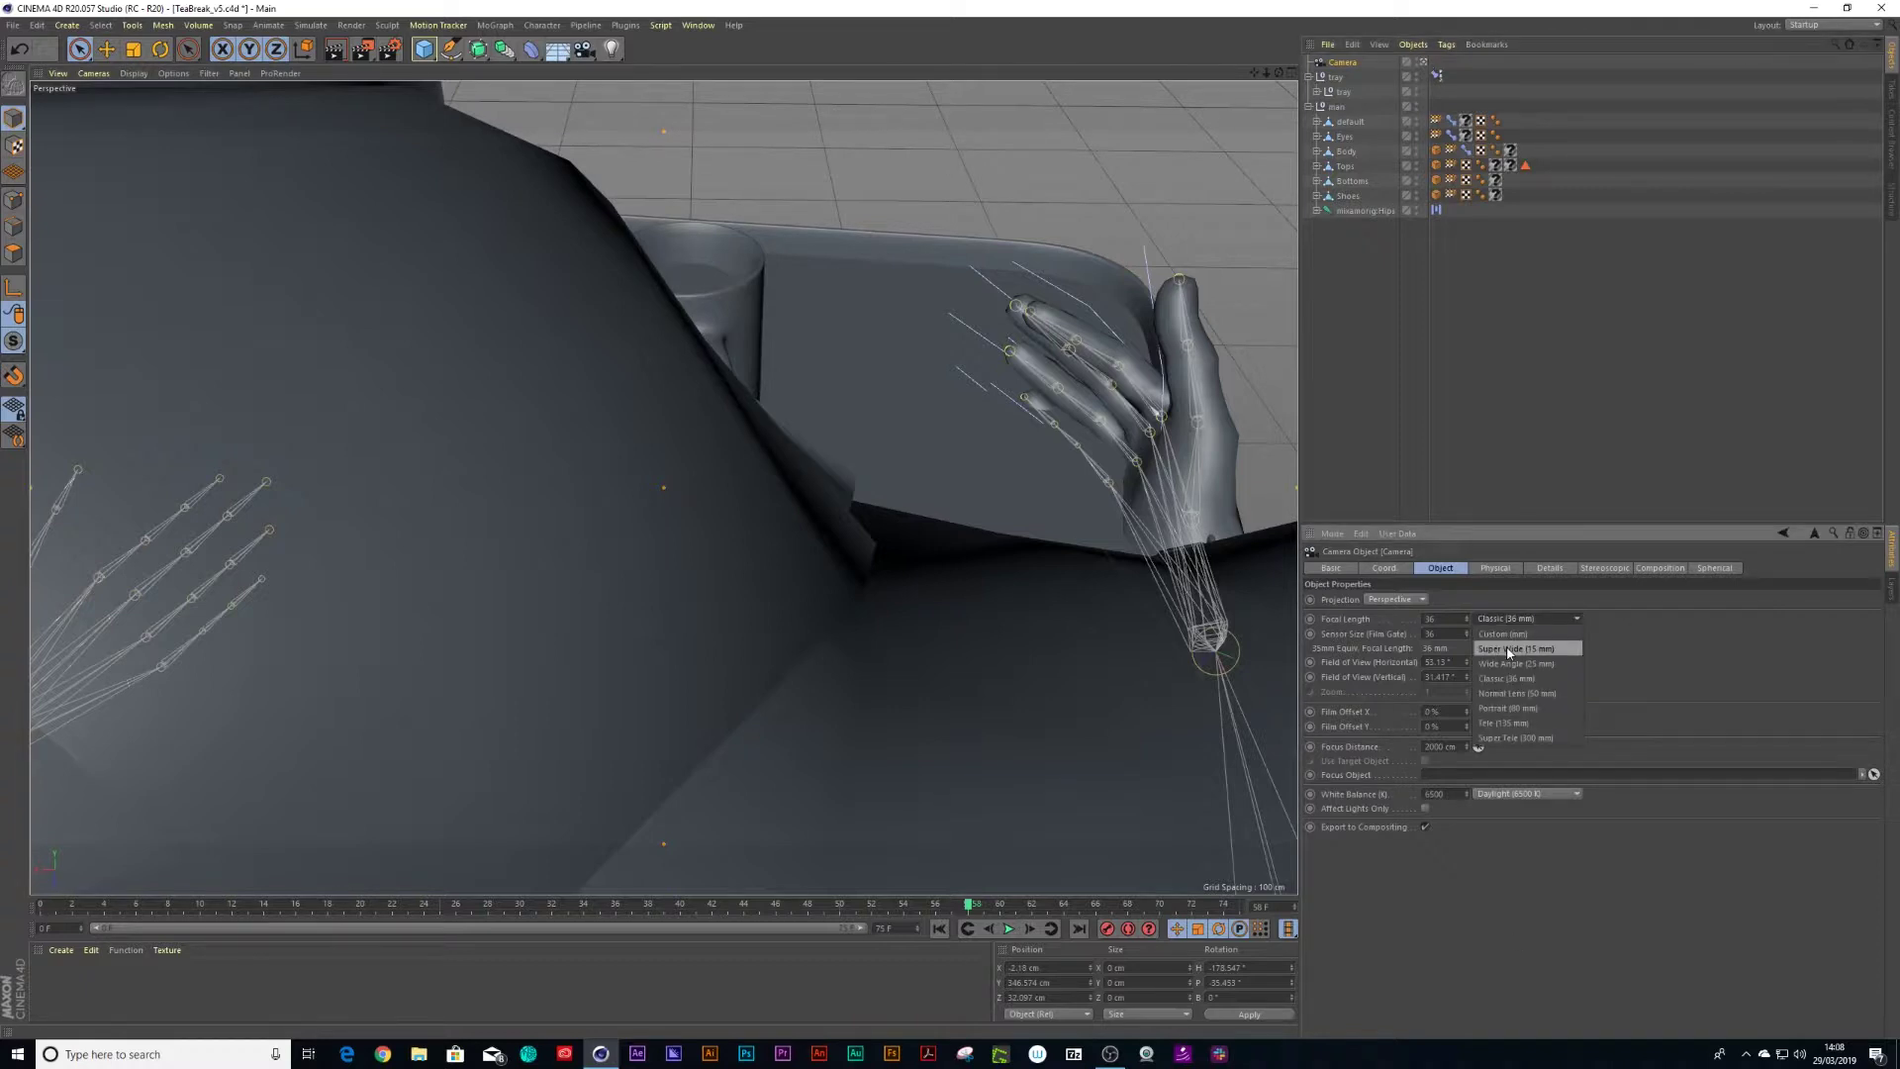
left_click(1507, 649)
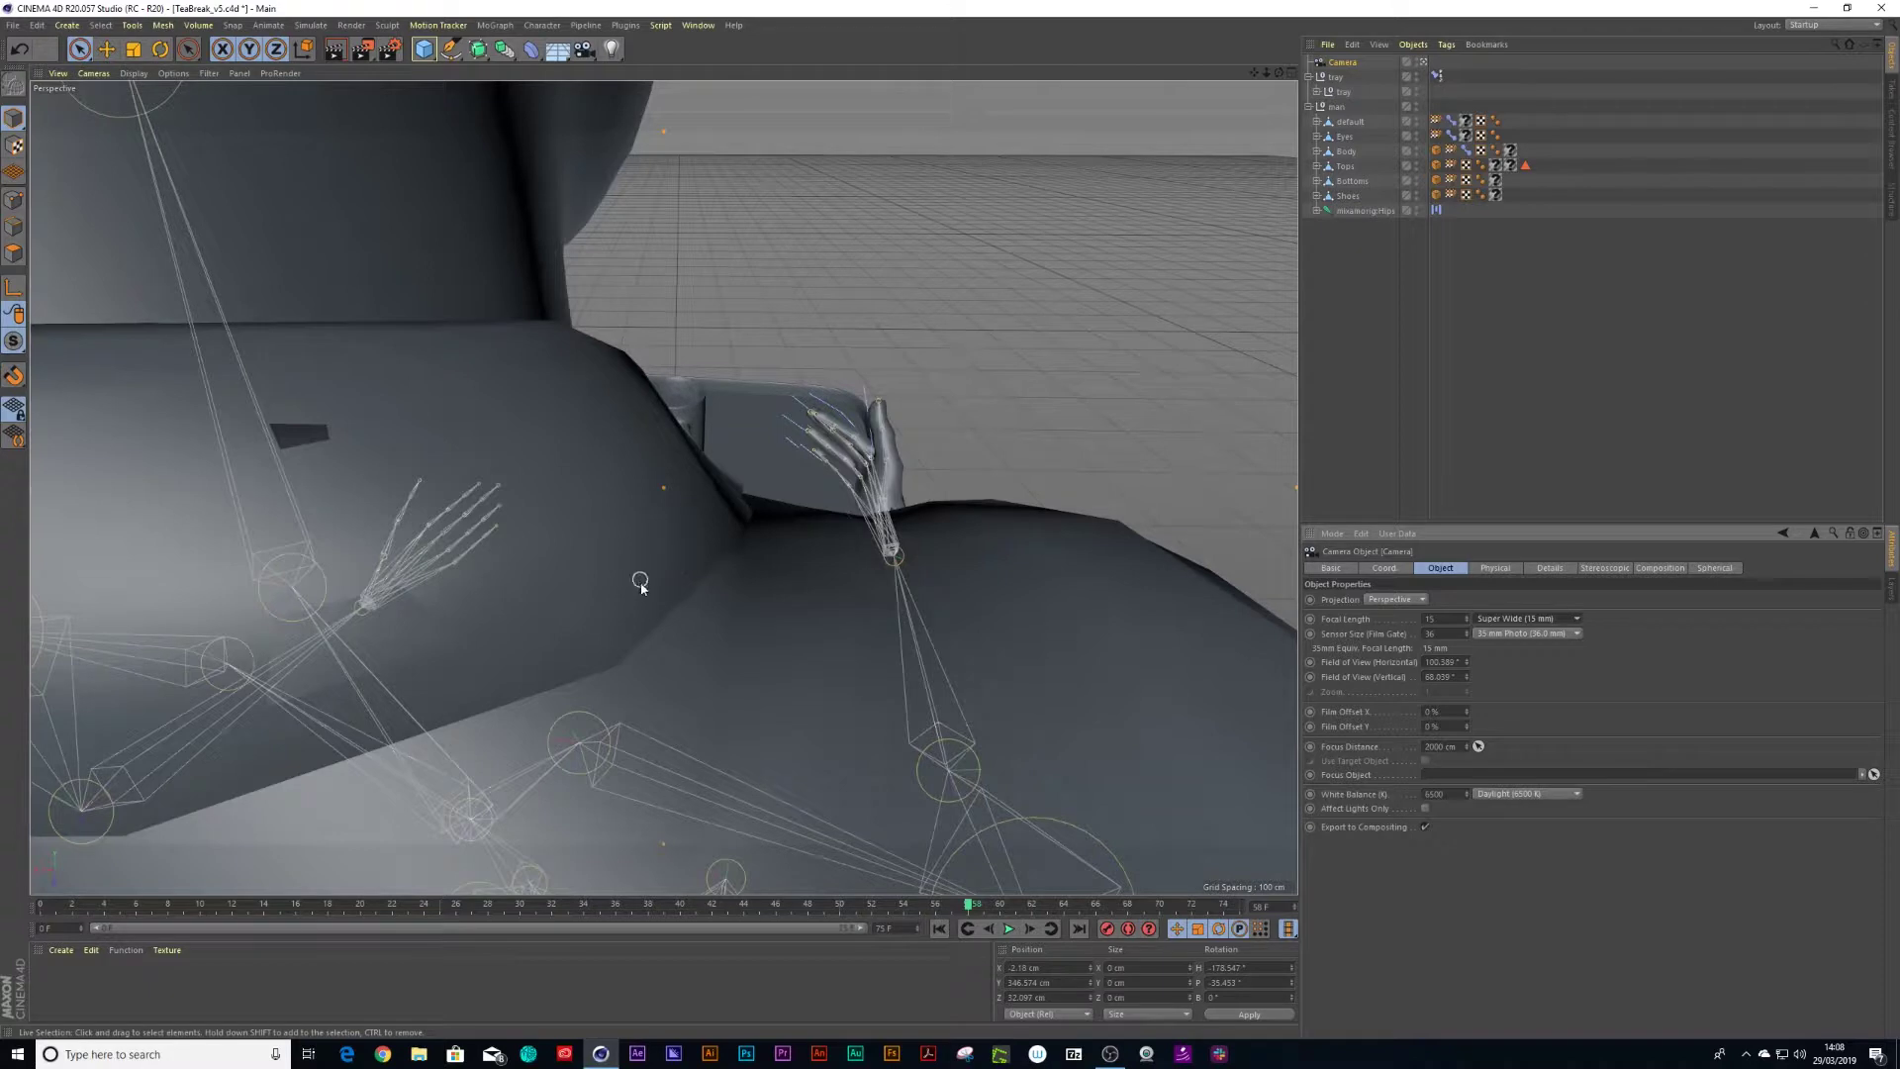
right_click_drag(619, 589, 1064, 511, "alt")
right_click_drag(673, 555, 895, 479, "alt")
middle_click_drag(830, 438, 835, 476, "alt")
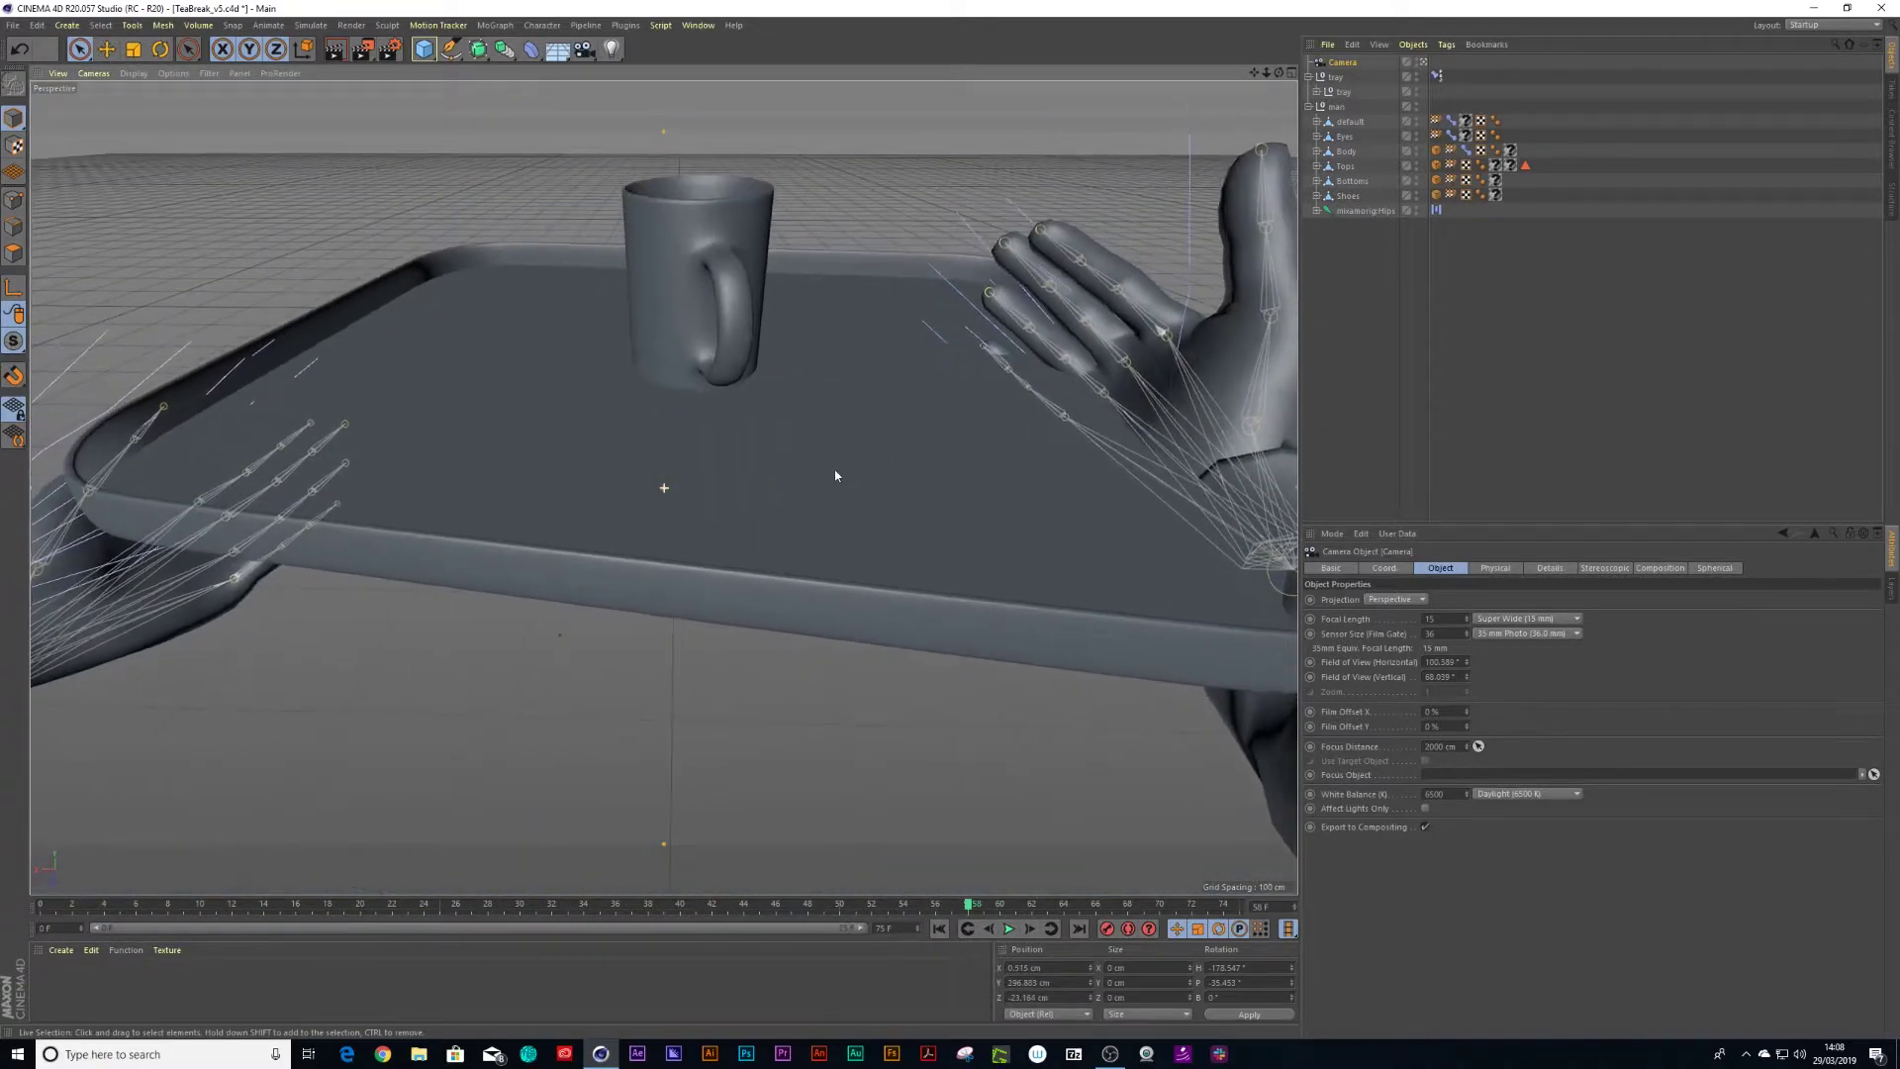
- Reframe the camera as a first-person view looking down over the tray, mug and forearms, checking the framing during playback
left_click_drag(760, 531, 753, 609, "alt")
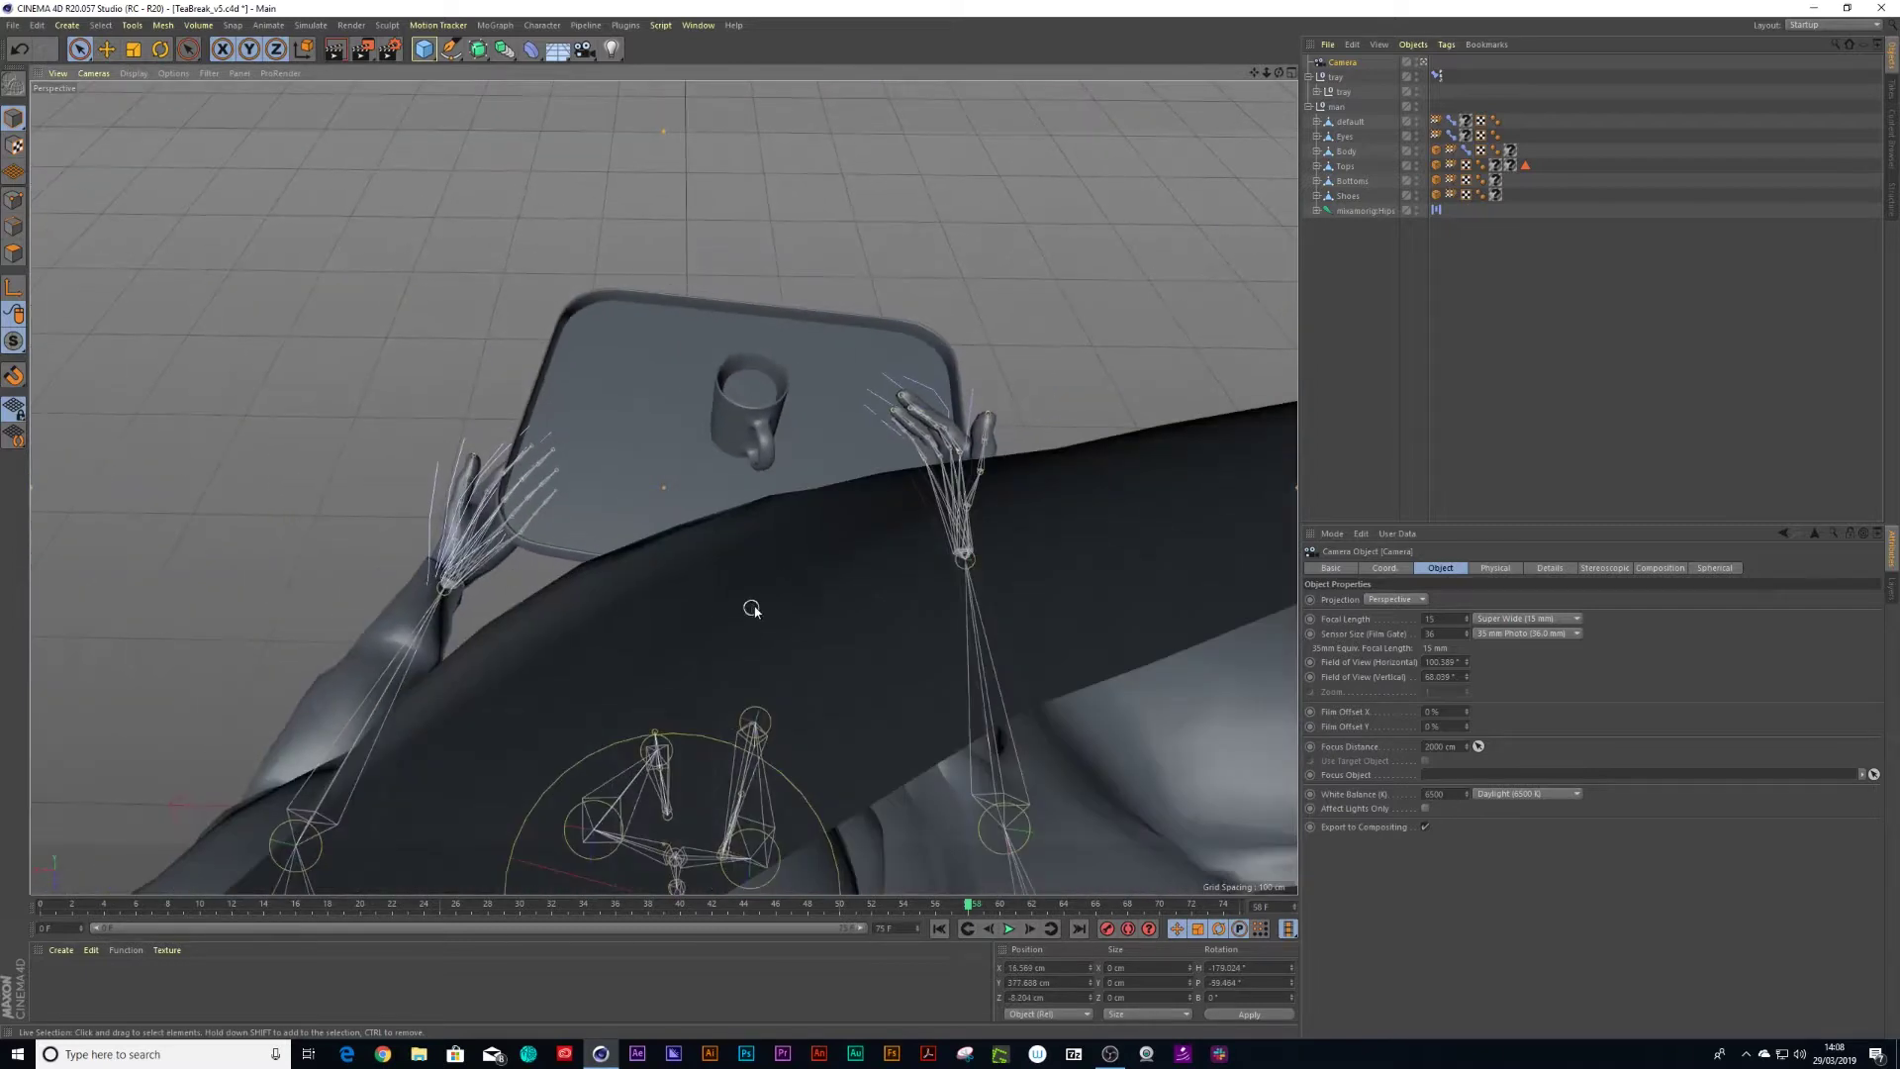
right_click_drag(762, 569, 794, 495, "alt")
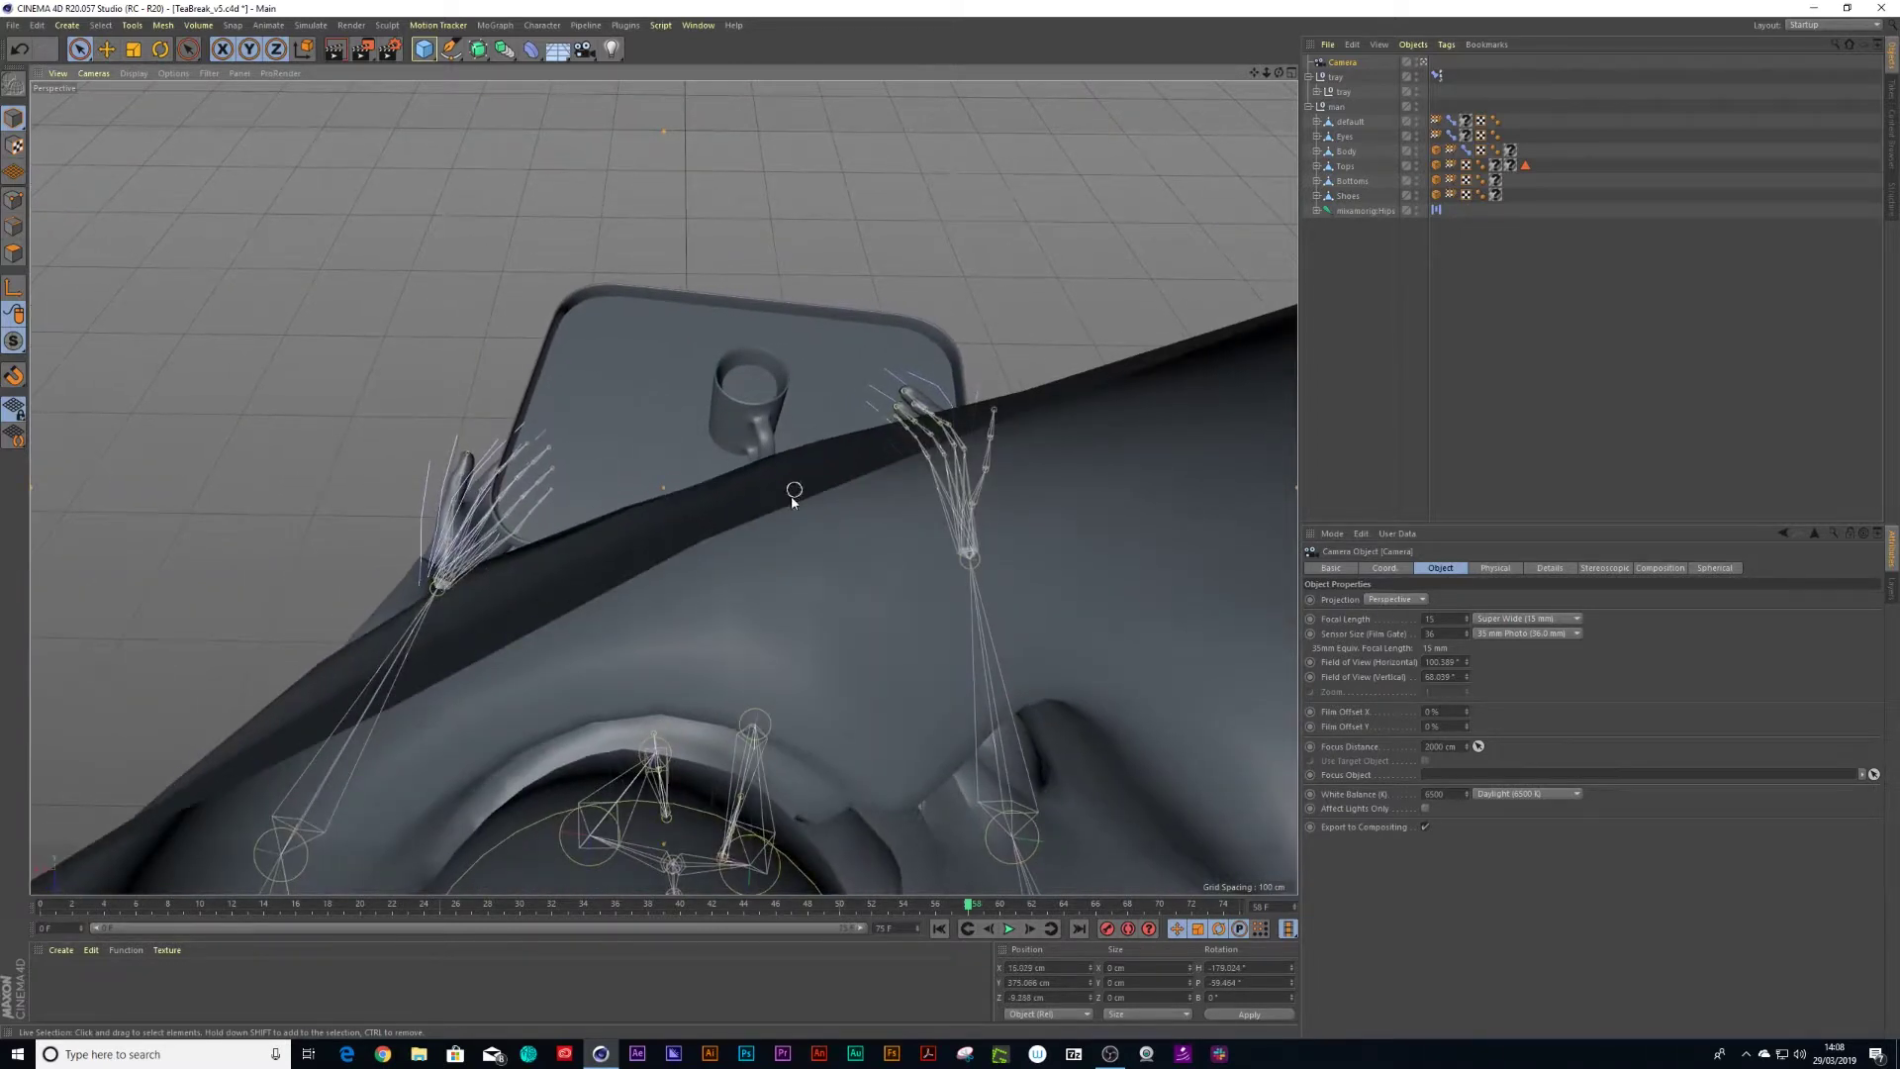
mouse_move(794, 495)
left_mouse_down("alt")
mouse_move(785, 510)
mouse_move(789, 411)
mouse_move(870, 425)
mouse_move(809, 495)
left_mouse_up("alt")
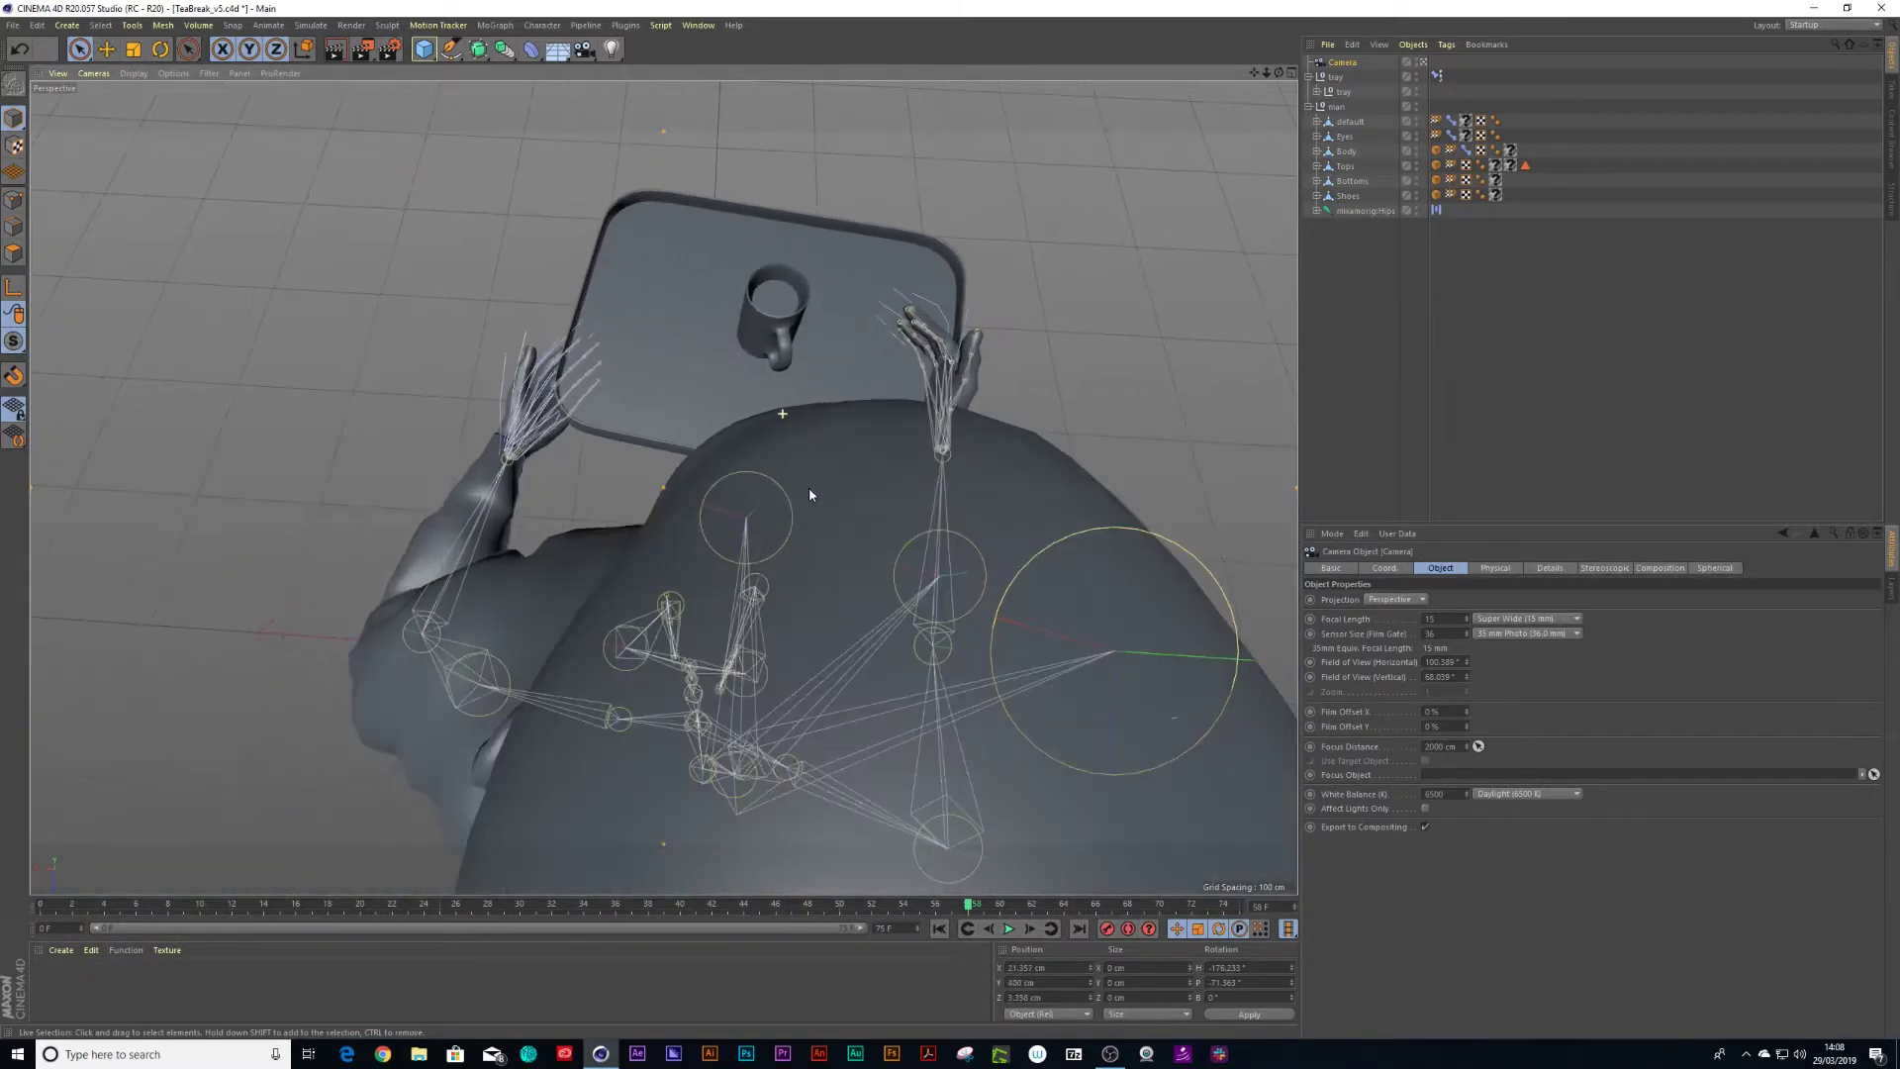
middle_click_drag(810, 495, 688, 633, "alt")
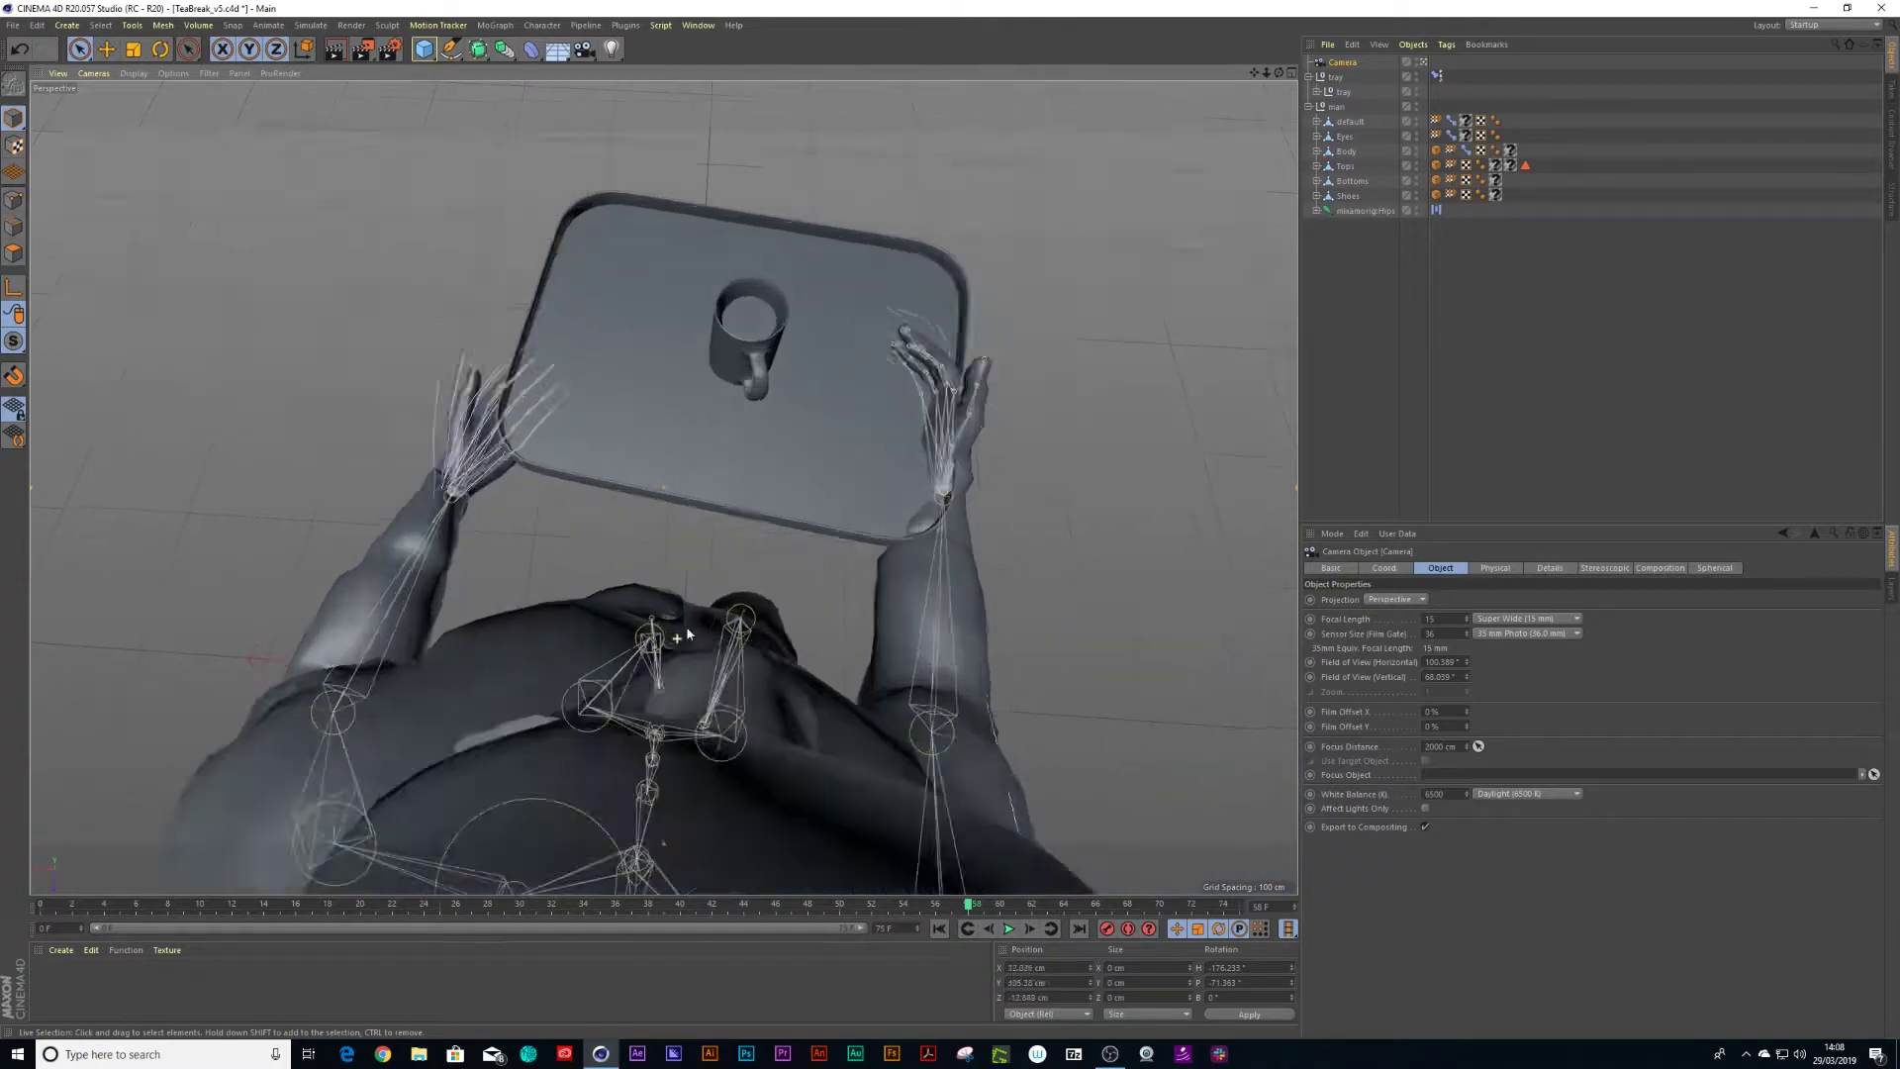
scroll(688, 633, "up", 3)
mouse_move(737, 452)
left_mouse_down("alt")
mouse_move(692, 531)
mouse_move(752, 472)
left_mouse_up("alt")
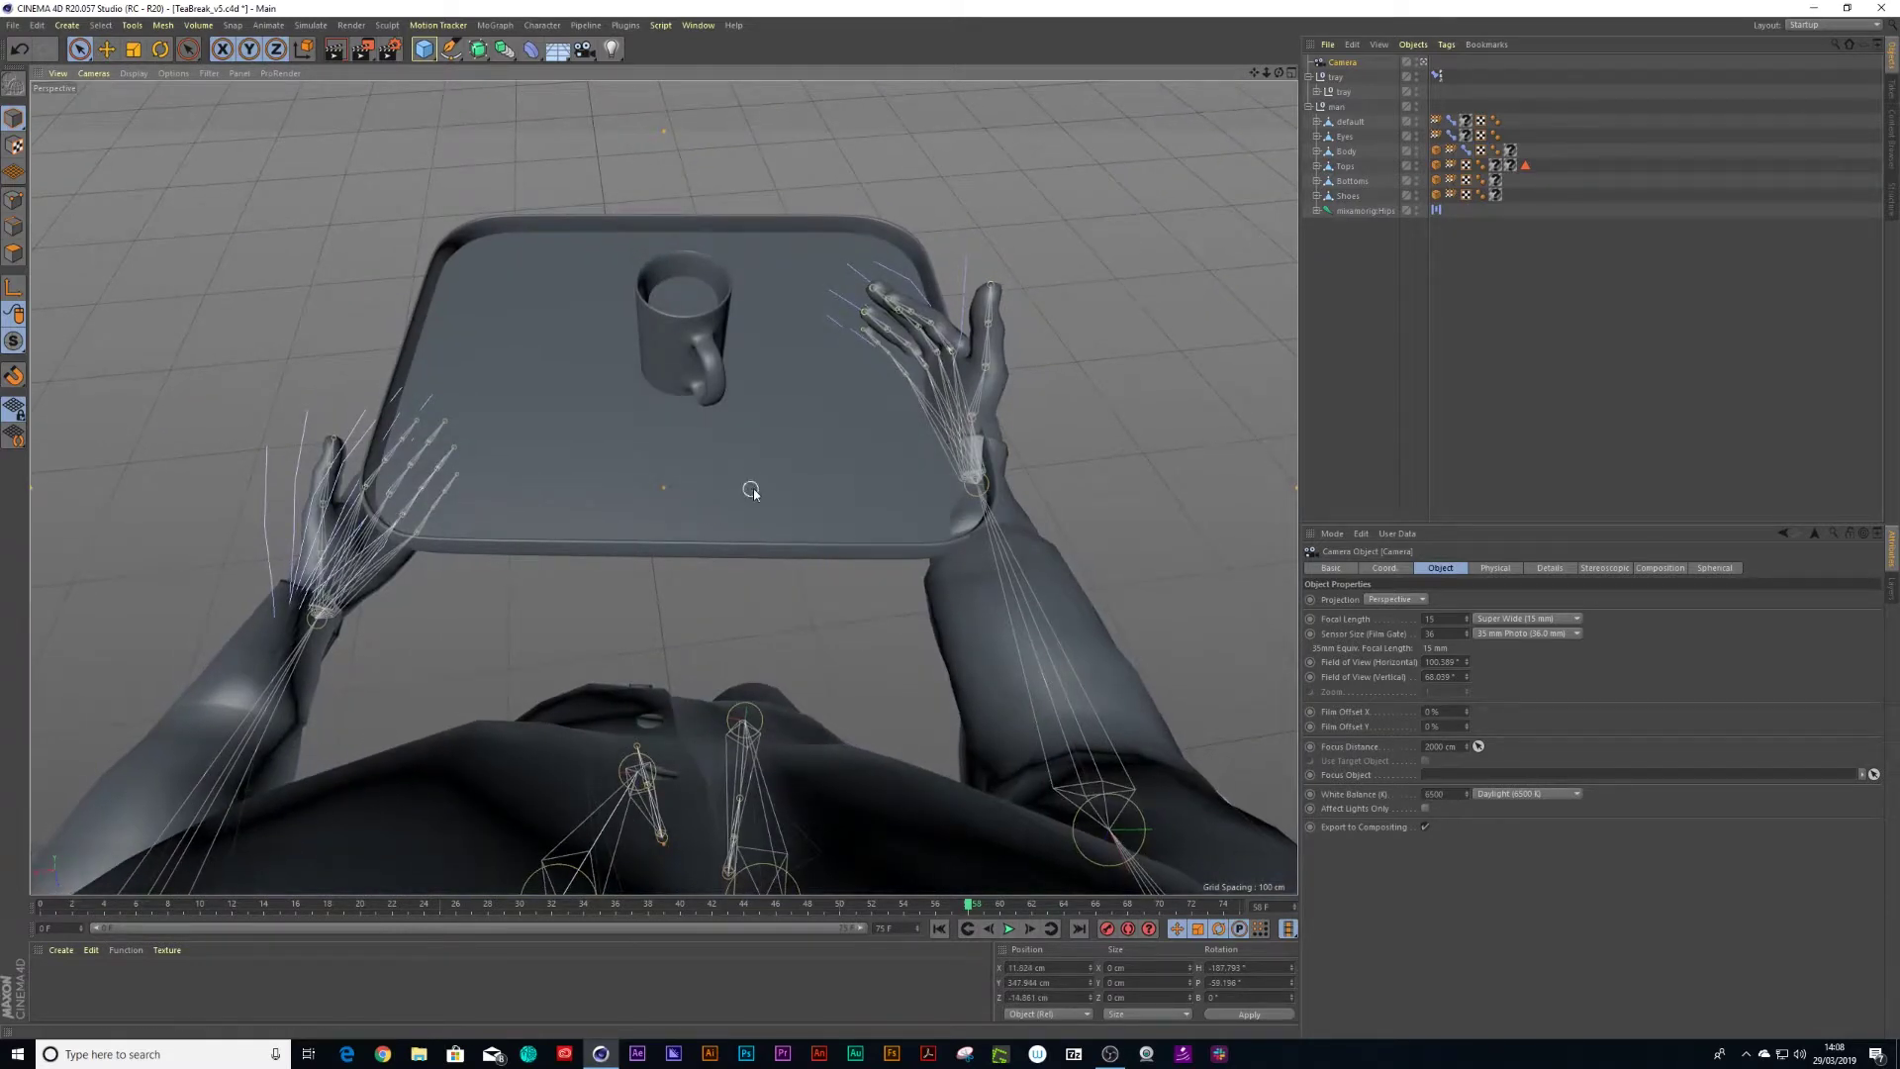
left_click_drag(759, 489, 745, 491, "alt")
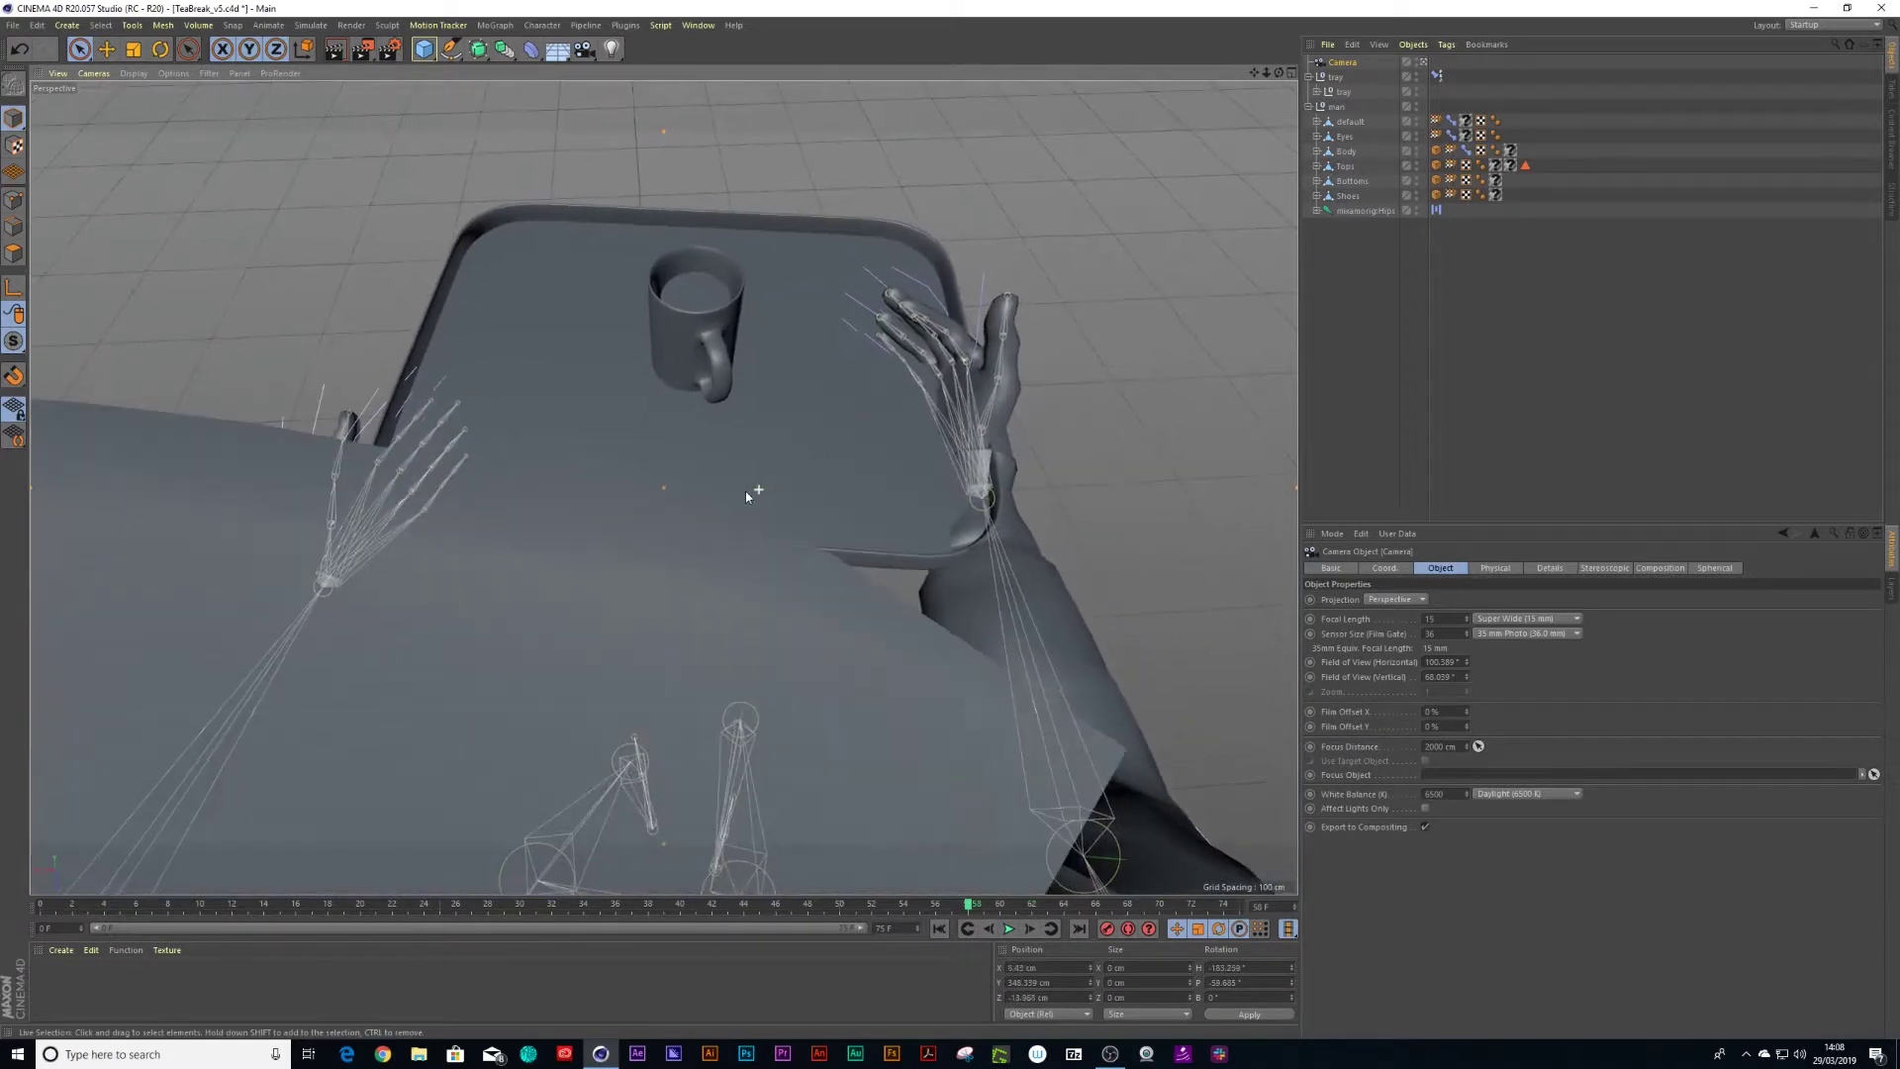
left_click(1009, 929)
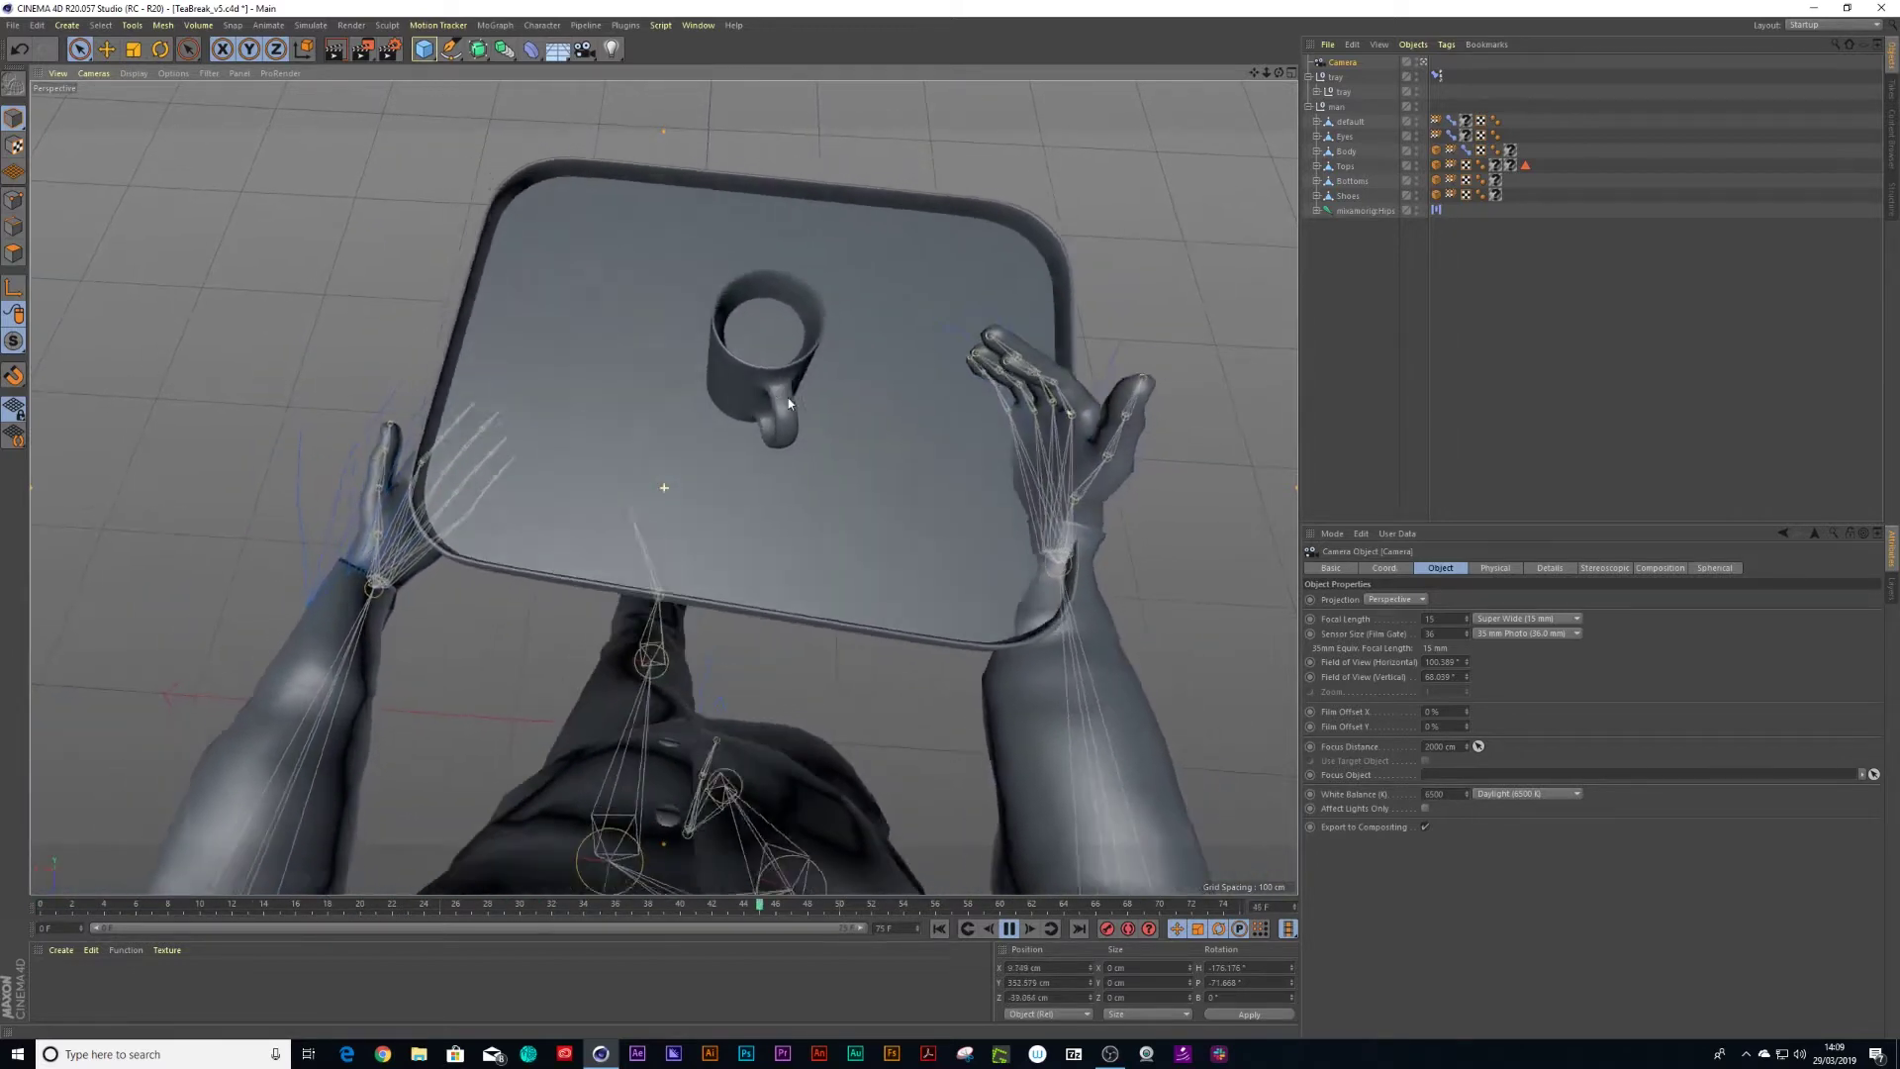
left_click(1009, 928)
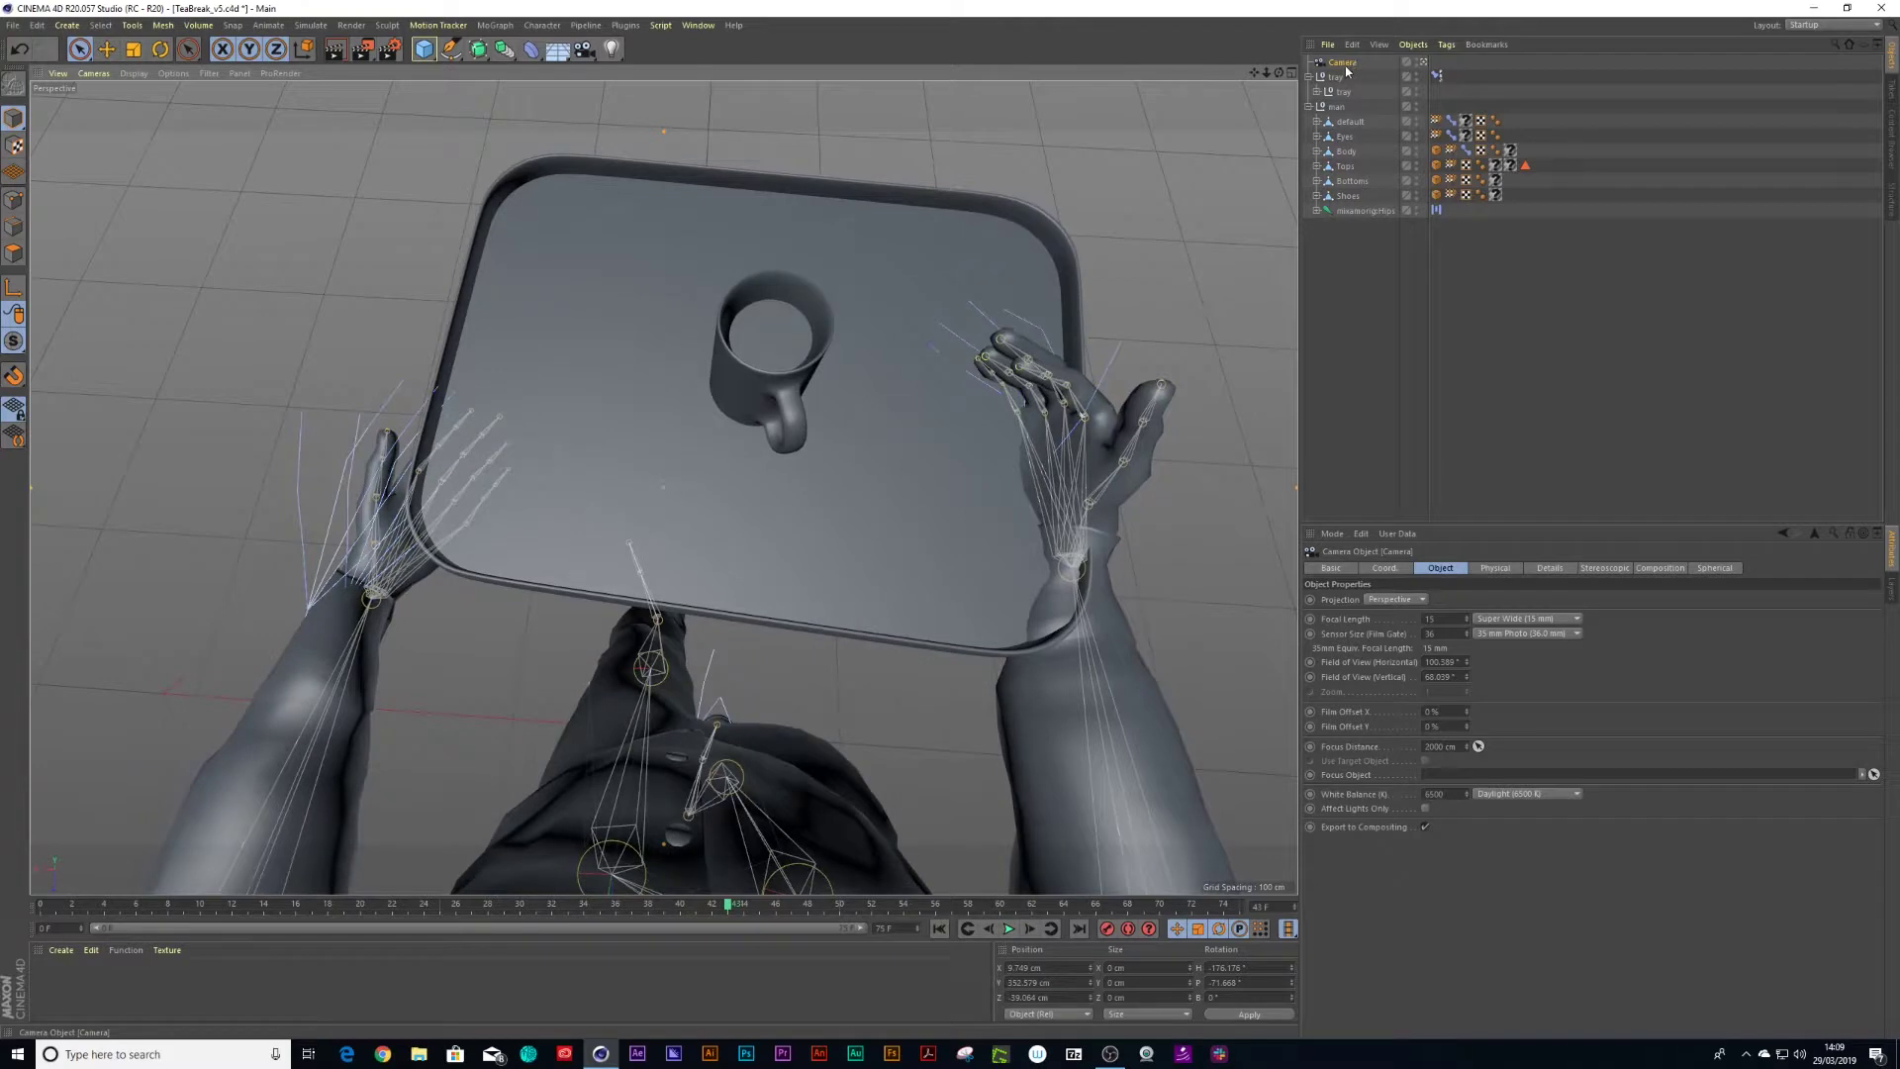
- Lock the camera with a Protection tag and play the animation to check the shot
left_click(1446, 43)
mouse_move(1451, 67)
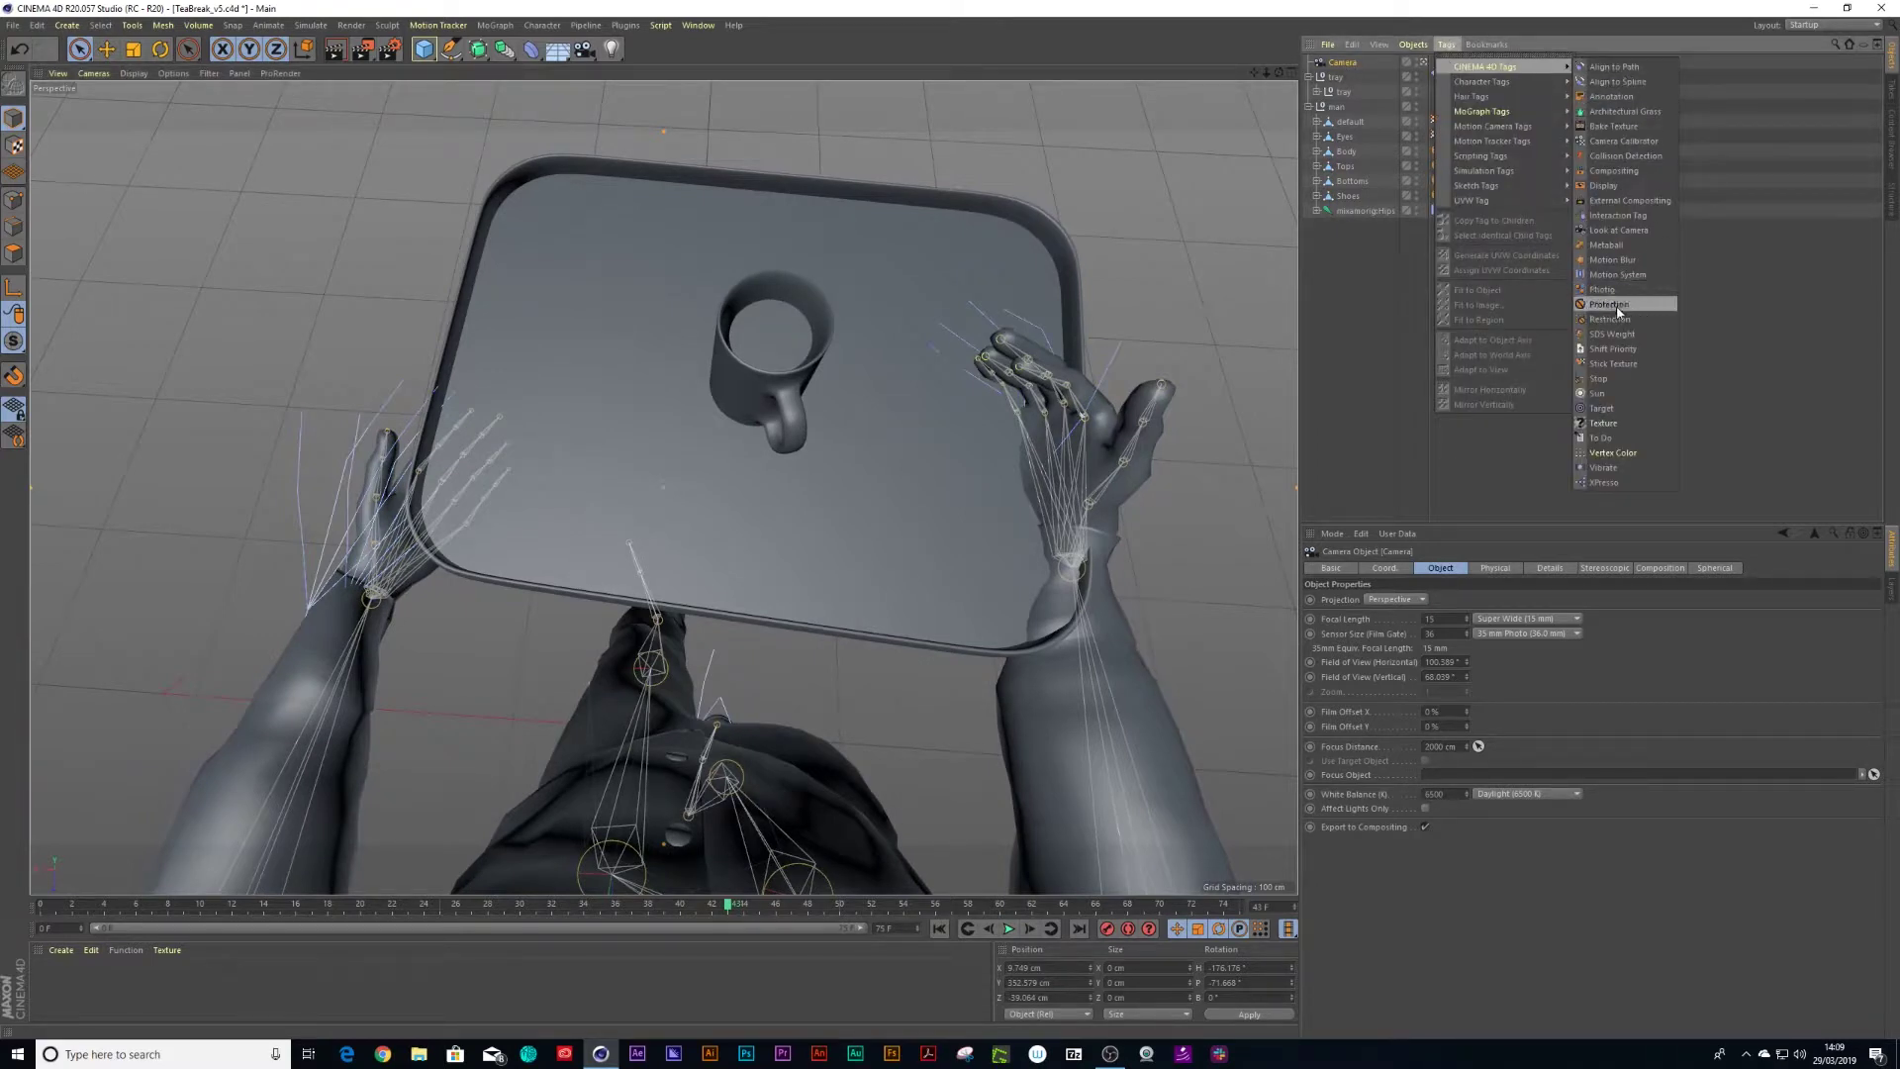
left_click(1611, 305)
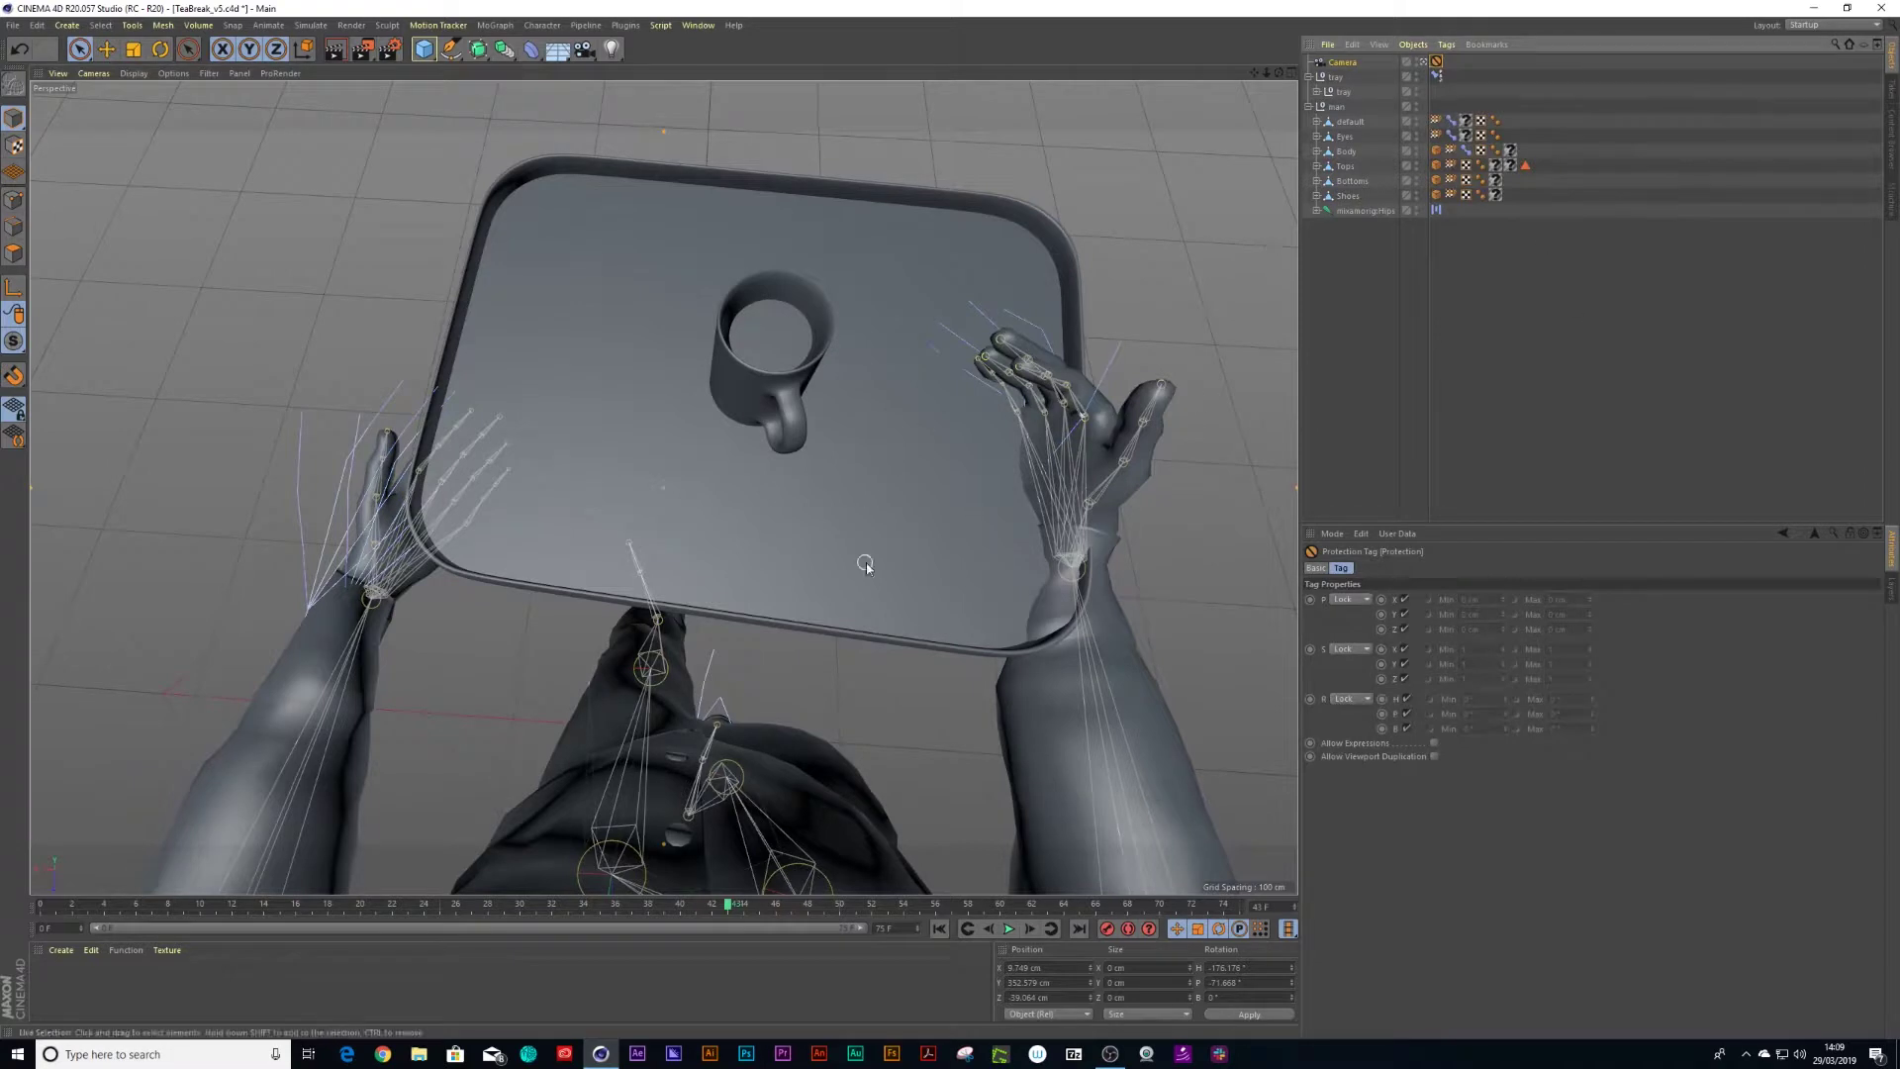
left_click(1007, 931)
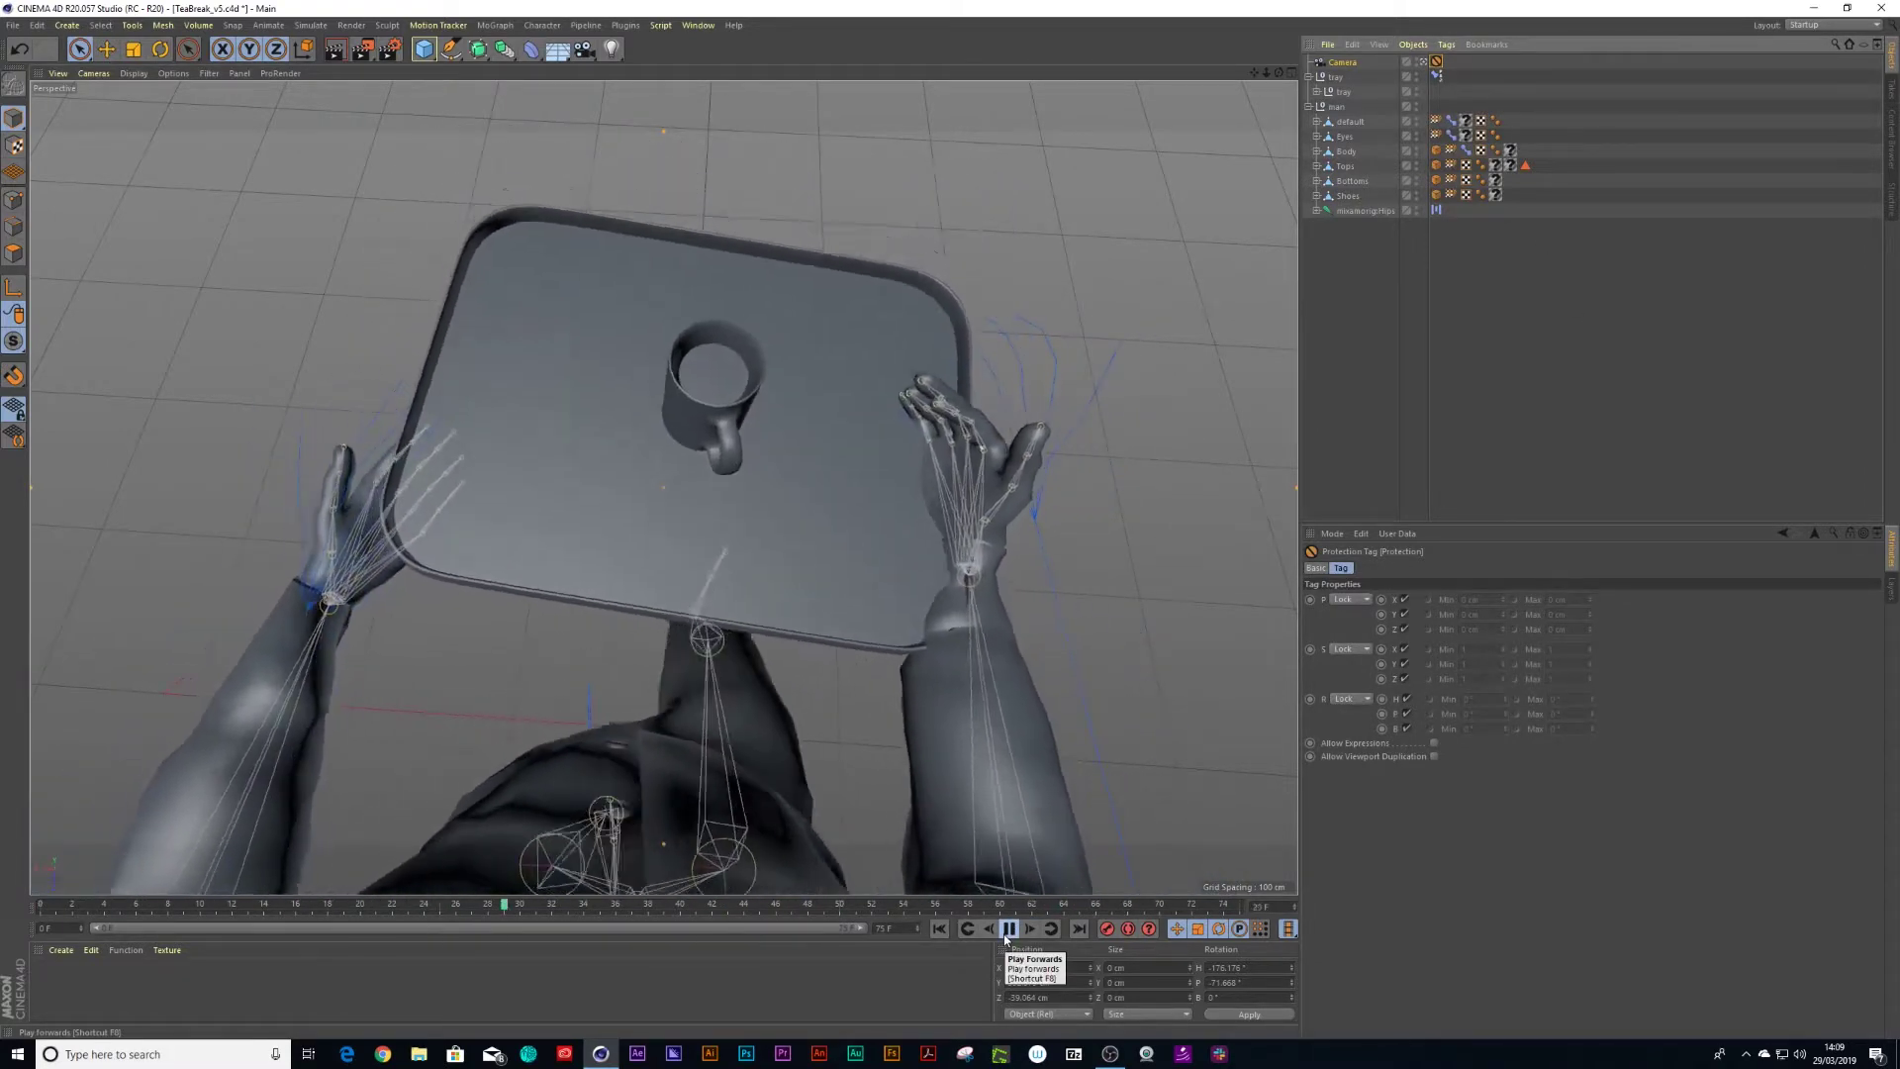
left_click(1006, 931)
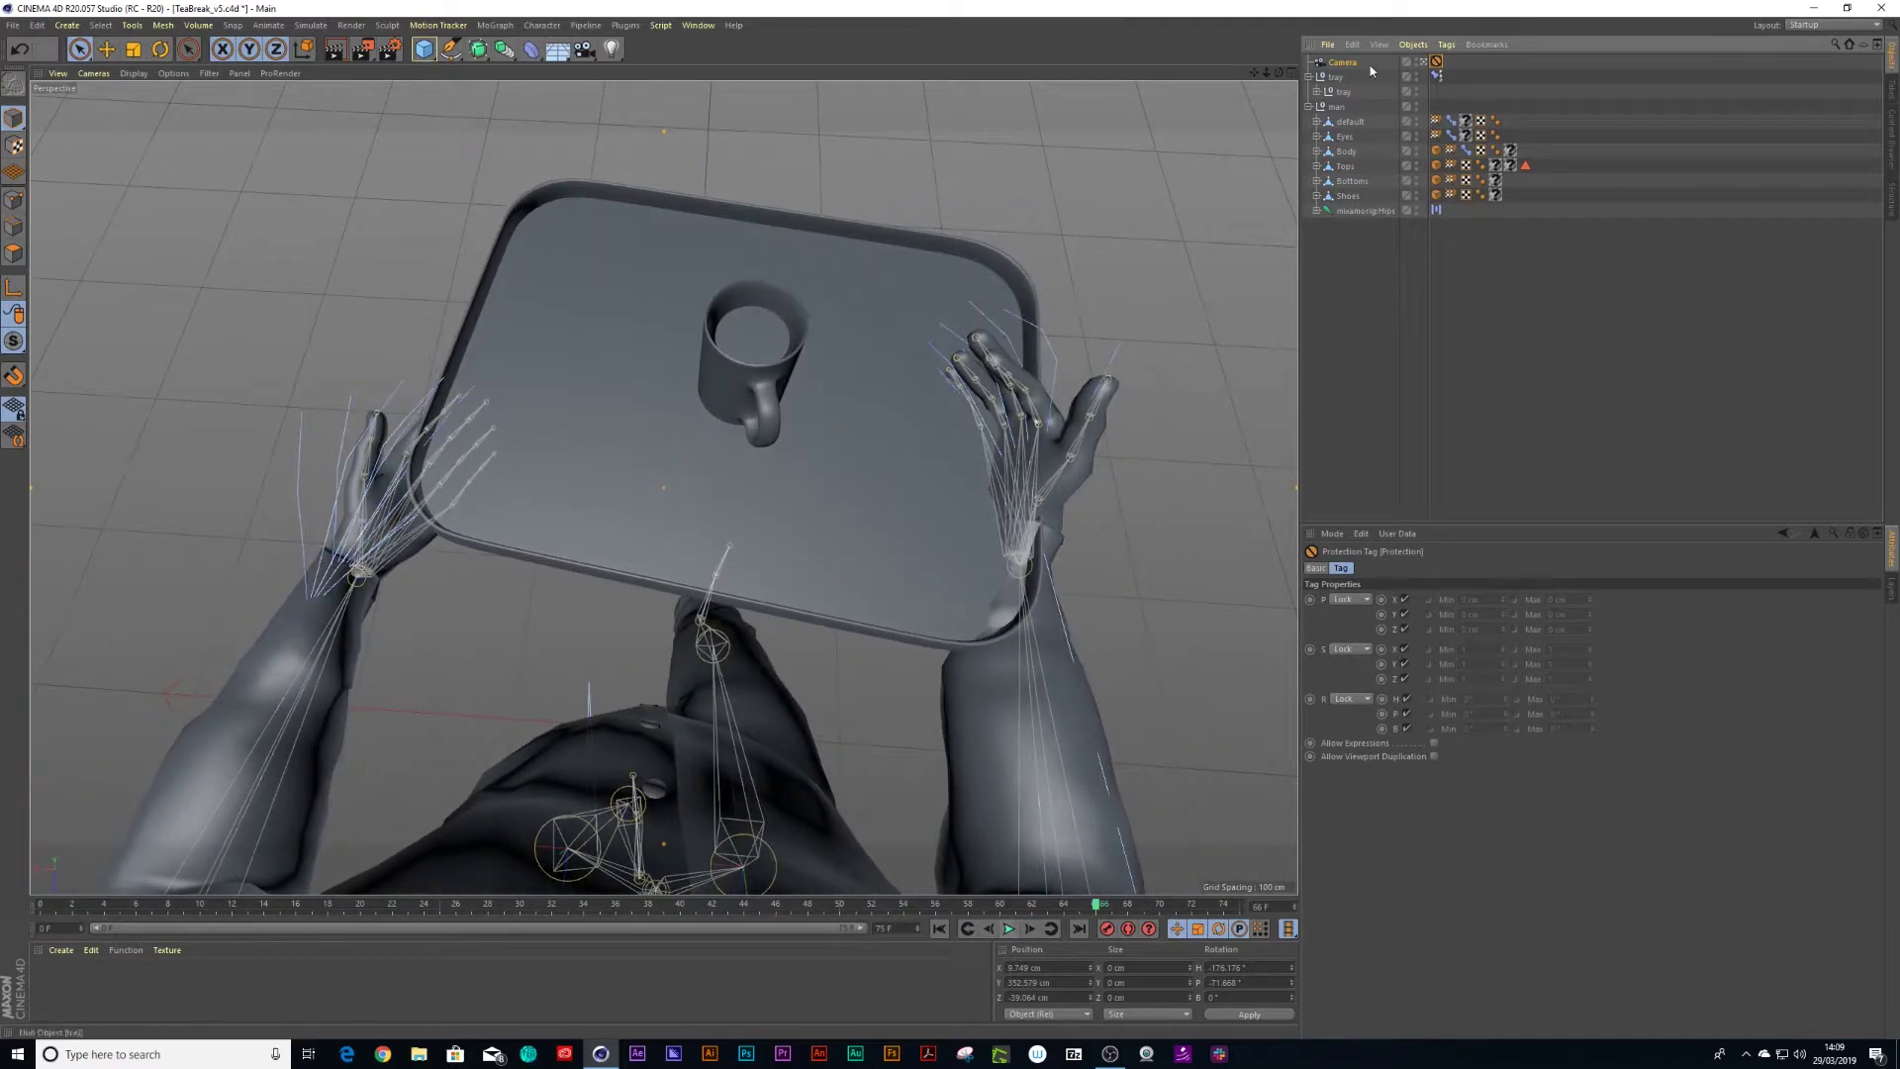
- Leave the camera view and add a Helix spline as a child of the mug null
left_click(1423, 62)
left_click_drag(773, 281, 616, 311, "alt")
left_click_drag(456, 242, 574, 433, "alt")
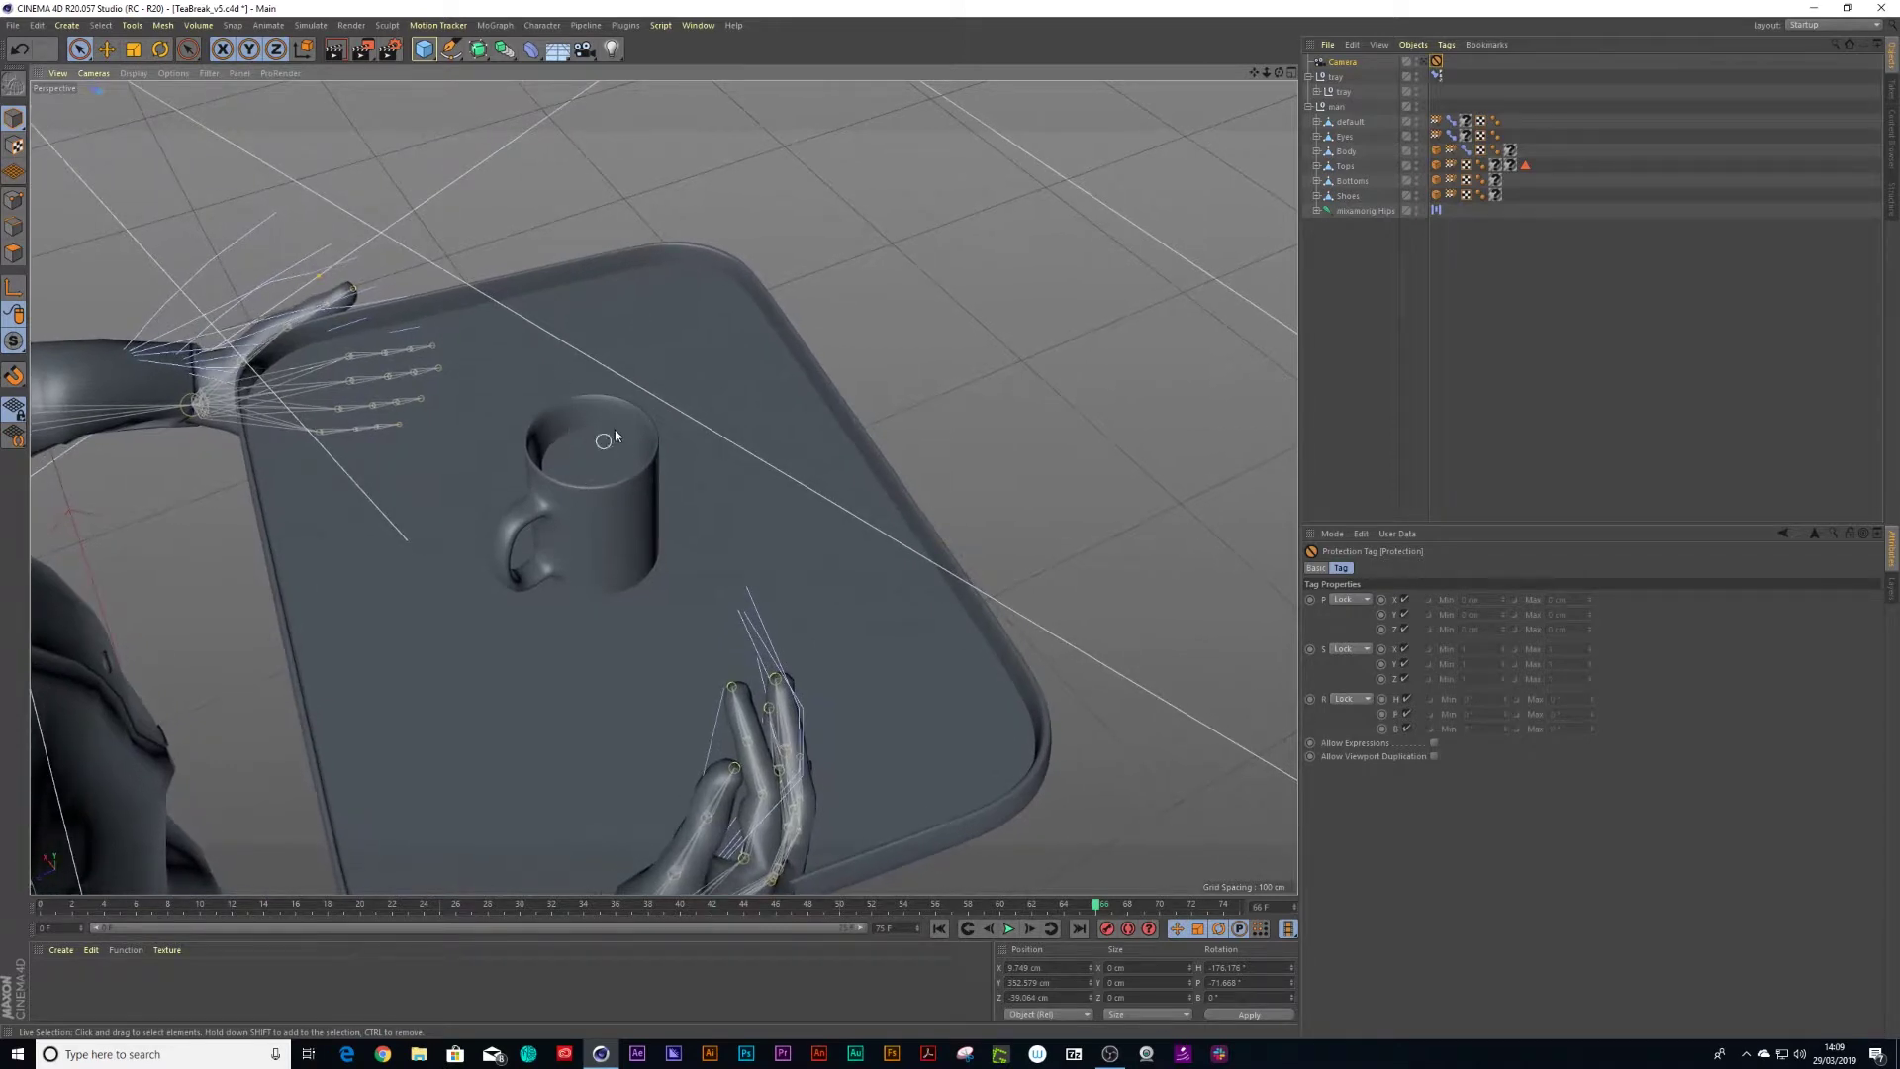
left_click(450, 51)
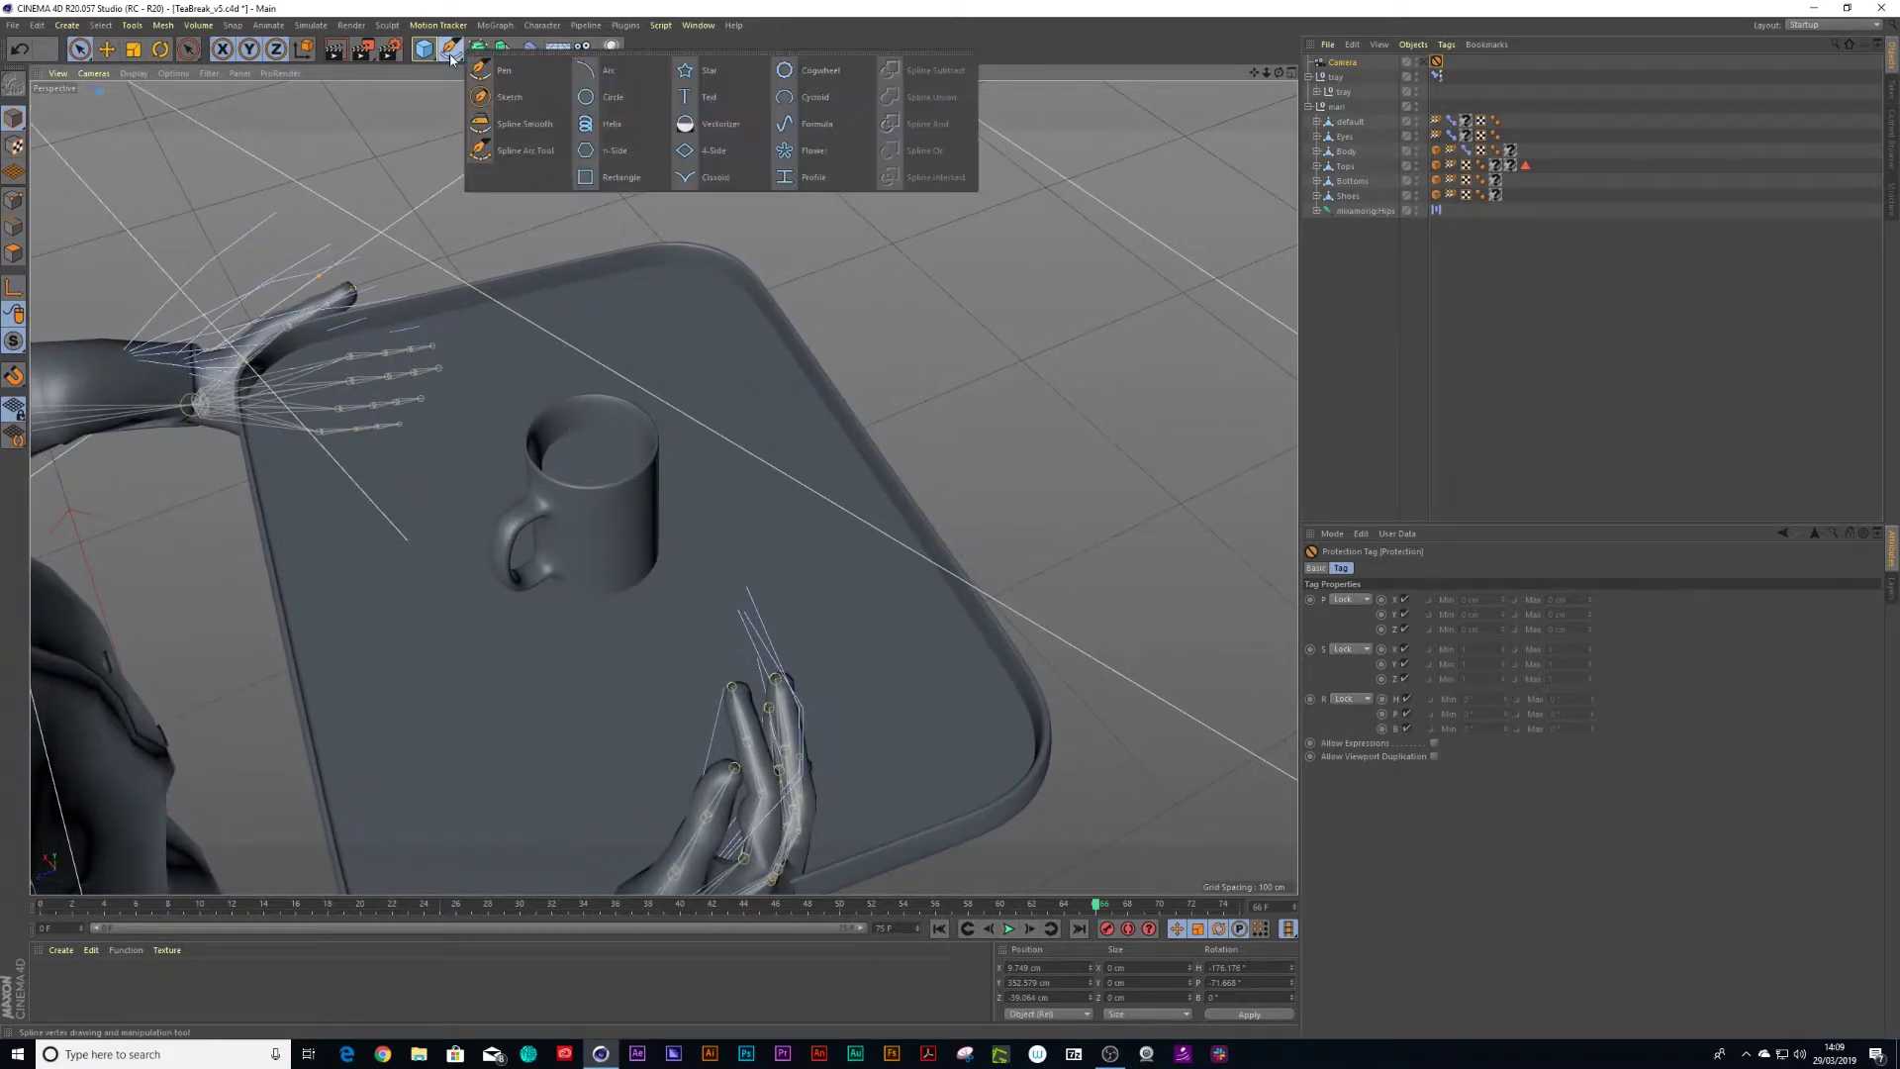
left_click(611, 125)
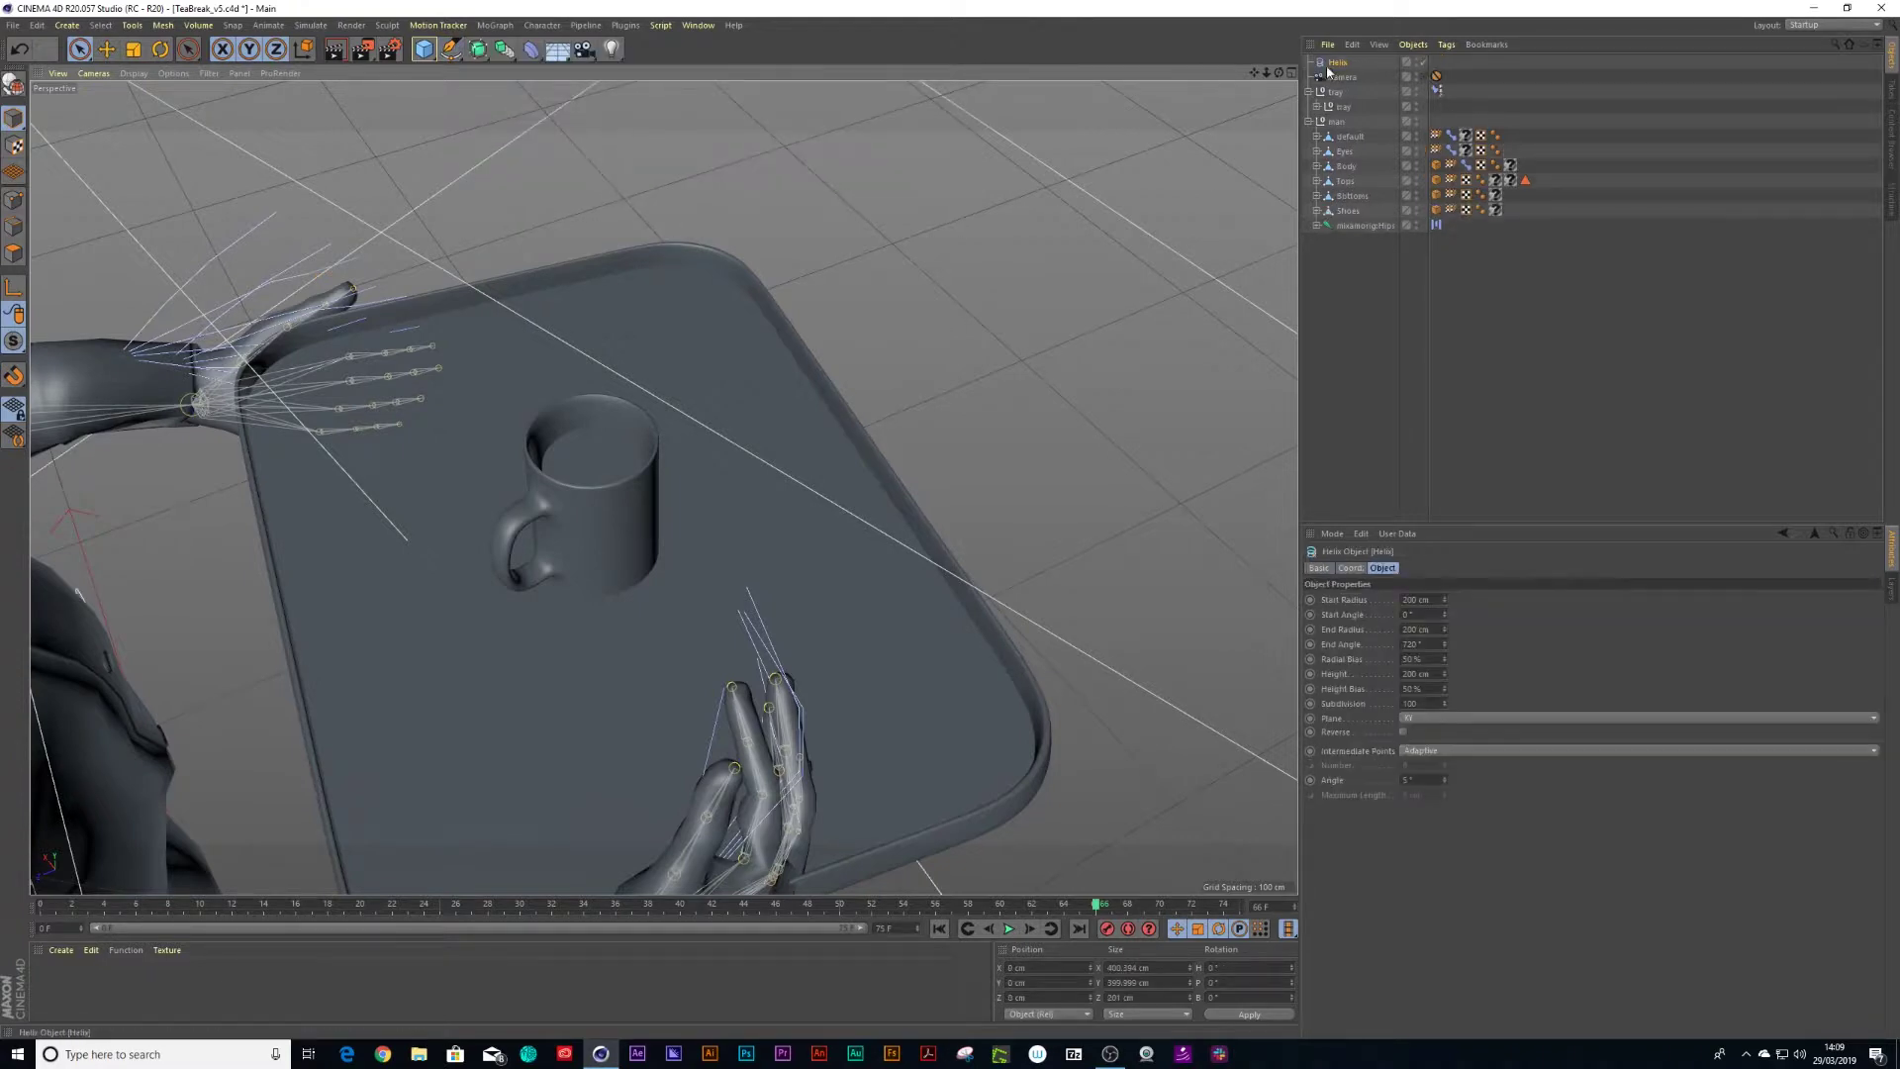
left_click(1316, 107)
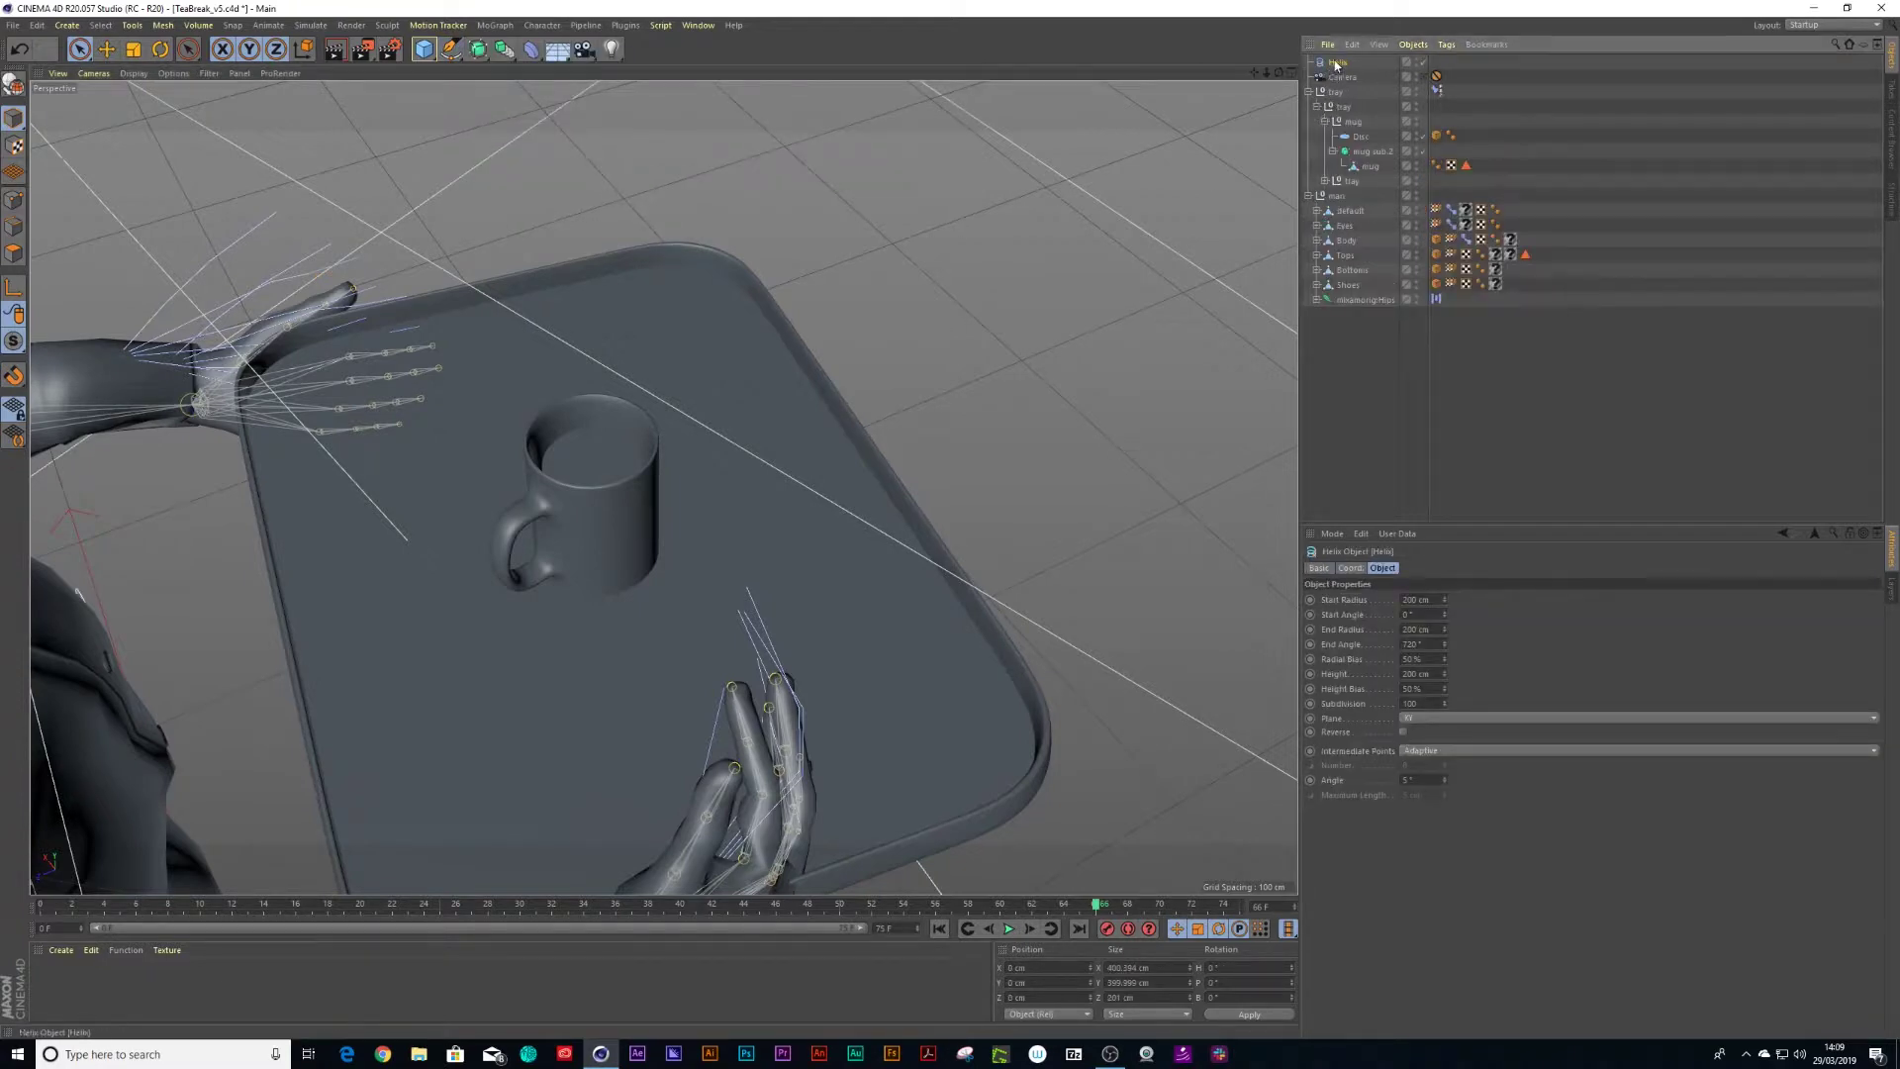
left_click_drag(1351, 121, 1358, 127)
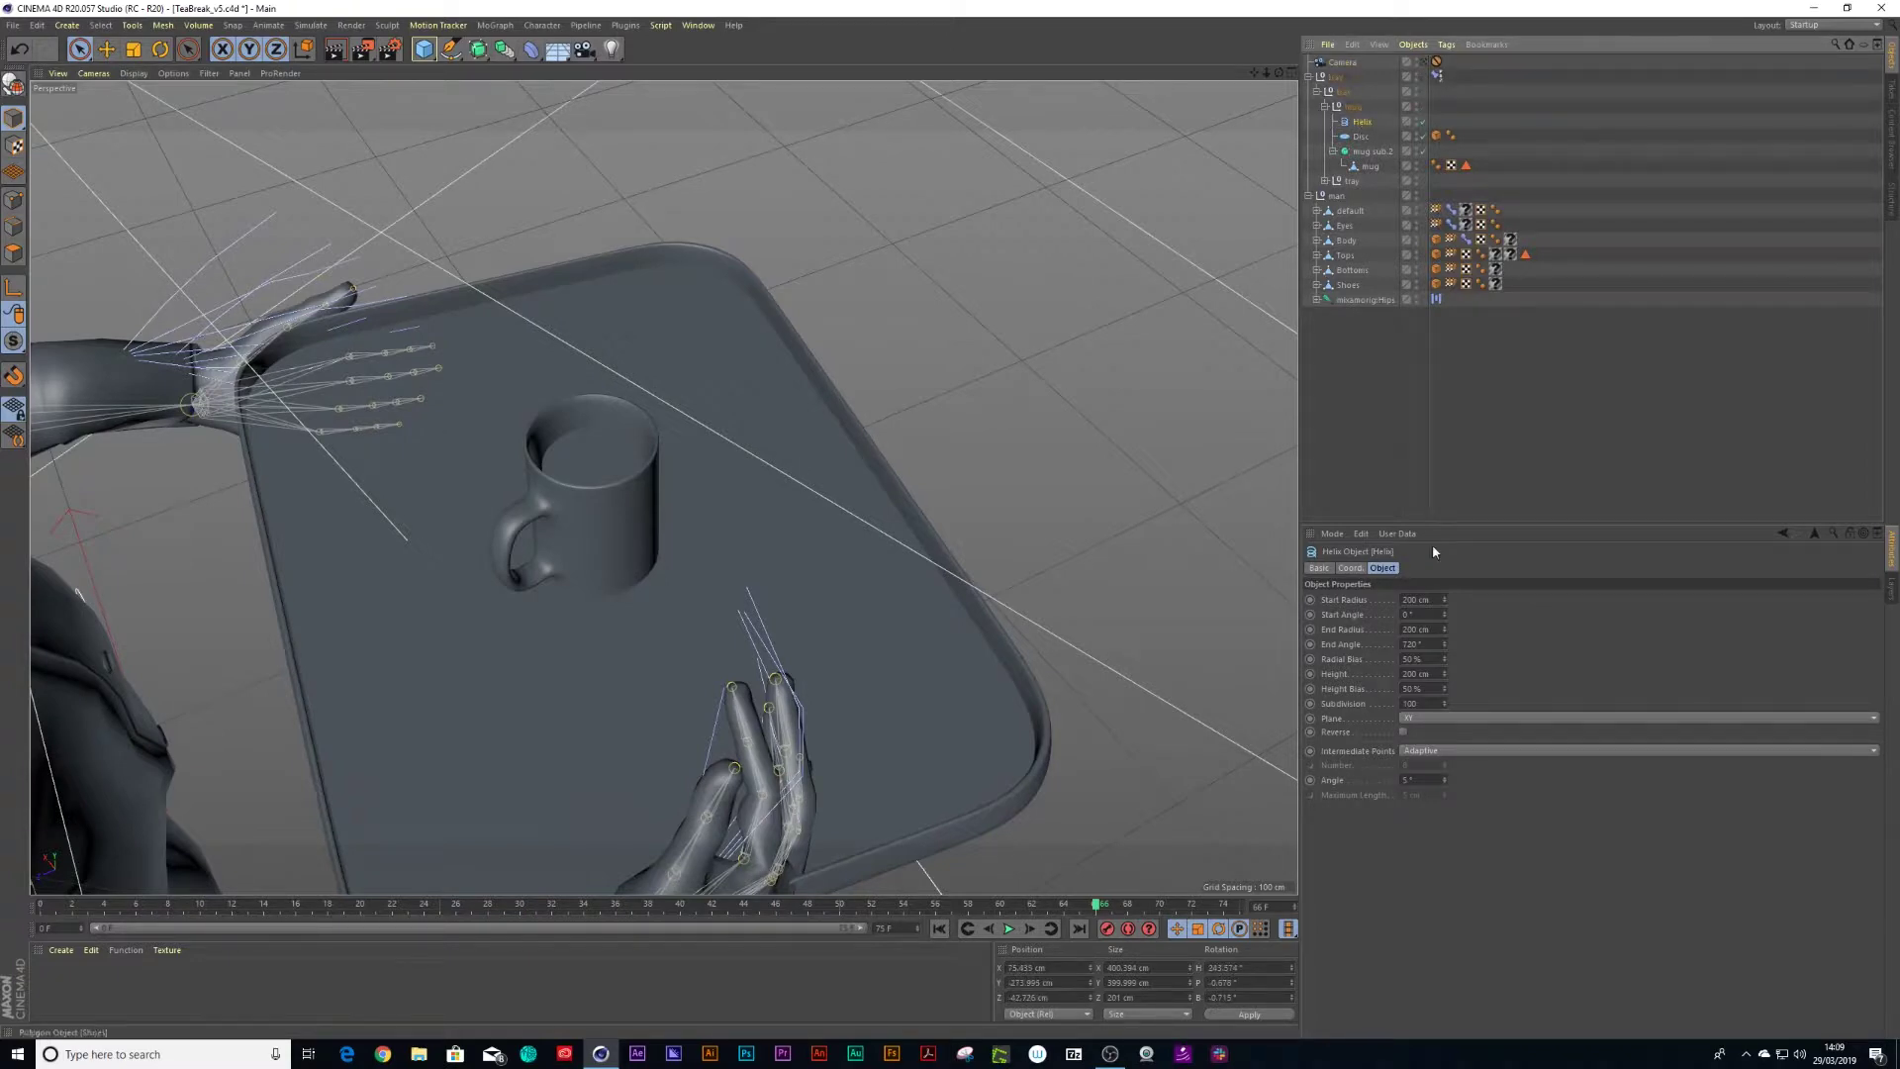
- Set the helix's position to 0 cm and its rotation to 0° on all axes to centre it on the mug
left_click(1350, 568)
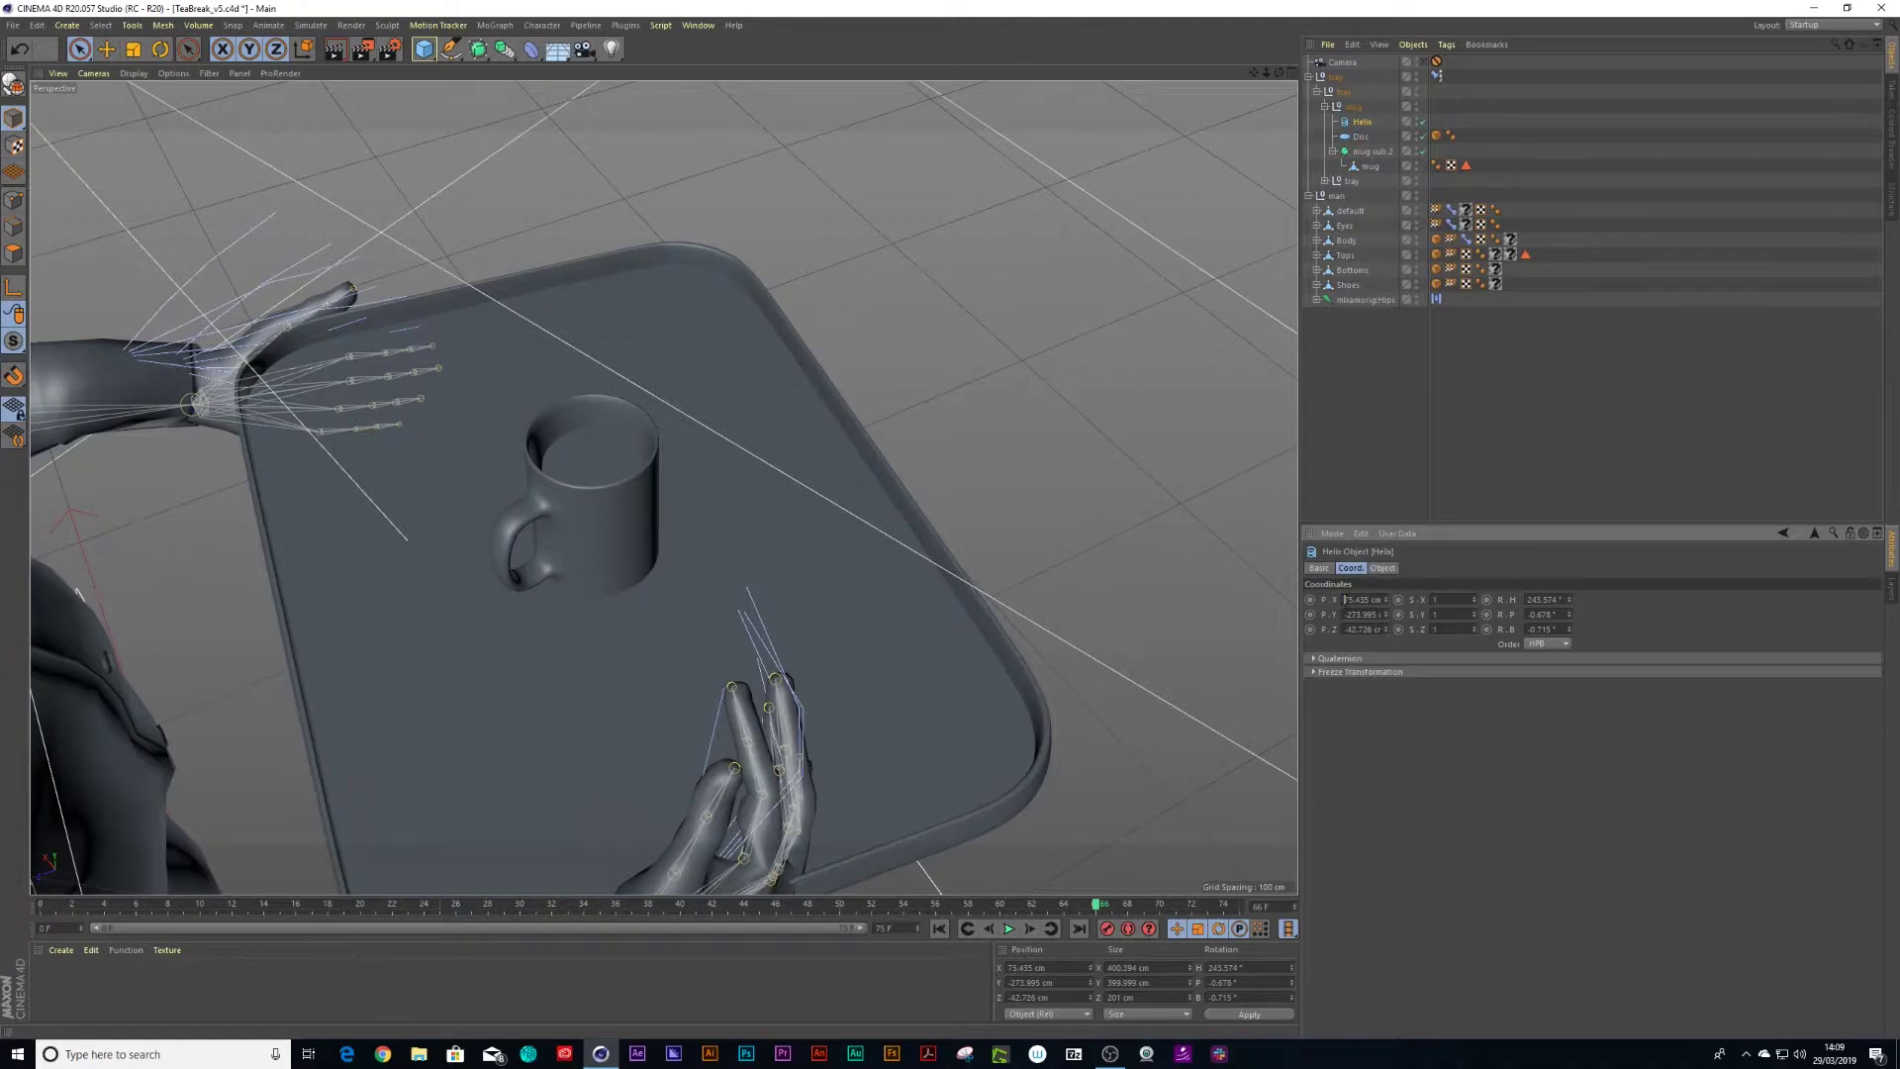
type("000")
key("Return")
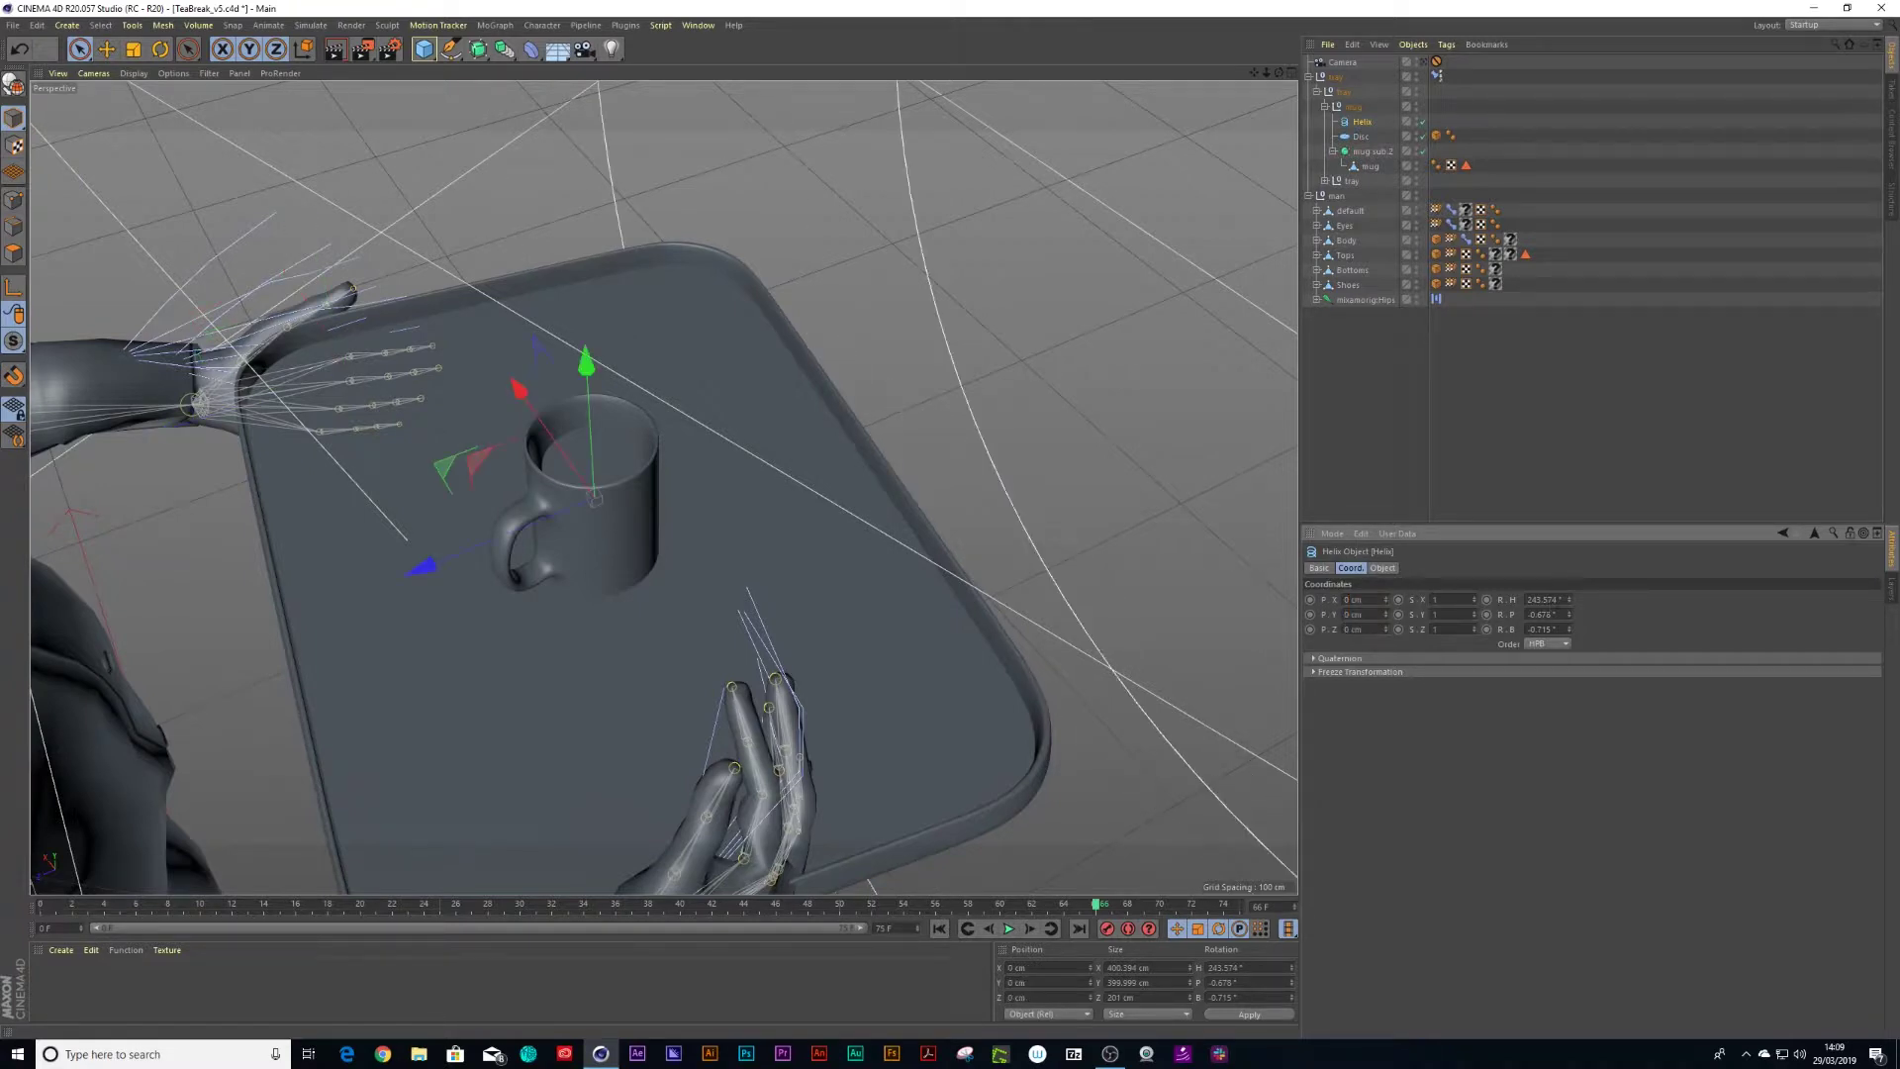
type("0")
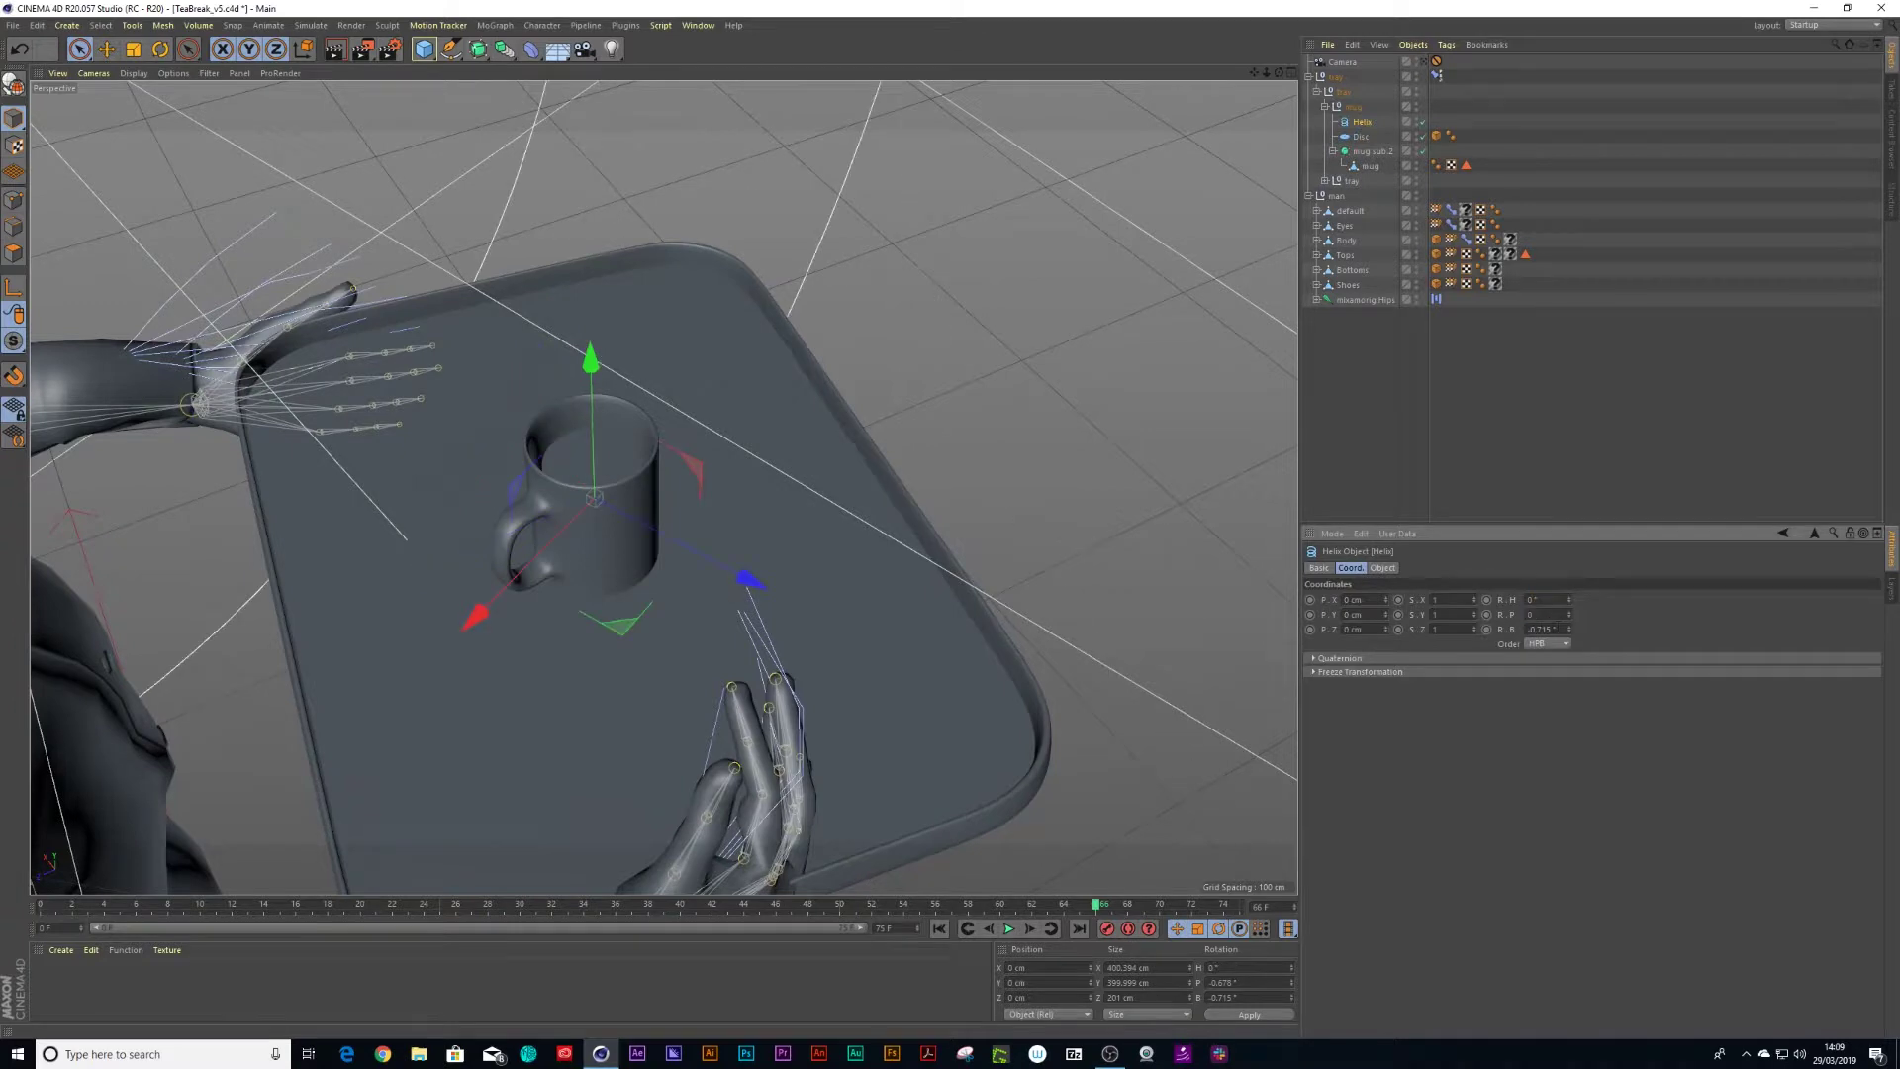
left_click_drag(1558, 629, 1463, 643)
type("0")
left_click(1463, 693)
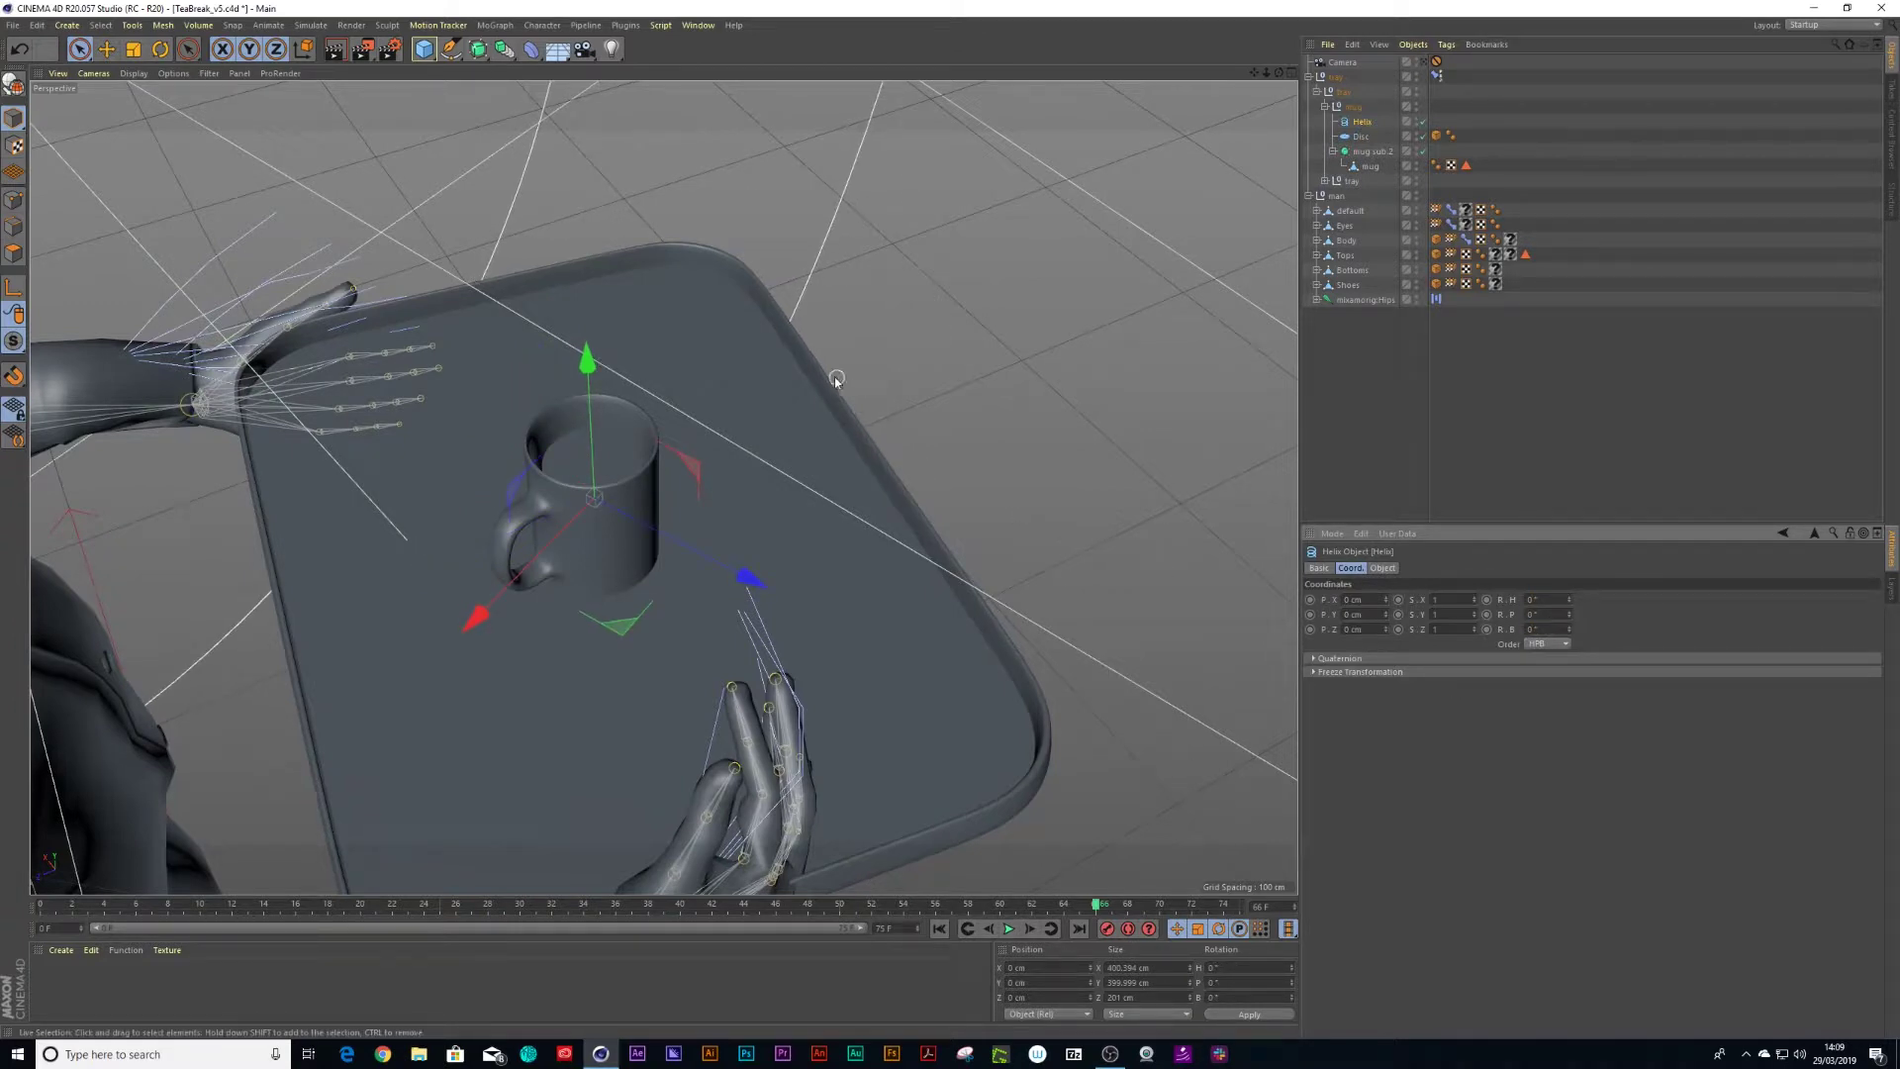
- Rotate the helix's pitch to -90° so it stands upright, and scale it down to a 20 cm radius around the mug
right_click_drag(809, 264, 762, 280, "alt")
left_click_drag(762, 266, 819, 255, "alt")
key("r")
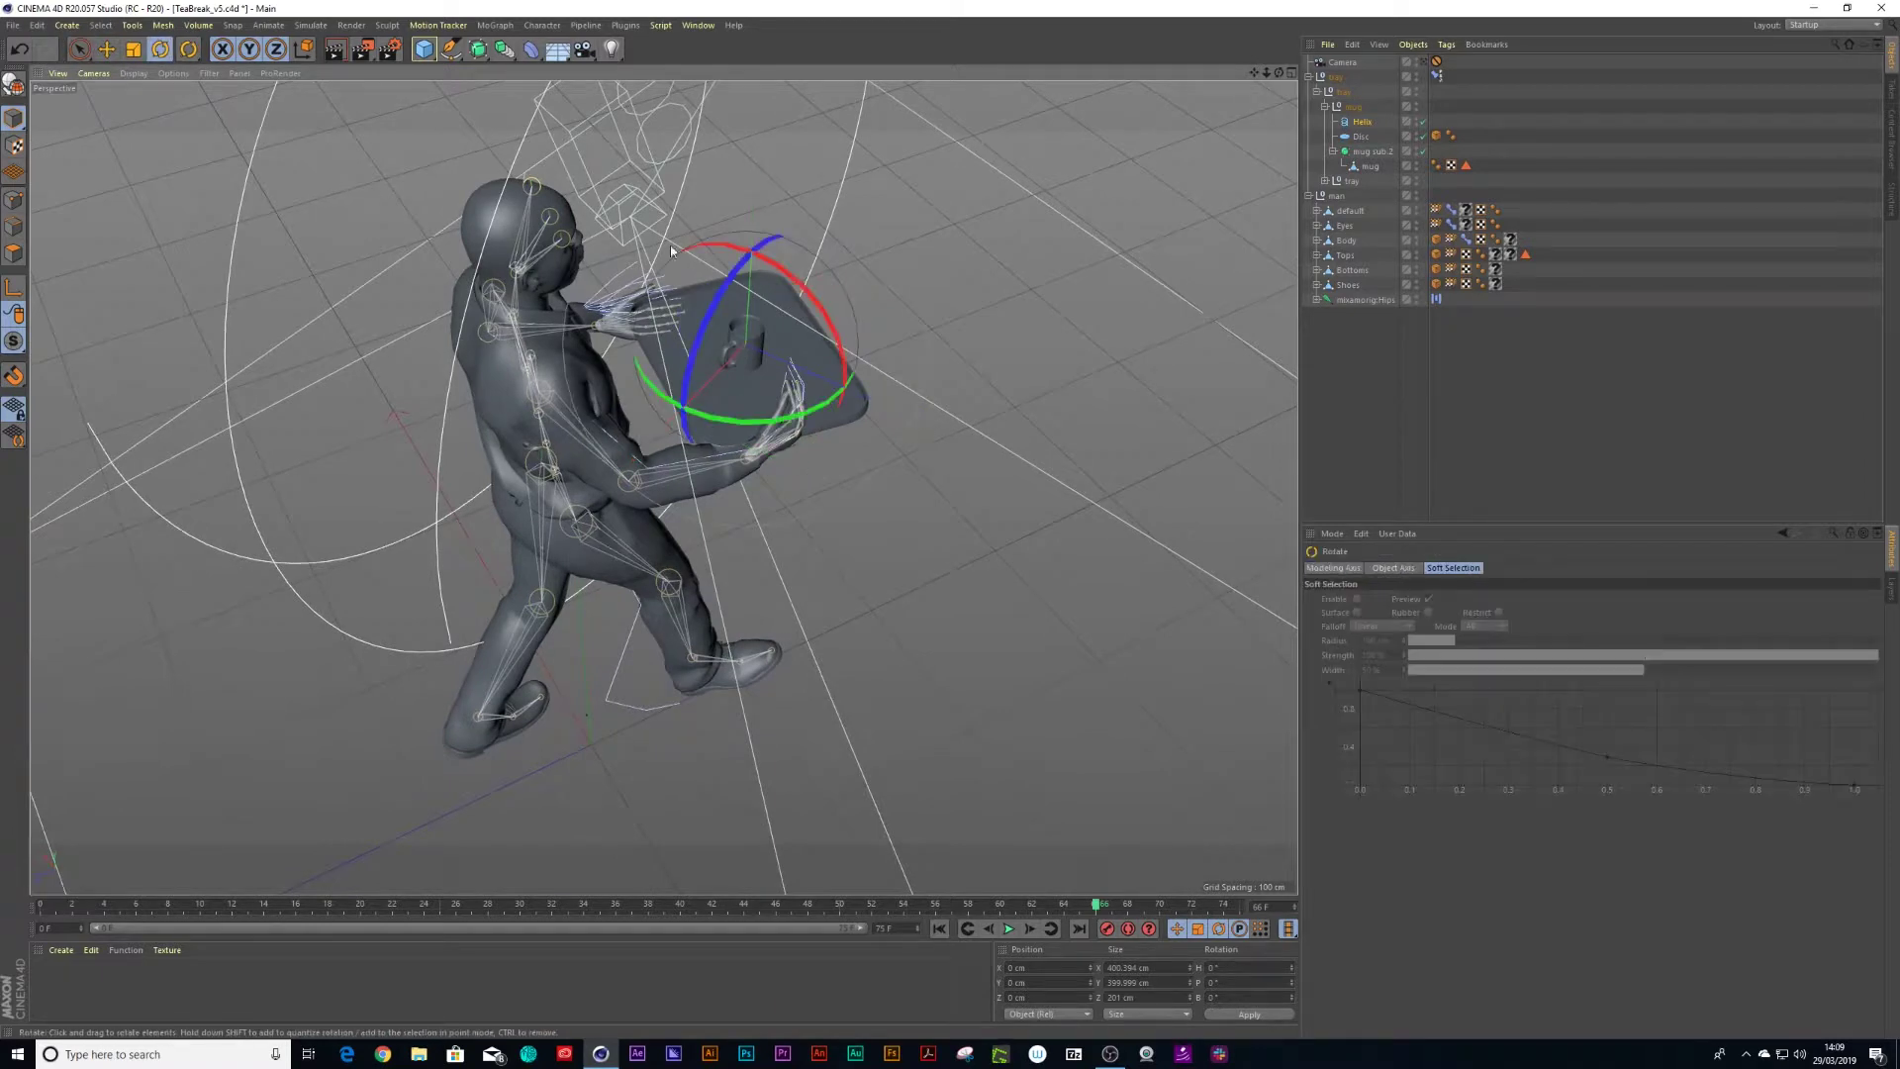
left_click_drag(731, 248, 862, 280)
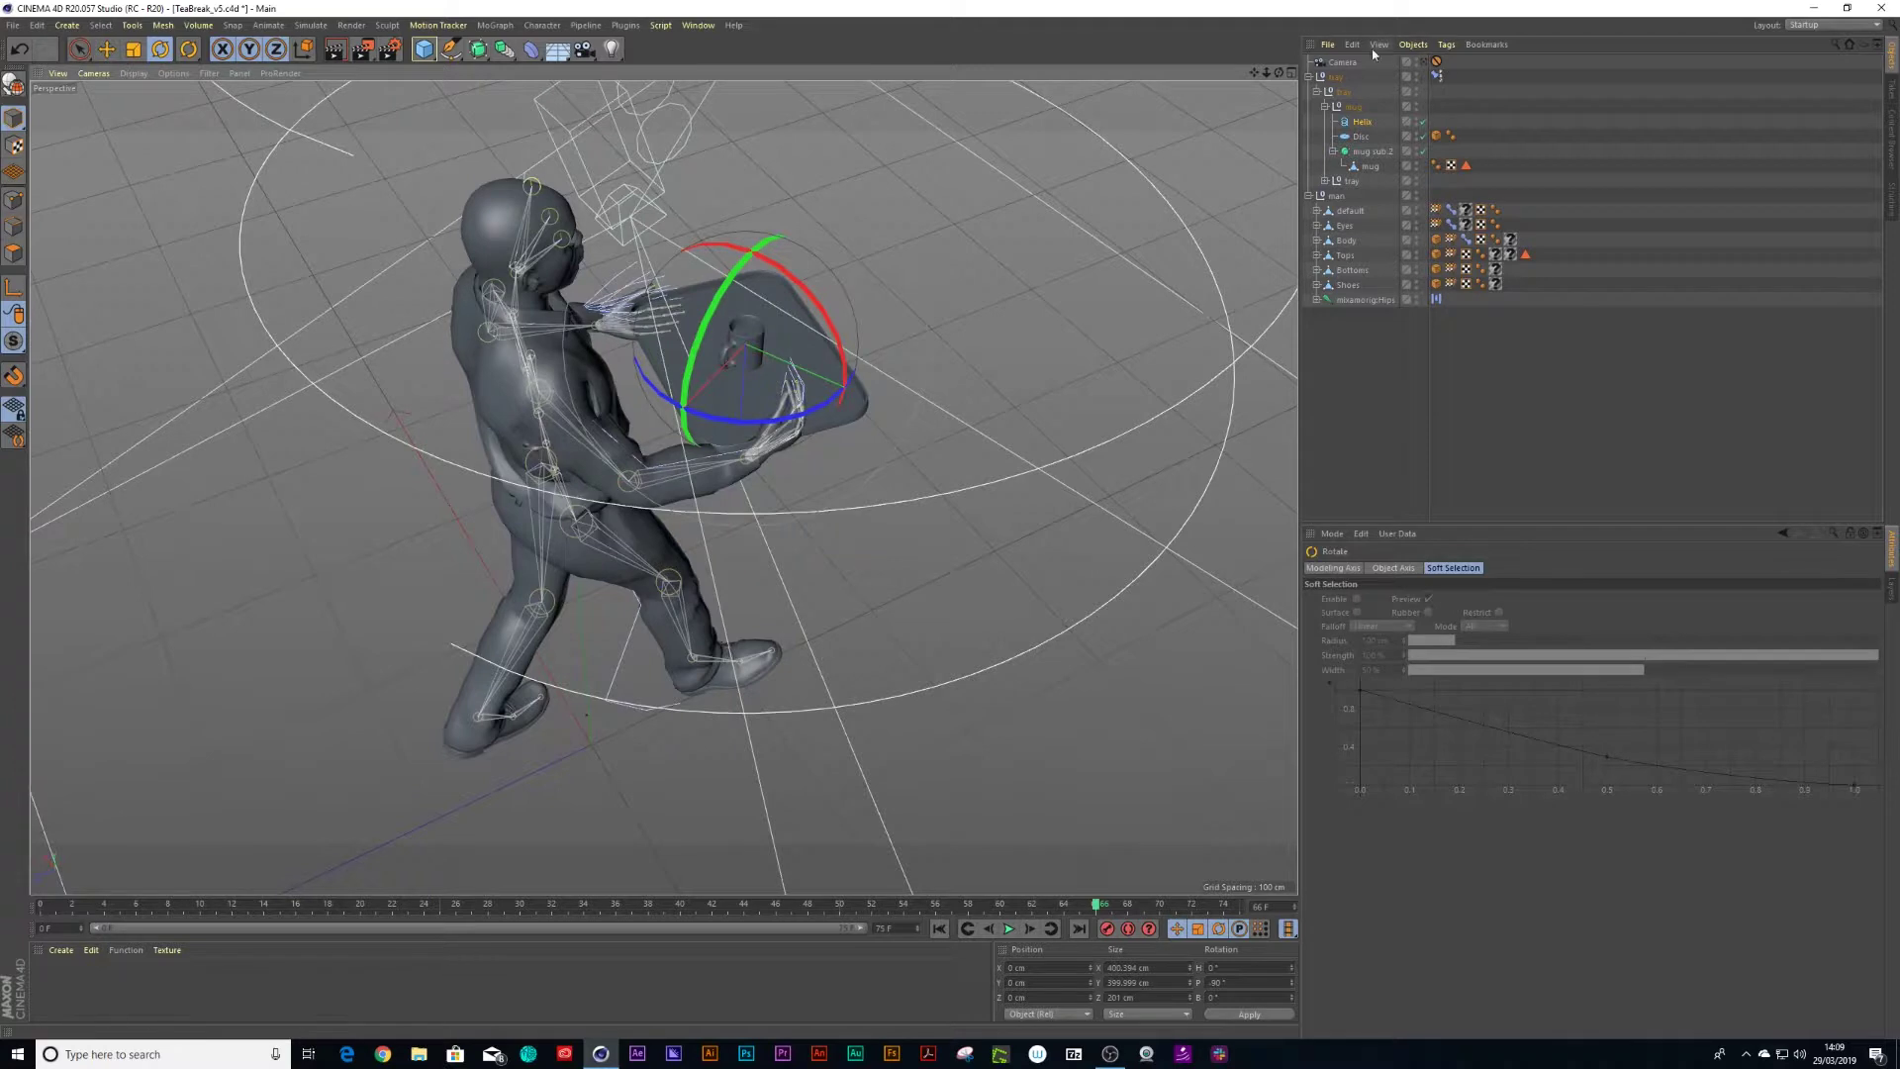
key("t")
left_click_drag(1032, 212, 576, 376)
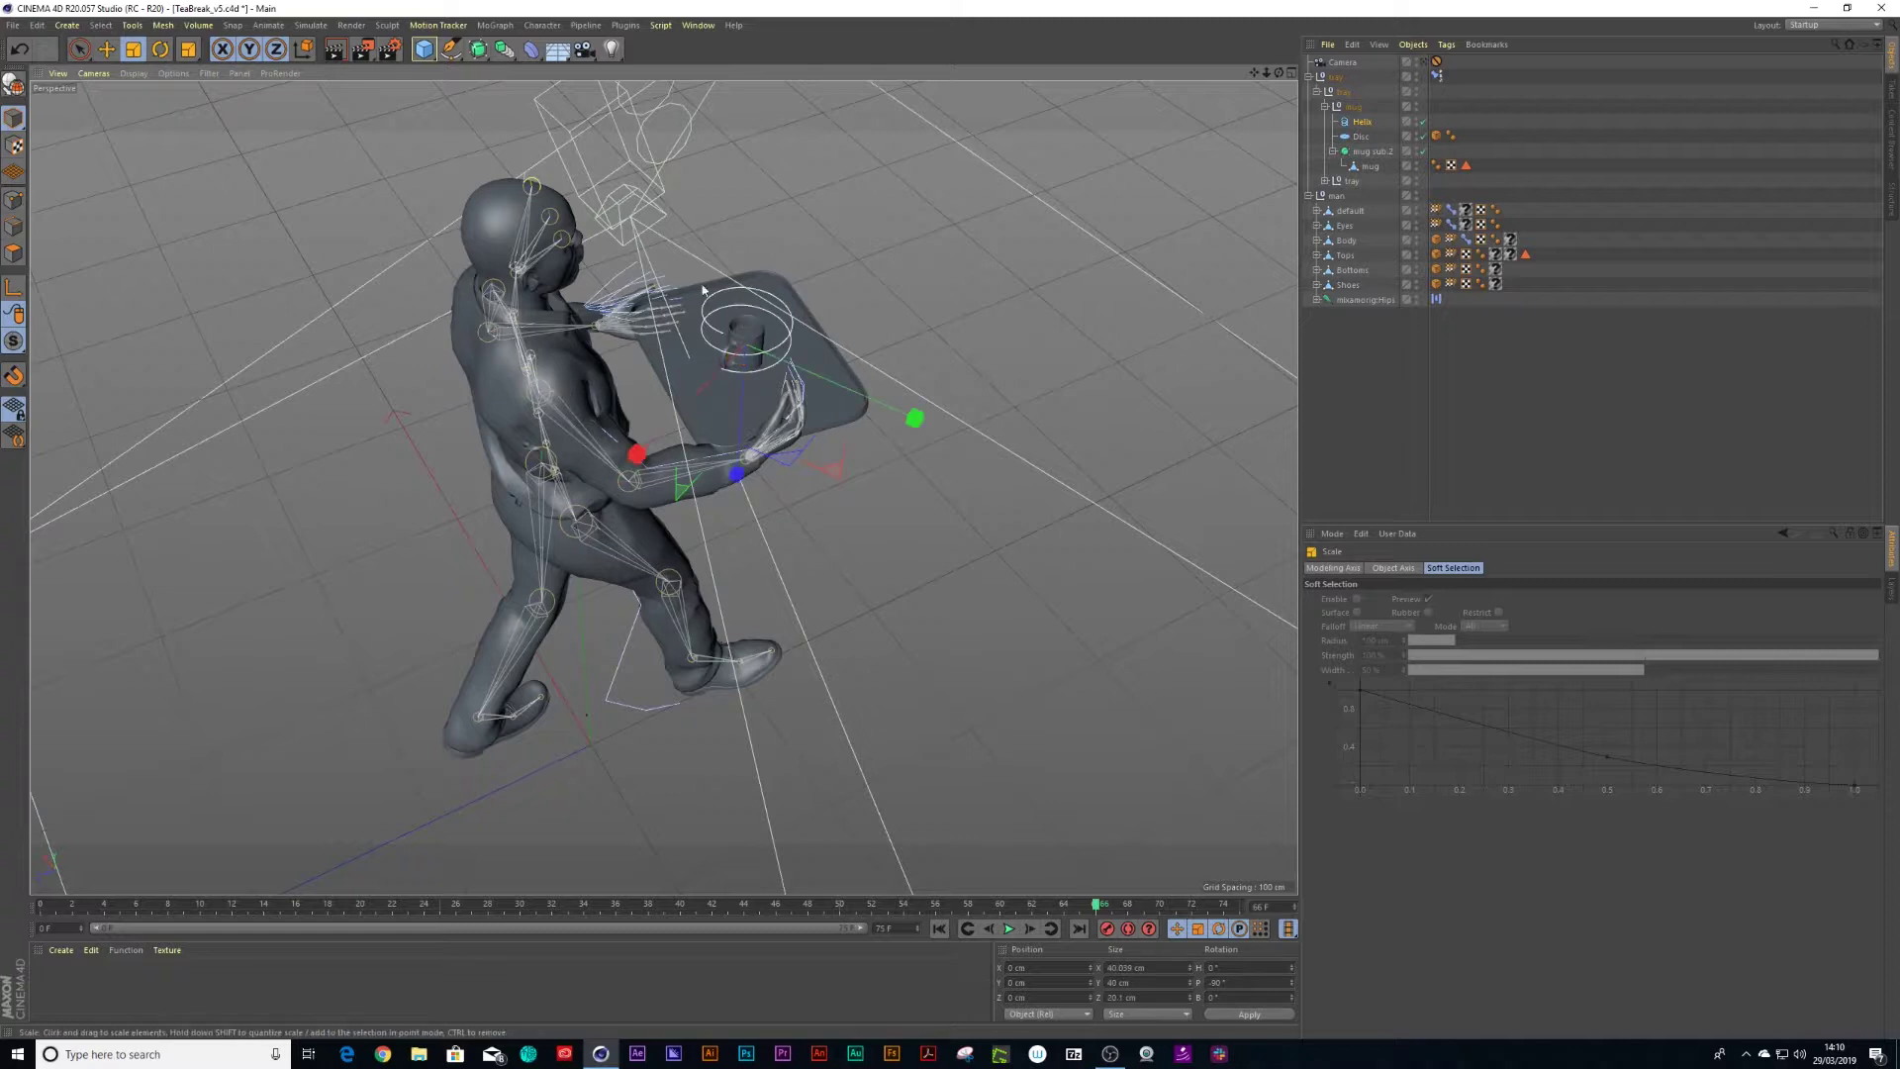
- Raise the helix about 14 cm so that it starts near the mug's rim
right_click_drag(829, 243, 1173, 233, "alt")
left_click_drag(341, 655, 390, 605, "alt")
scroll(487, 525, "up", 5)
key("space")
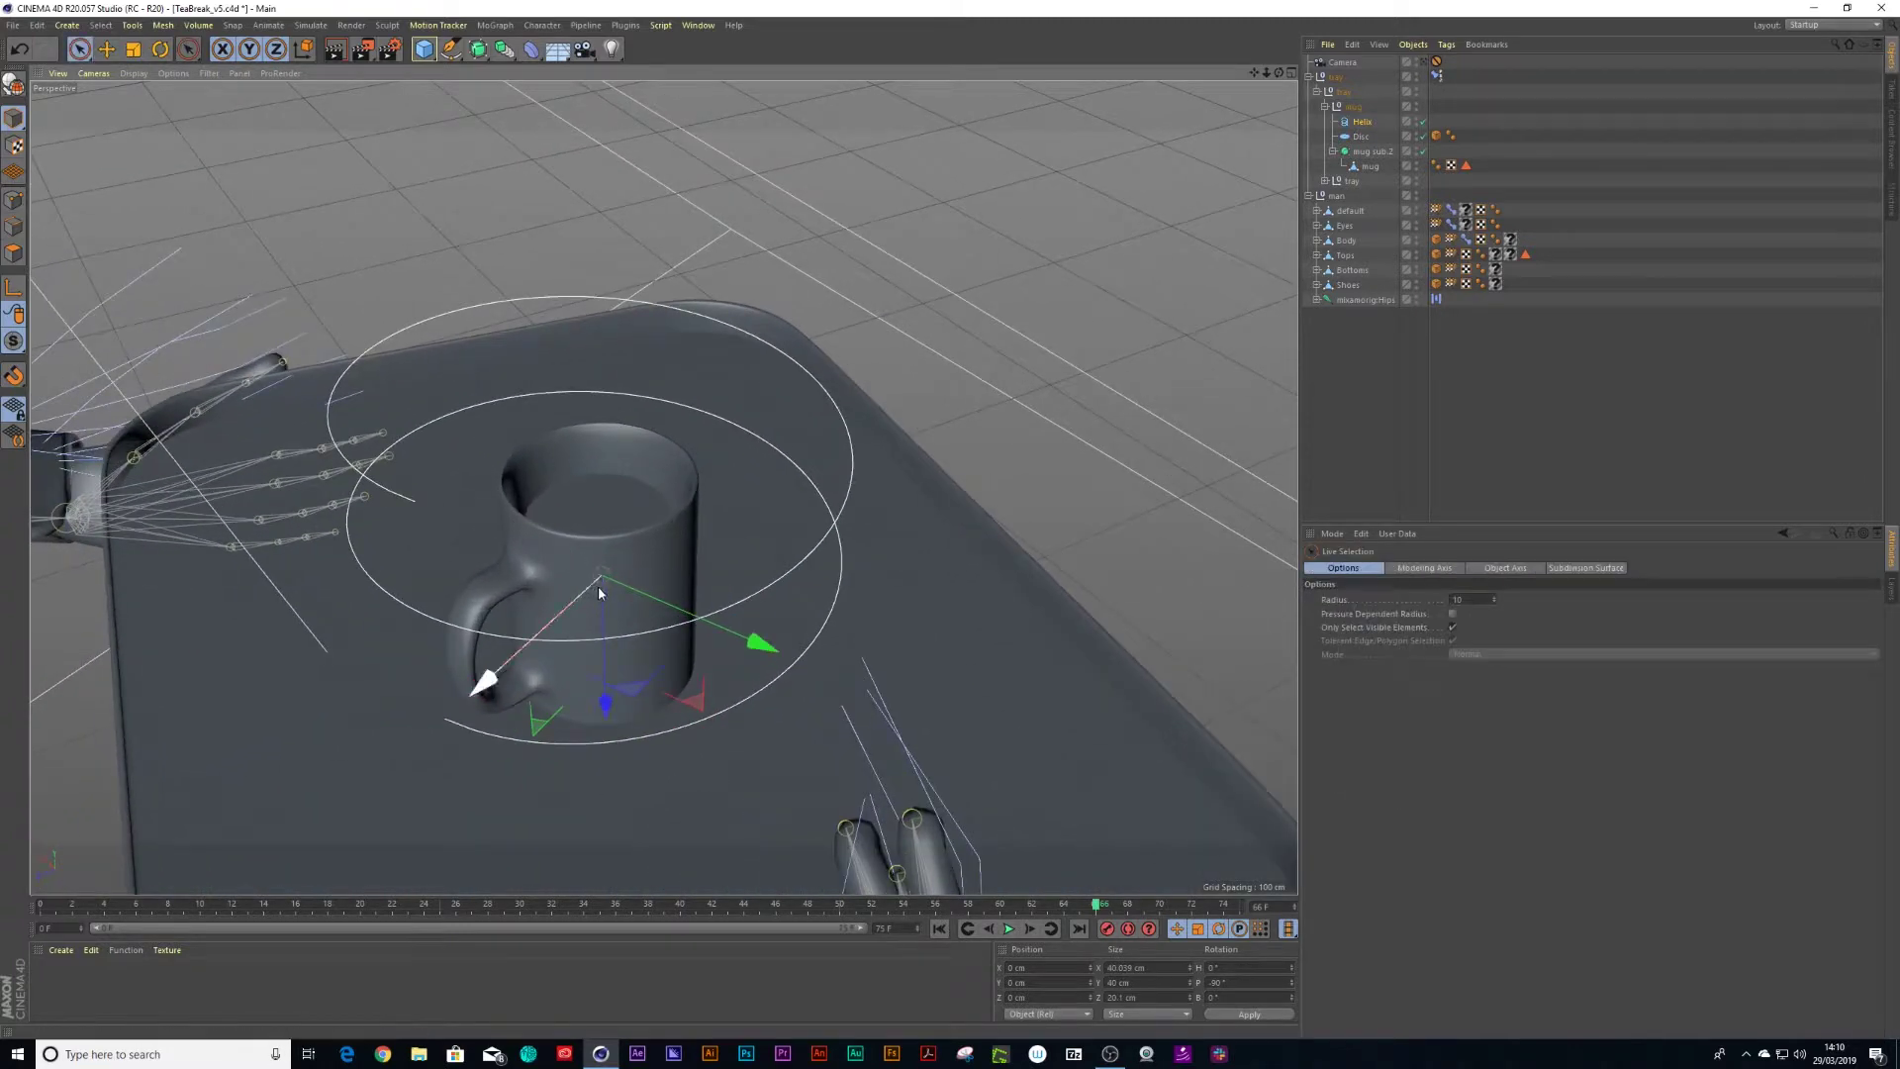
left_click_drag(605, 703, 598, 567)
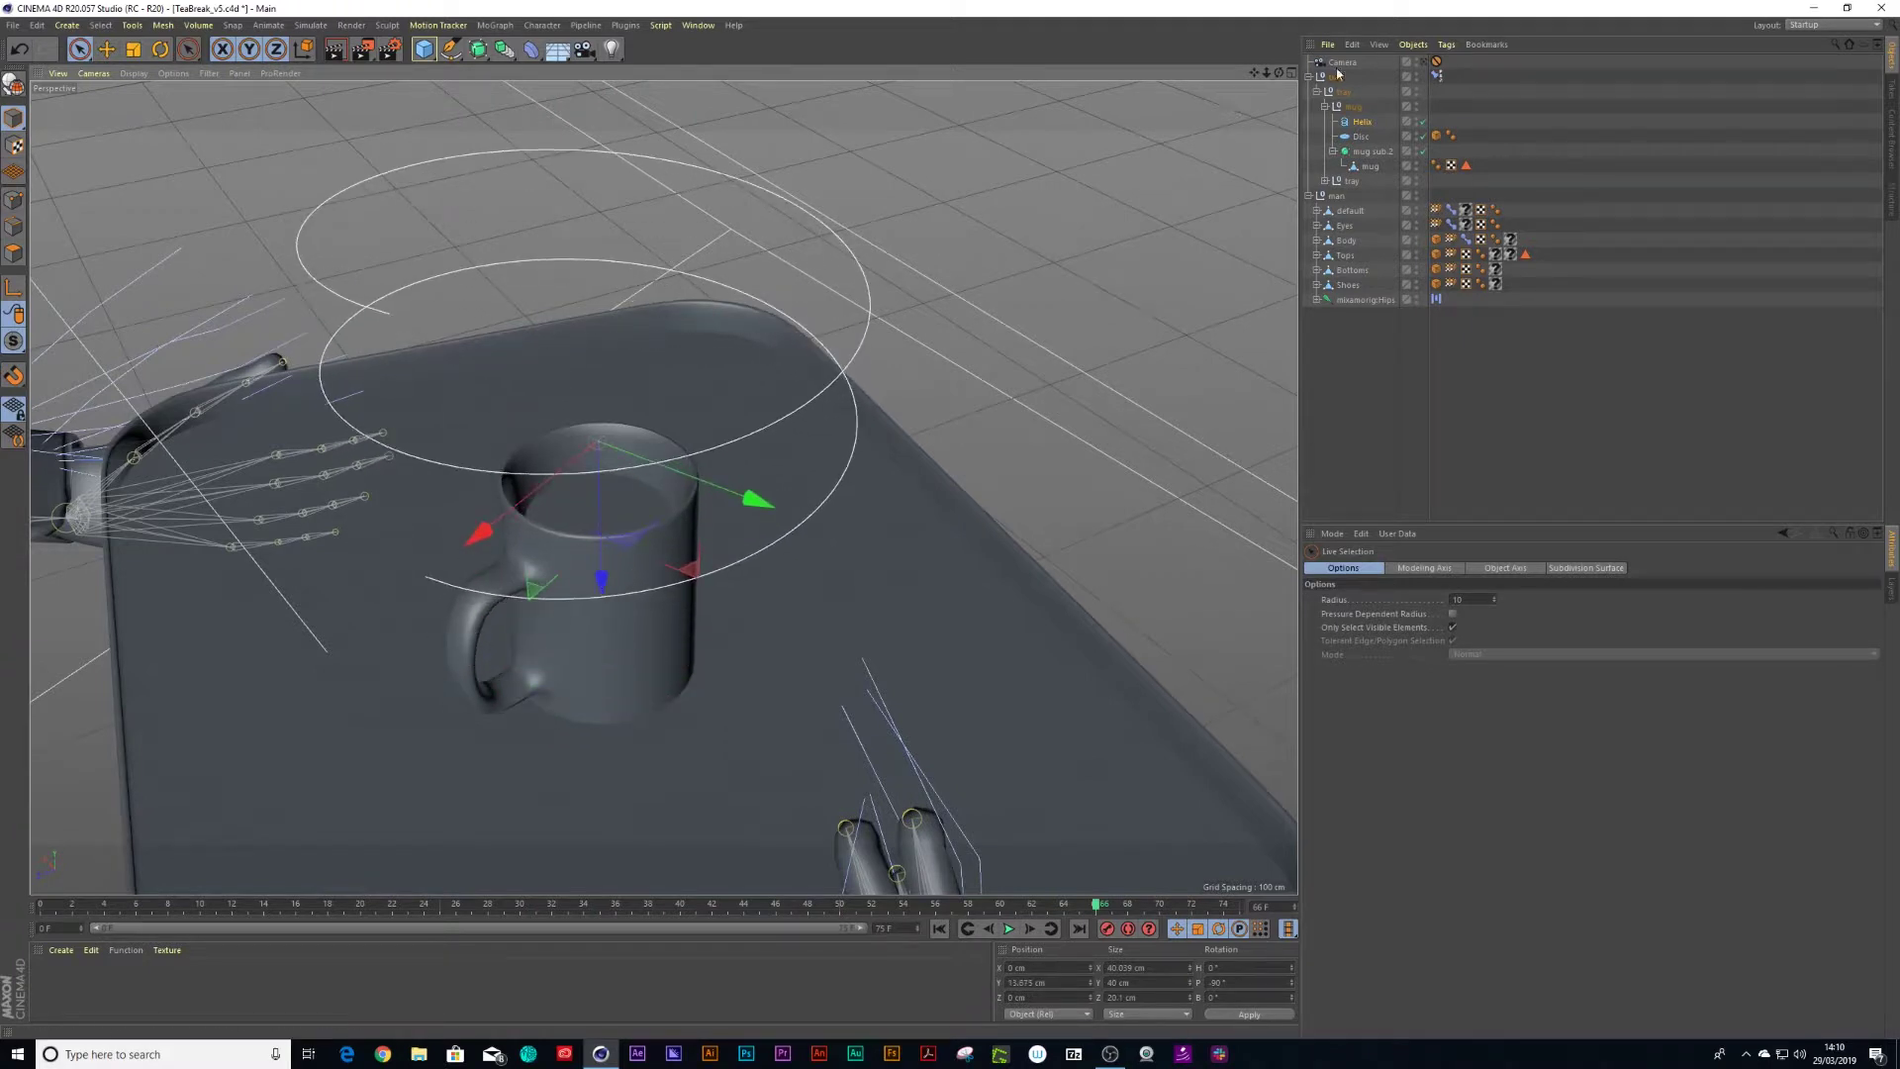
- Increase the helix's height to about 203 cm
left_click(1362, 121)
left_click(1383, 569)
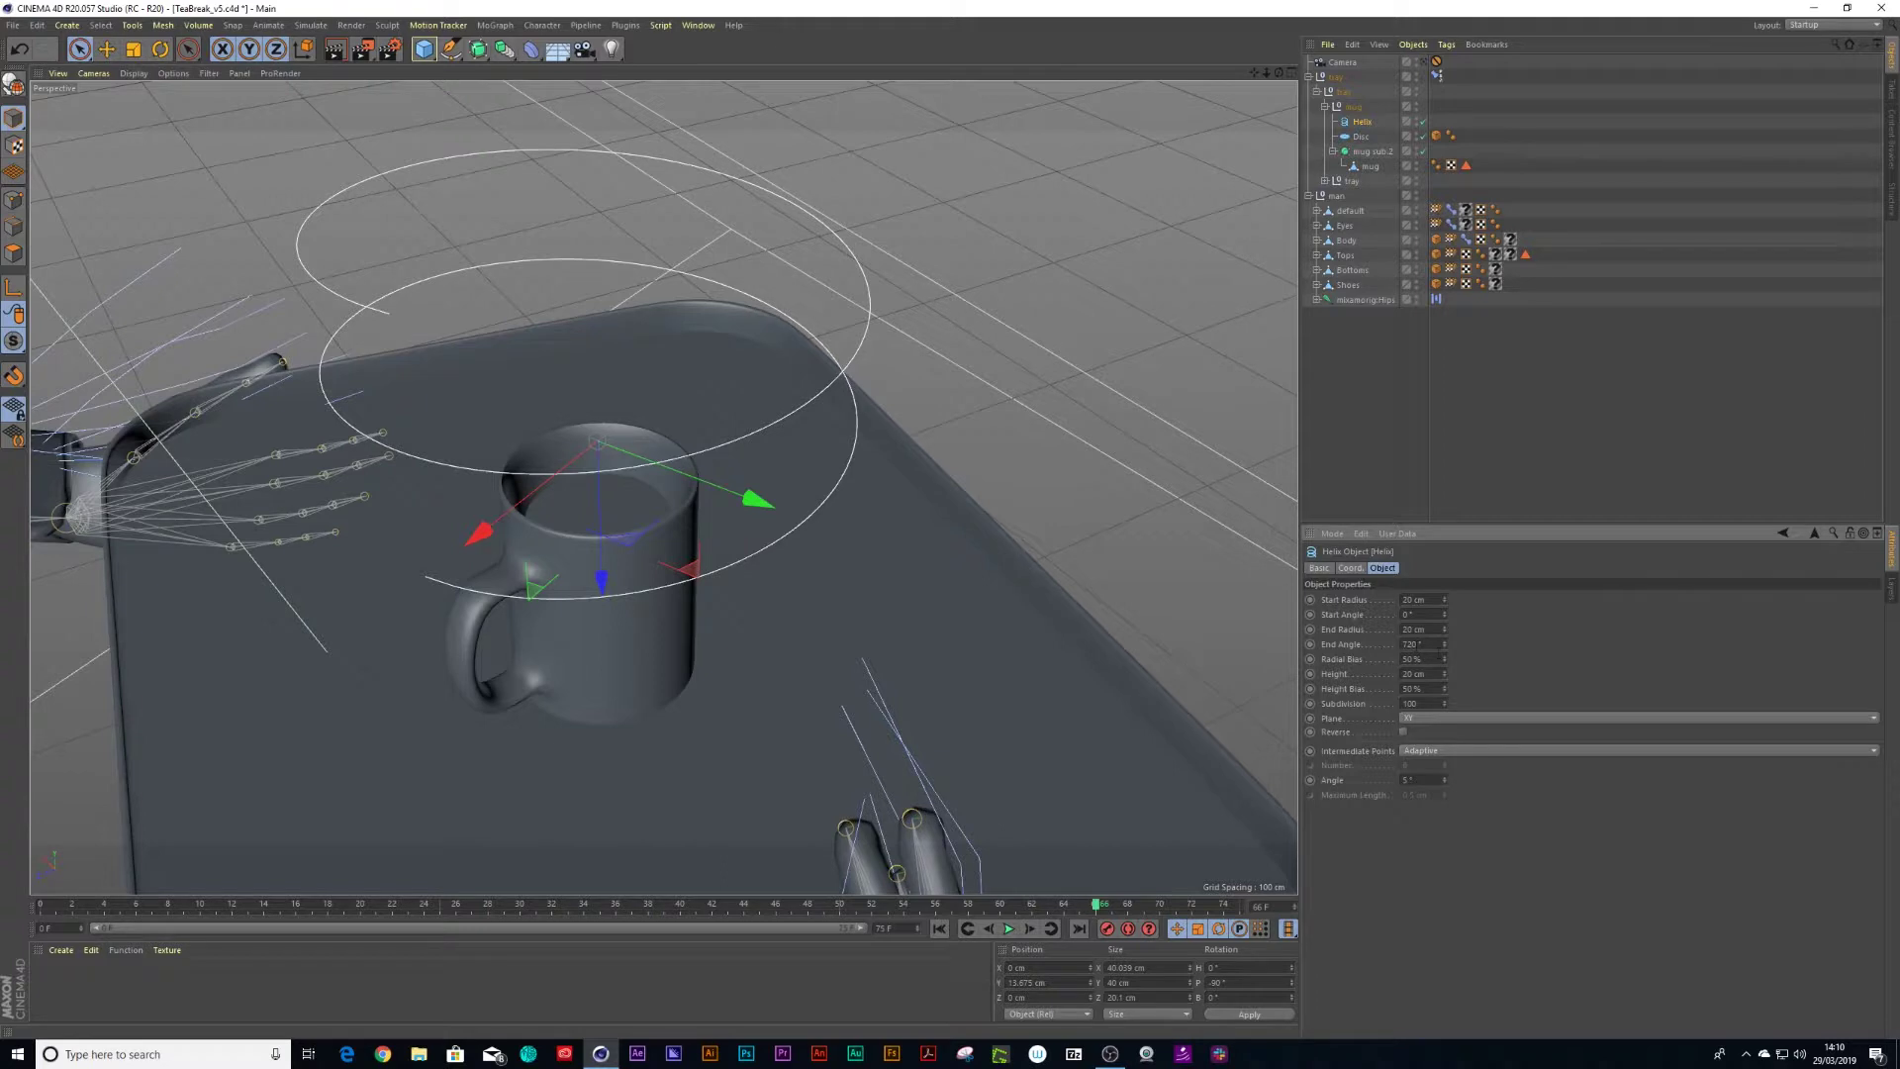
left_click_drag(1444, 678, 1442, 531)
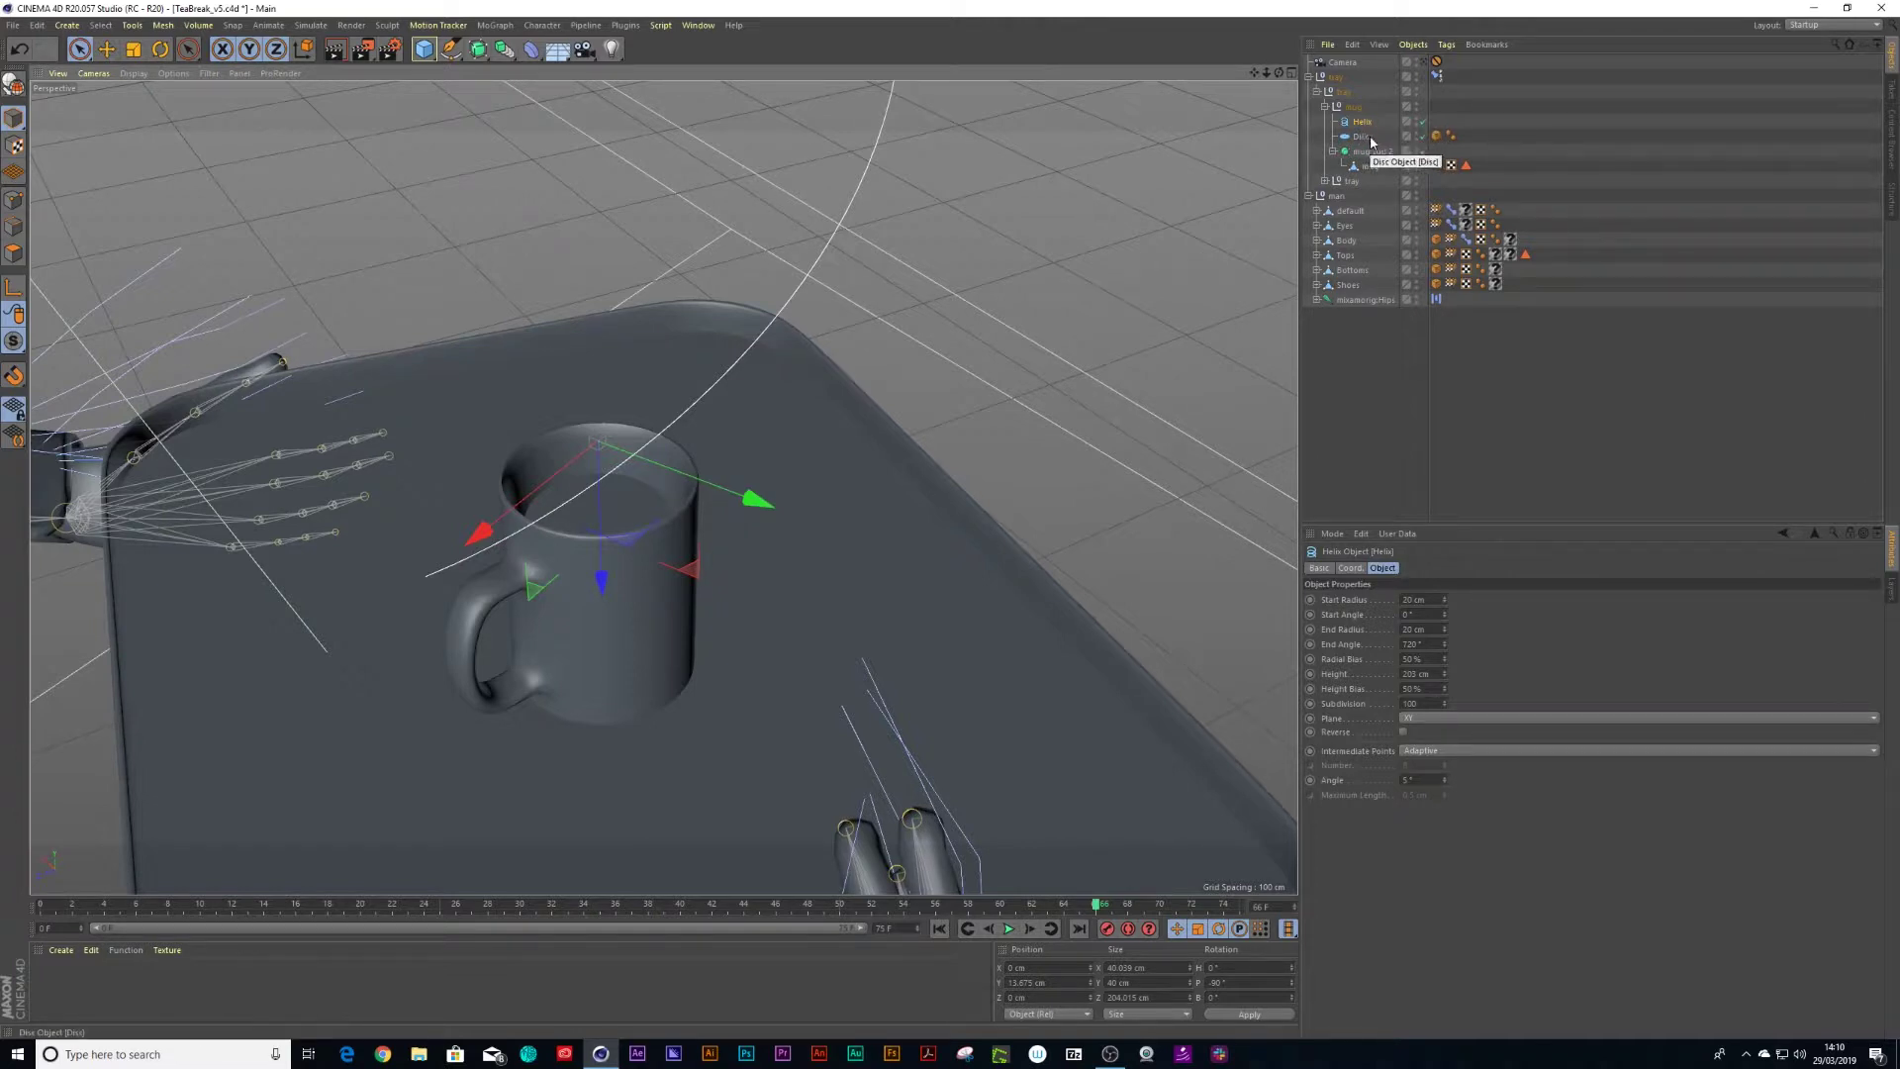
- Add a circle spline to the mug group and set its position to 0 cm and rotation to 0° on all axes
mouse_move(450, 48)
left_mouse_down()
mouse_move(521, 111)
mouse_move(594, 97)
left_mouse_up()
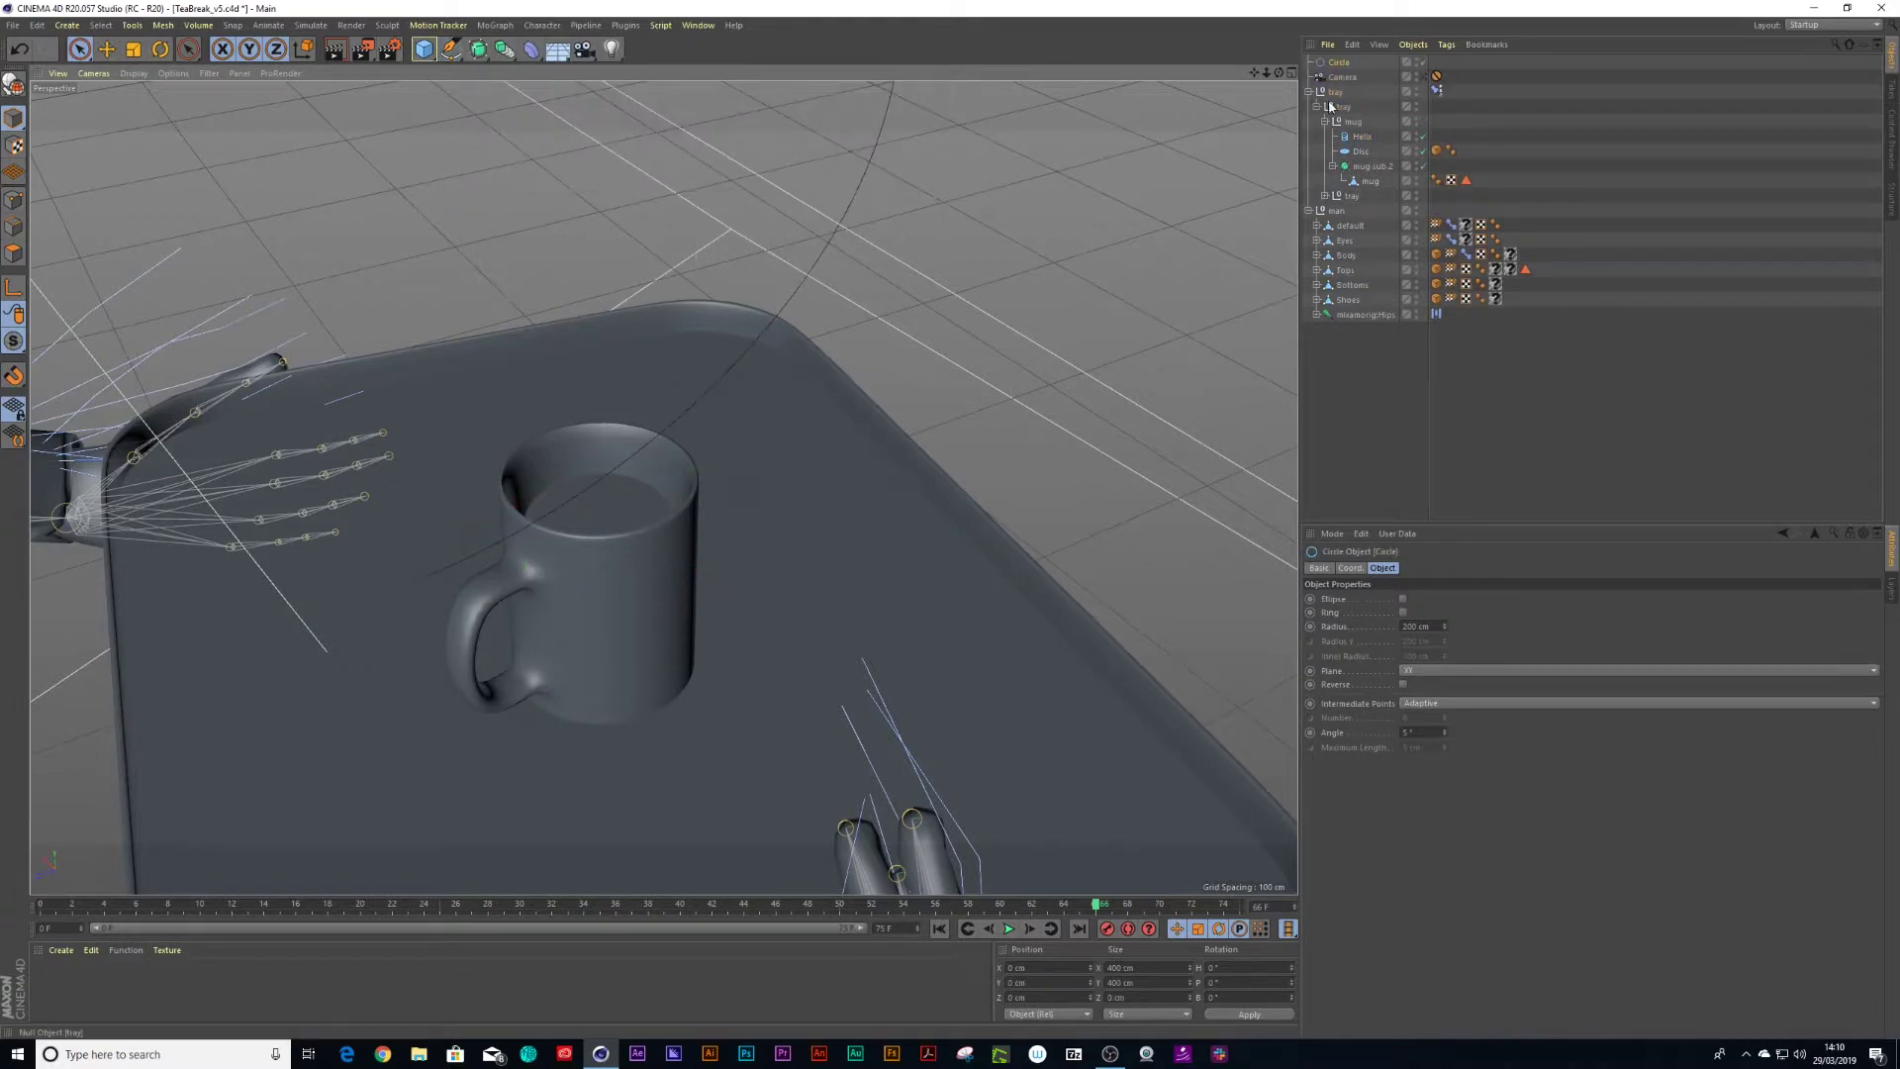
left_click_drag(1338, 63, 1359, 135)
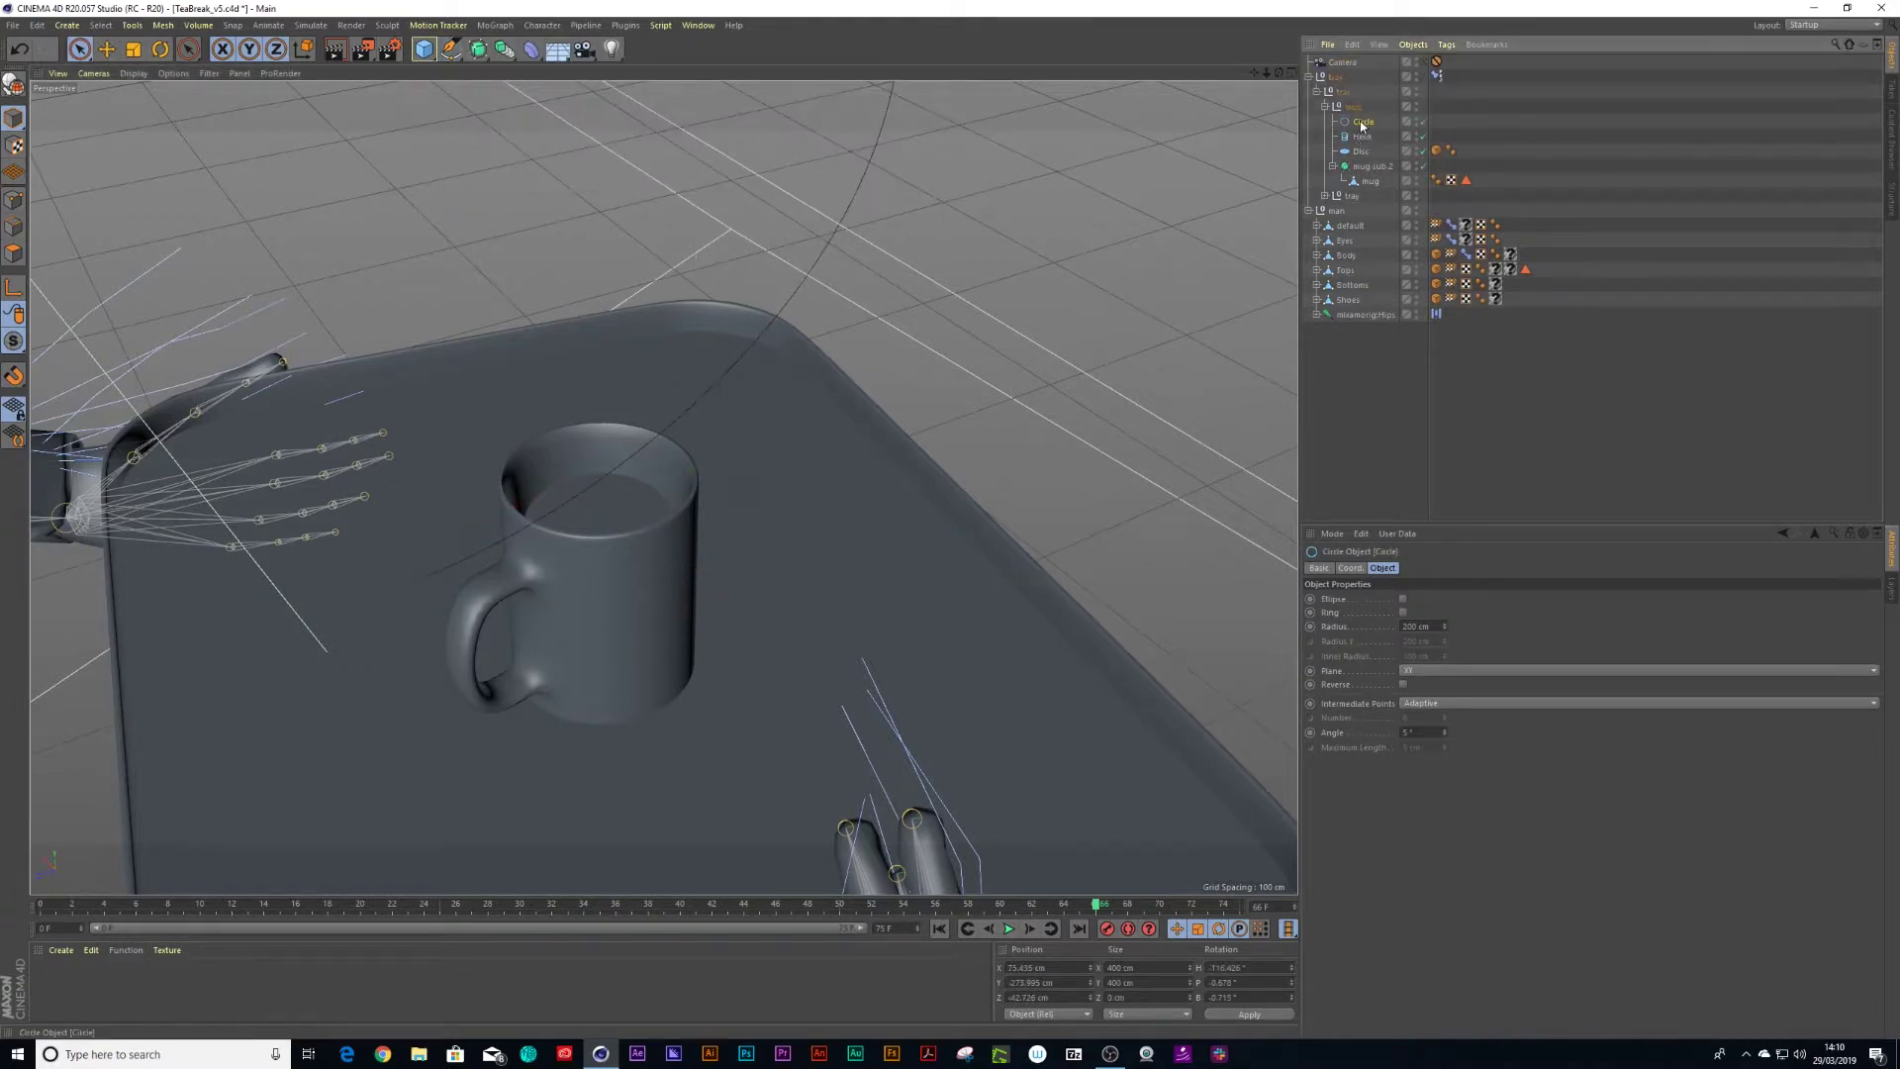
left_click(1352, 568)
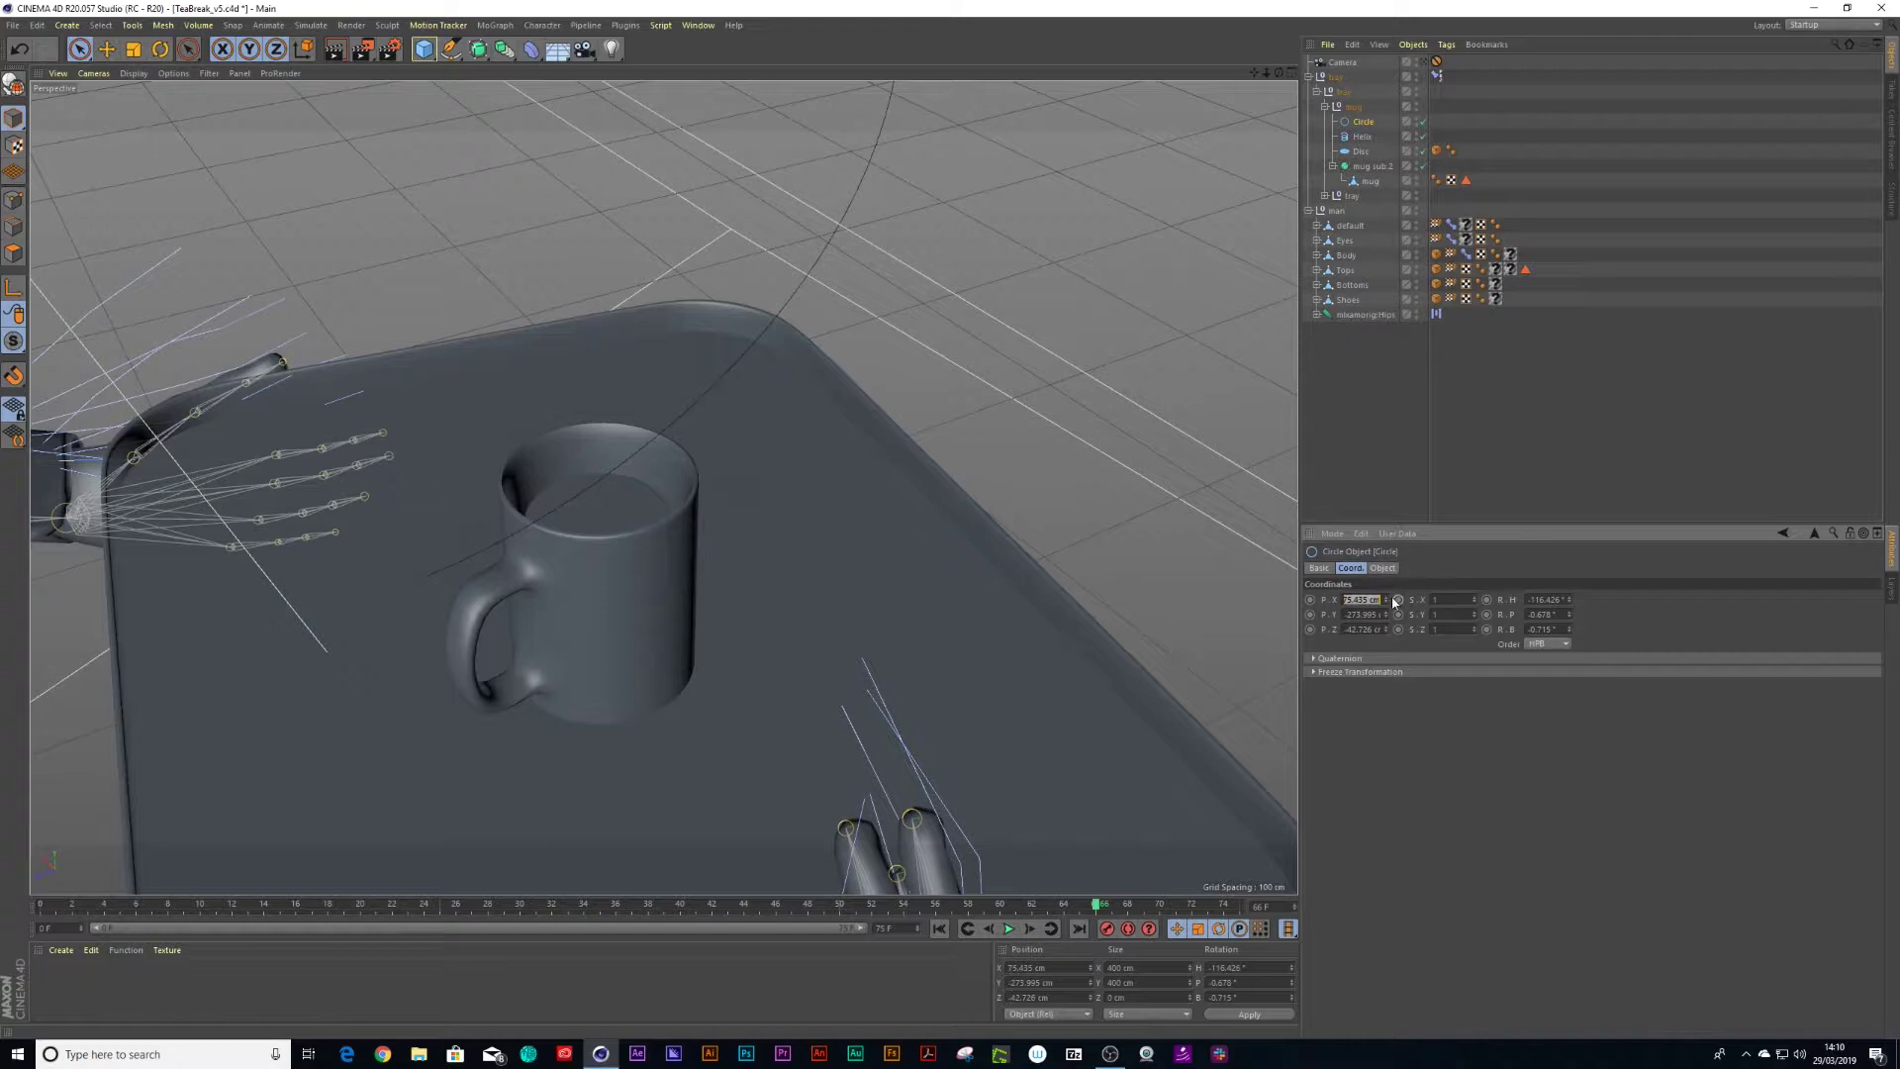
type("00")
key("Tab")
double_click(1566, 600)
type("0")
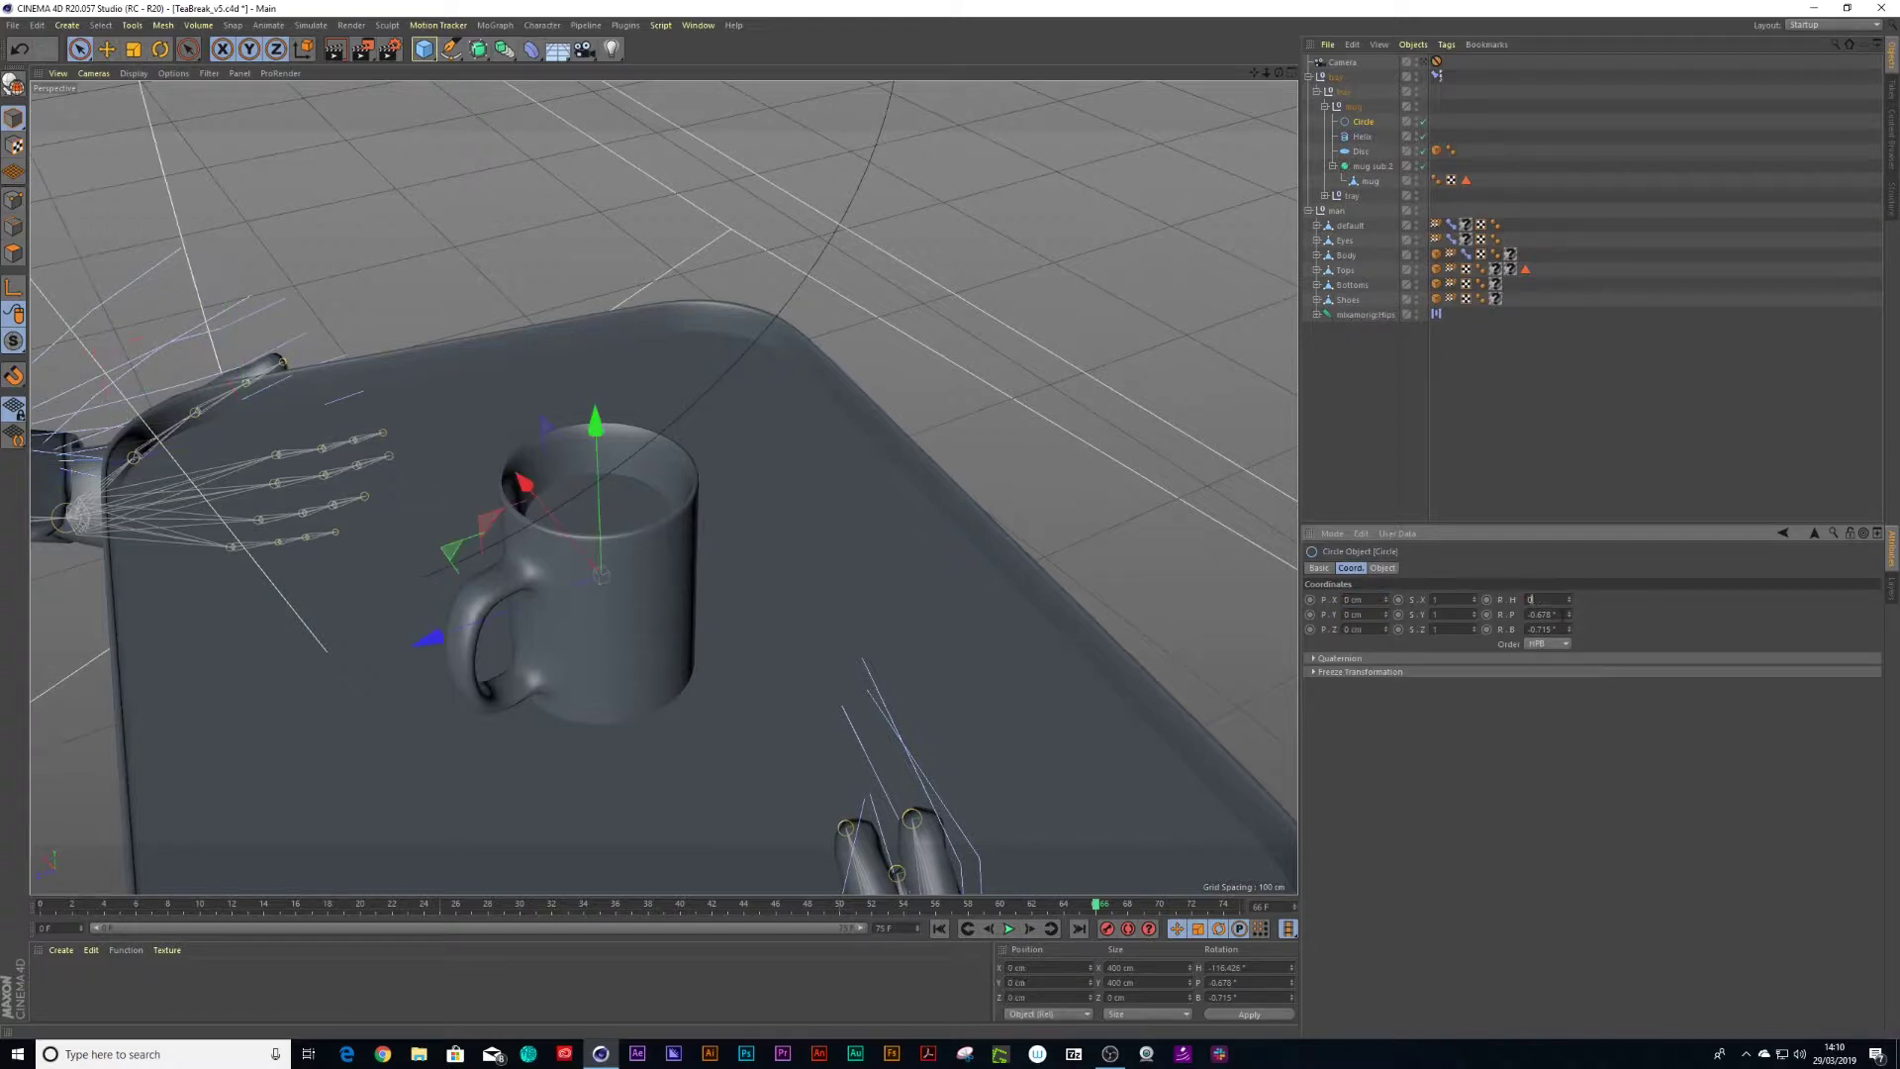
type("0")
type("0")
key("Return")
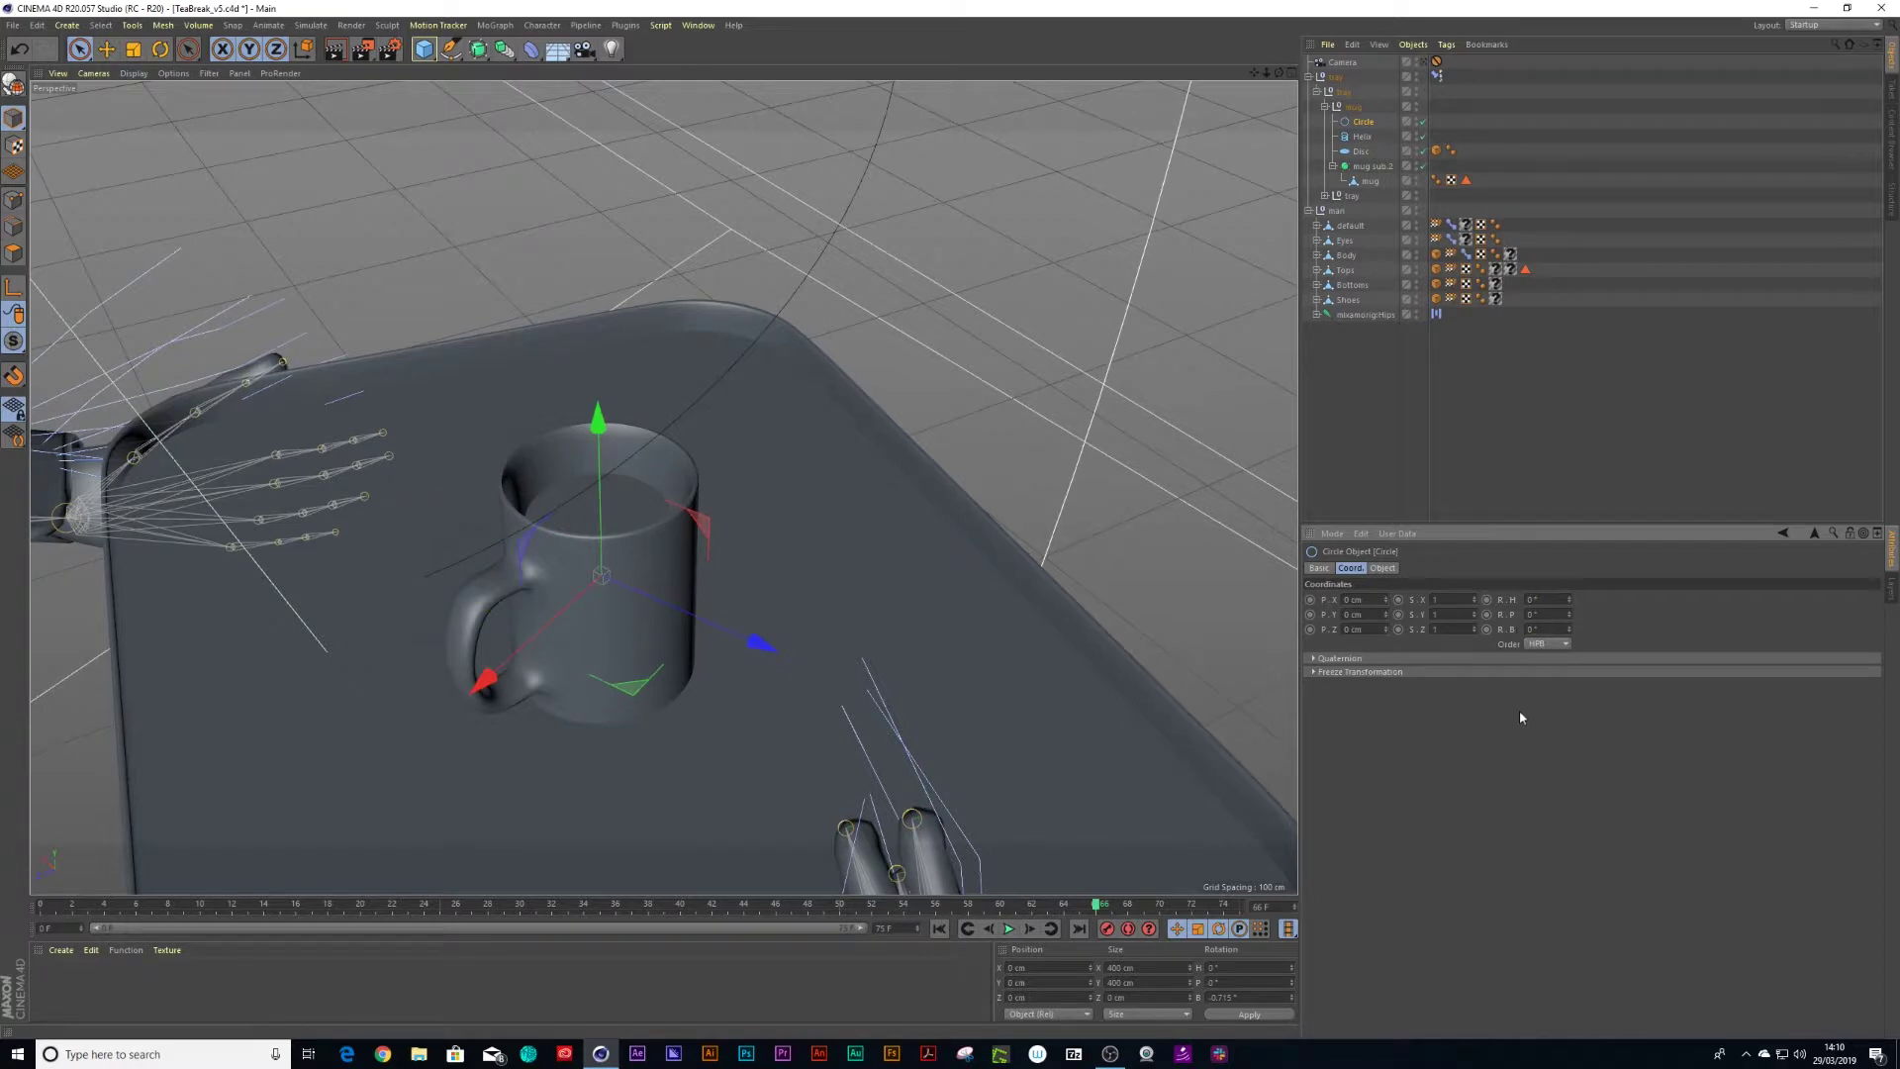
- Scale the circle down to about 22 cm across and rotate its pitch to -90° so it lies flat
scroll(729, 492, "down", 5)
left_click_drag(729, 491, 805, 406, "alt")
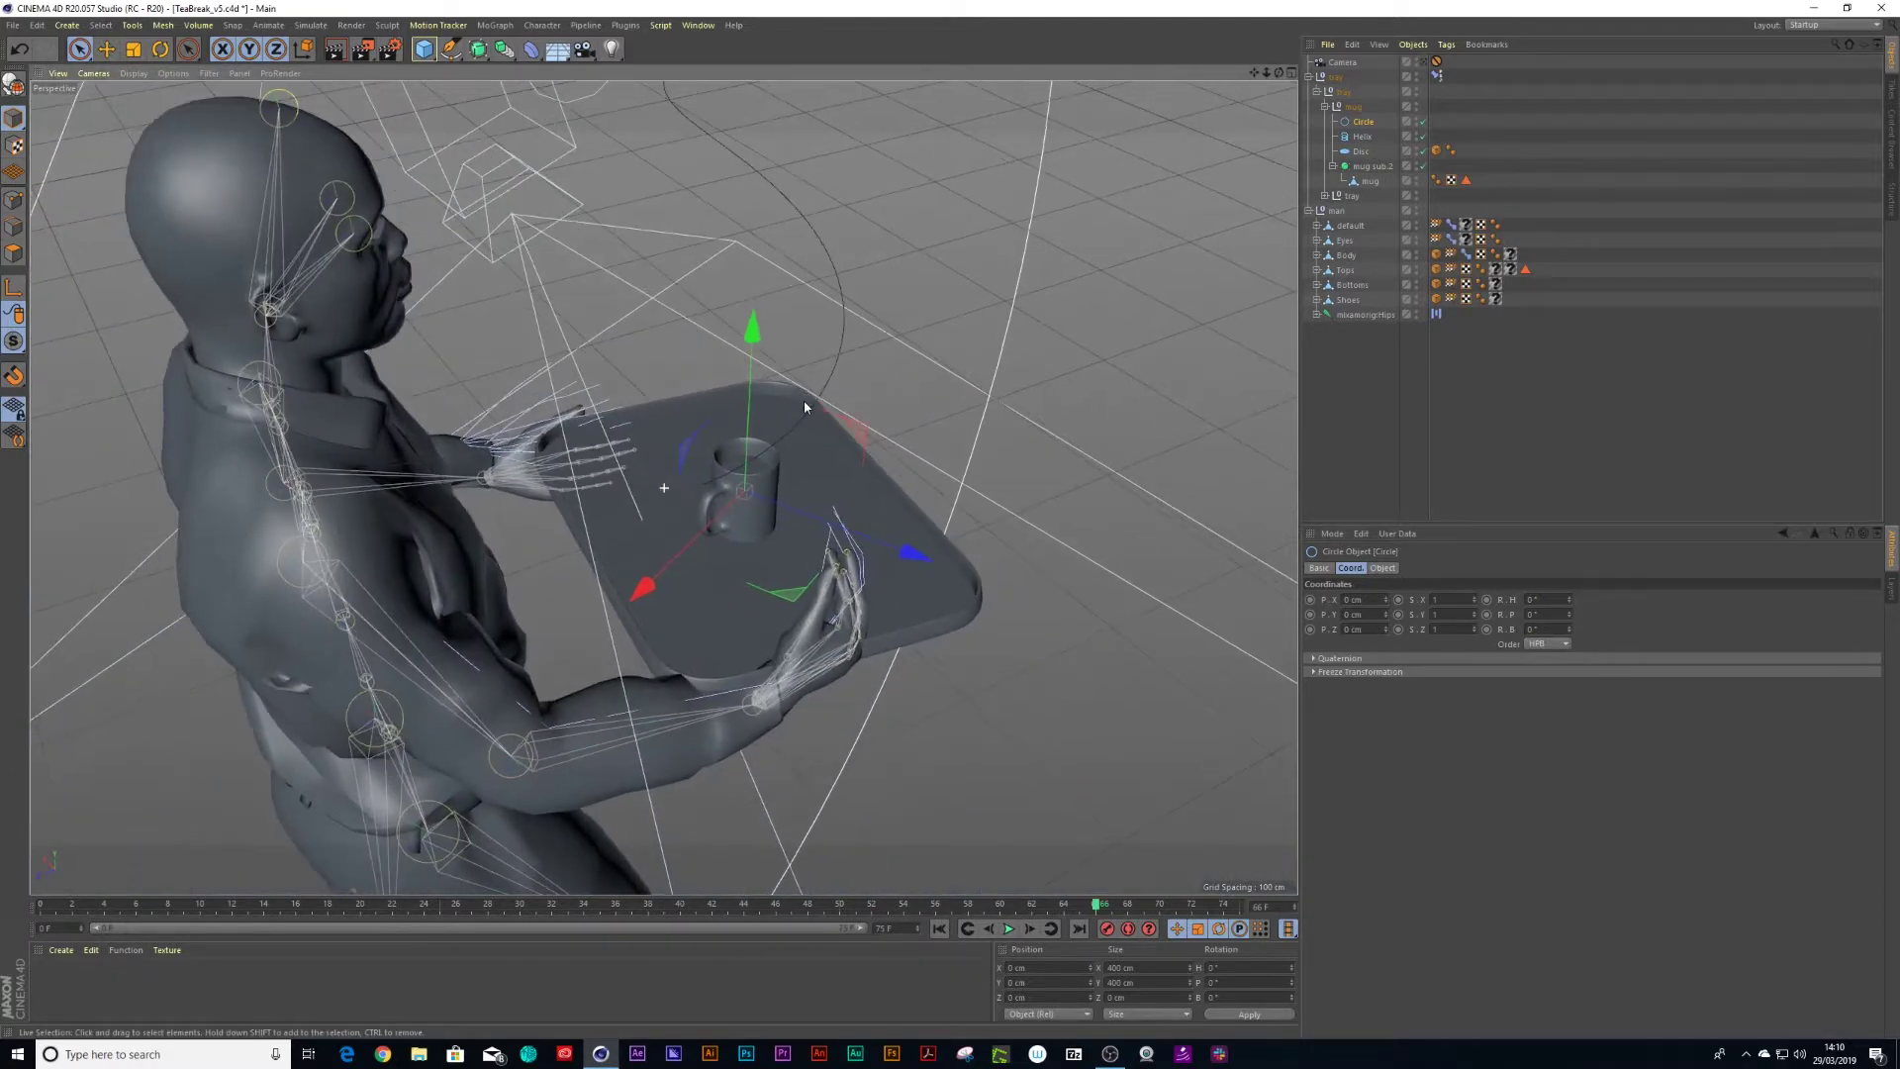
key("t")
left_click_drag(958, 289, 528, 547)
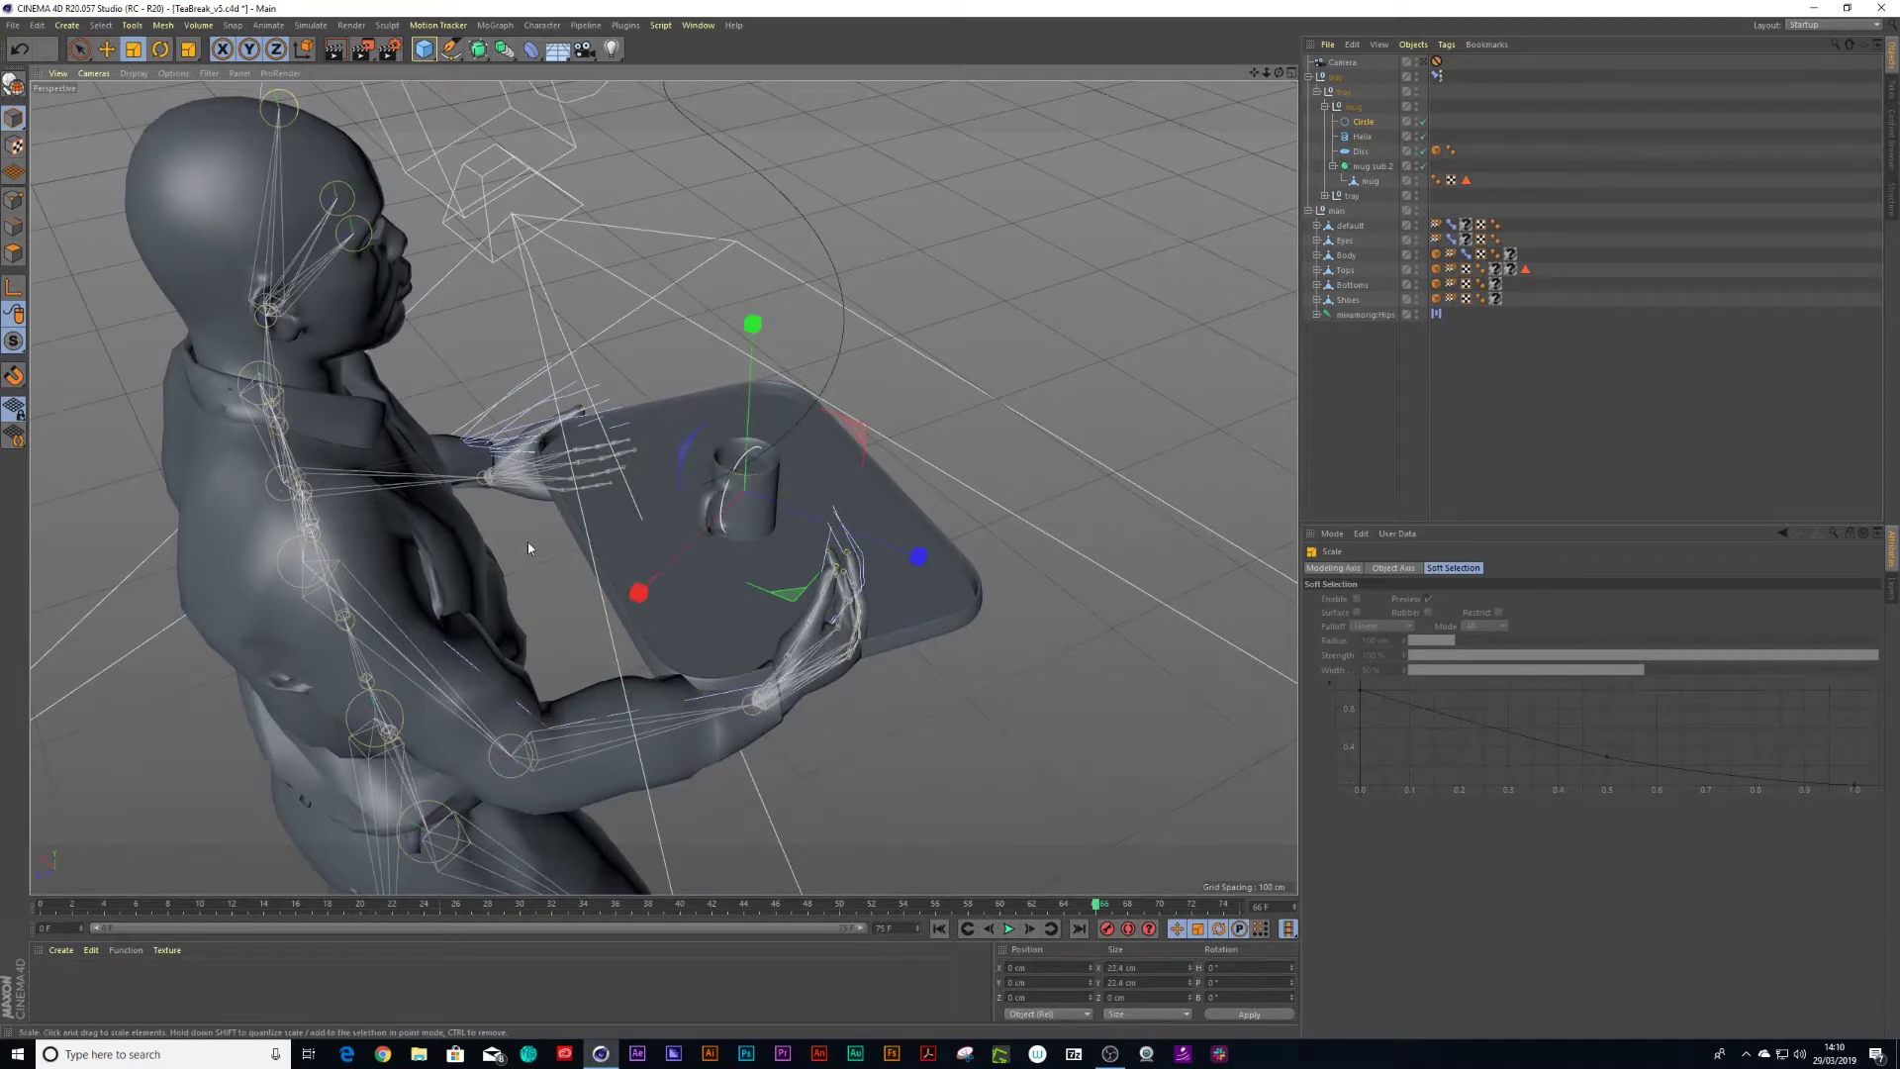
key("r")
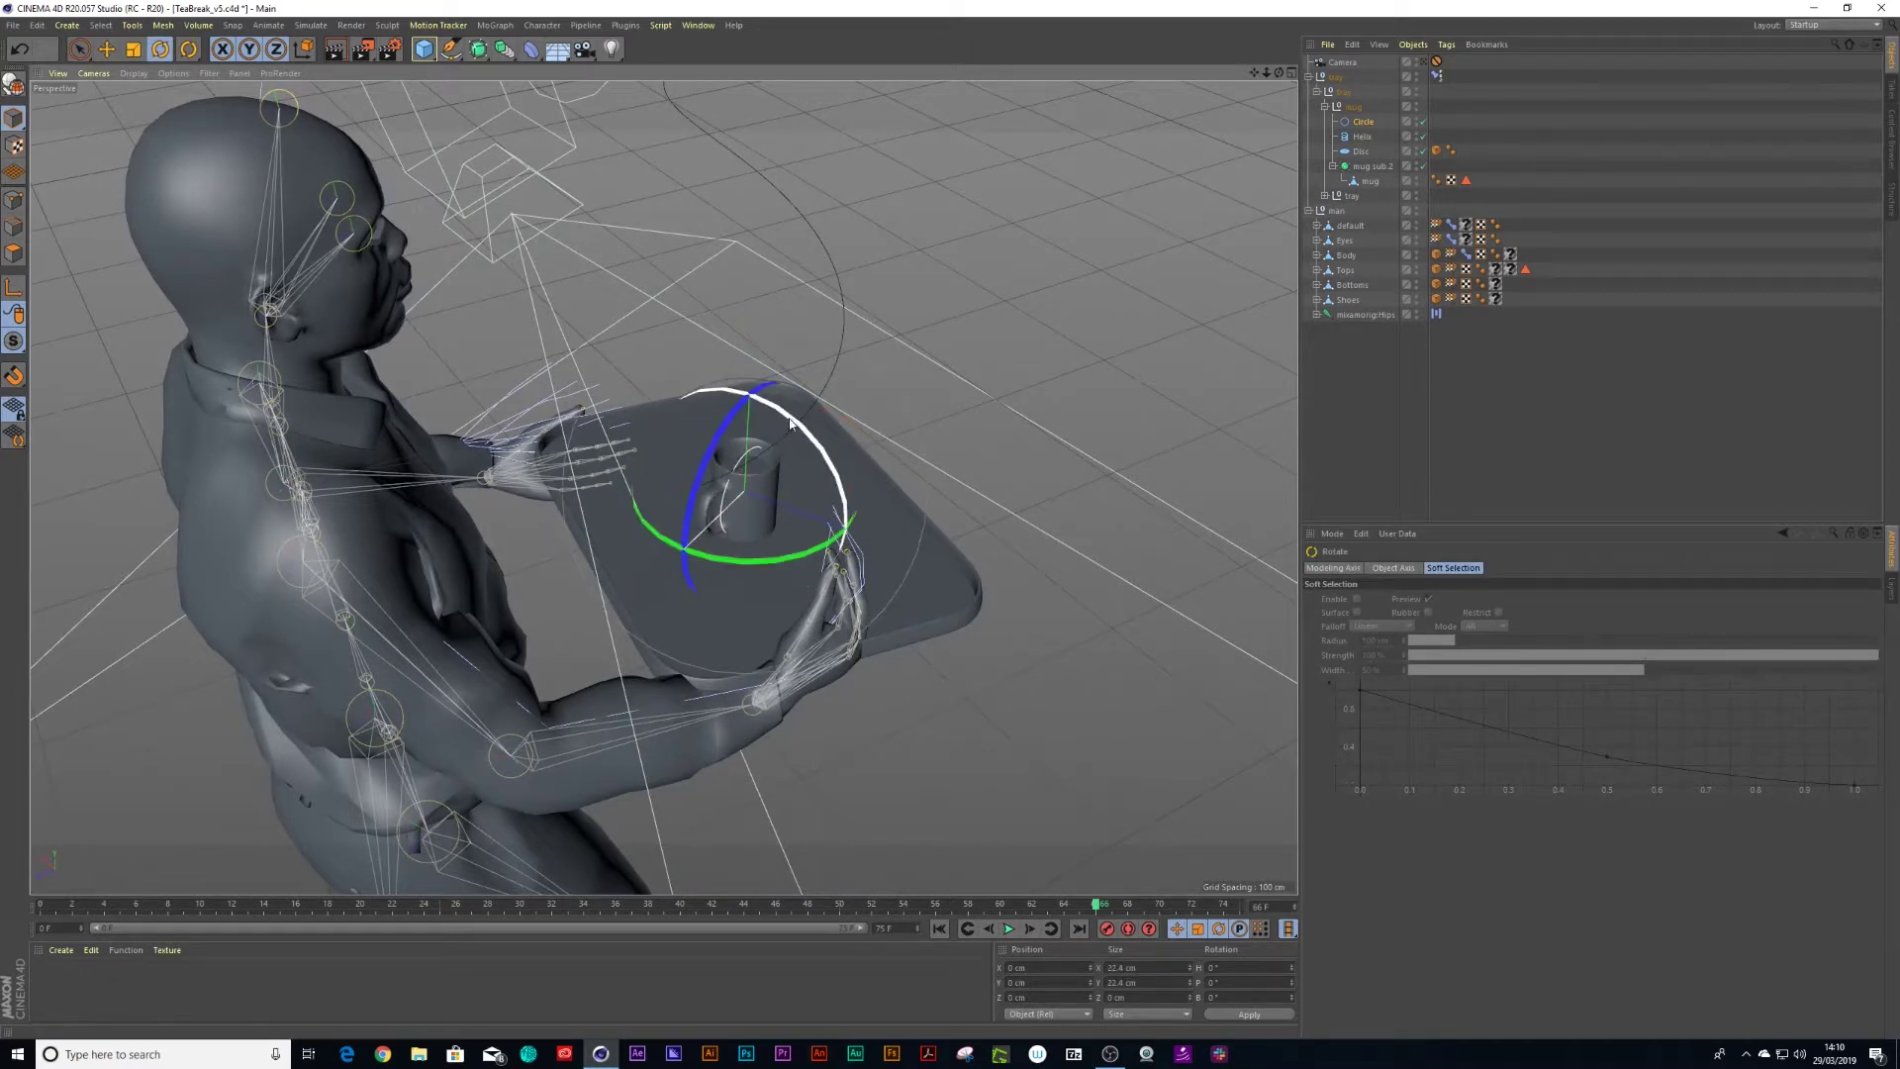
left_click_drag(789, 423, 824, 556)
- Raise the circle about 16 cm to just above the mug's rim and scale it down to about 7.7 cm across
key("9")
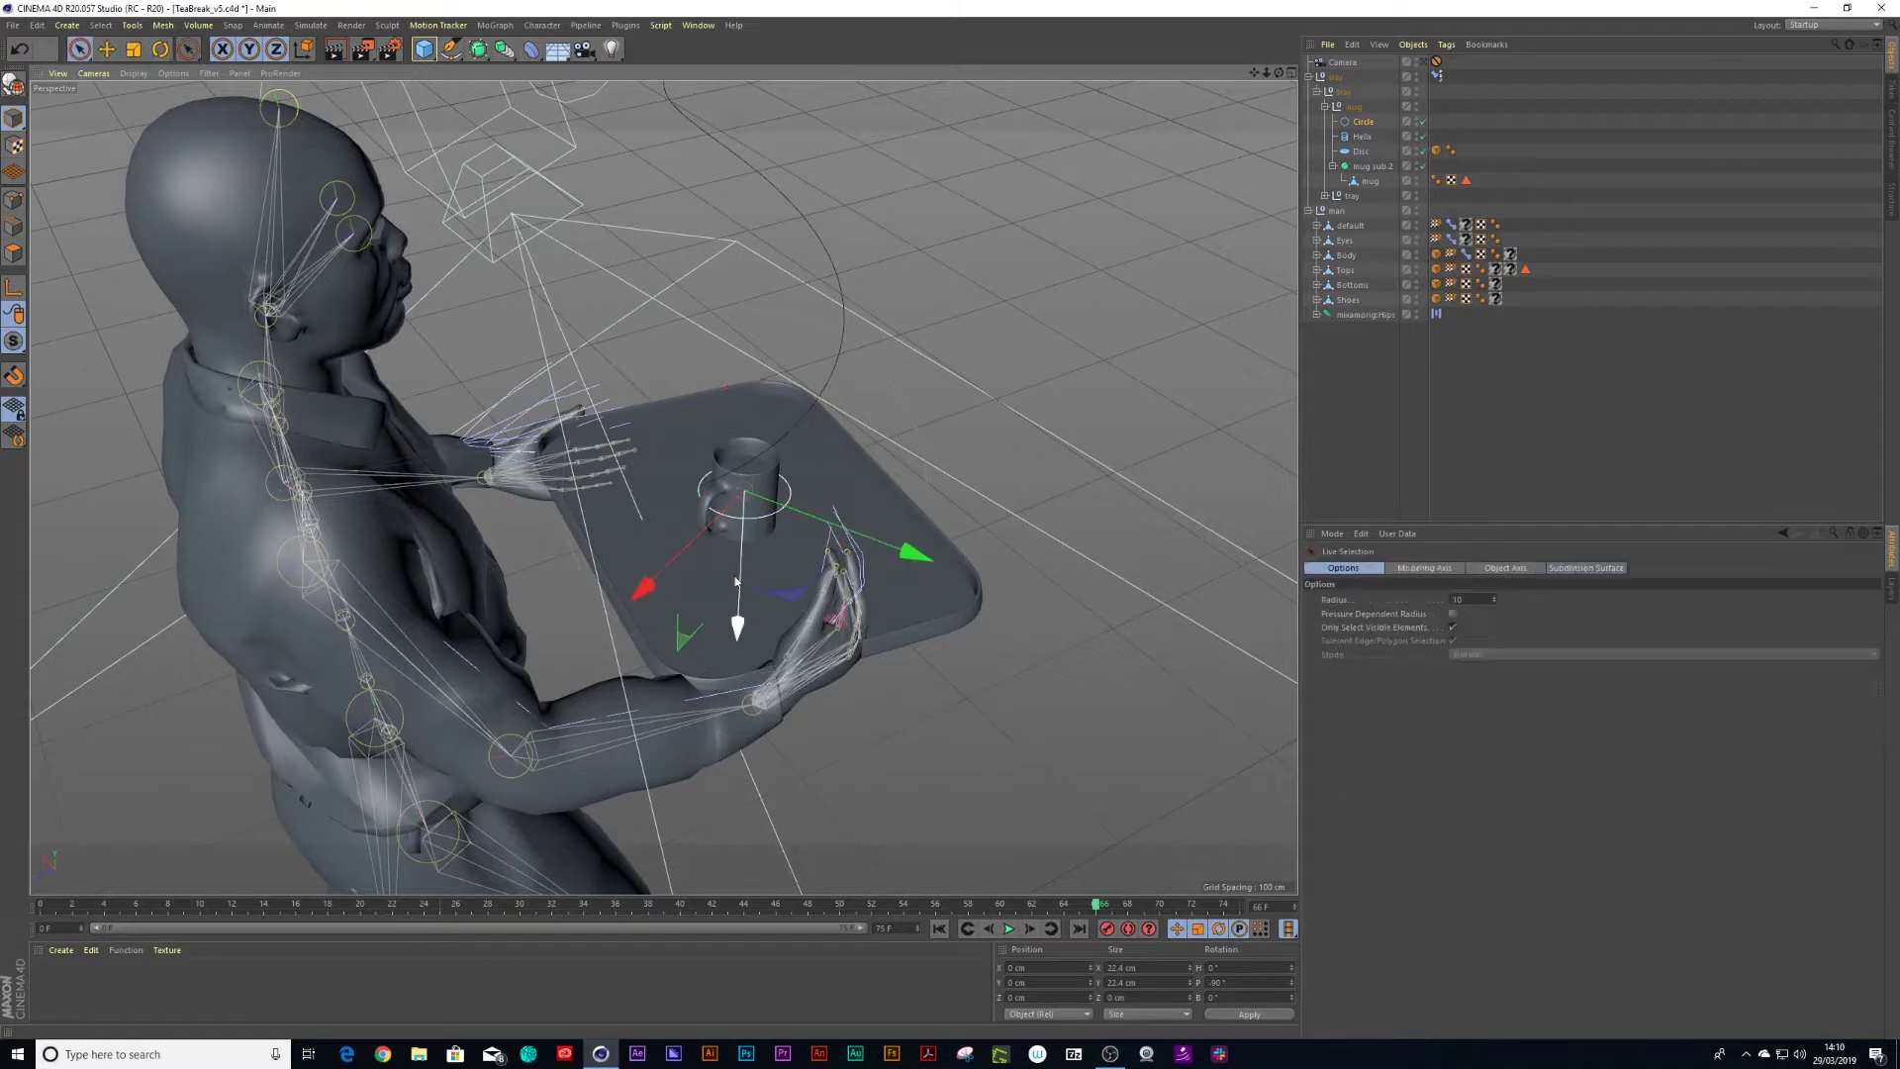
left_click_drag(740, 627, 741, 576)
right_click_drag(831, 364, 847, 359, "alt")
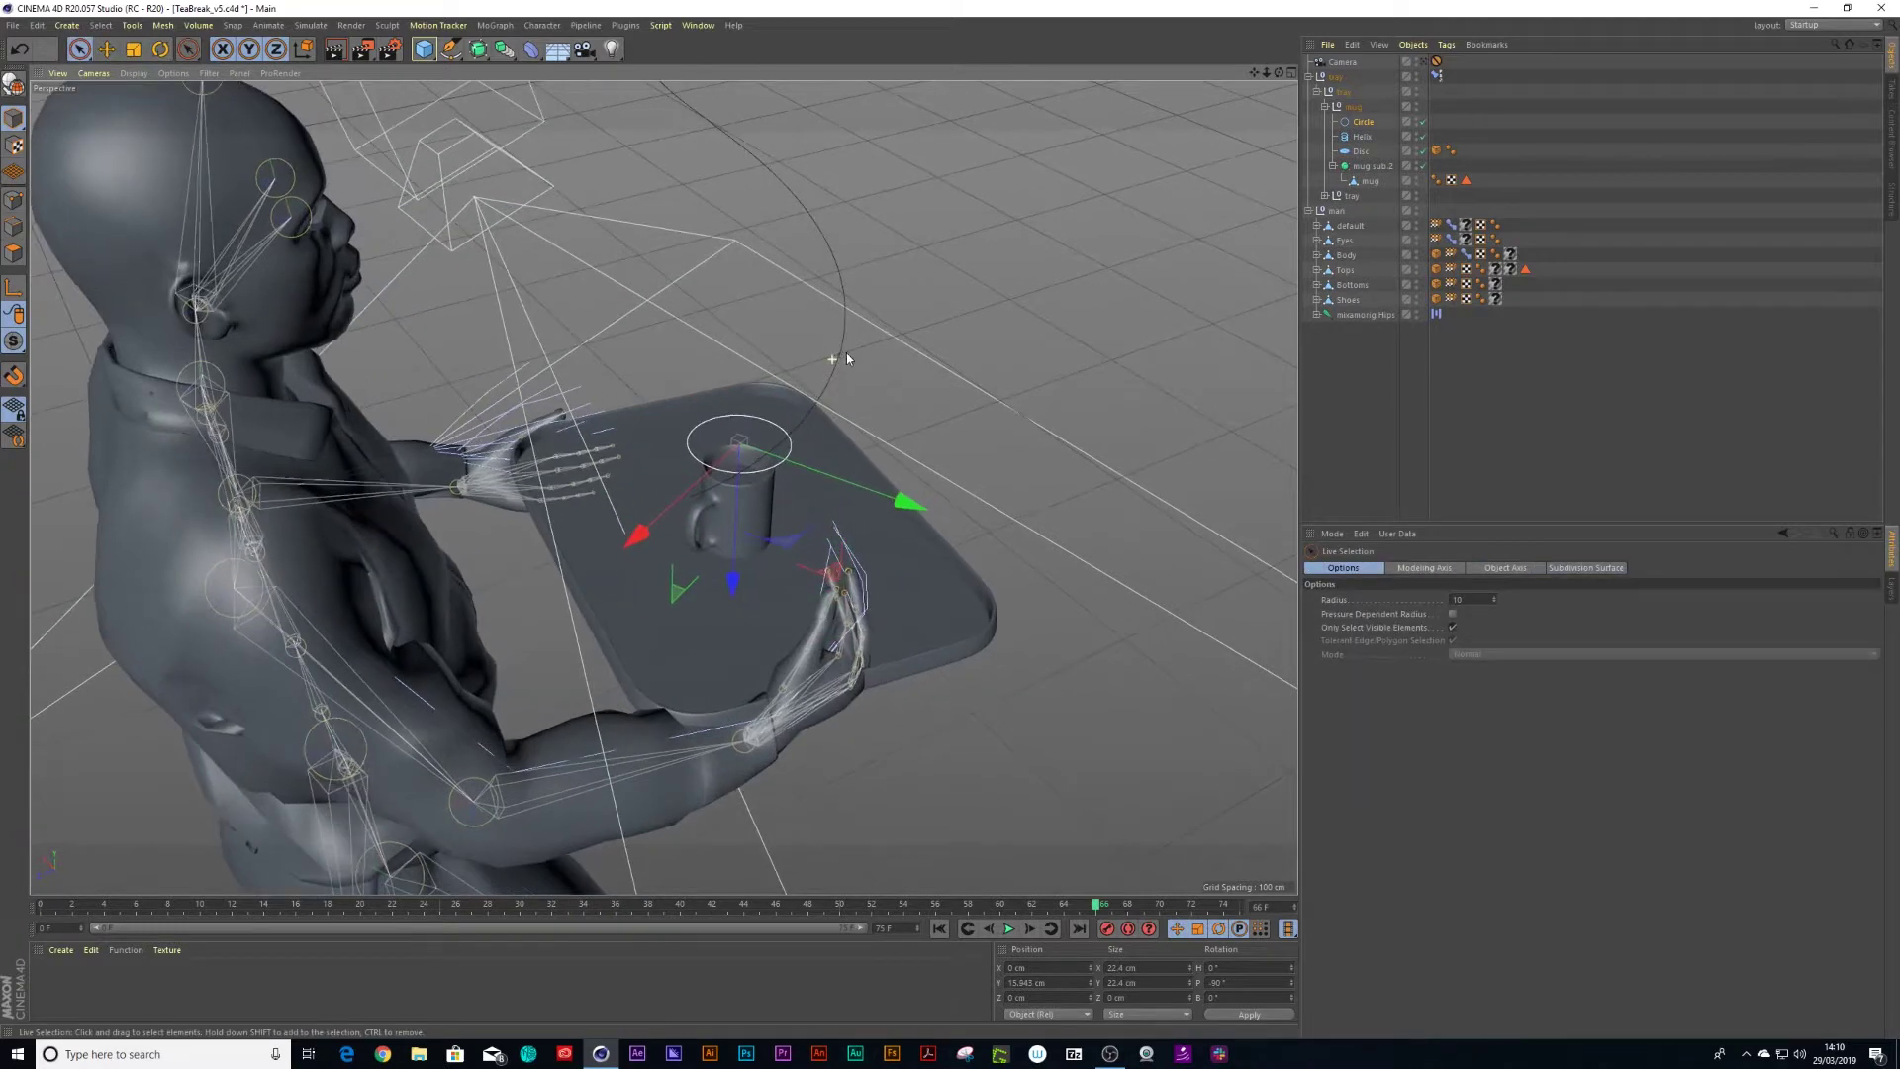
key("t")
left_click_drag(843, 366, 574, 497)
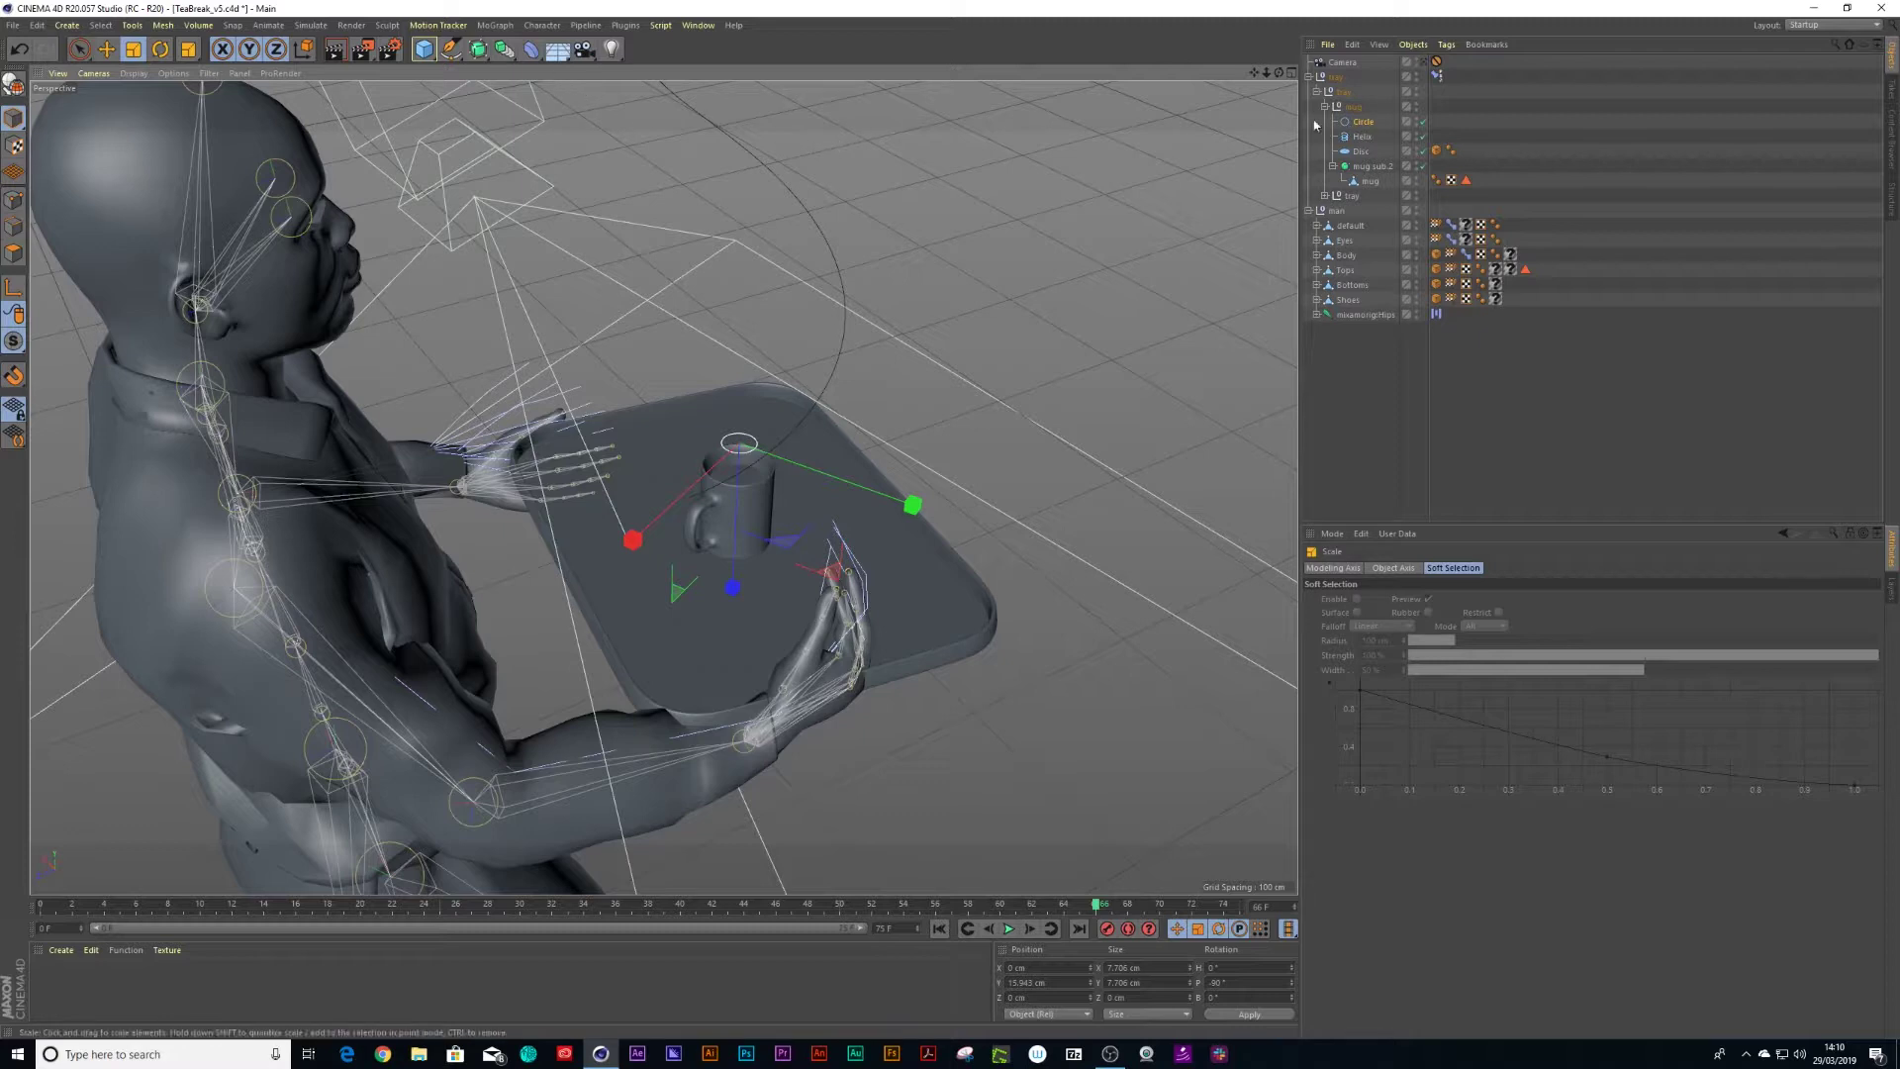
- Create a Sweep containing the circle and the helix, with the circle ordered first as the profile
left_click(478, 49)
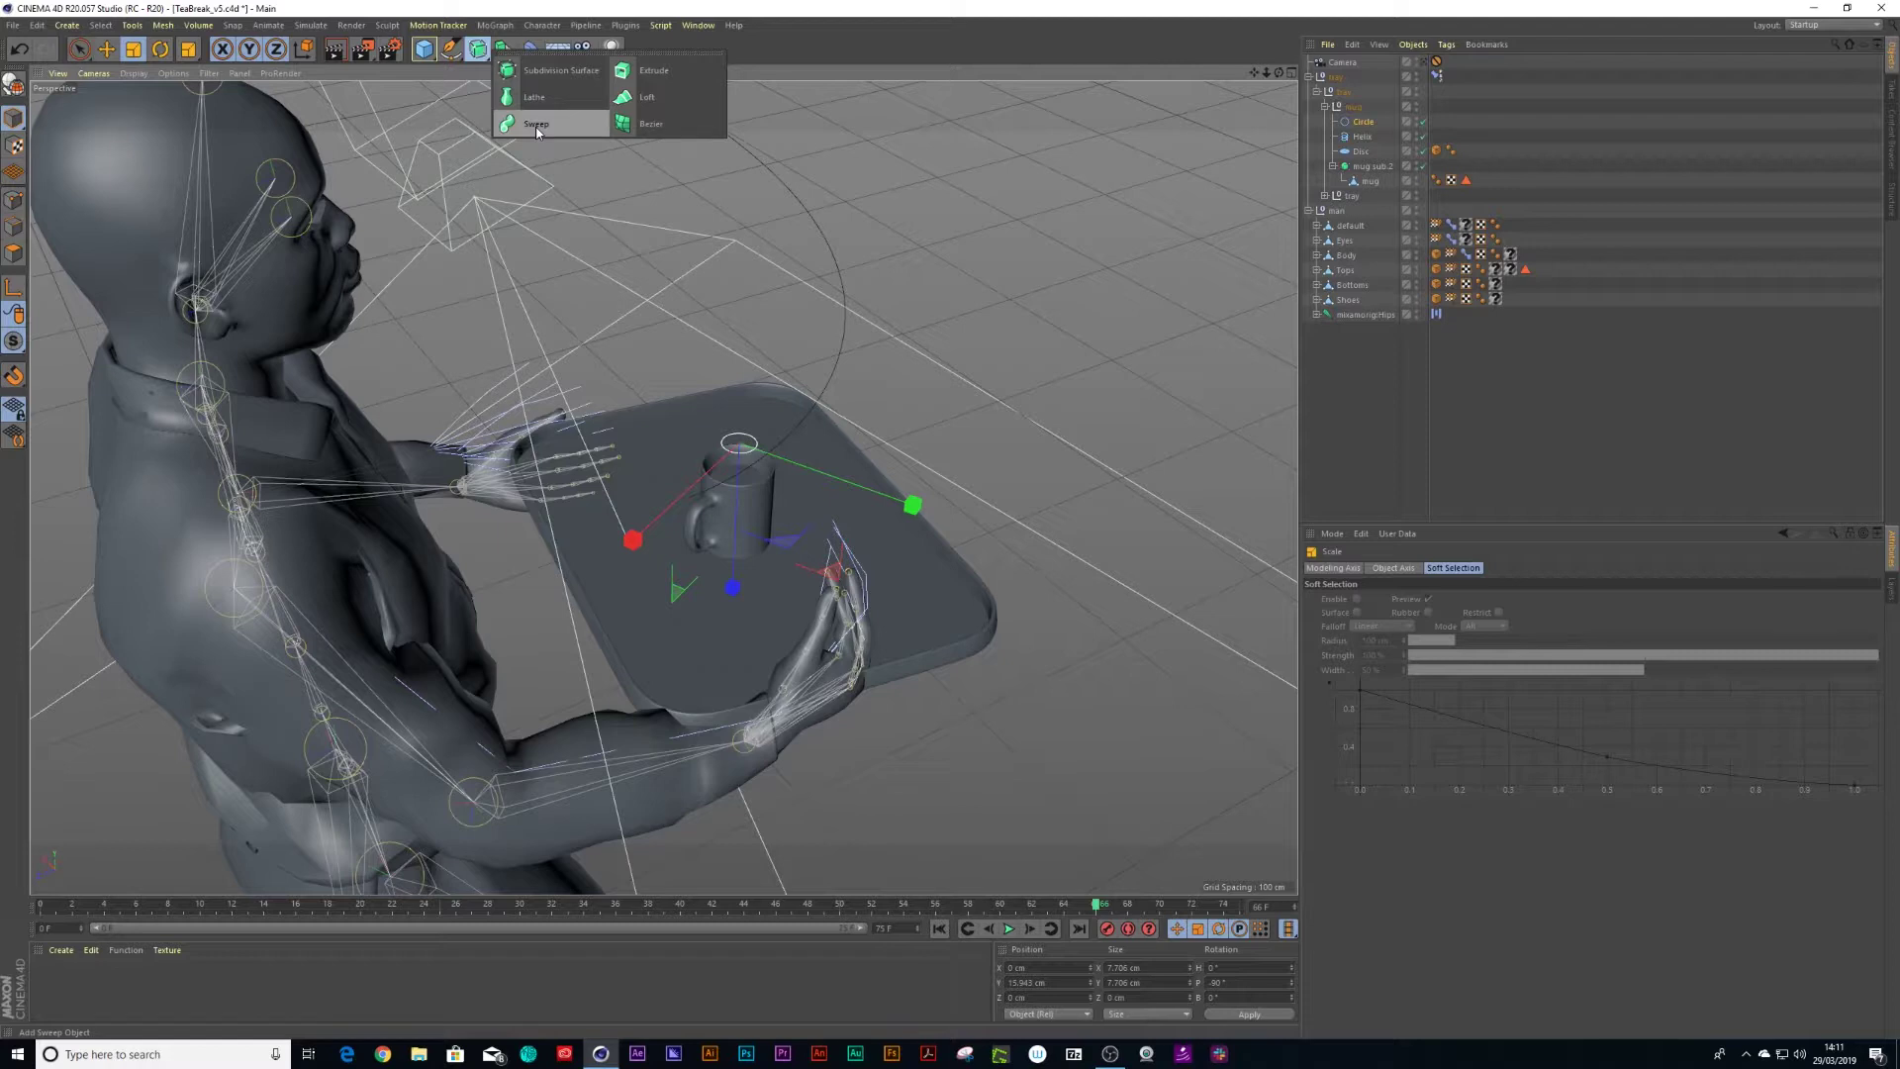
left_click(535, 124, "alt")
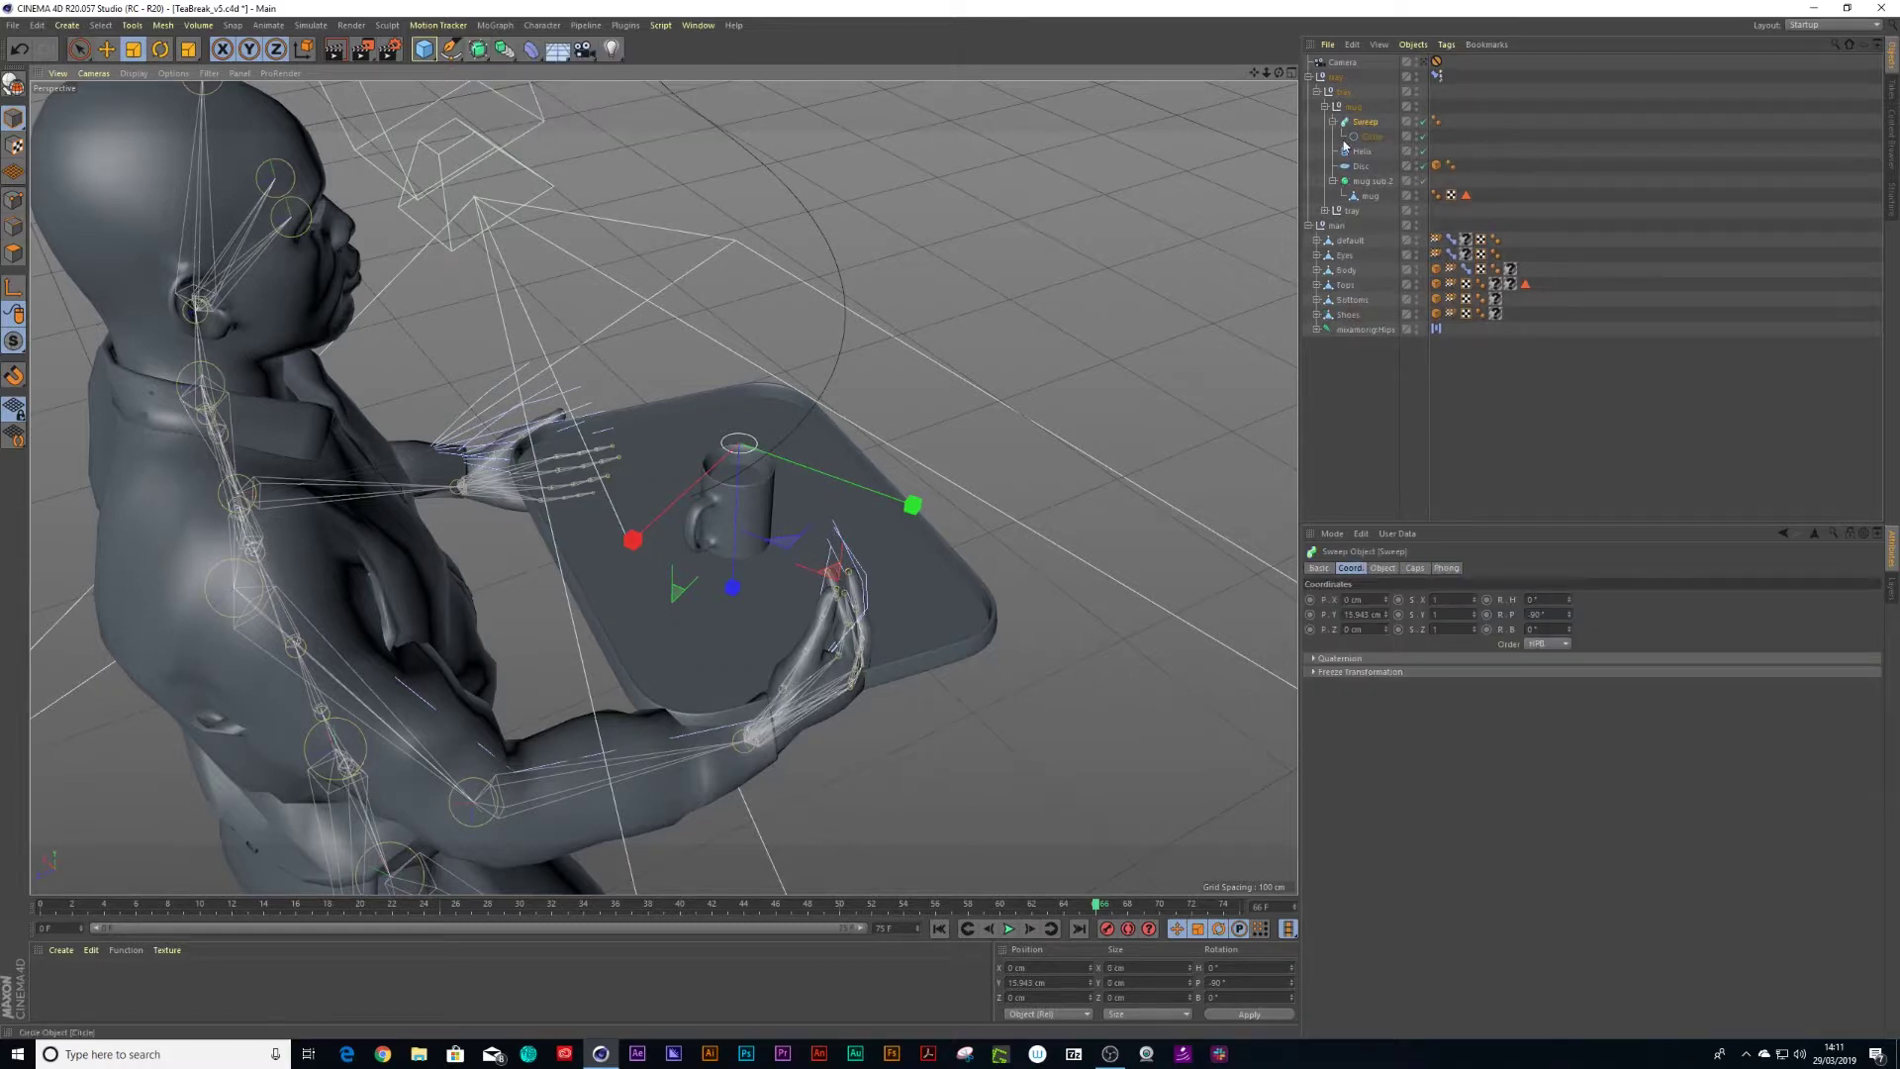
left_click_drag(1361, 155, 1369, 134)
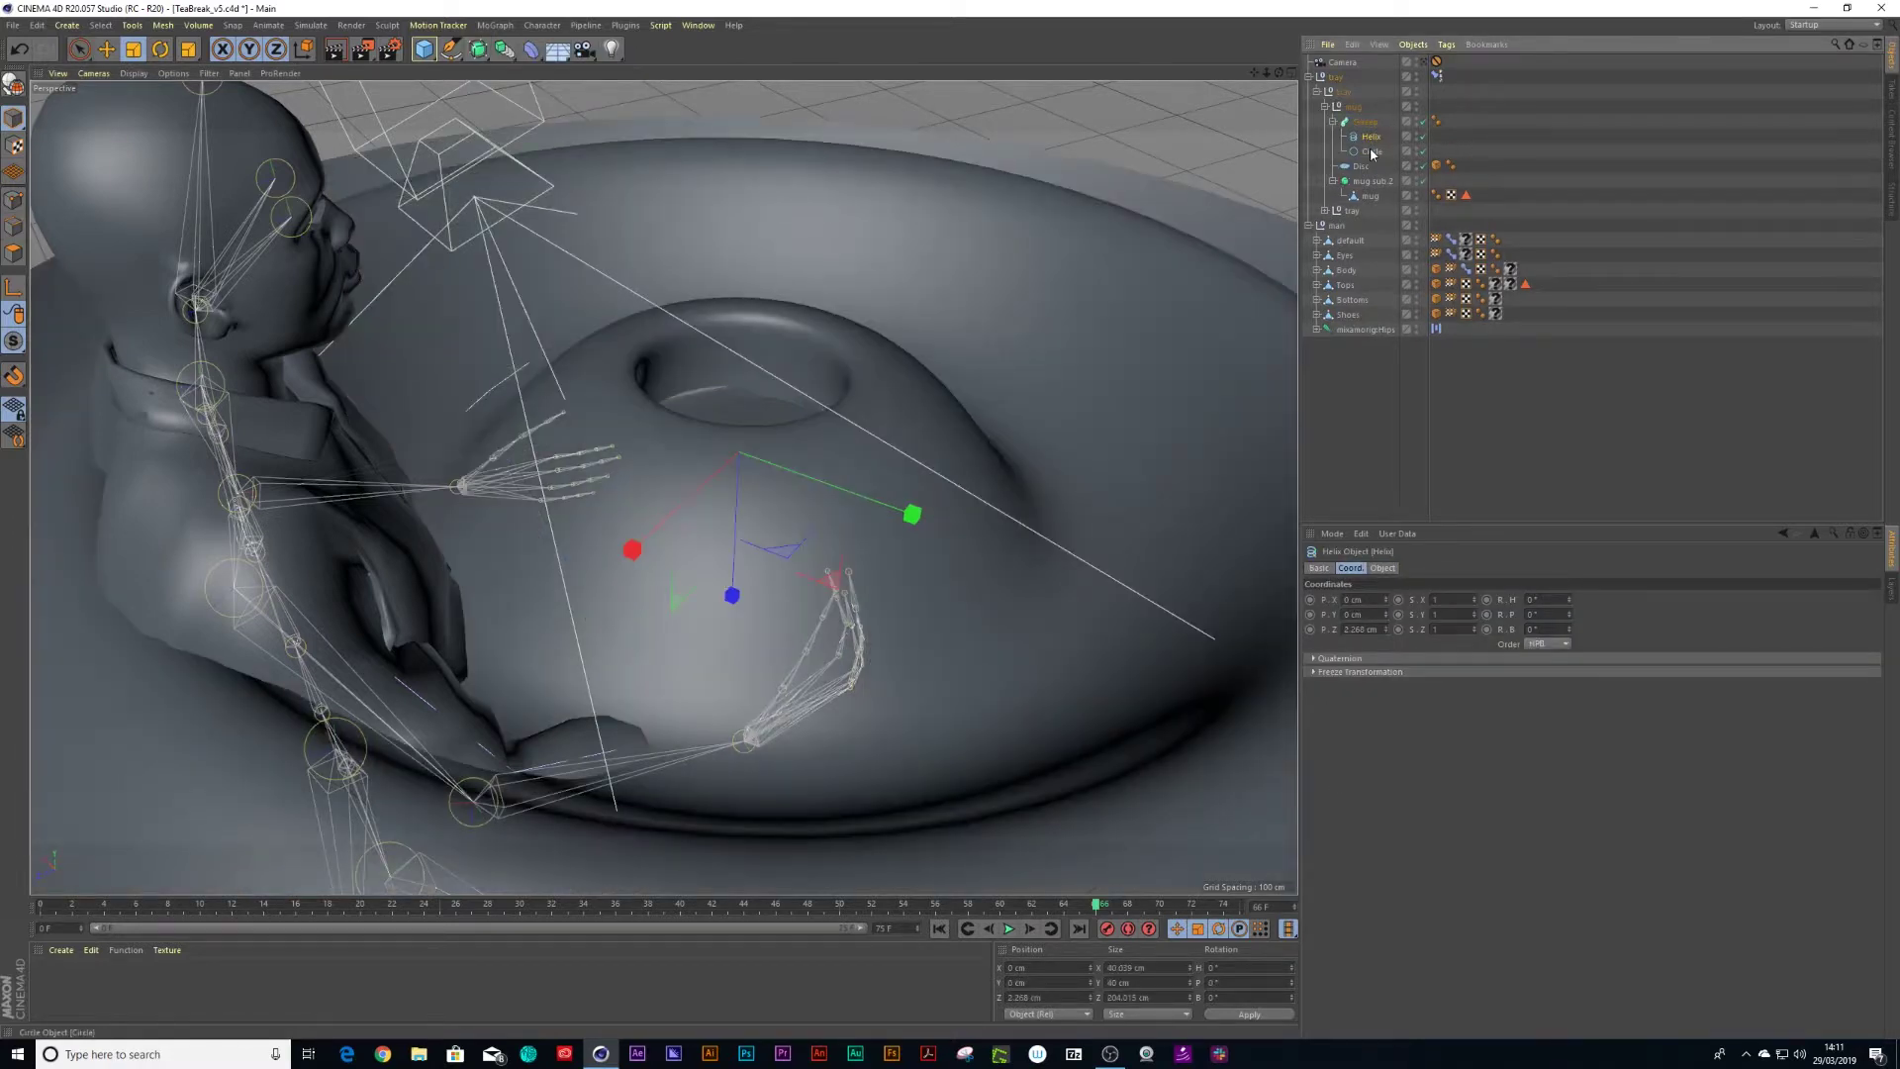
left_click(1373, 153)
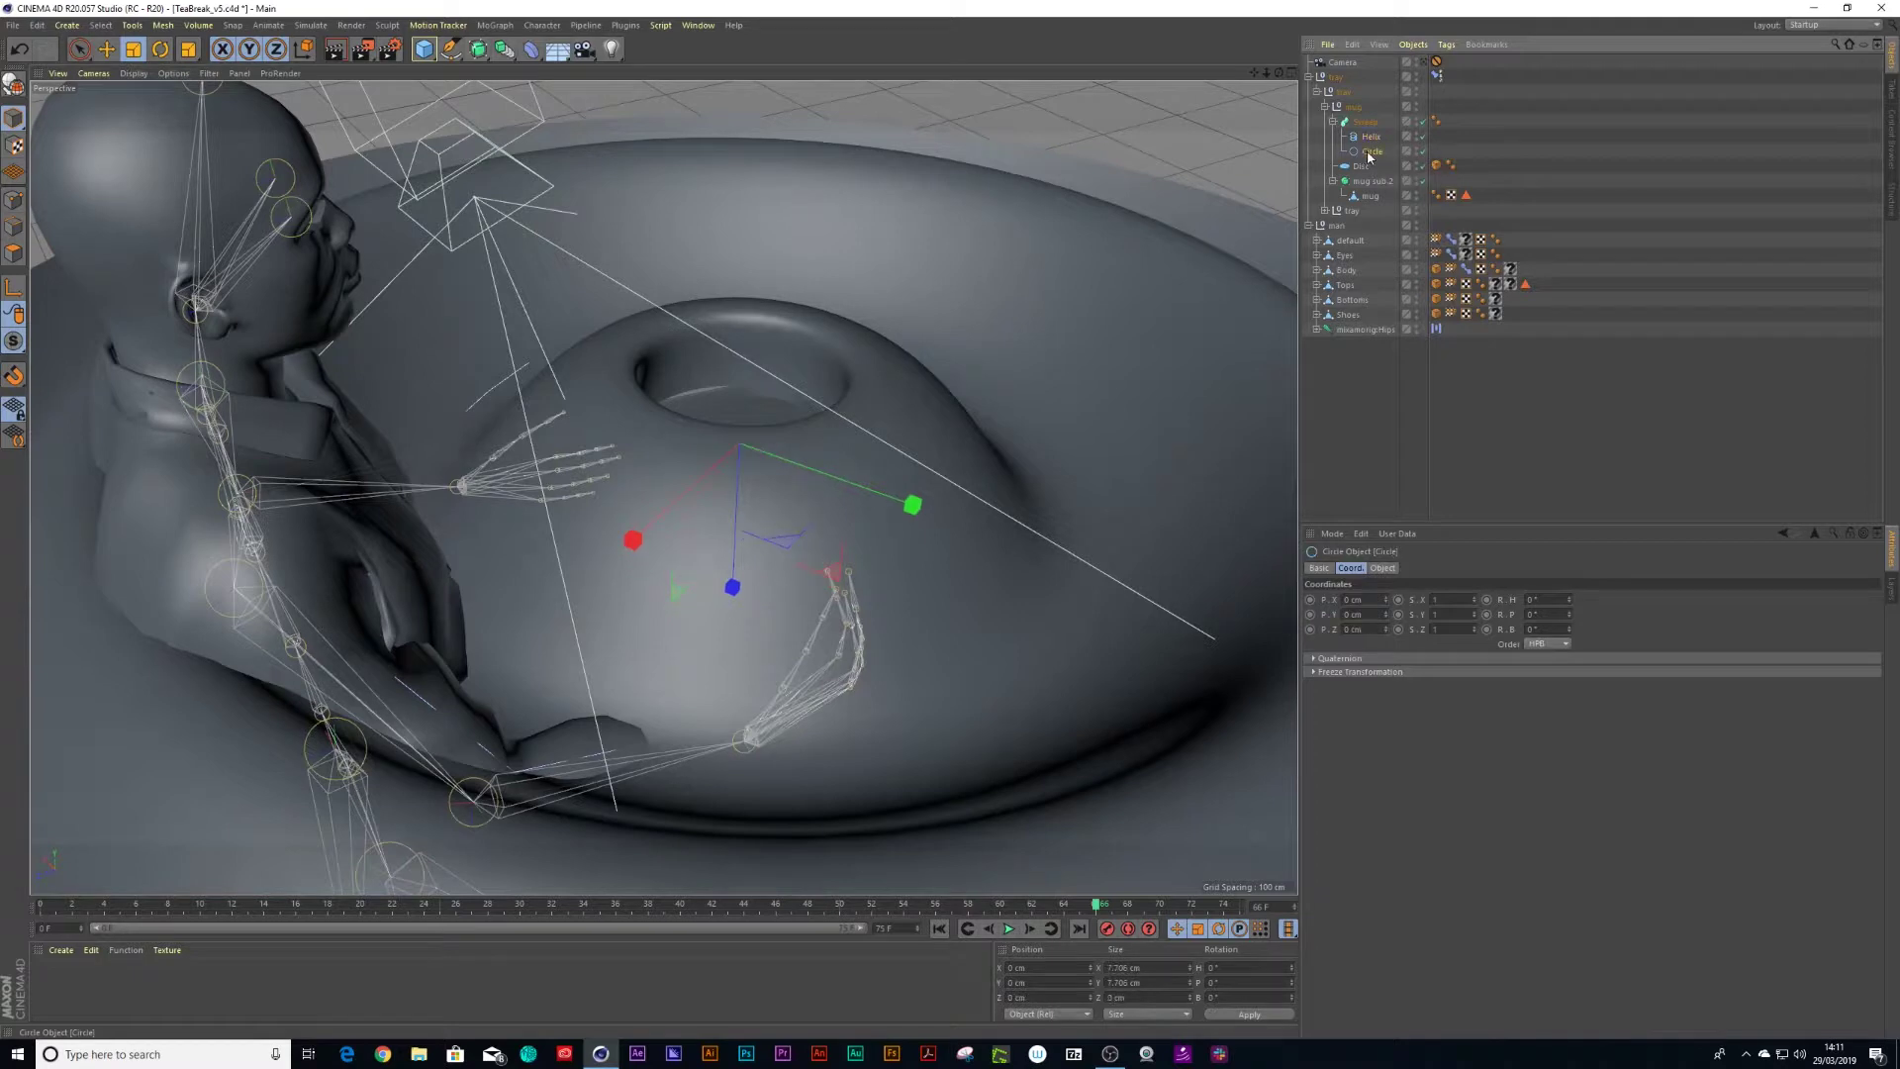
left_click_drag(1373, 136, 1373, 133)
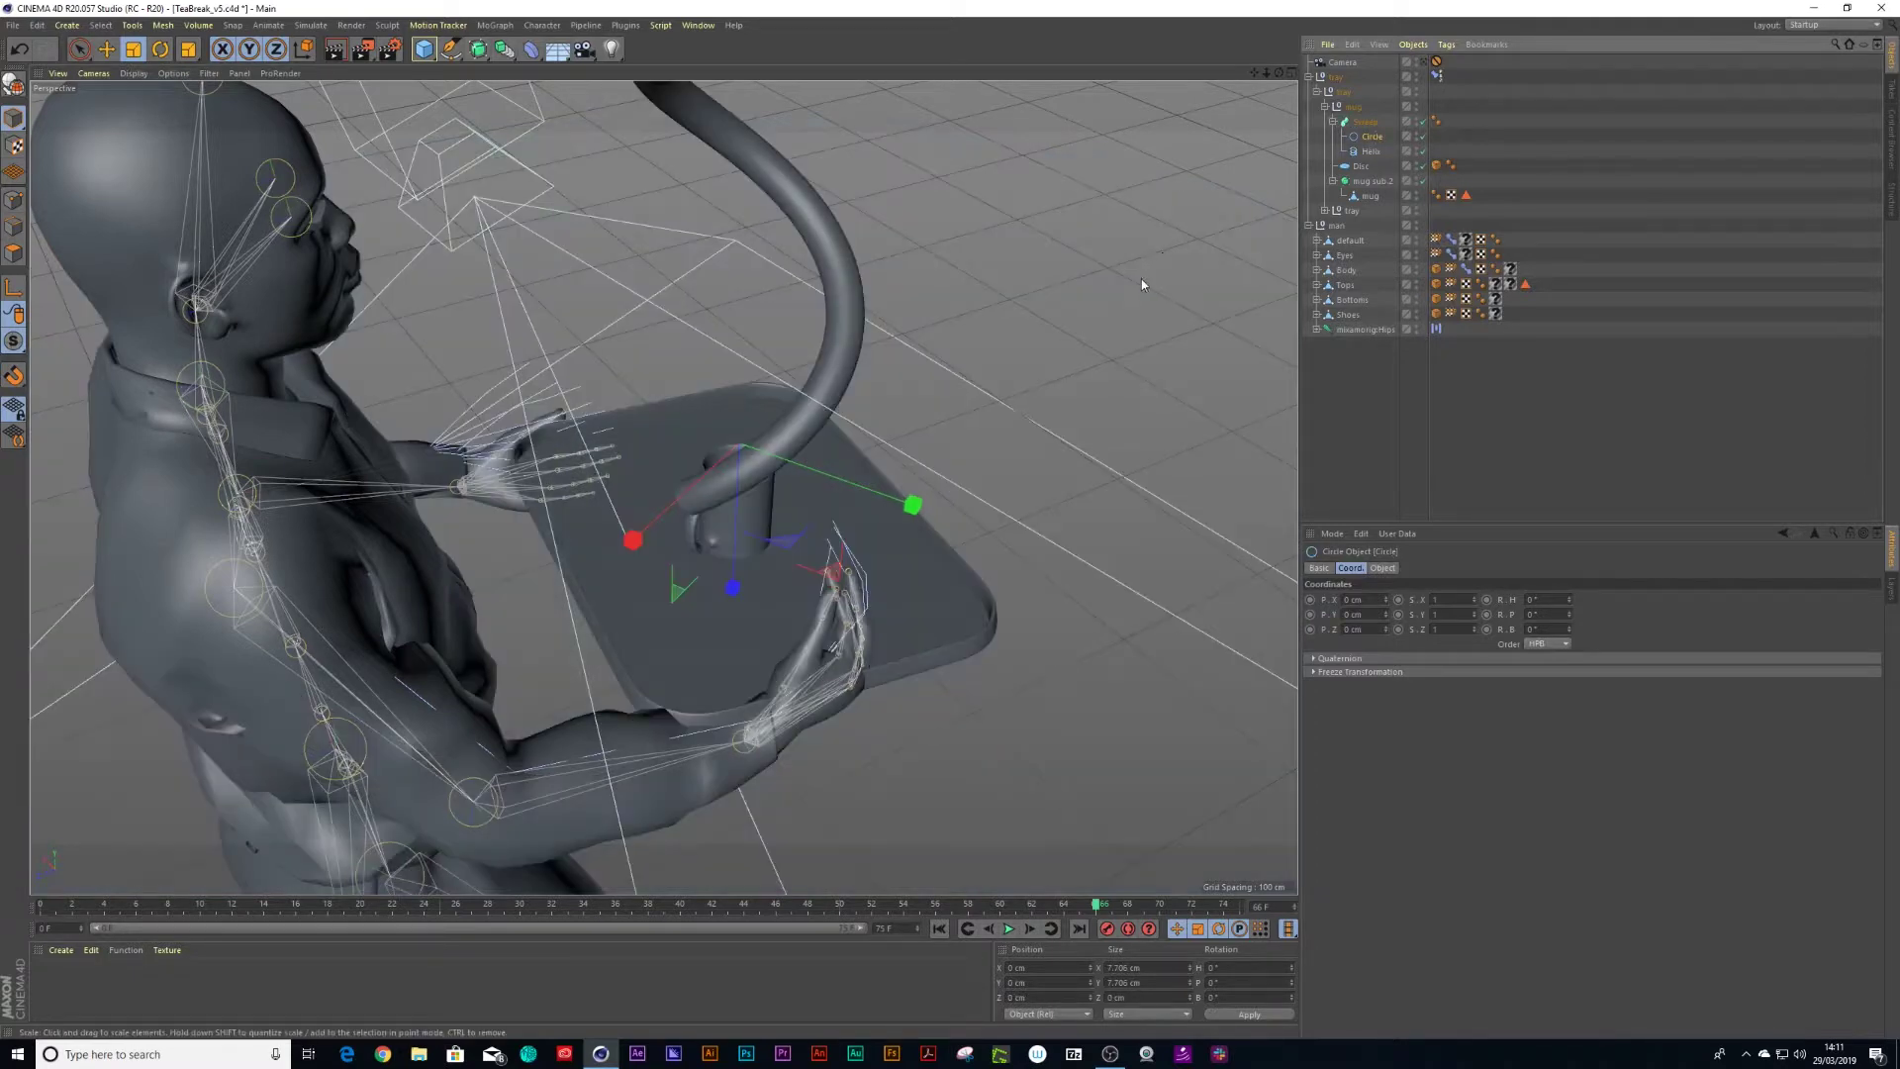
mouse_move(935, 354)
left_mouse_down("alt")
mouse_move(917, 324)
mouse_move(935, 354)
left_mouse_up("alt")
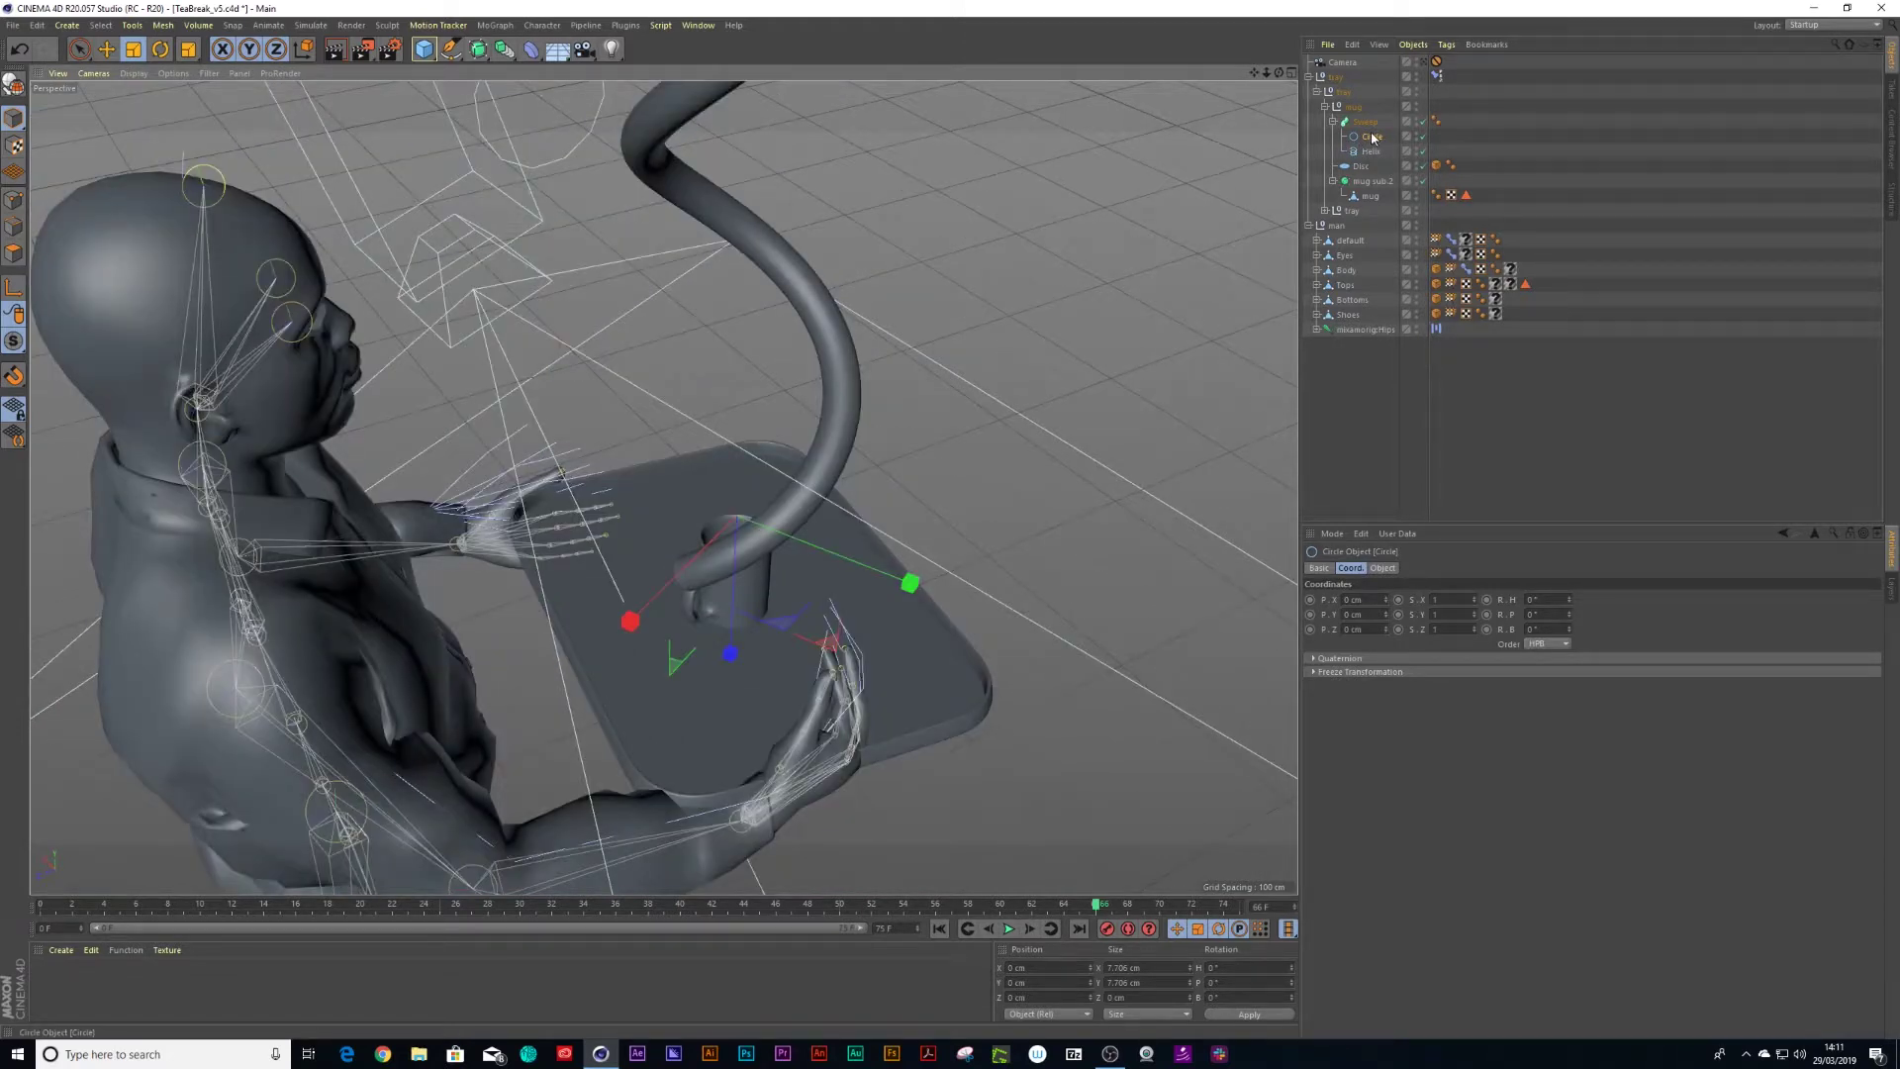
- Taper the start of the sweep by lowering the first point of its Scale curve to about 0.4
left_click(1365, 121)
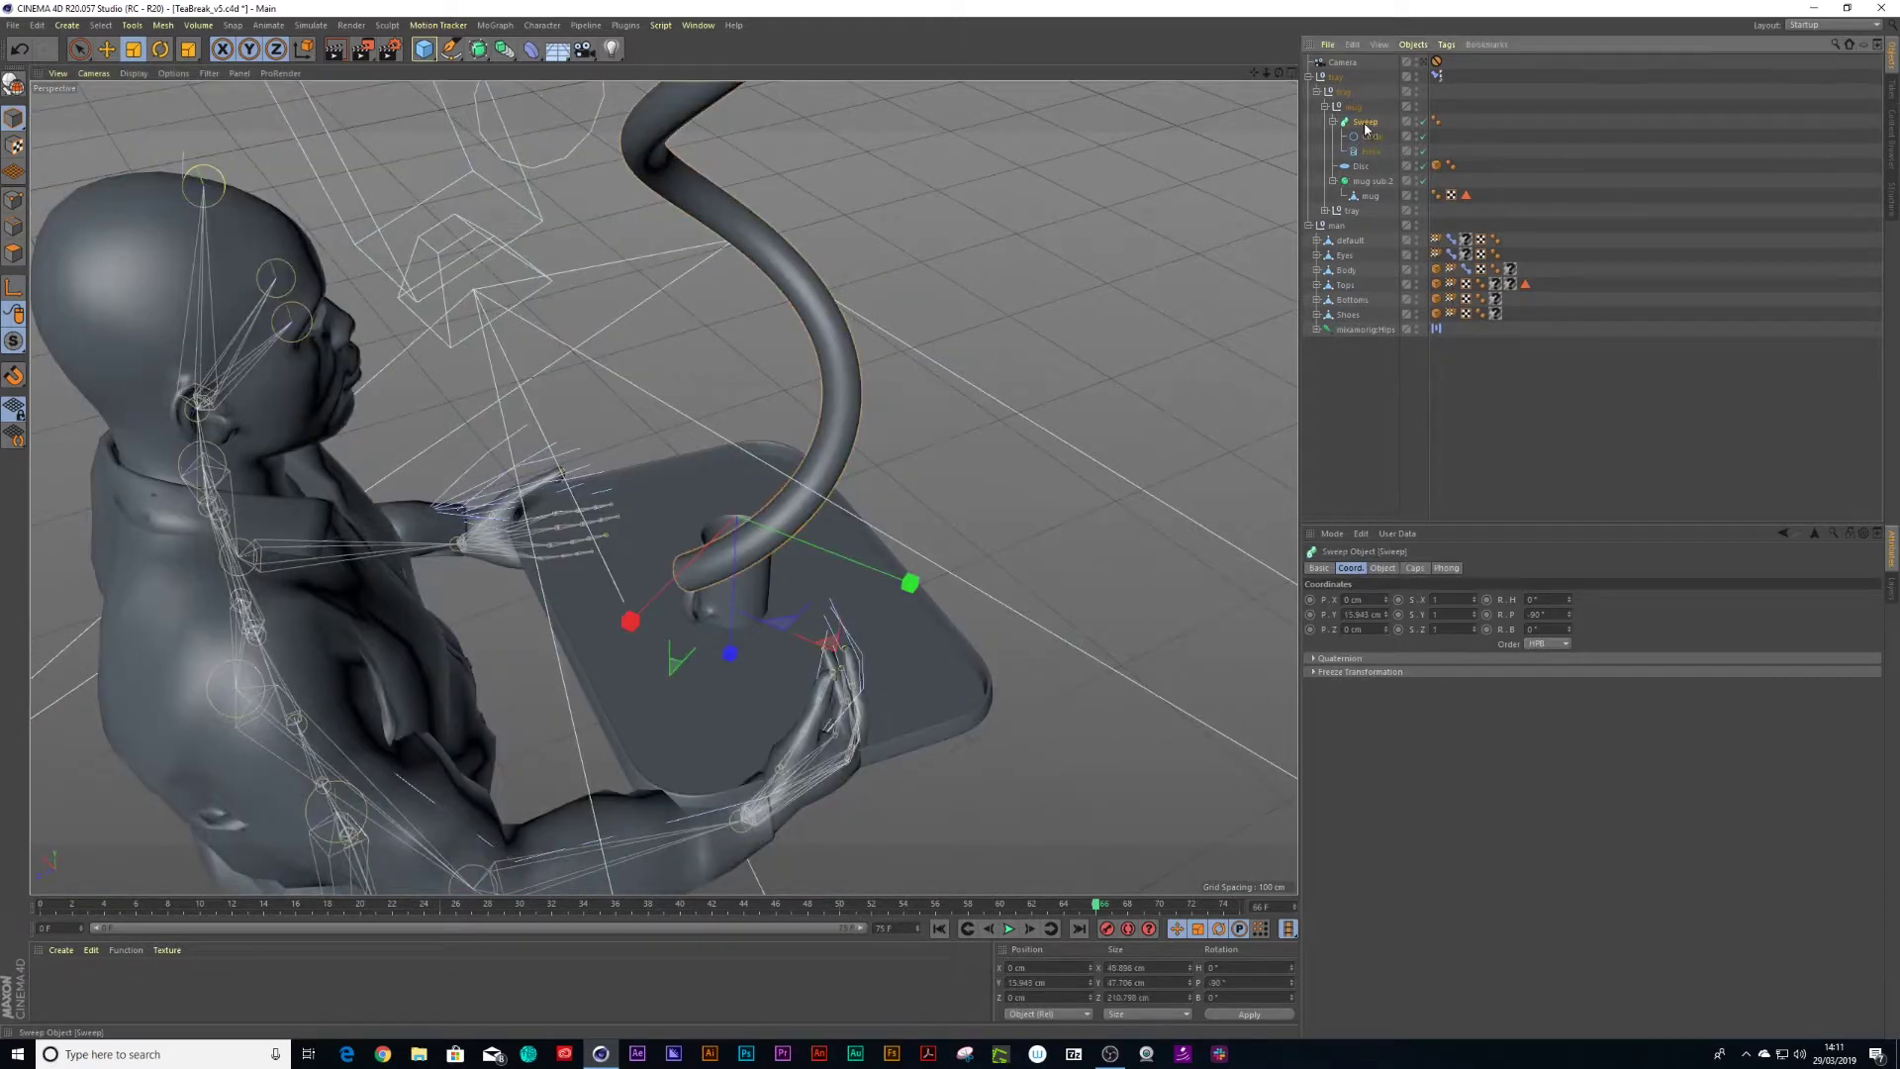
left_click(1383, 569)
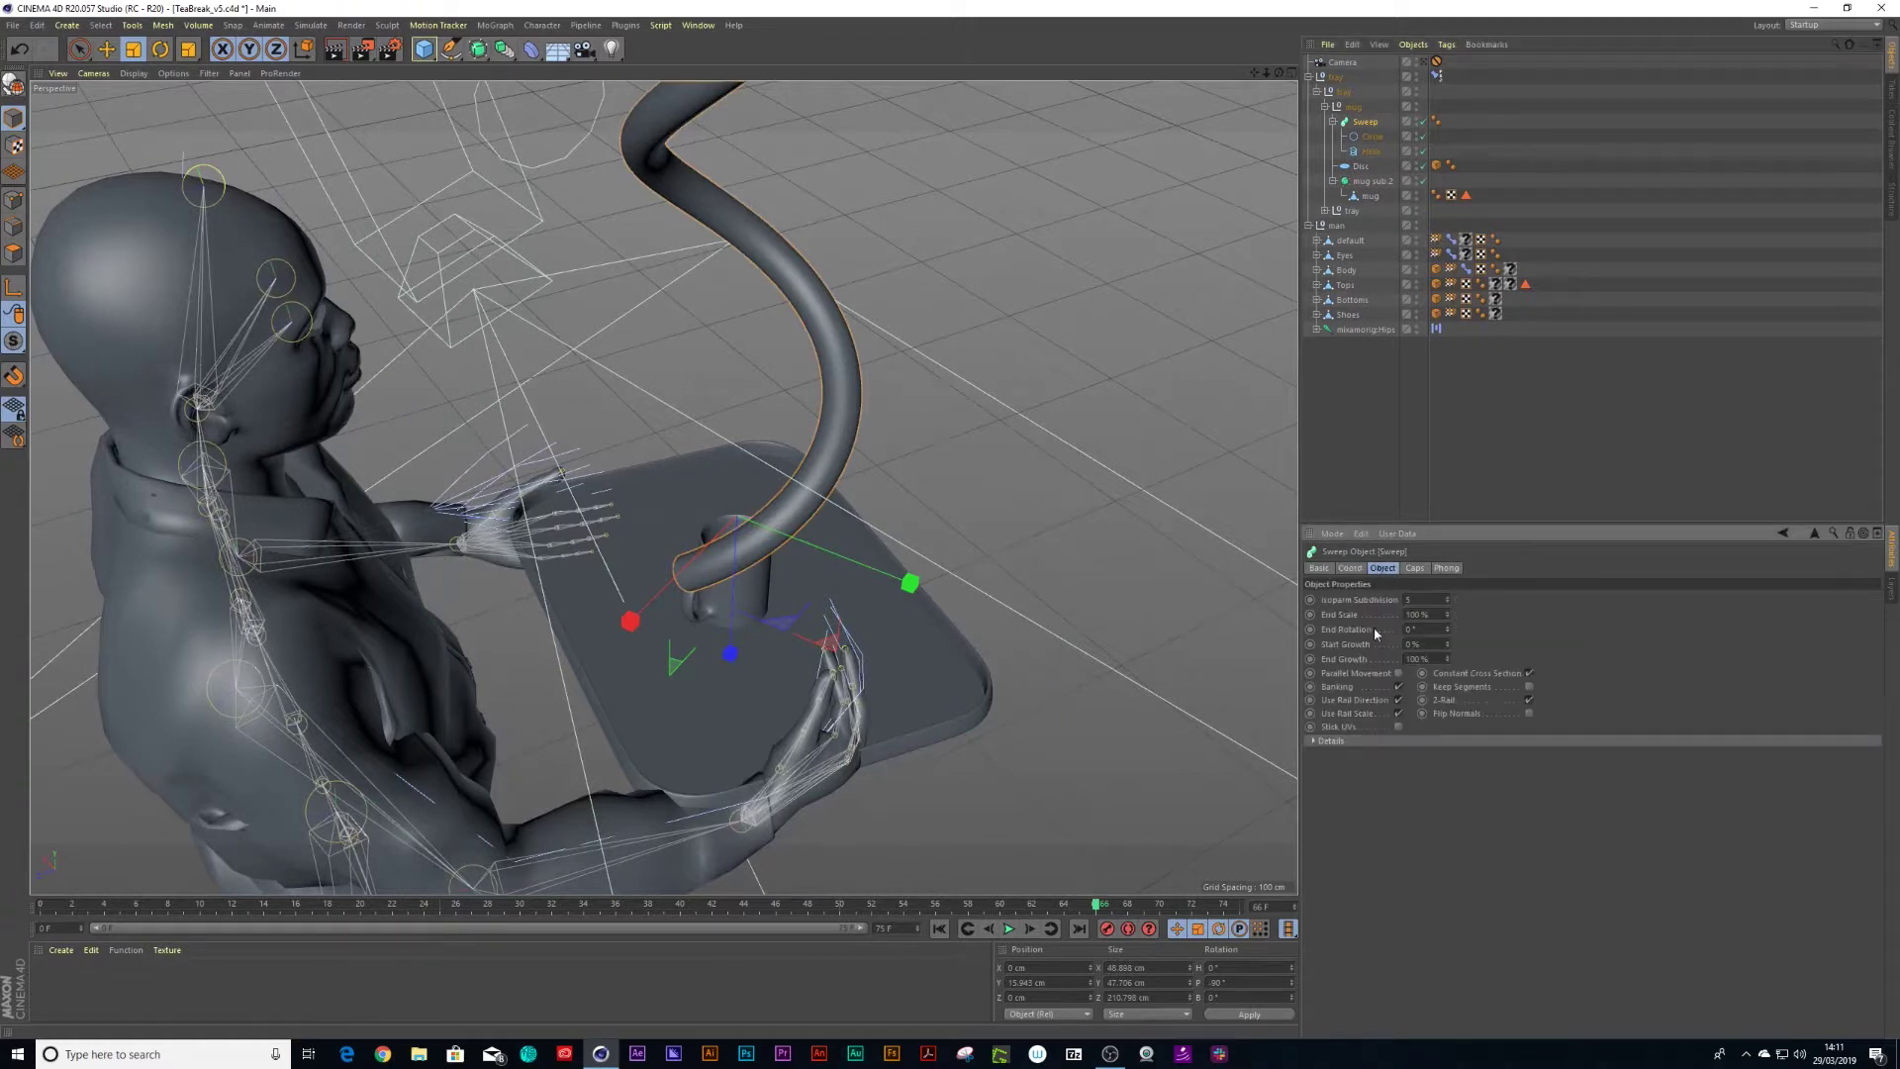
left_click(1313, 742)
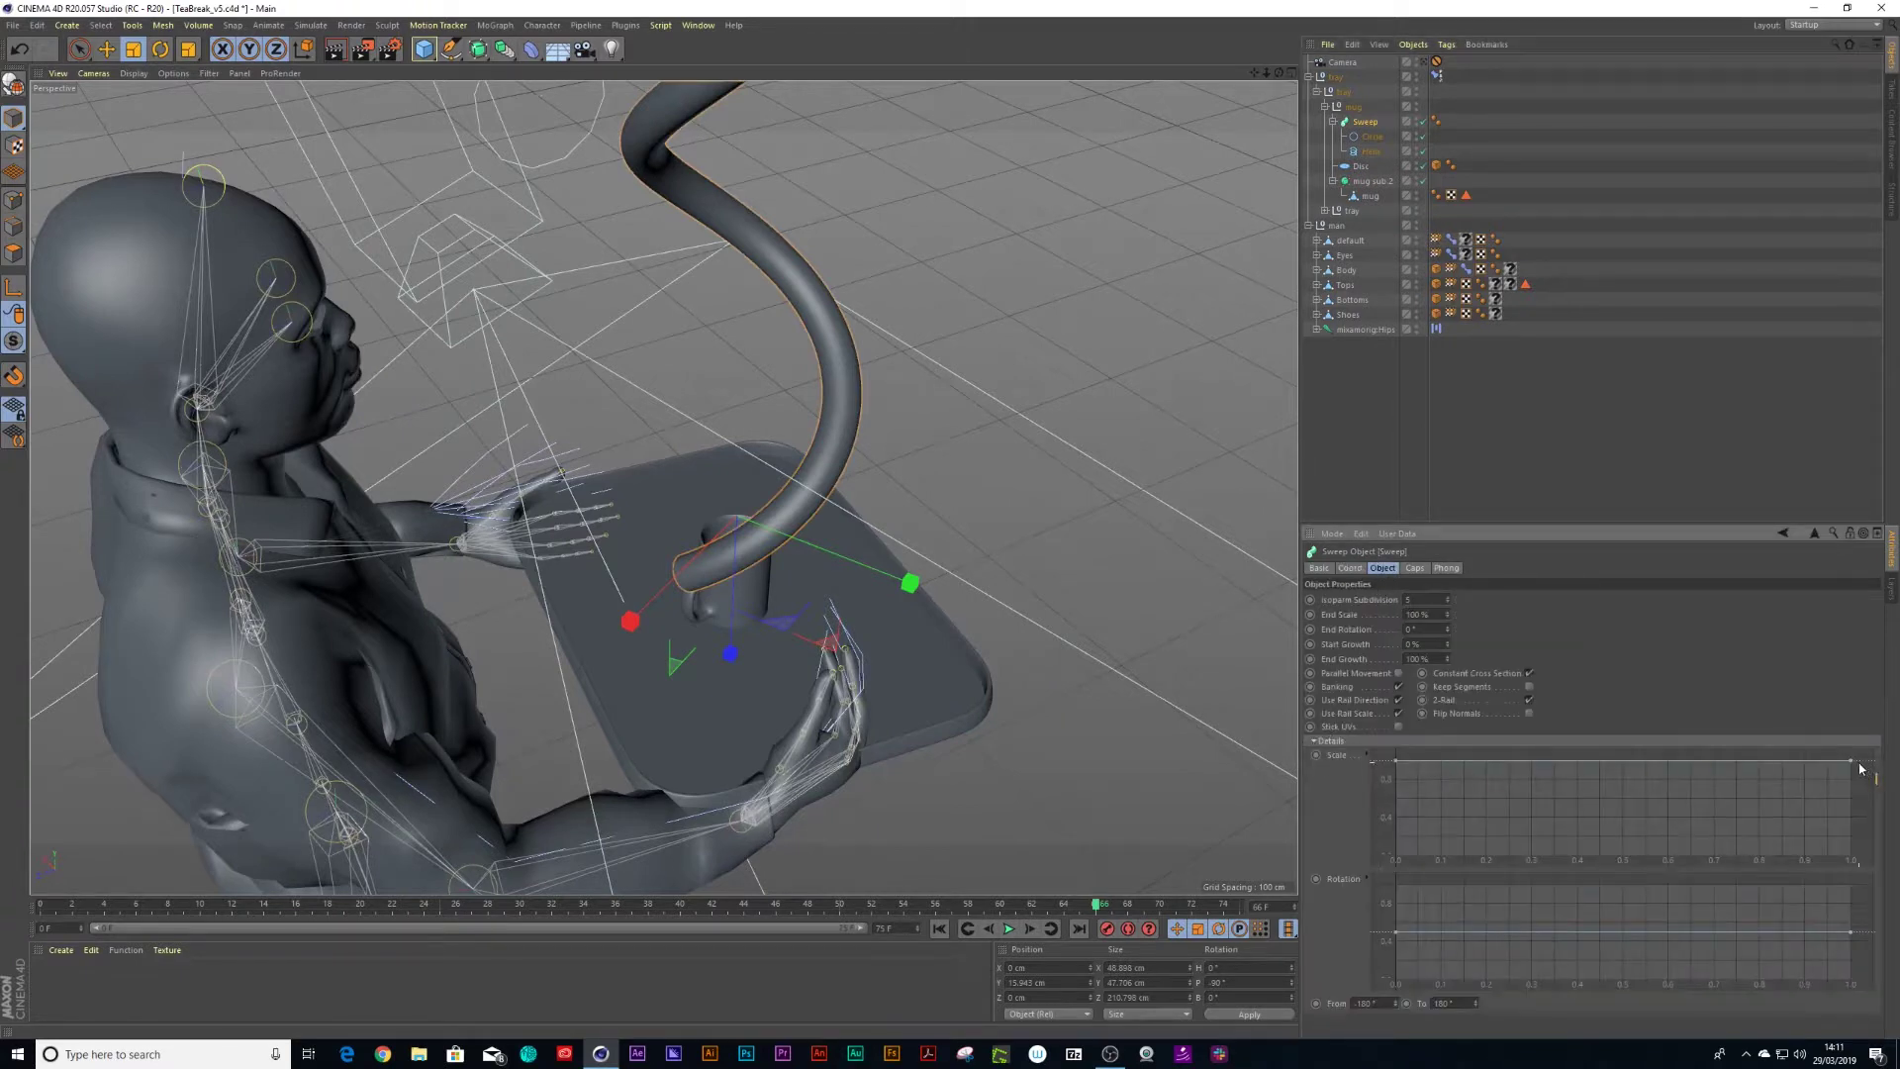
left_click_drag(1851, 761, 1833, 796)
key("ctrl+z")
left_click_drag(1394, 762, 1440, 715)
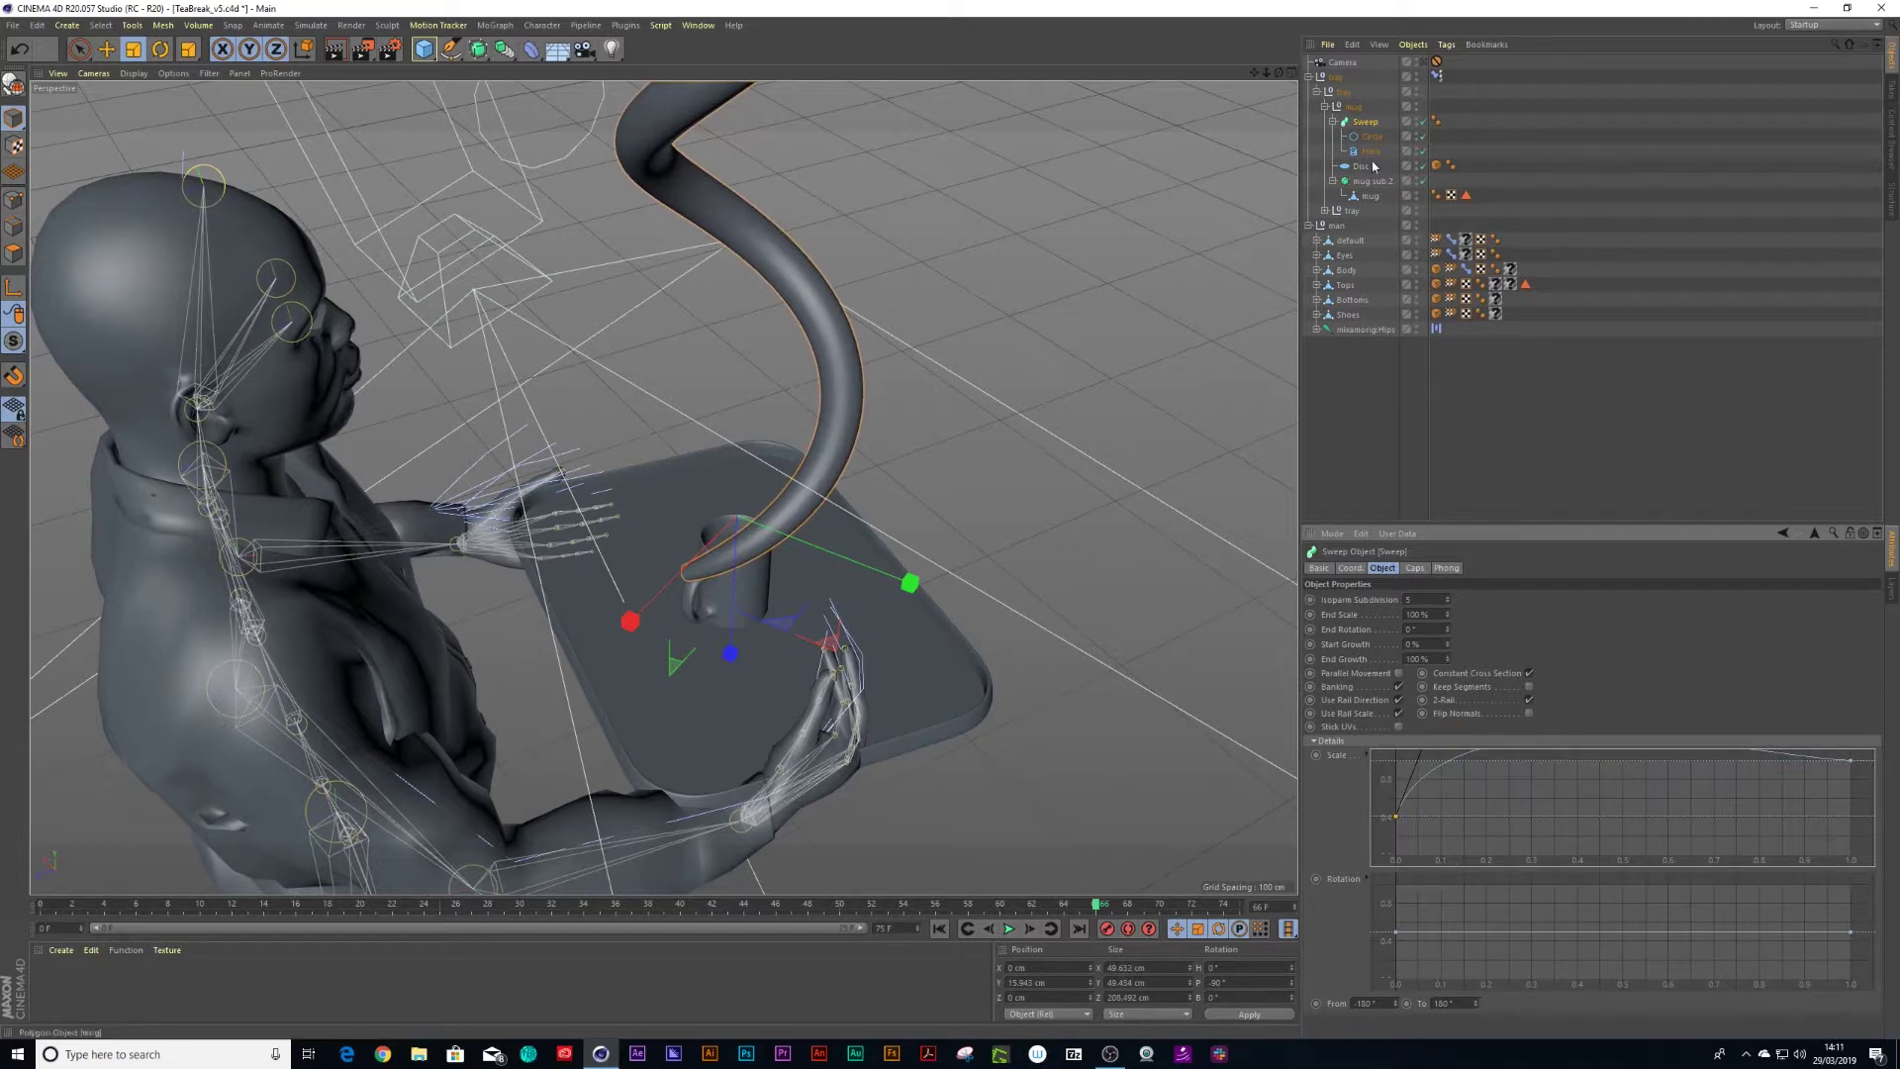
- Move the sweep so its tapered start sits inside the mug, and play the animation through the scene camera
key("space")
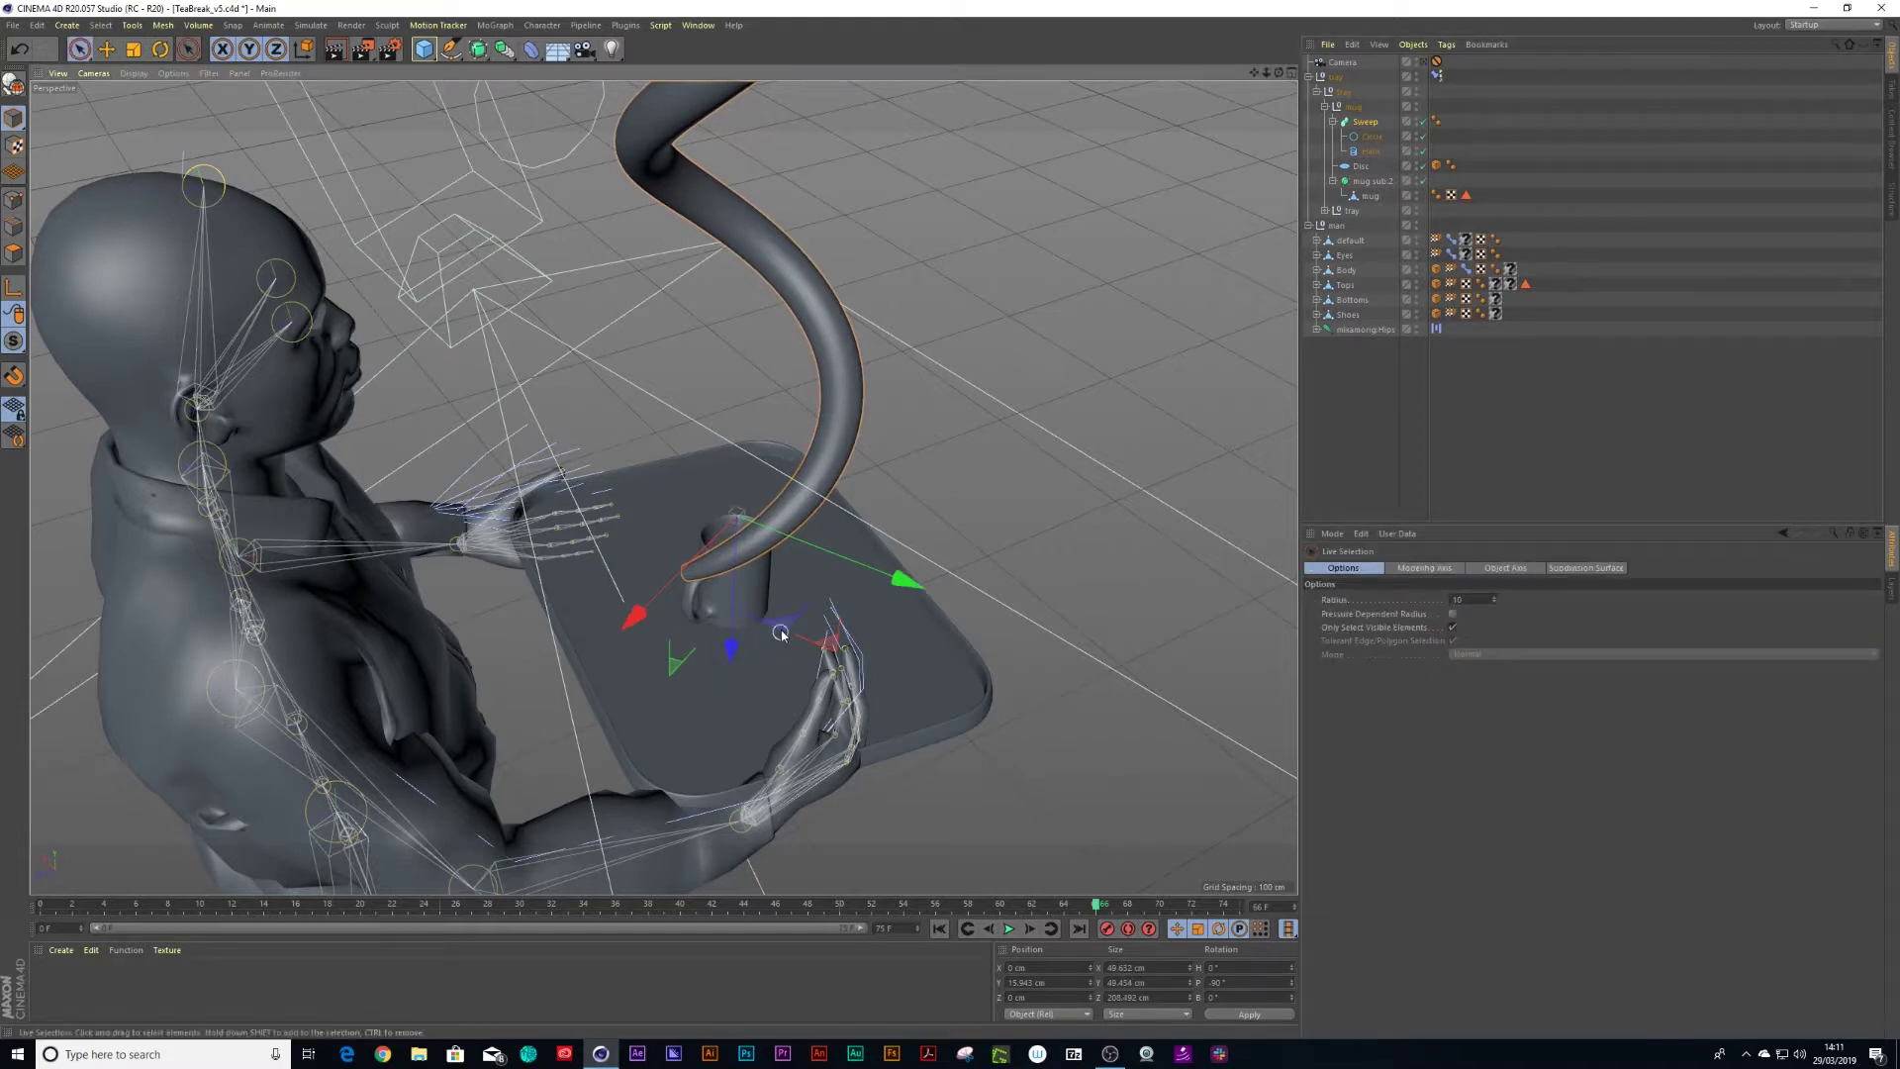
mouse_move(789, 625)
left_mouse_down()
mouse_move(833, 593)
mouse_move(773, 656)
mouse_move(825, 623)
mouse_move(812, 602)
left_mouse_up()
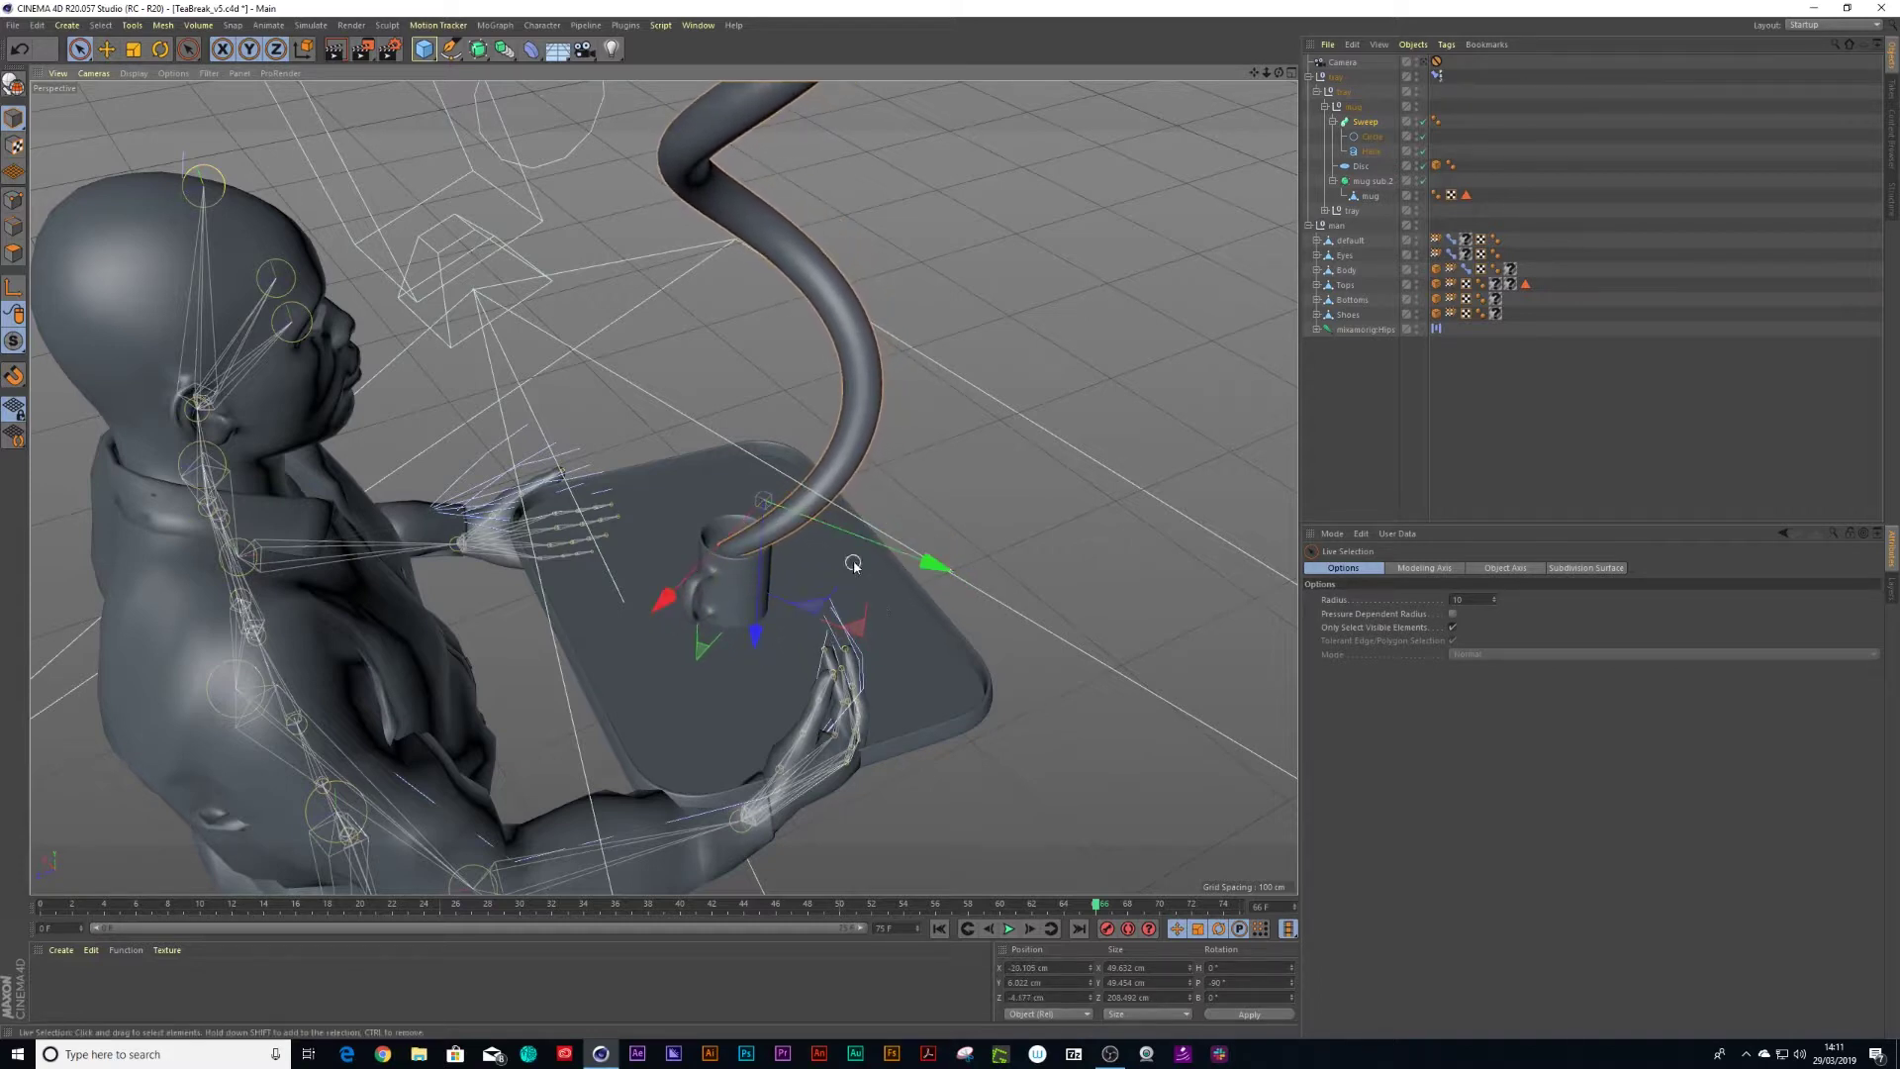
left_click(1423, 61)
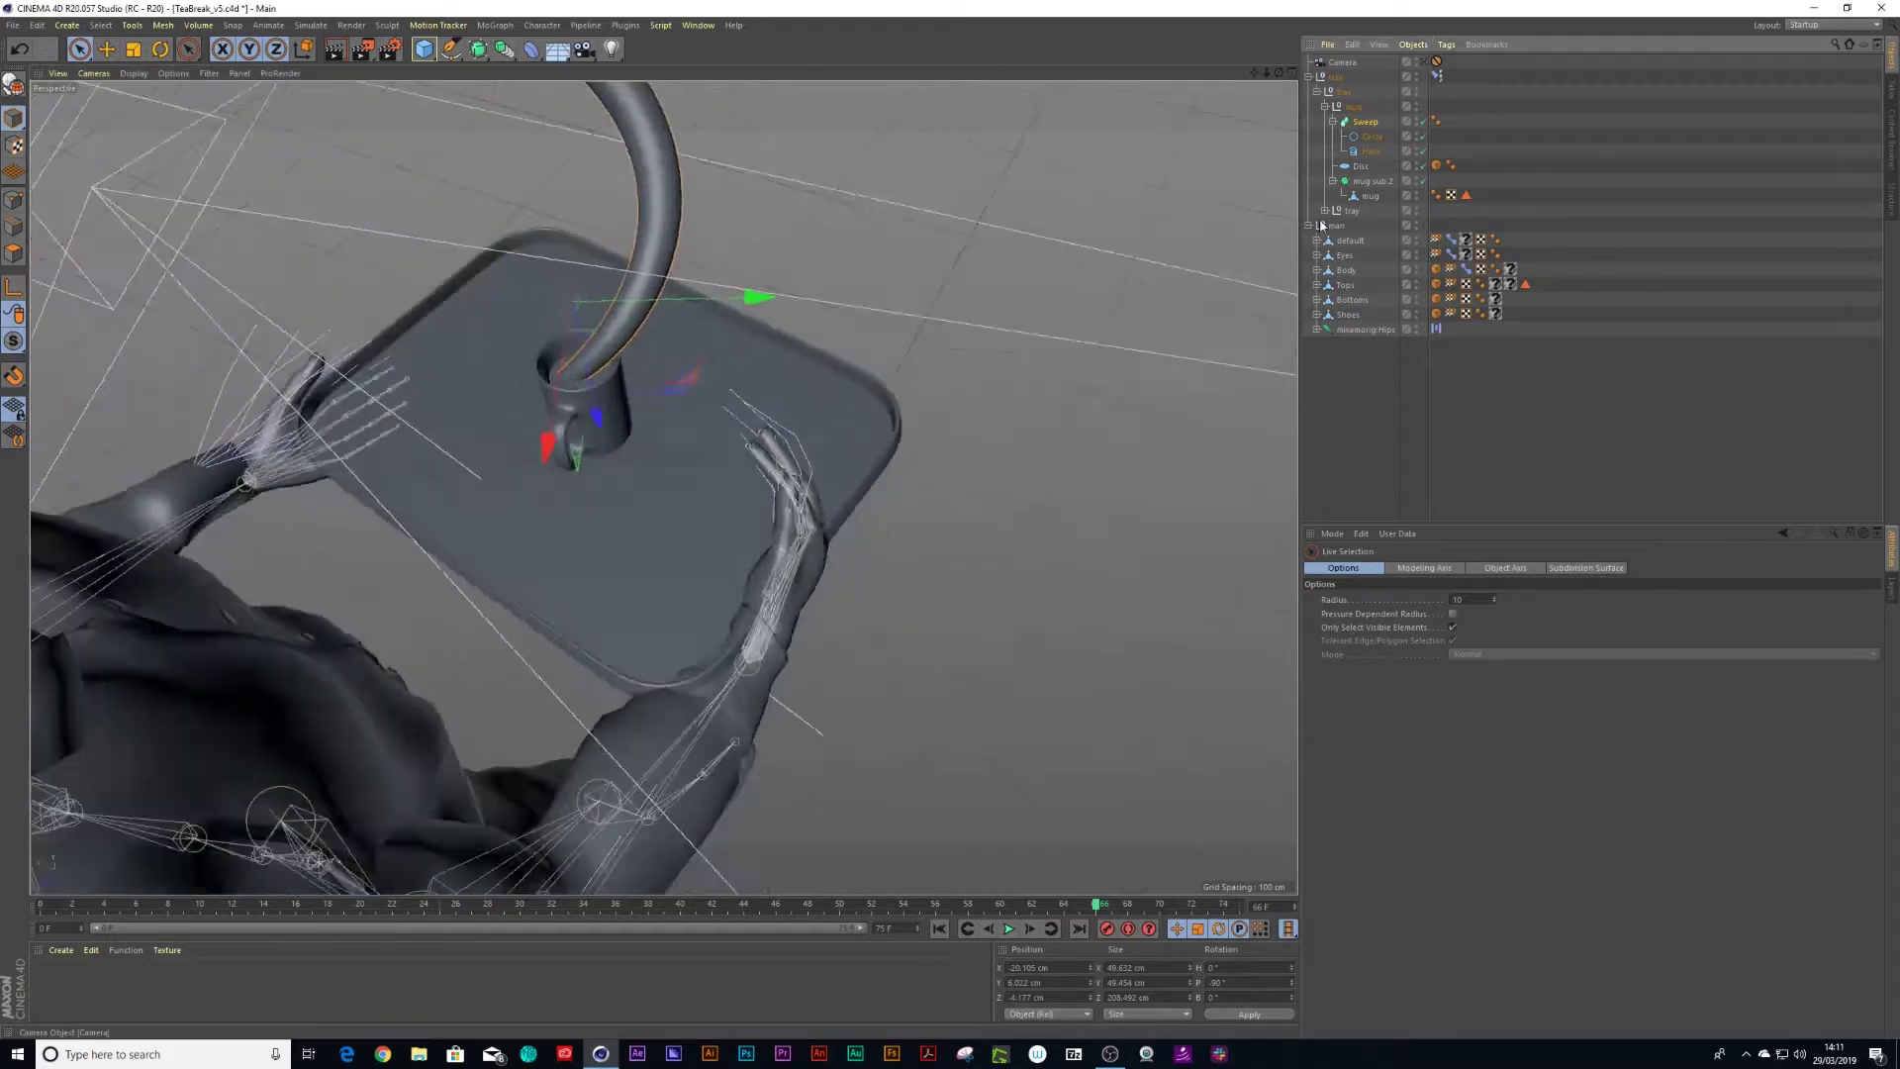
left_click(1009, 929)
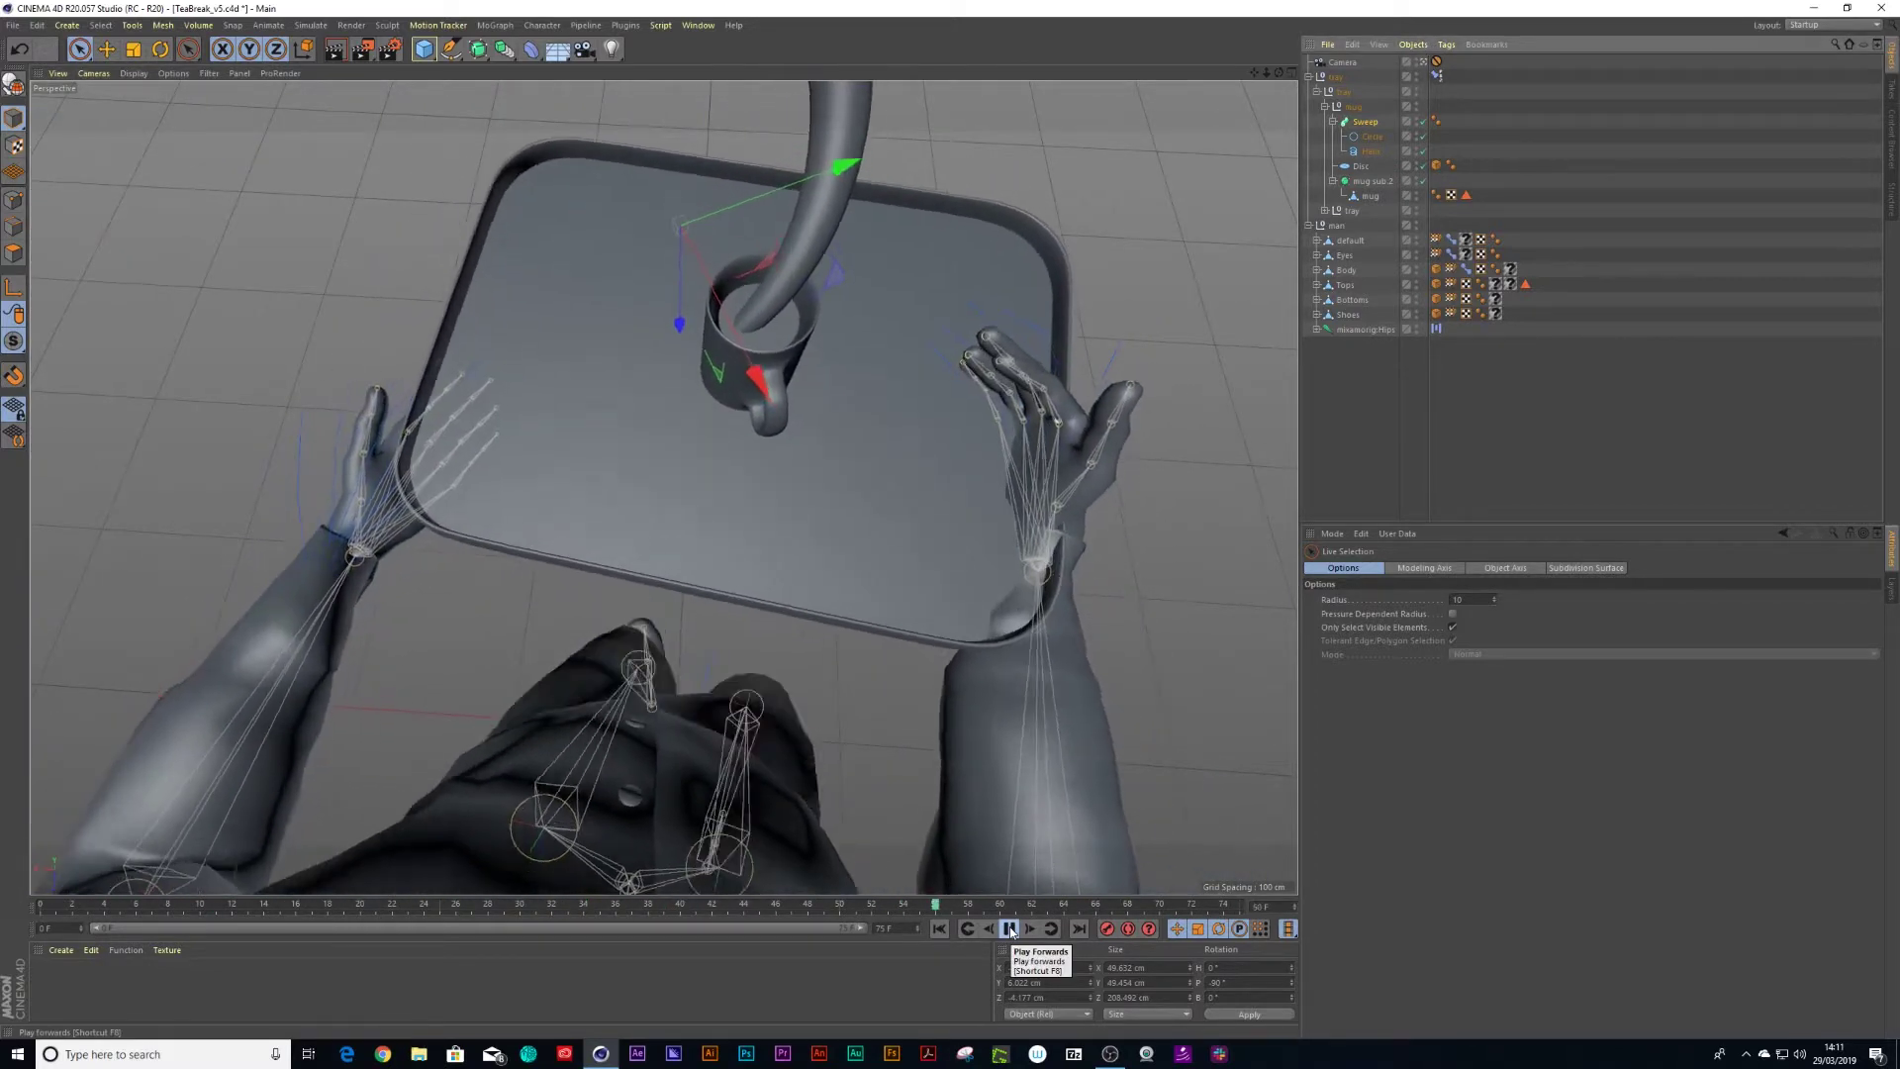
left_click(1010, 928)
- Try rotating the helix's bank to 91° and undo the rotation
left_click(1374, 152)
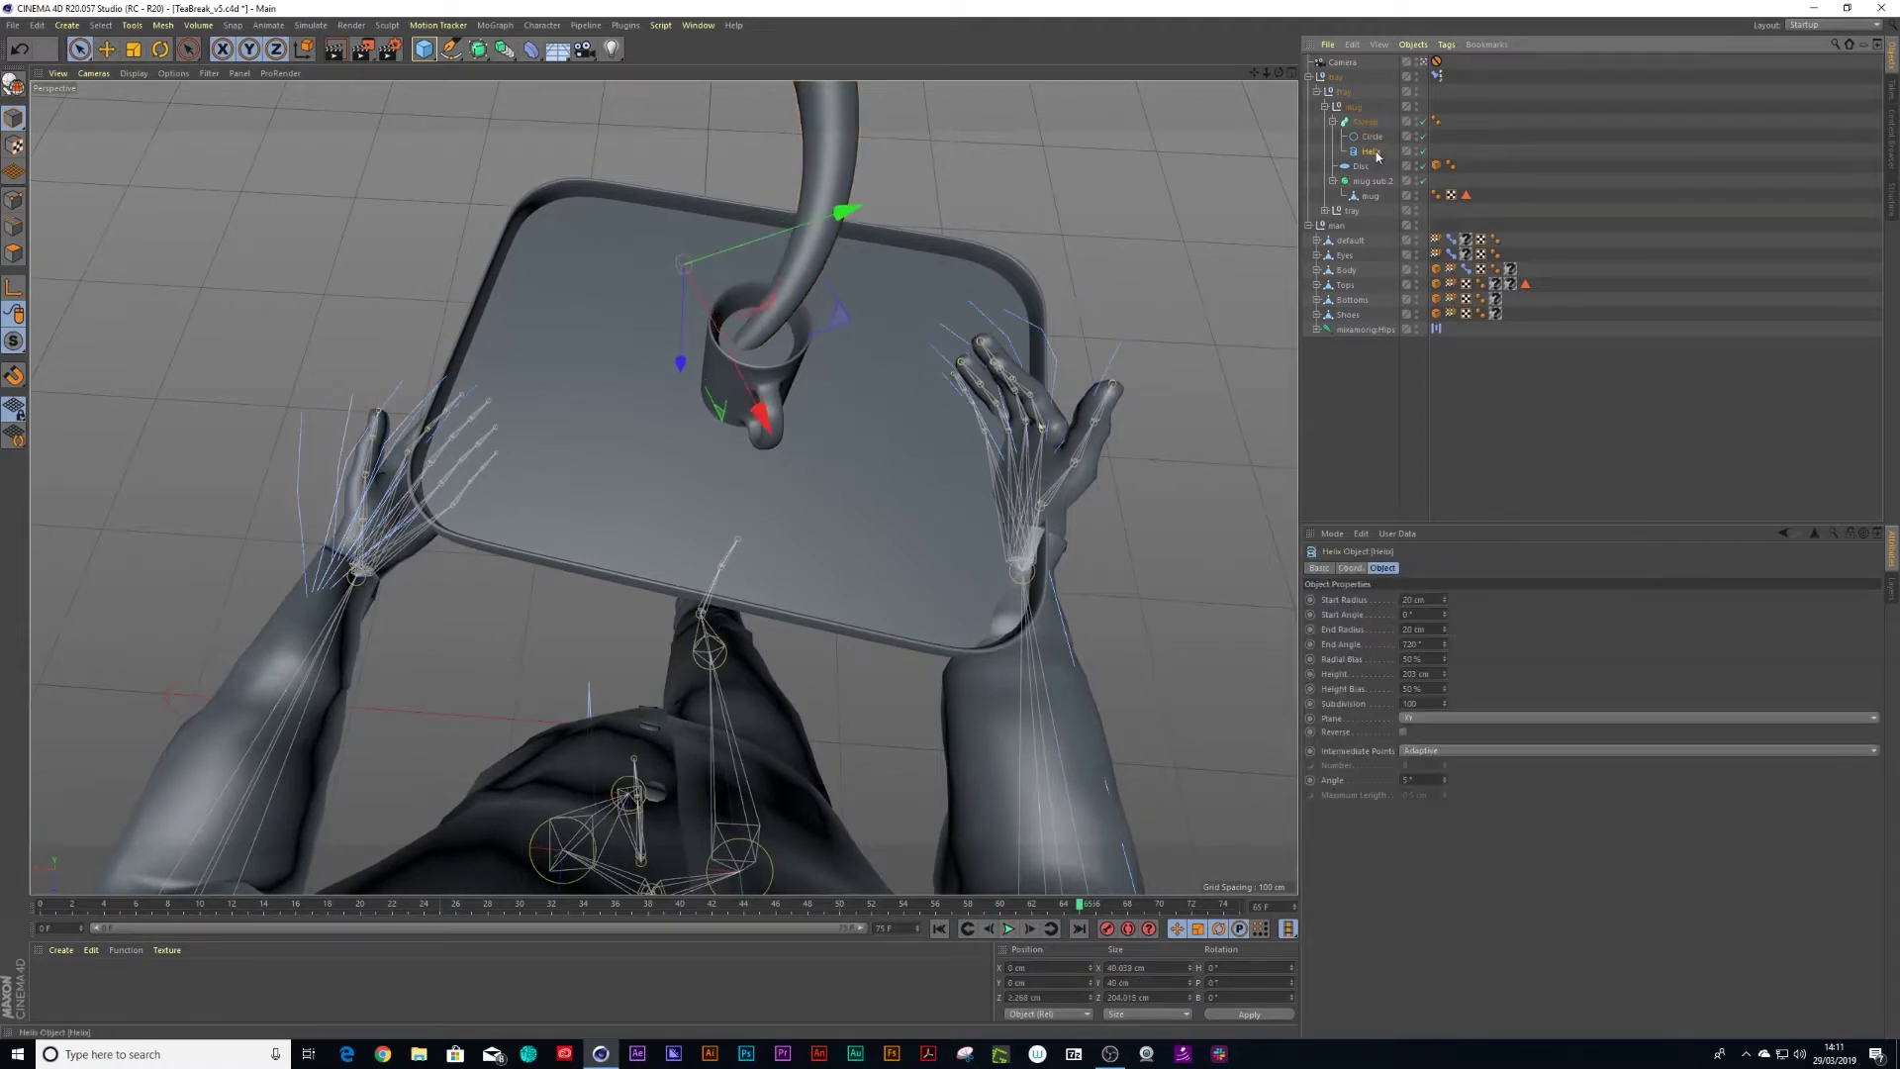
left_click(1350, 568)
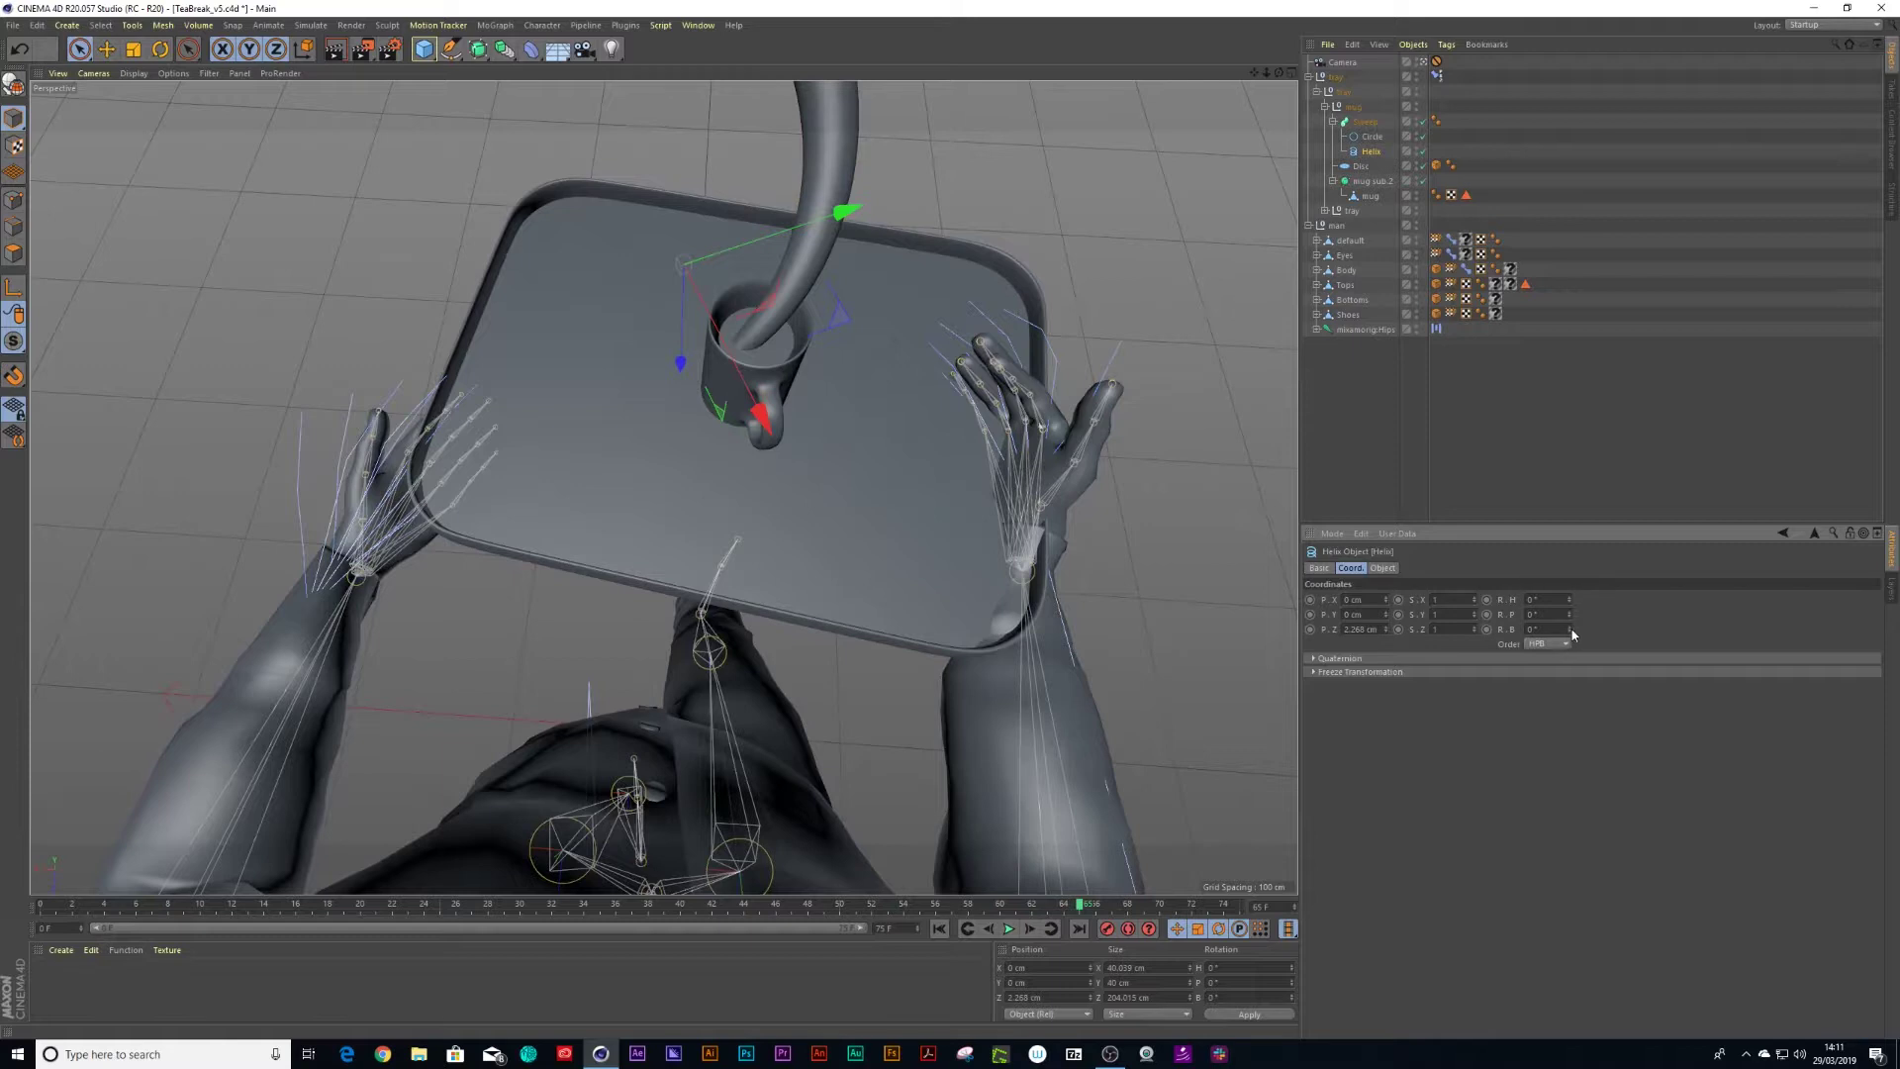
left_click_drag(1572, 634, 1574, 573)
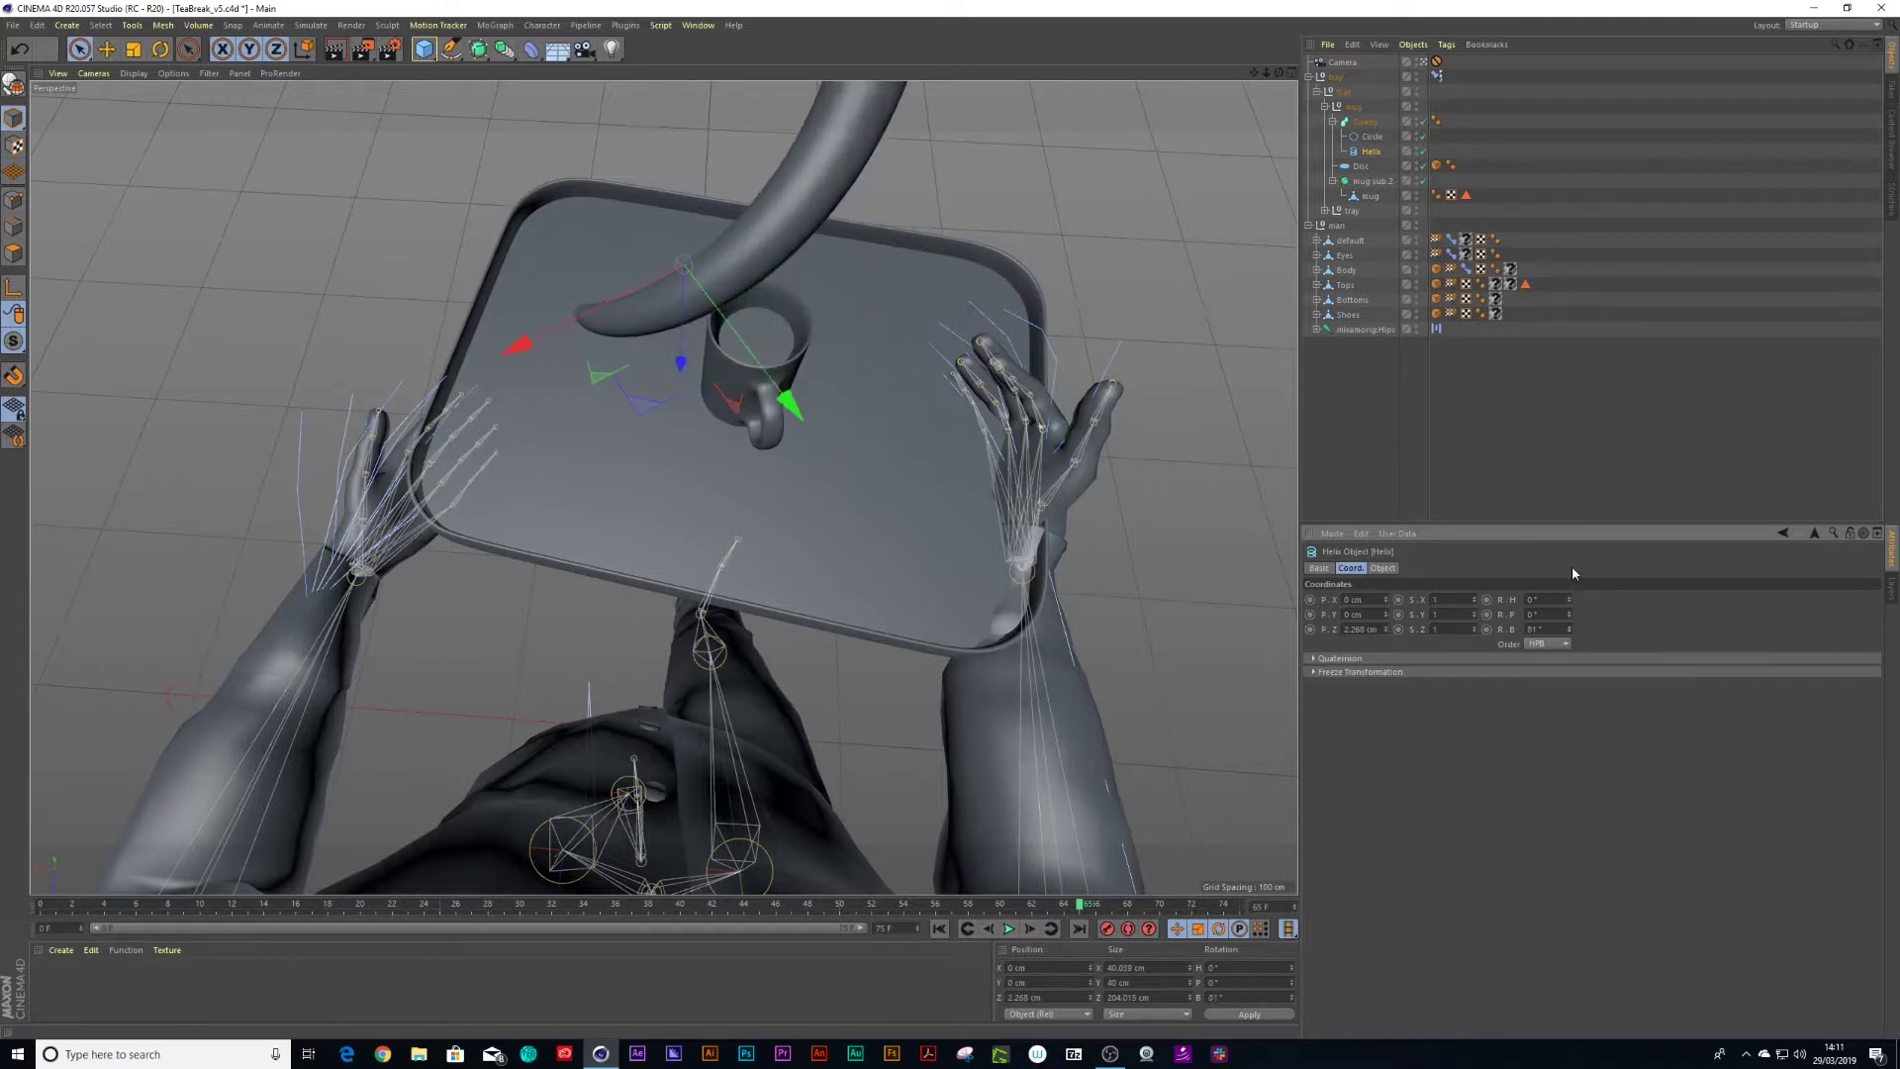
key("ctrl+z")
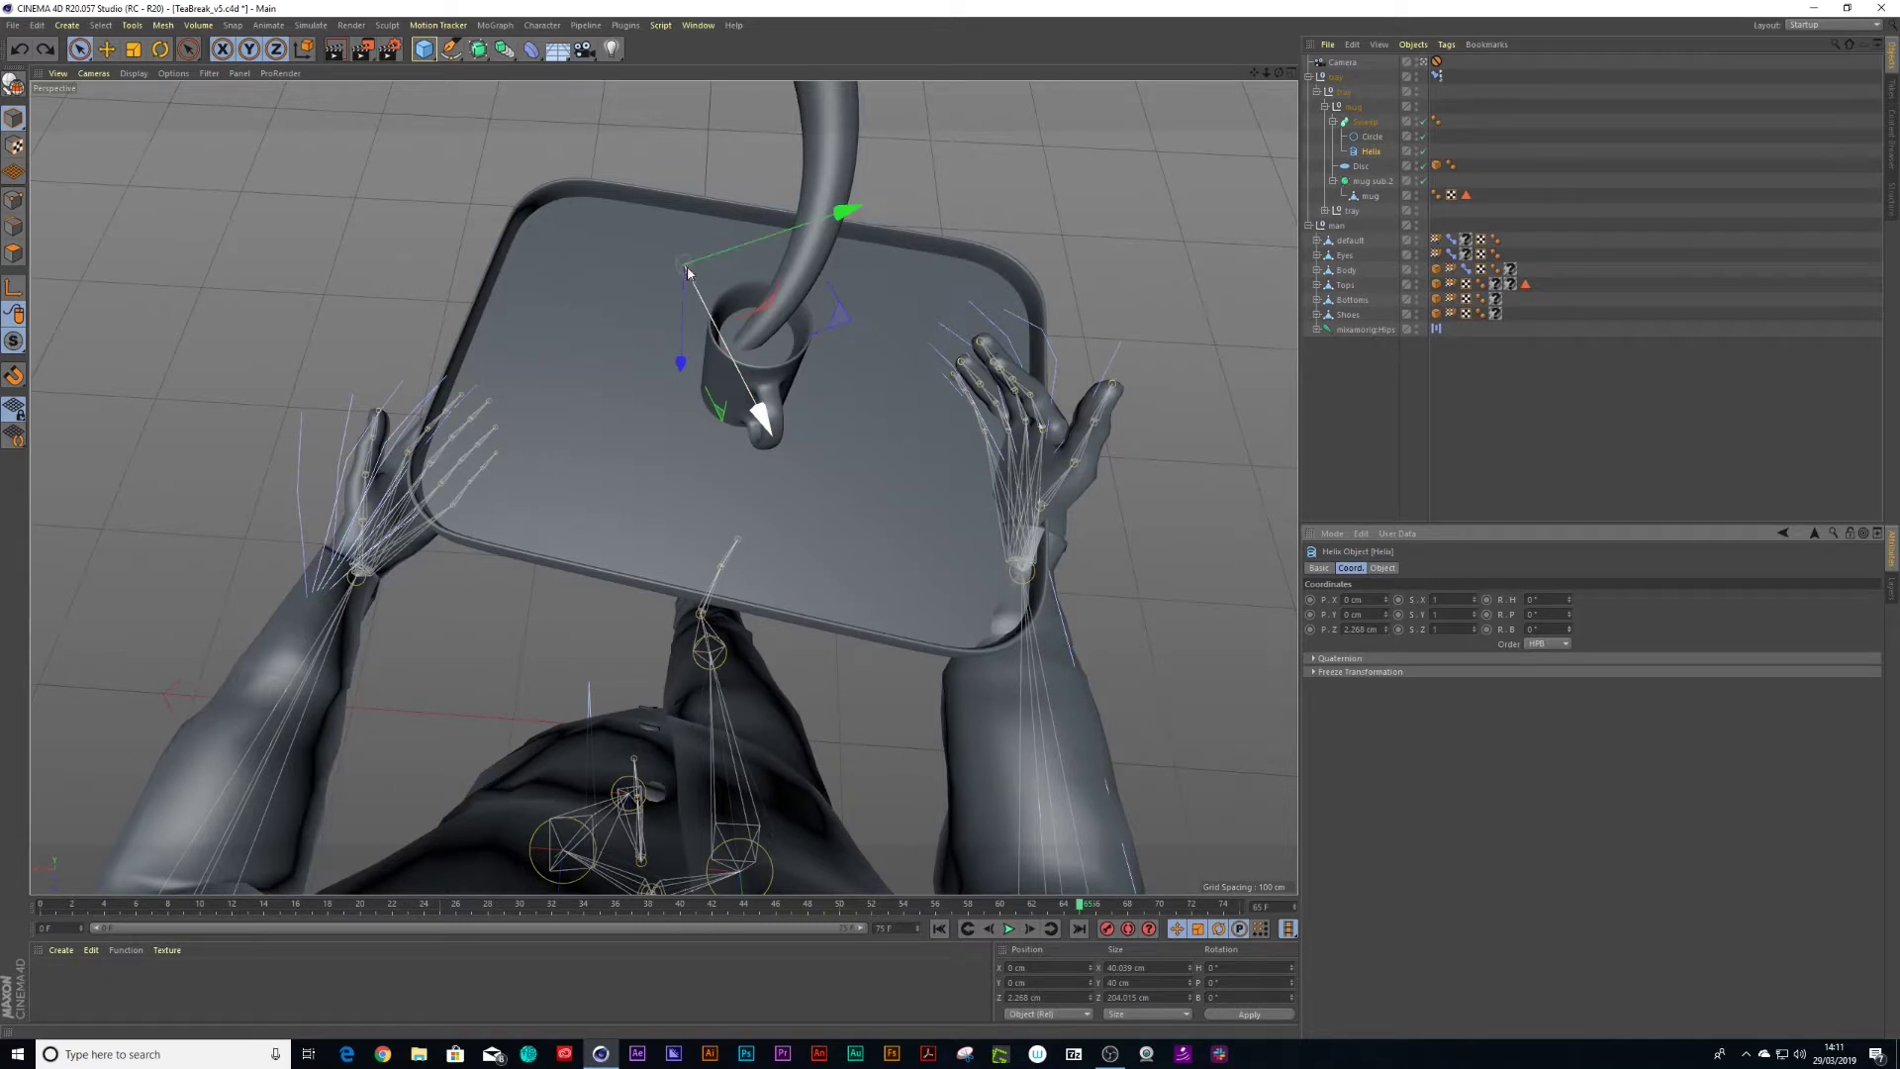
- Maximise the Right view framed on the mug and enable axis editing for the helix
left_click(1293, 72)
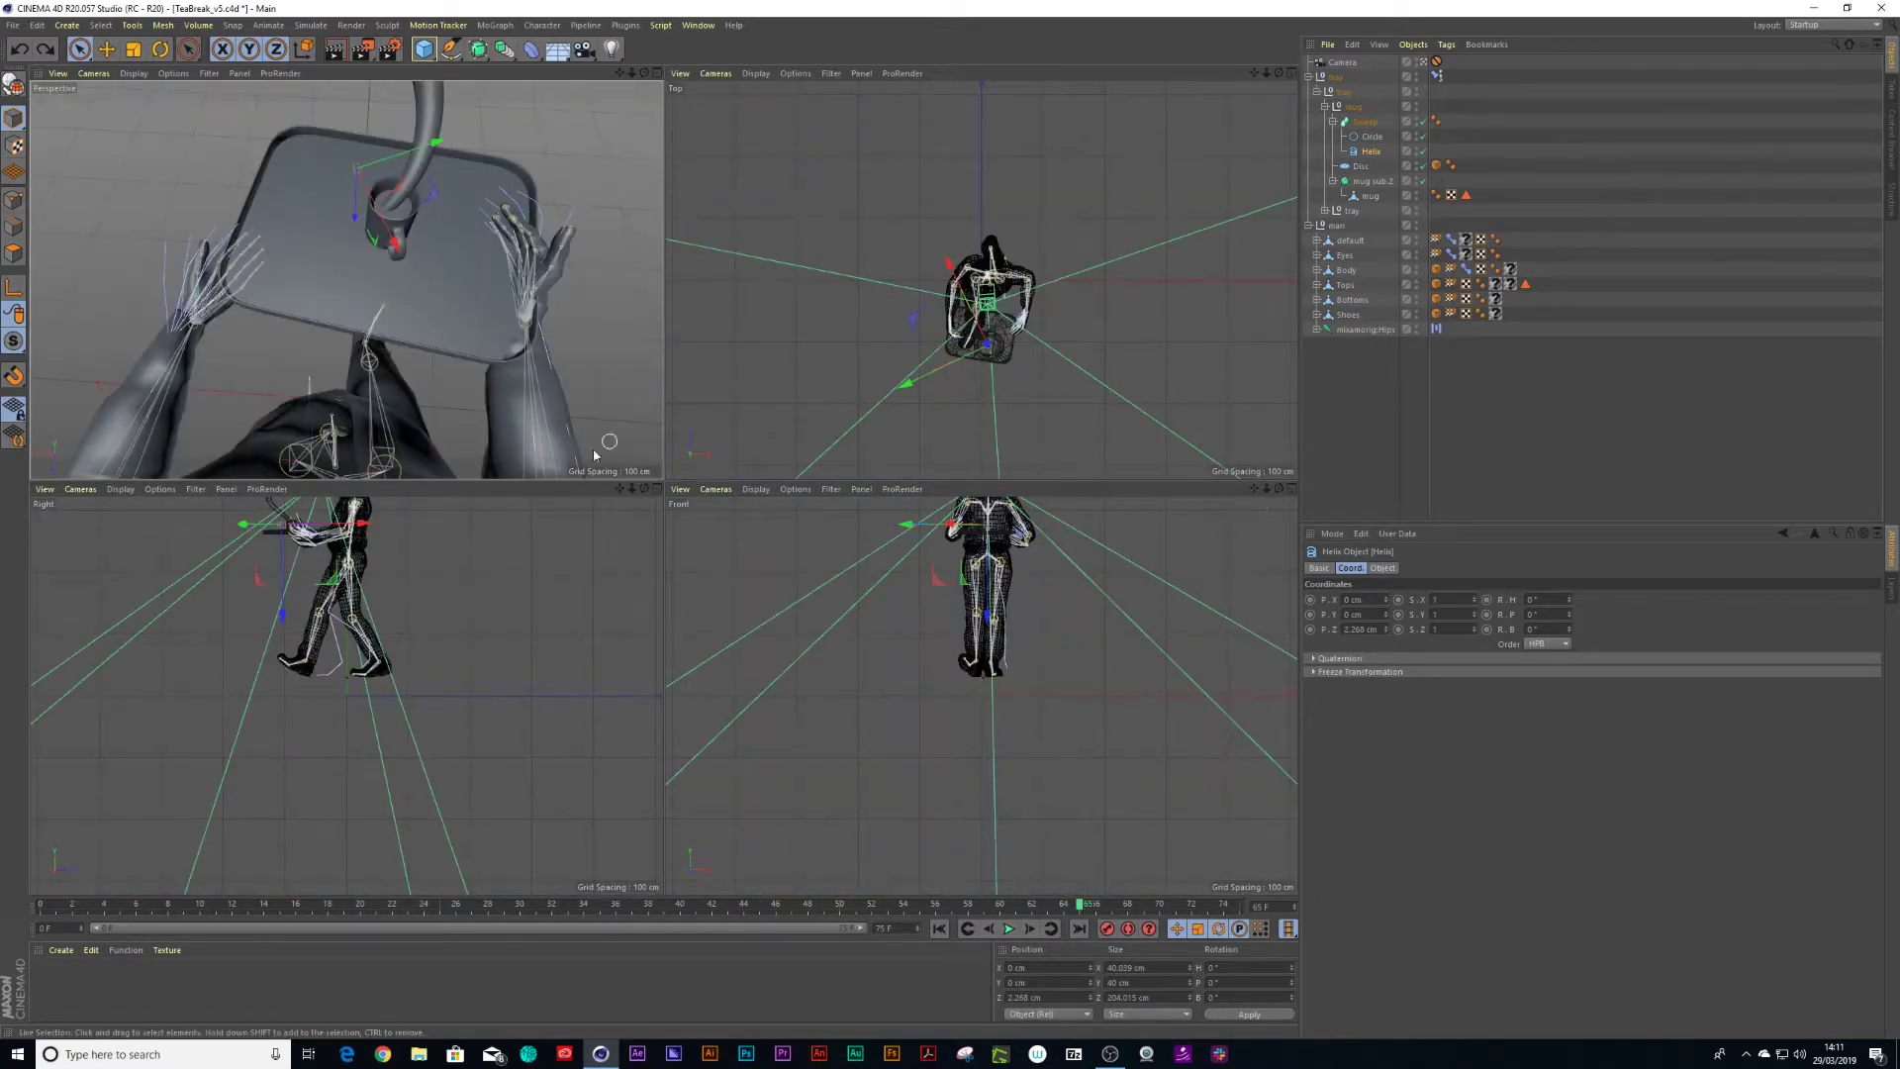
key("F3")
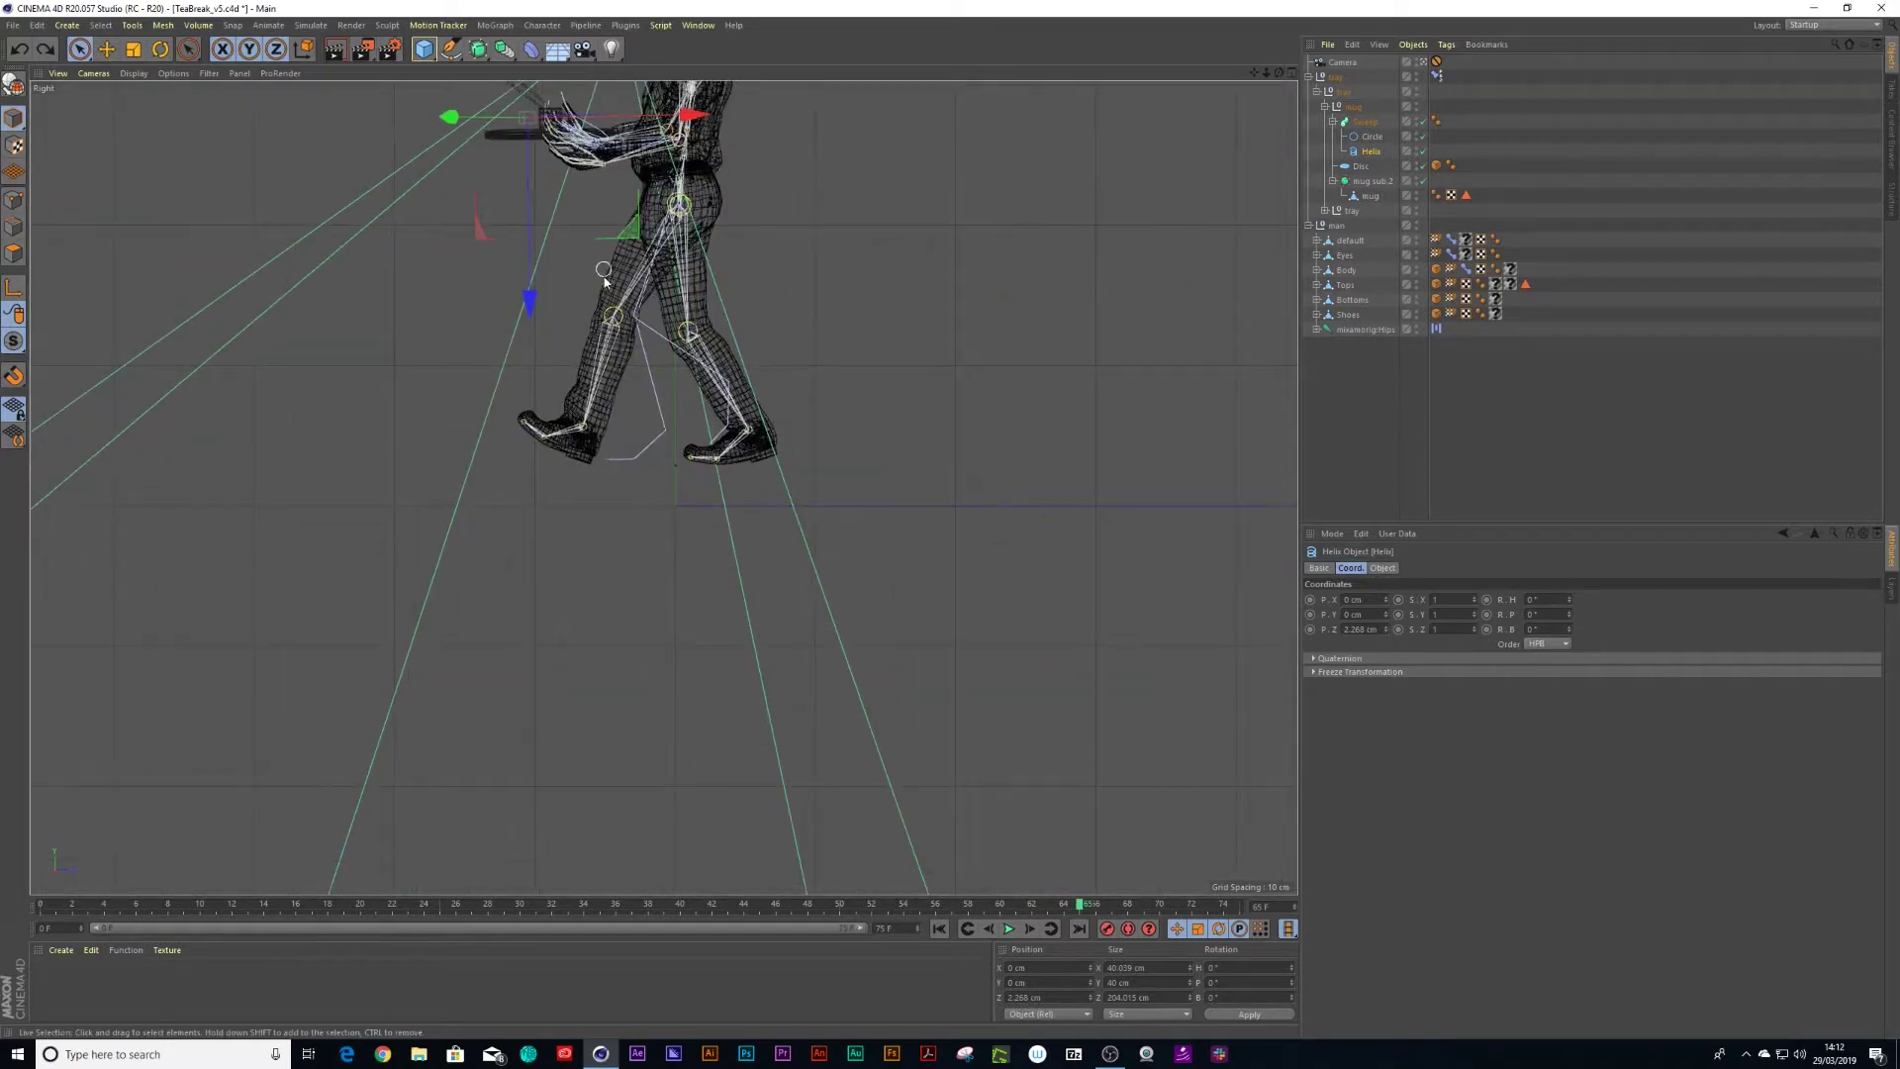
middle_click_drag(605, 281, 772, 628, "alt")
right_click_drag(723, 491, 857, 465, "alt")
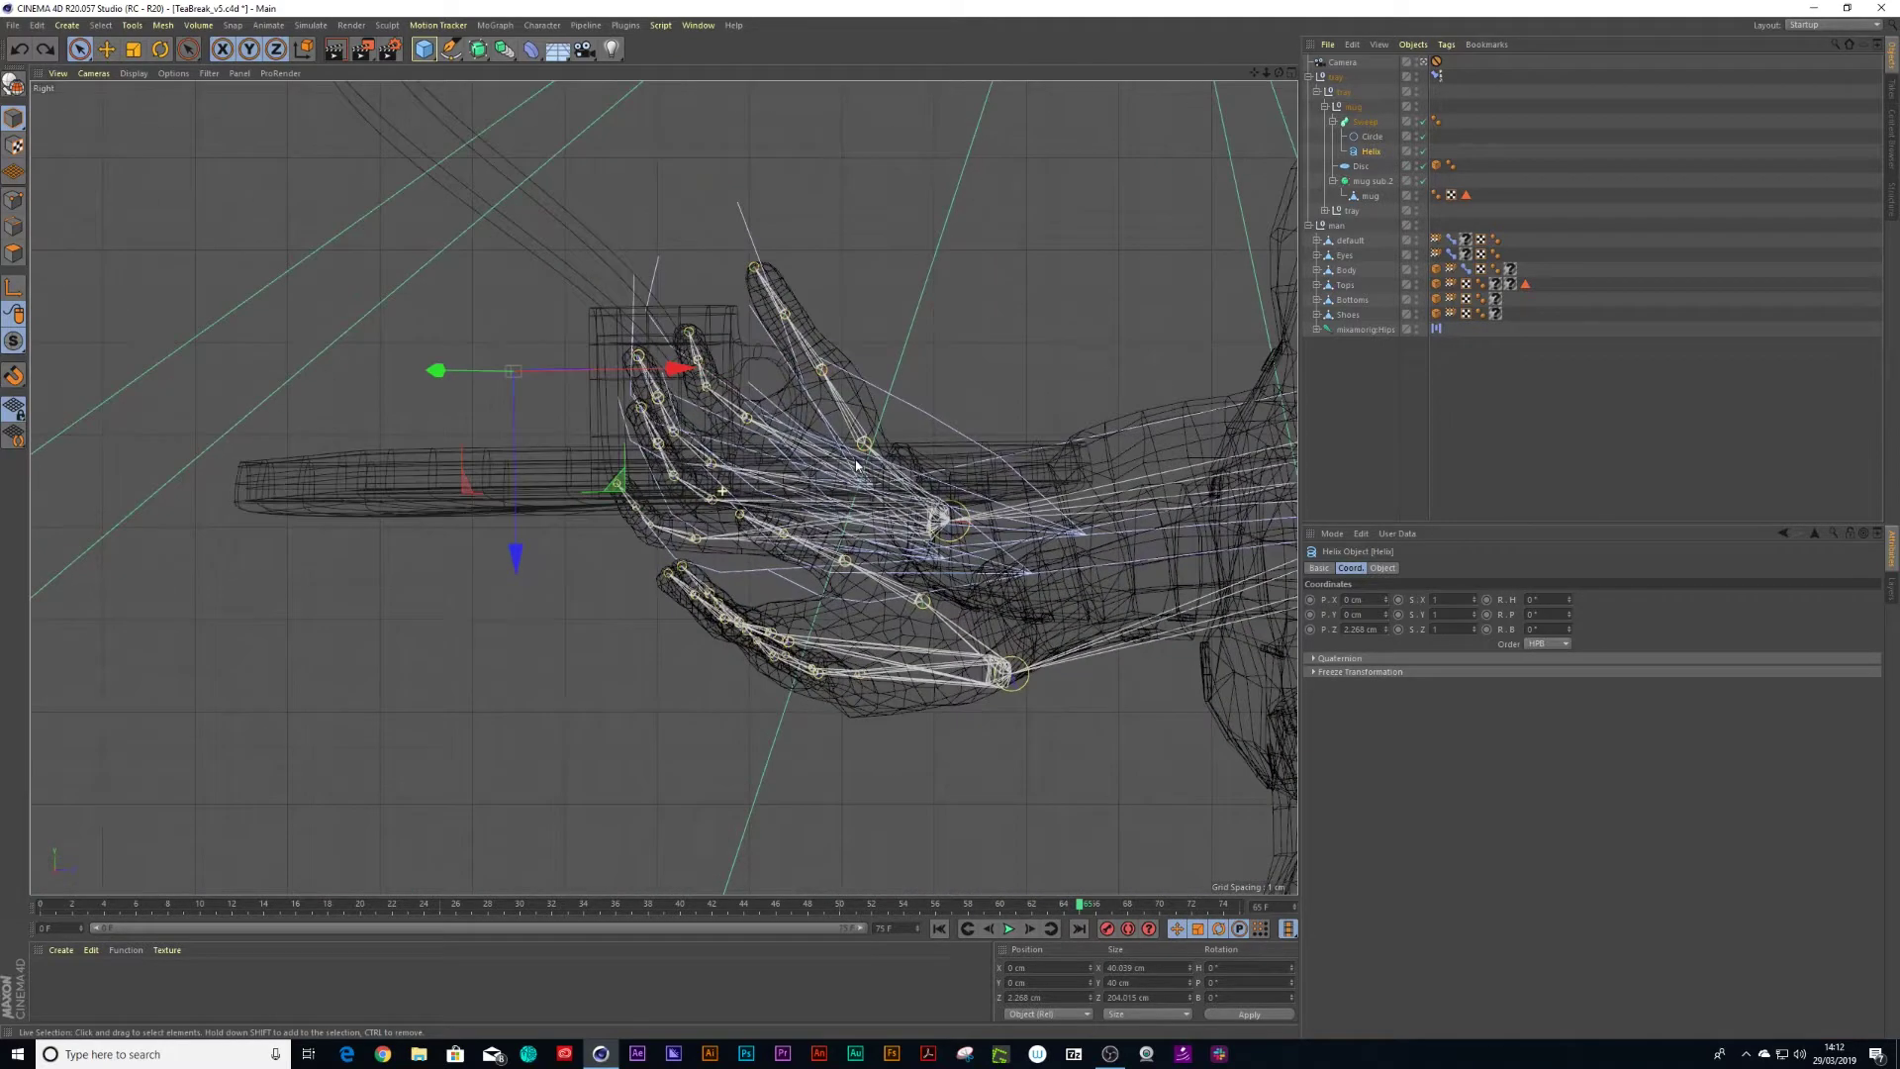
left_click(14, 288)
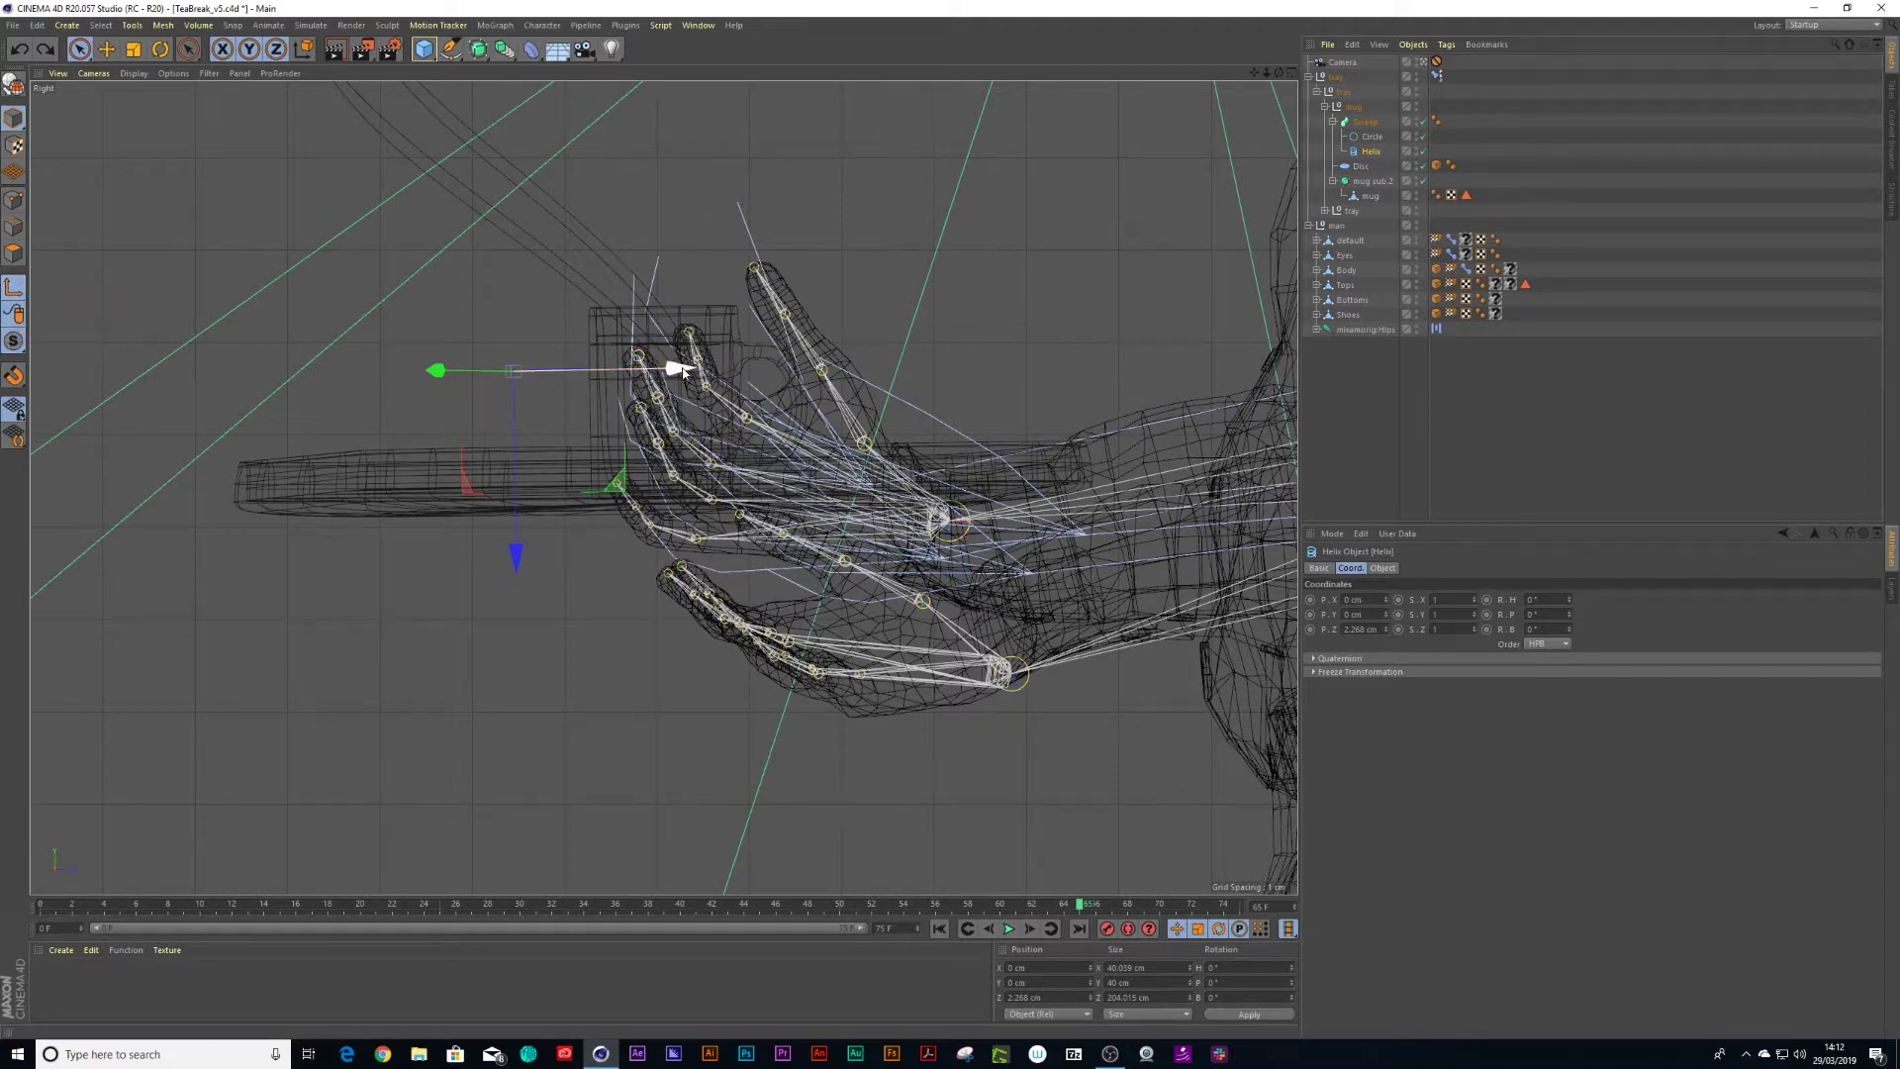
- Try shifting the helix's axis towards the character, undo the move, and select the Sweep object instead
left_click_drag(683, 369, 782, 370)
key("ctrl+z")
left_click(1378, 154)
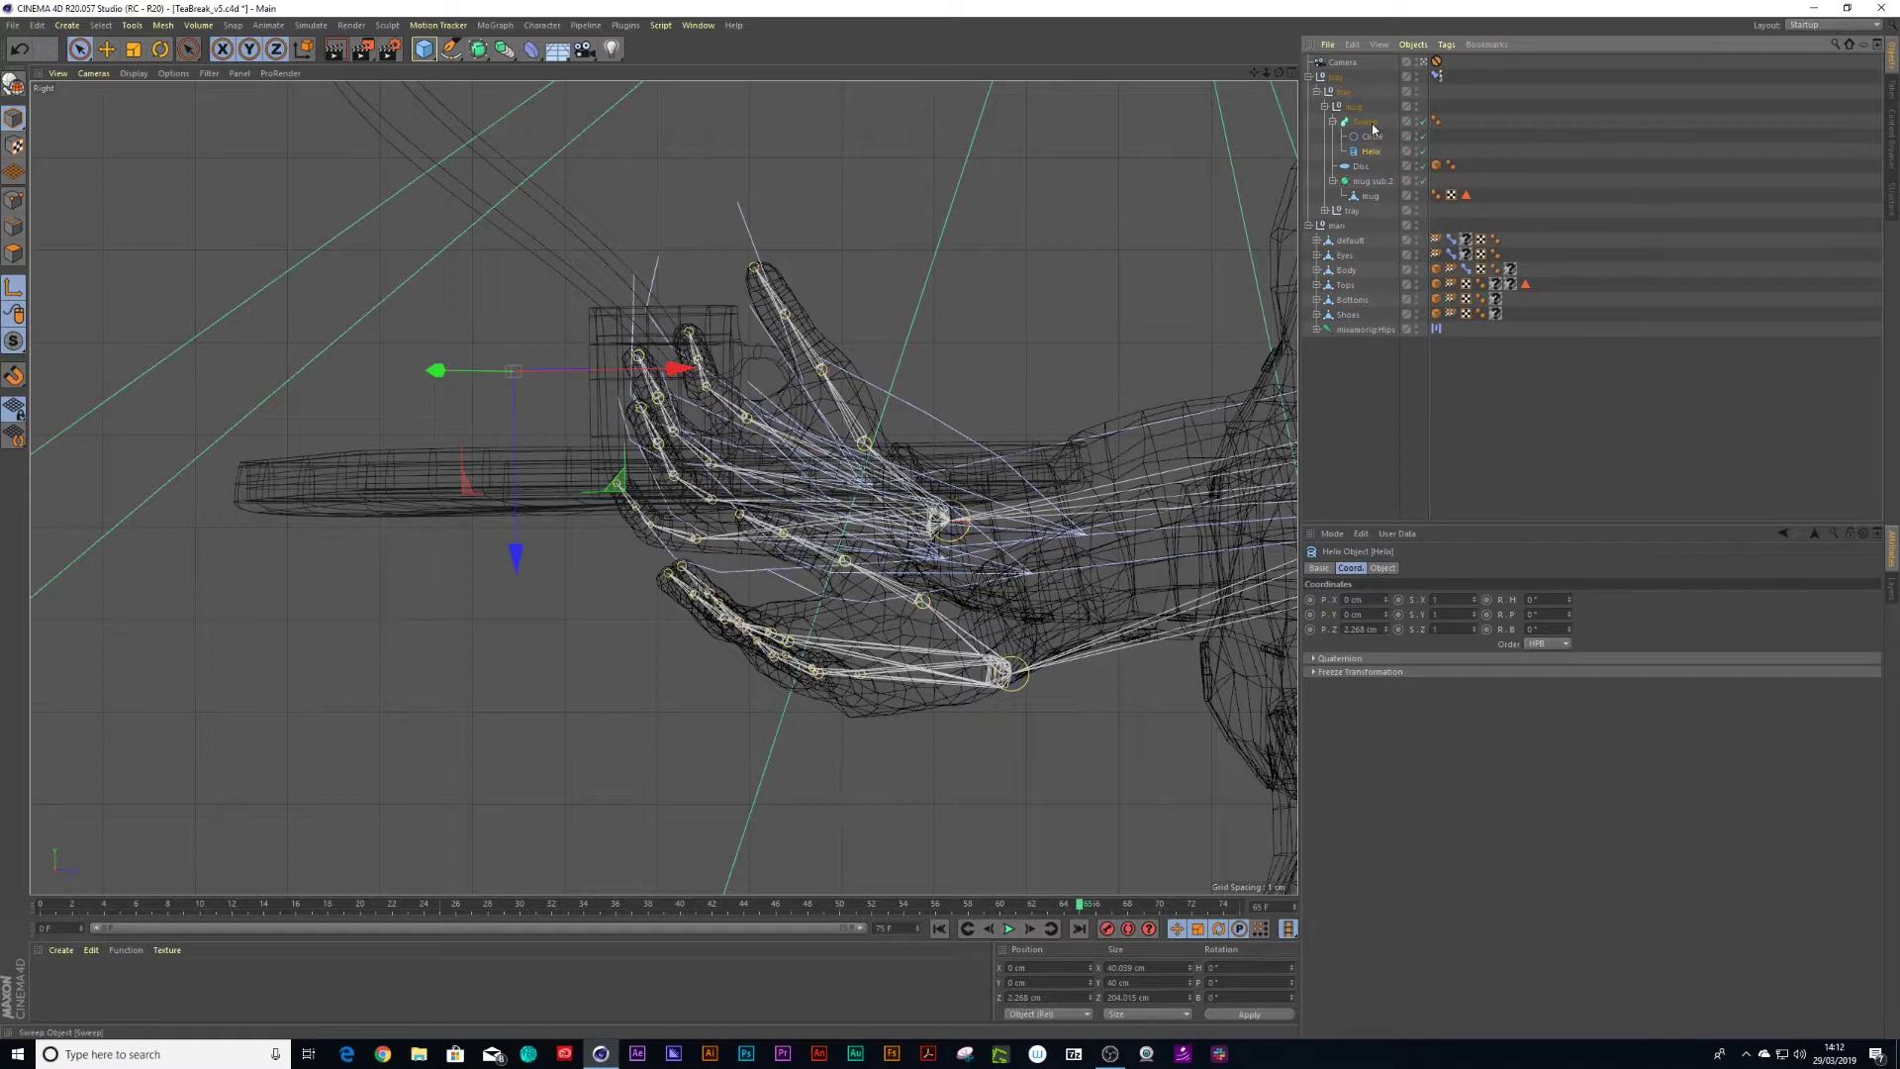
left_click(1370, 124)
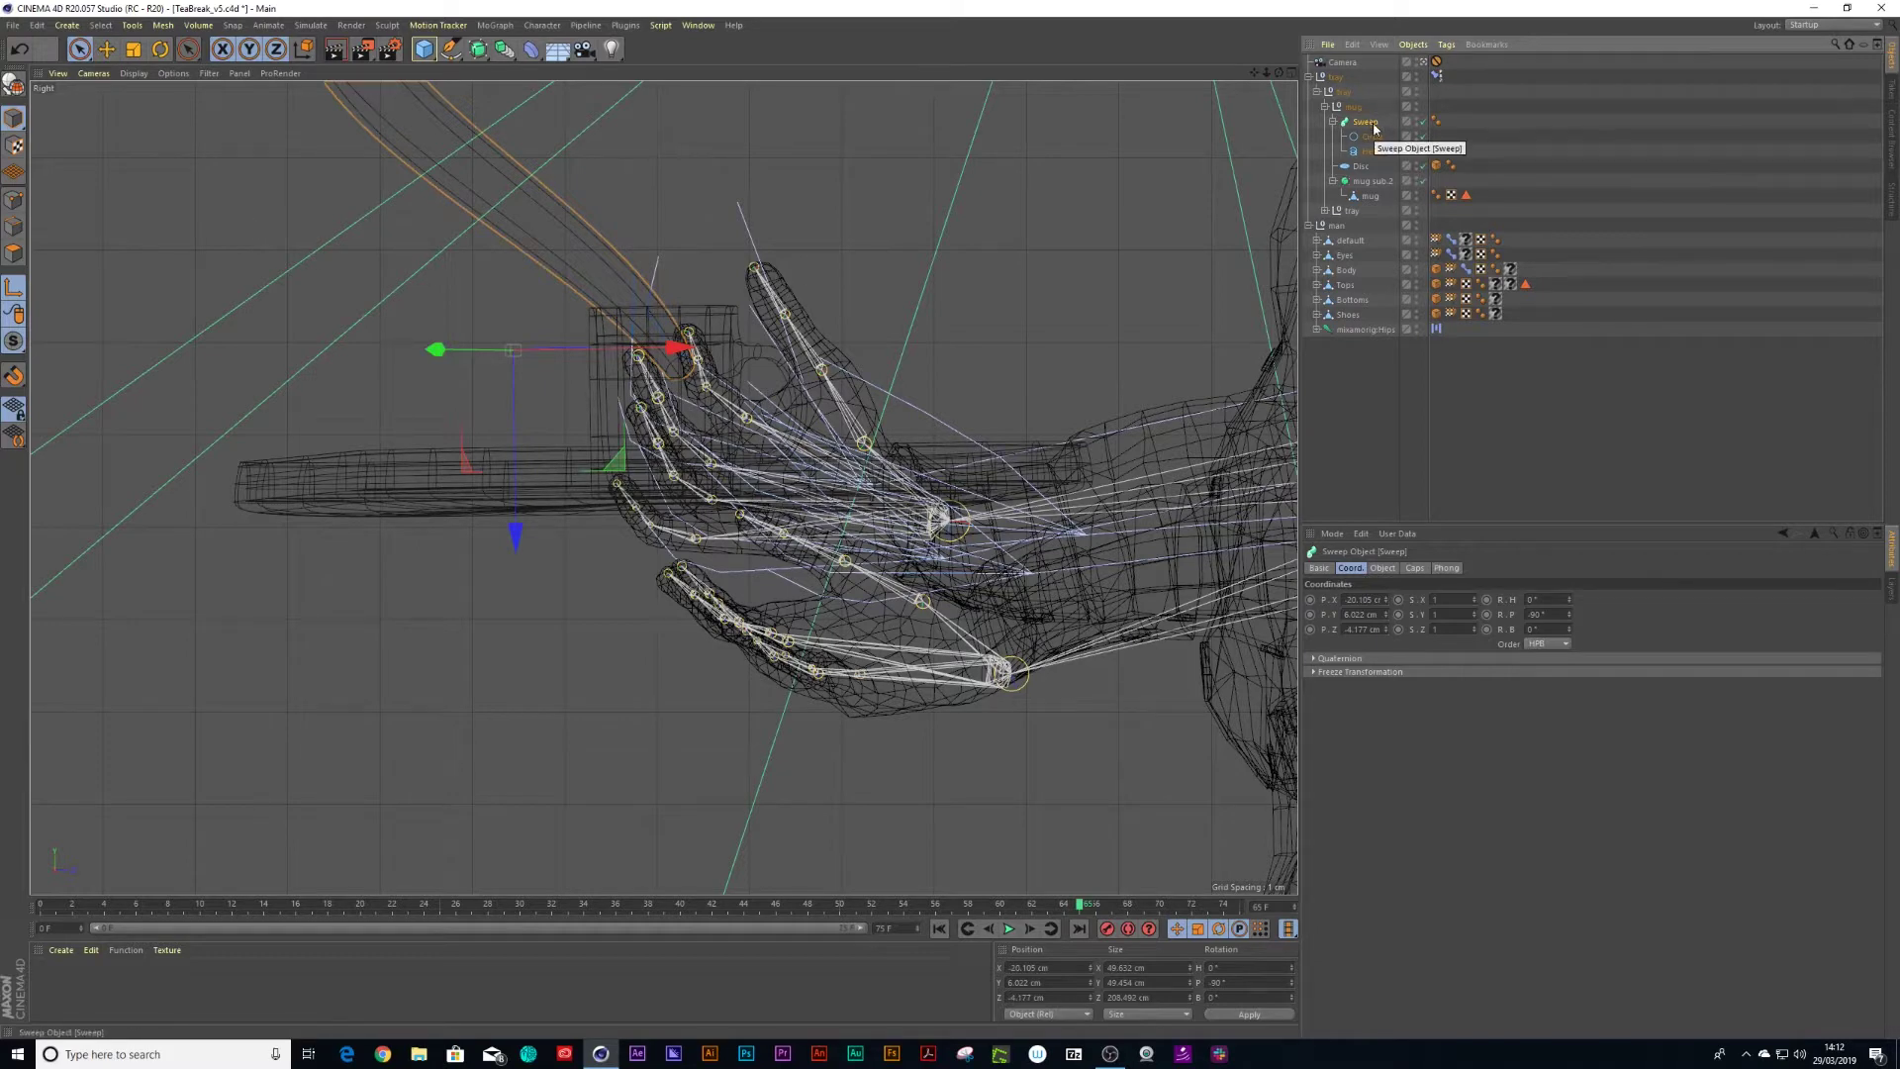
- Group the Sweep under a null with its own axis and name the null "smoke"
key("c")
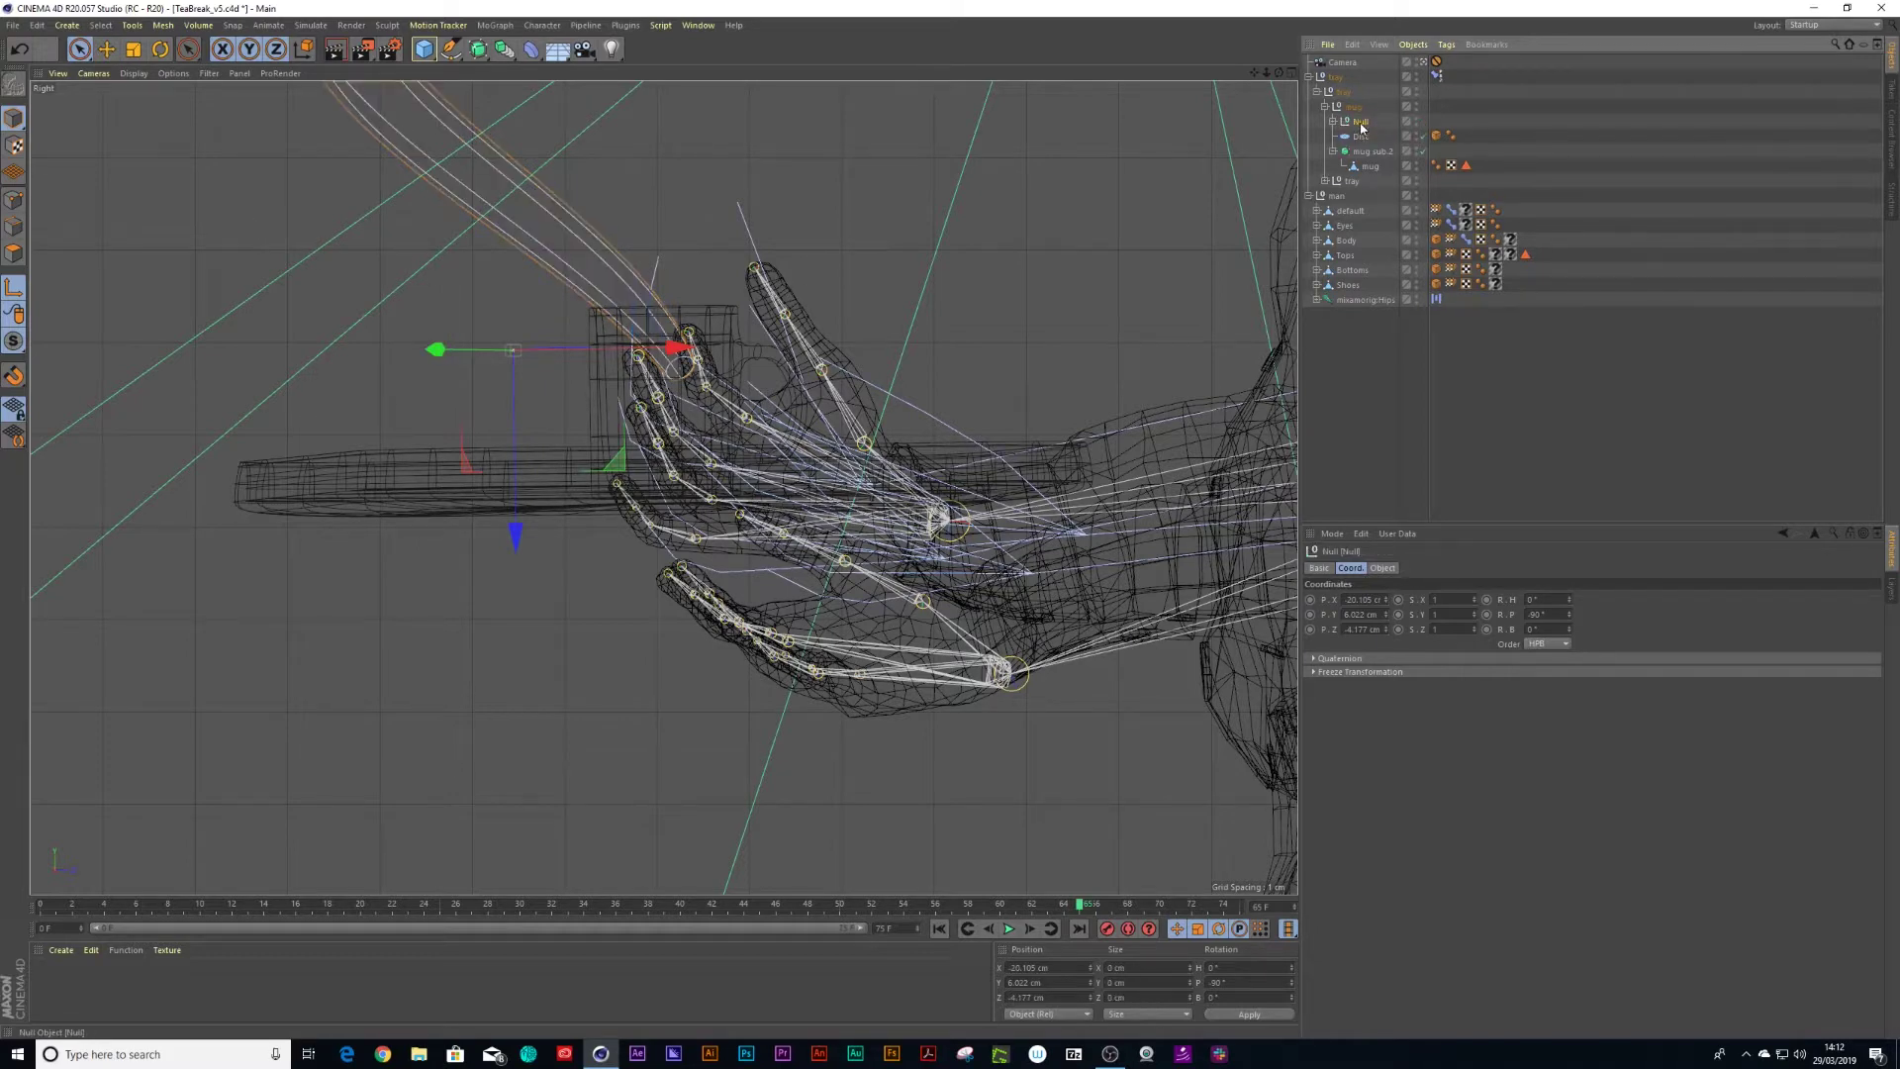
double_click(1362, 122)
type("smoke")
key("Return")
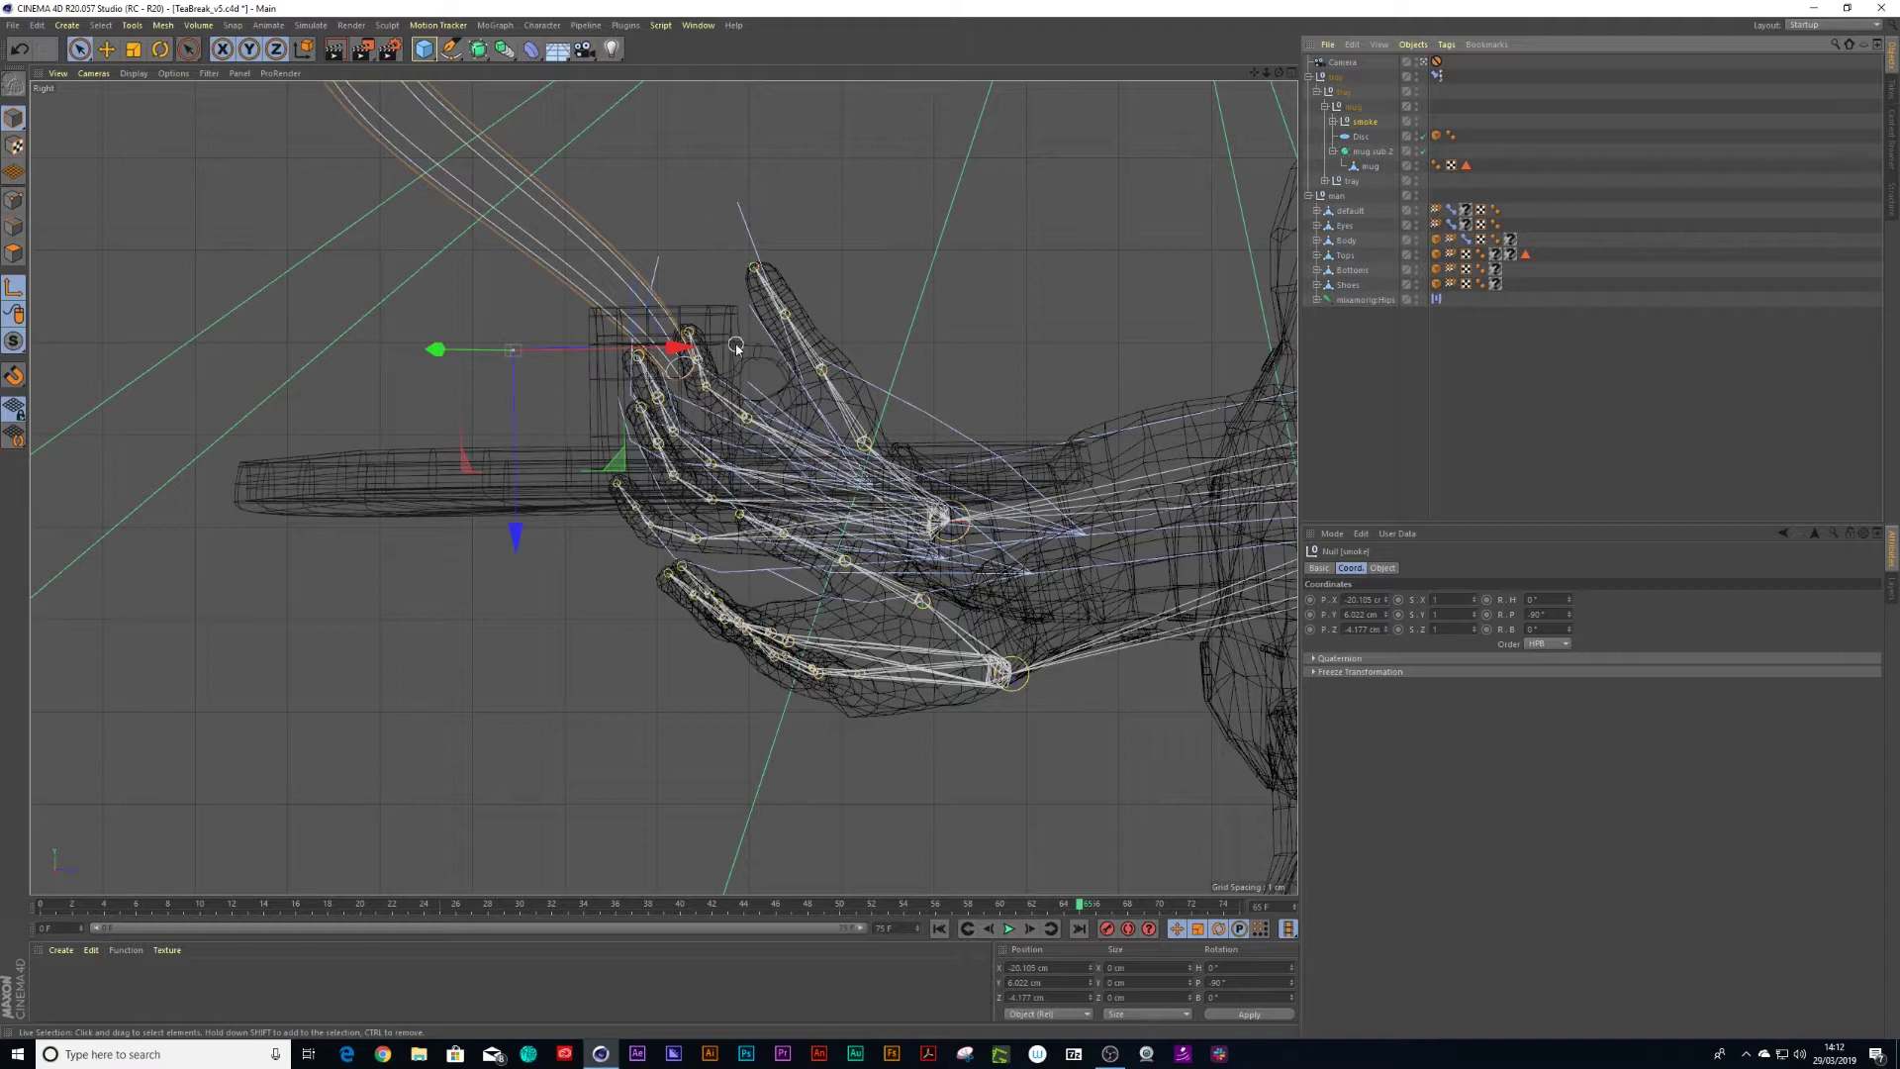
- Shift the smoke null's axis towards the mug in the Right view and then in the Top view
left_click_drag(686, 356, 855, 369)
left_click_drag(783, 462, 784, 486)
left_click(1293, 76)
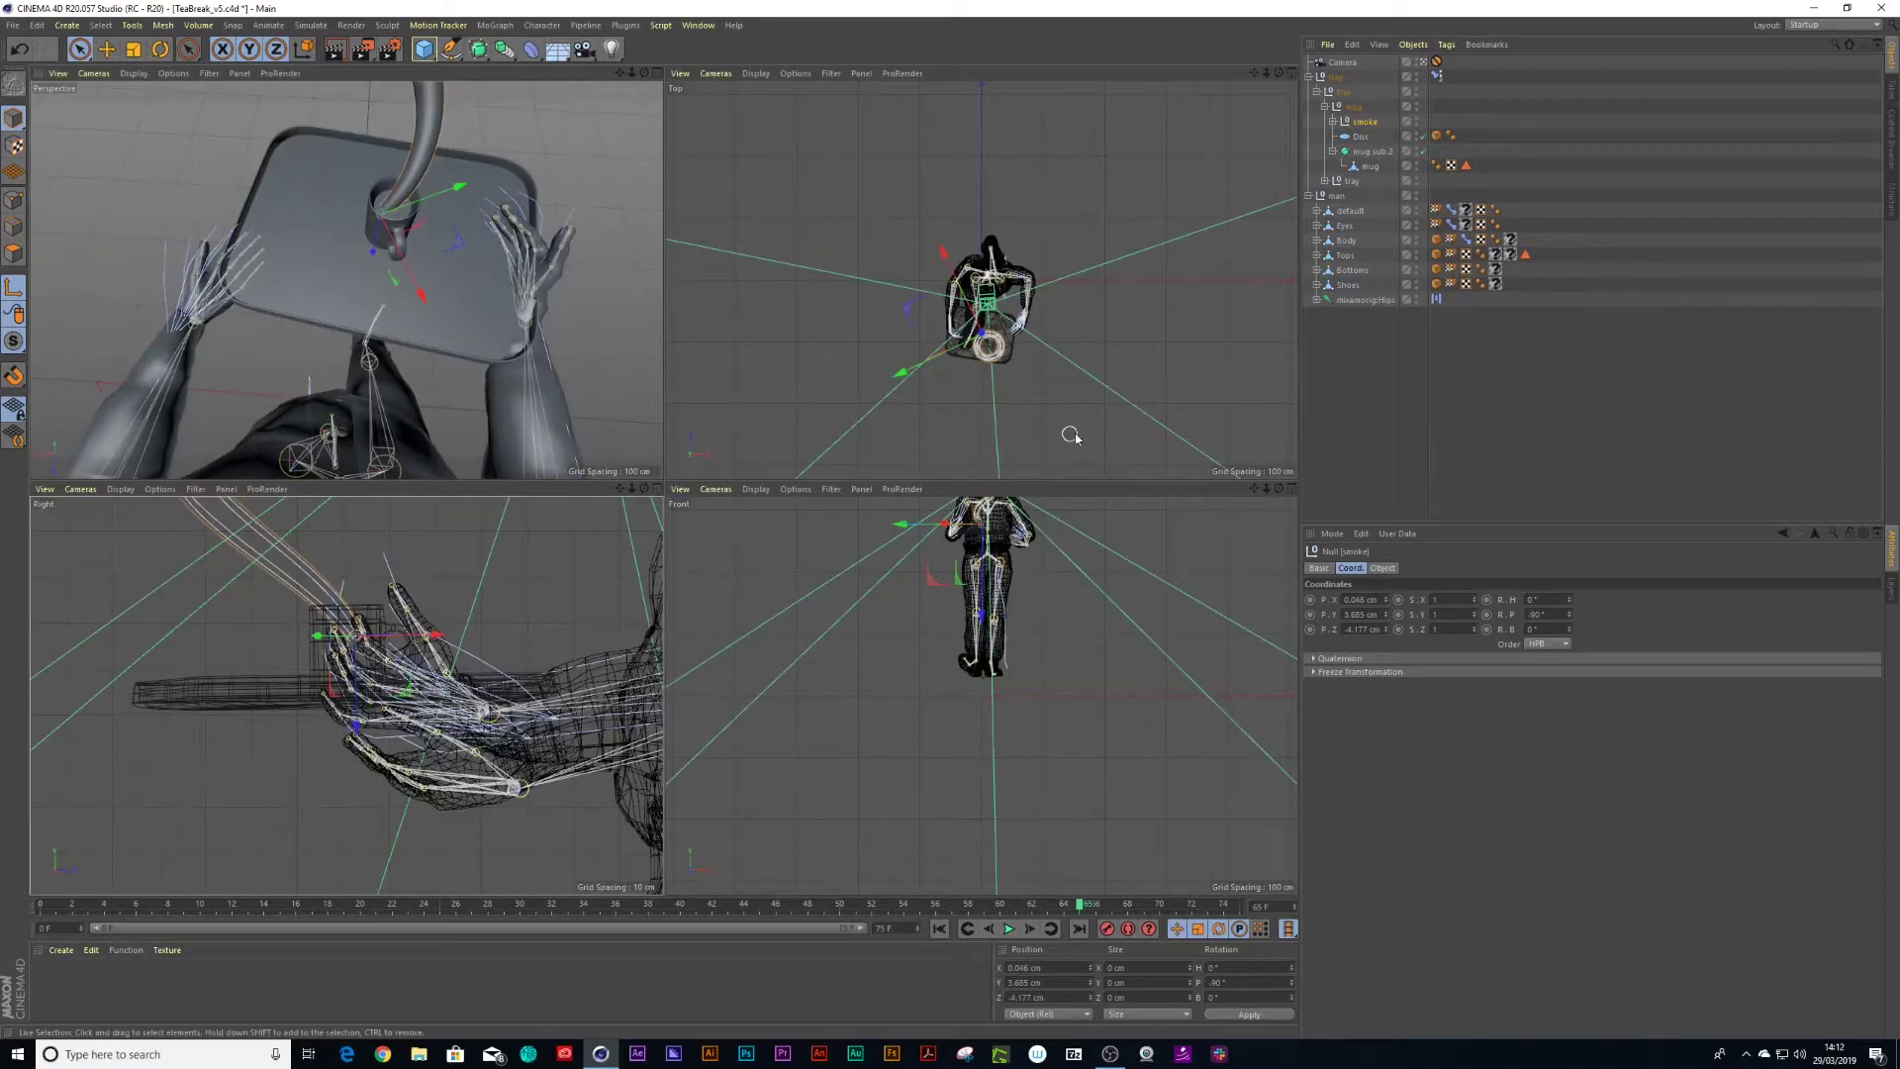
scroll(1009, 405, "up", 15)
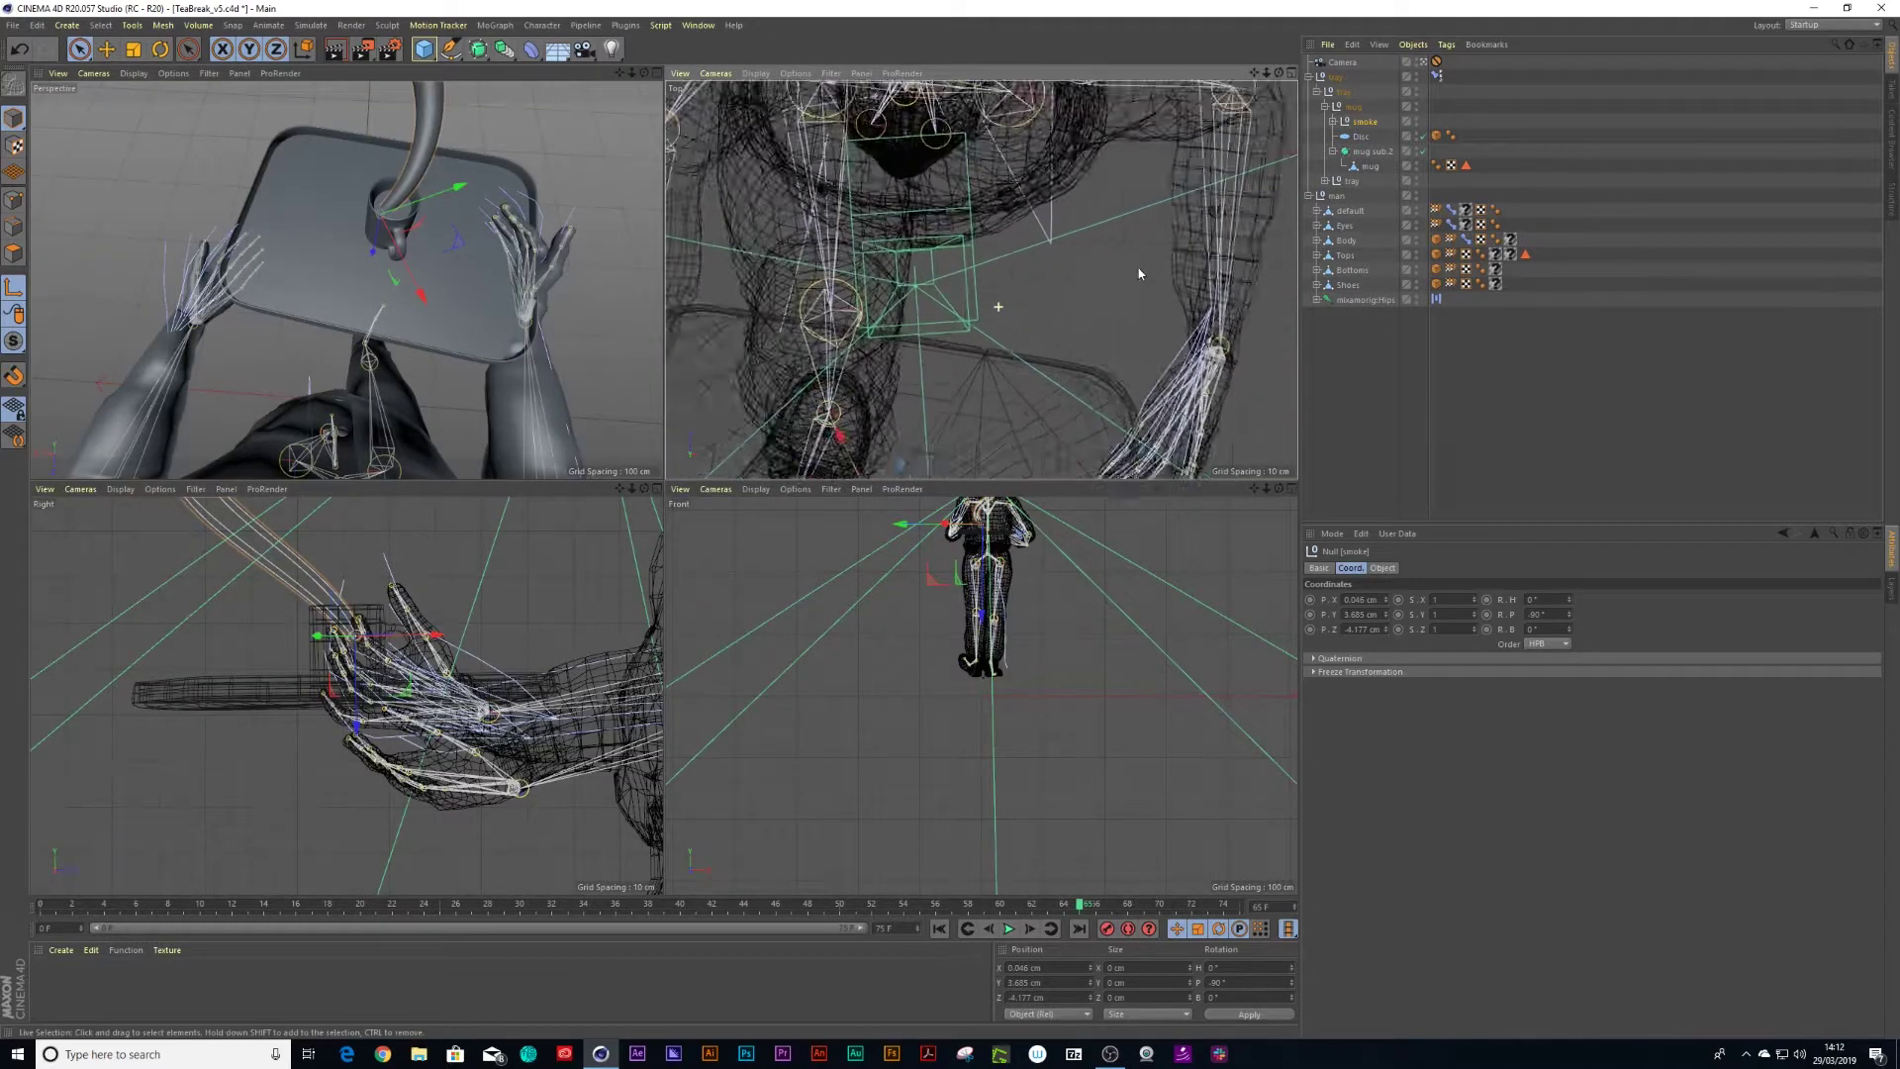
right_click_drag(1108, 287, 1088, 289, "alt")
middle_click_drag(1003, 422, 1026, 359, "alt")
scroll(1021, 358, "up", 1)
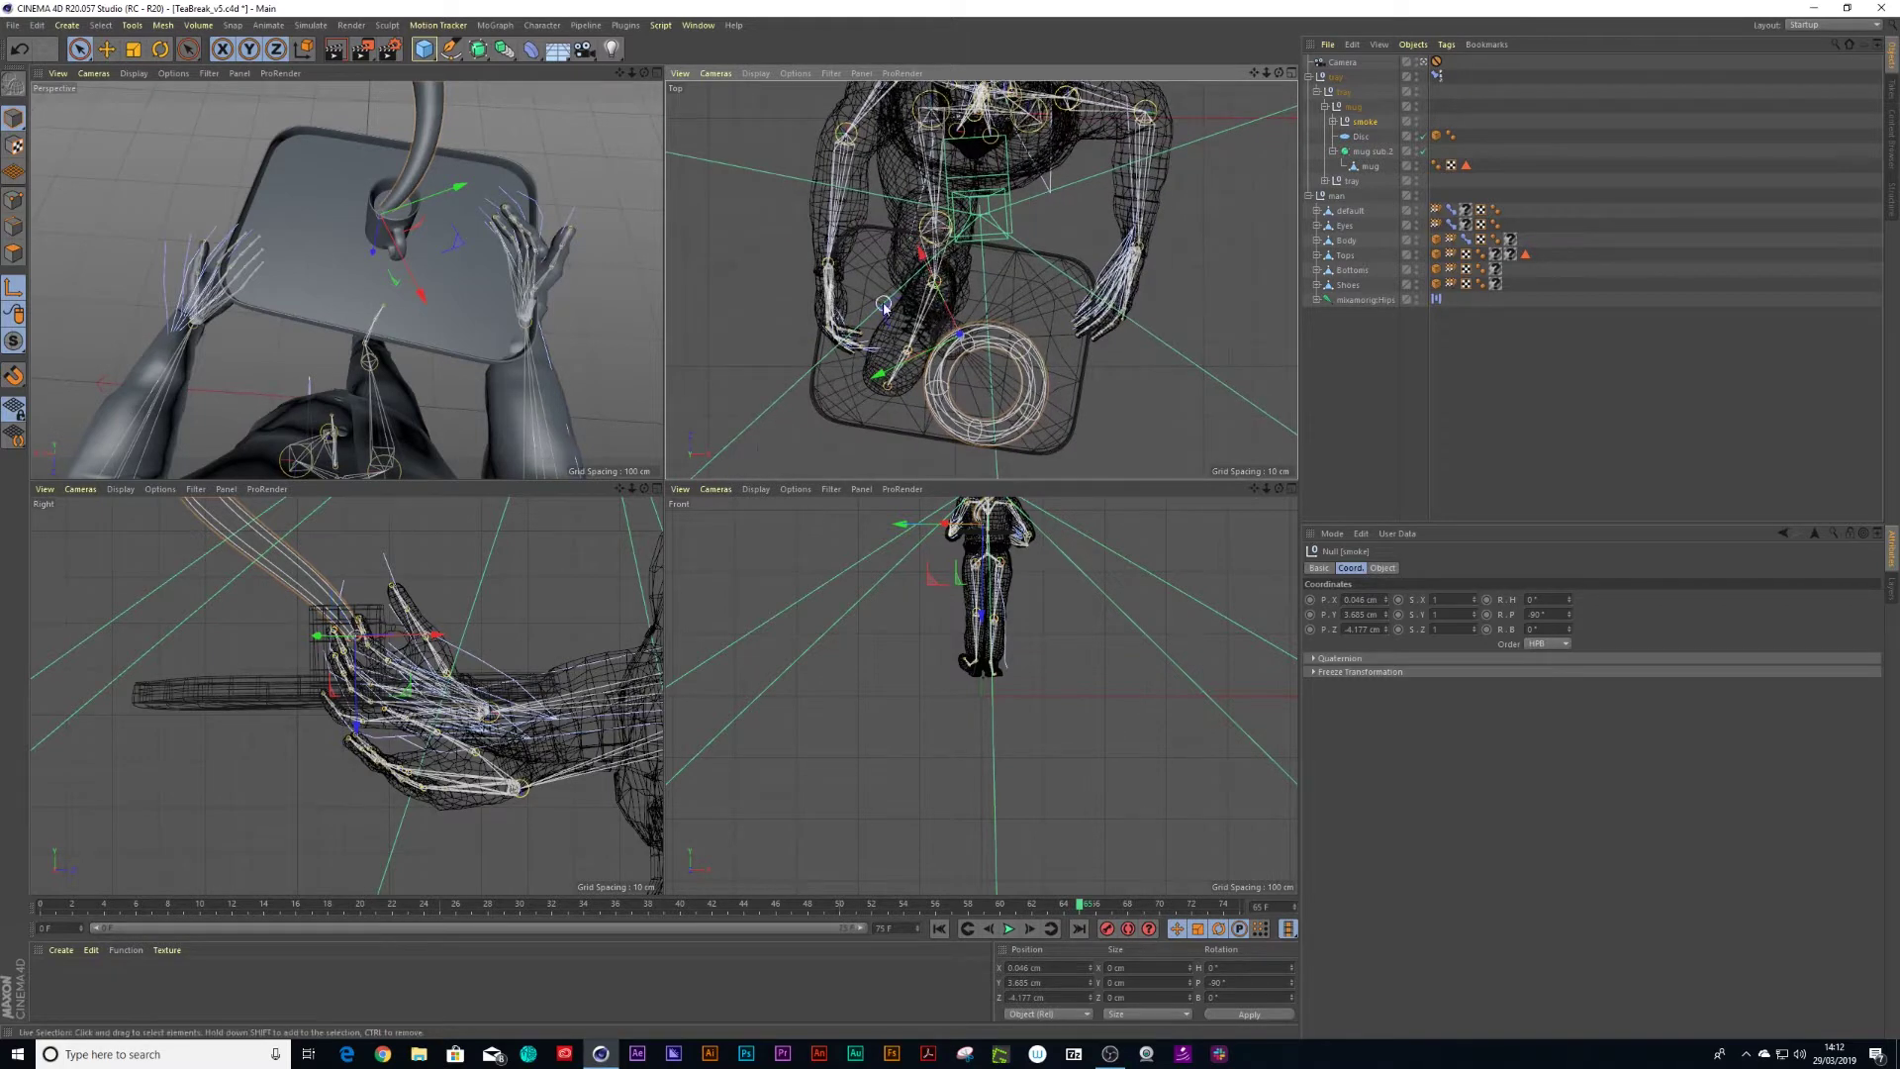
left_click_drag(884, 308, 914, 365)
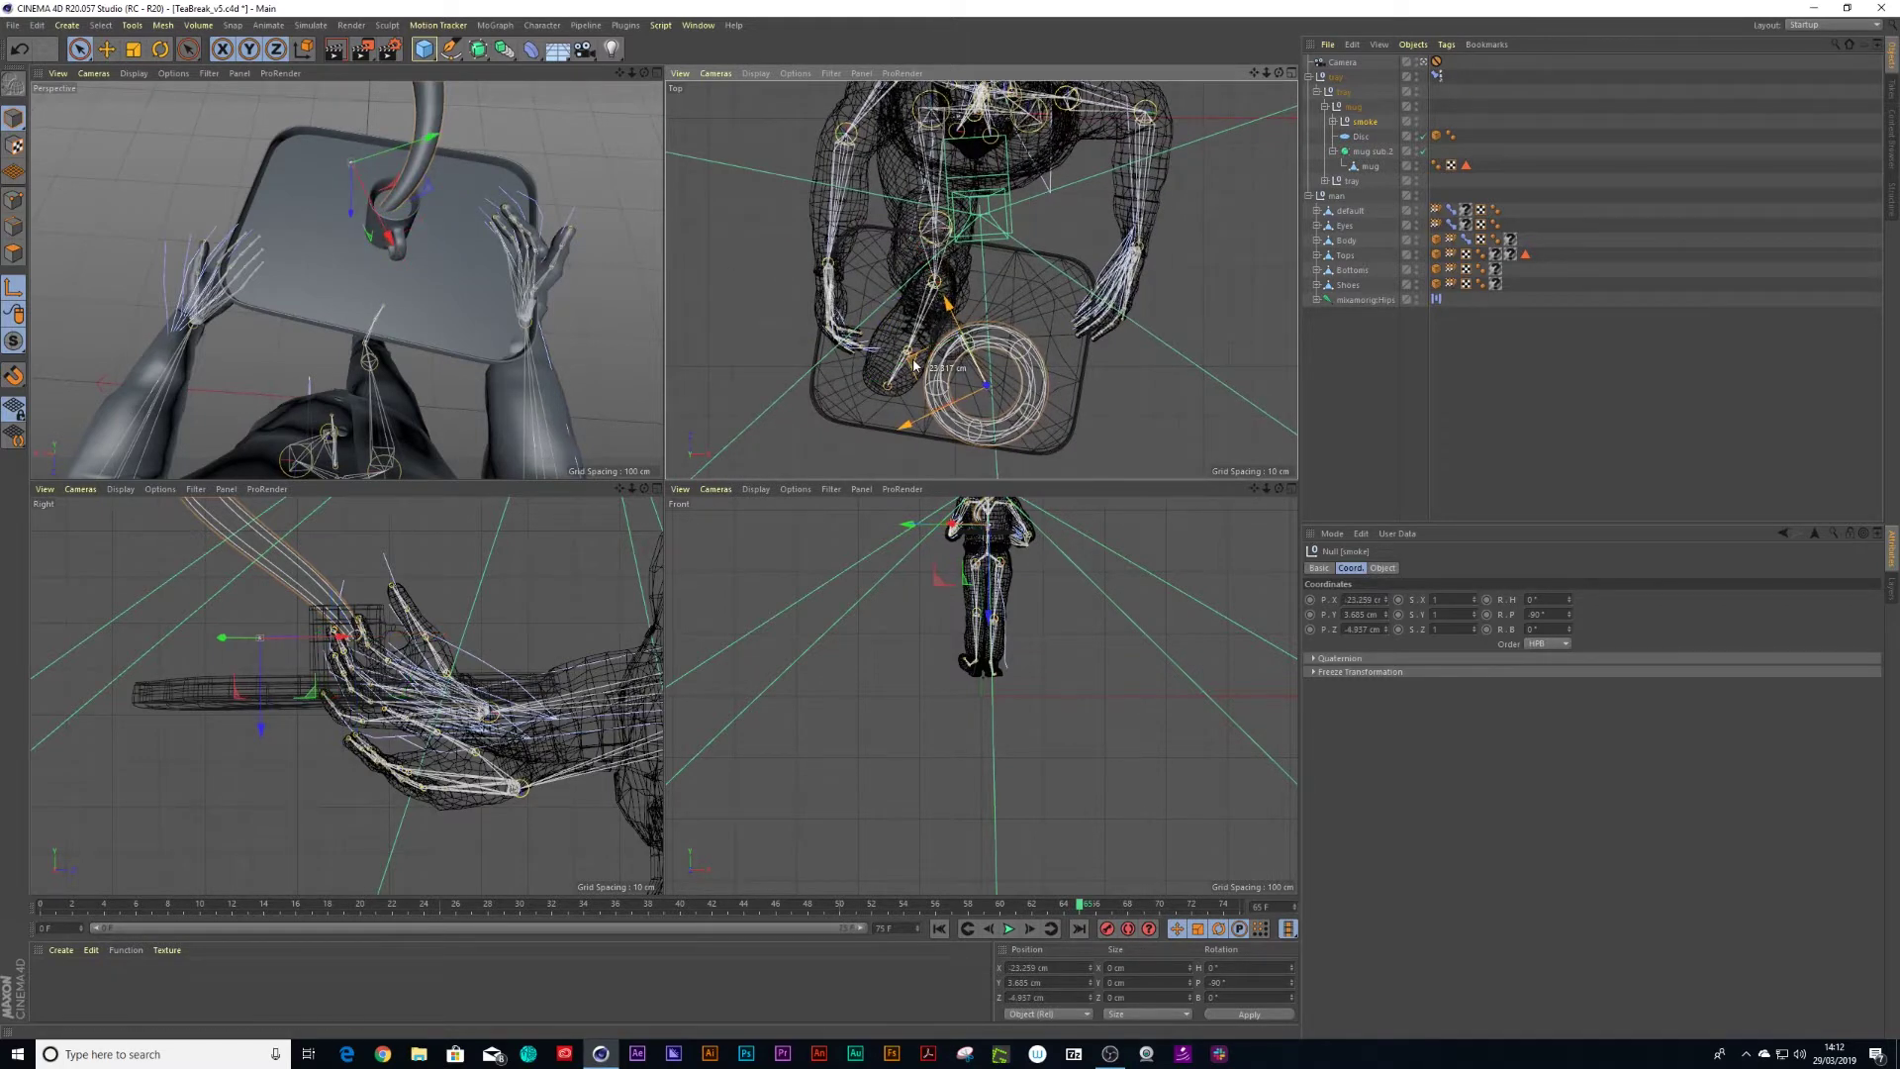
- Check the axis in the Perspective view and refine it in the Front, Top and Right views to sit at the mug
left_click(655, 72)
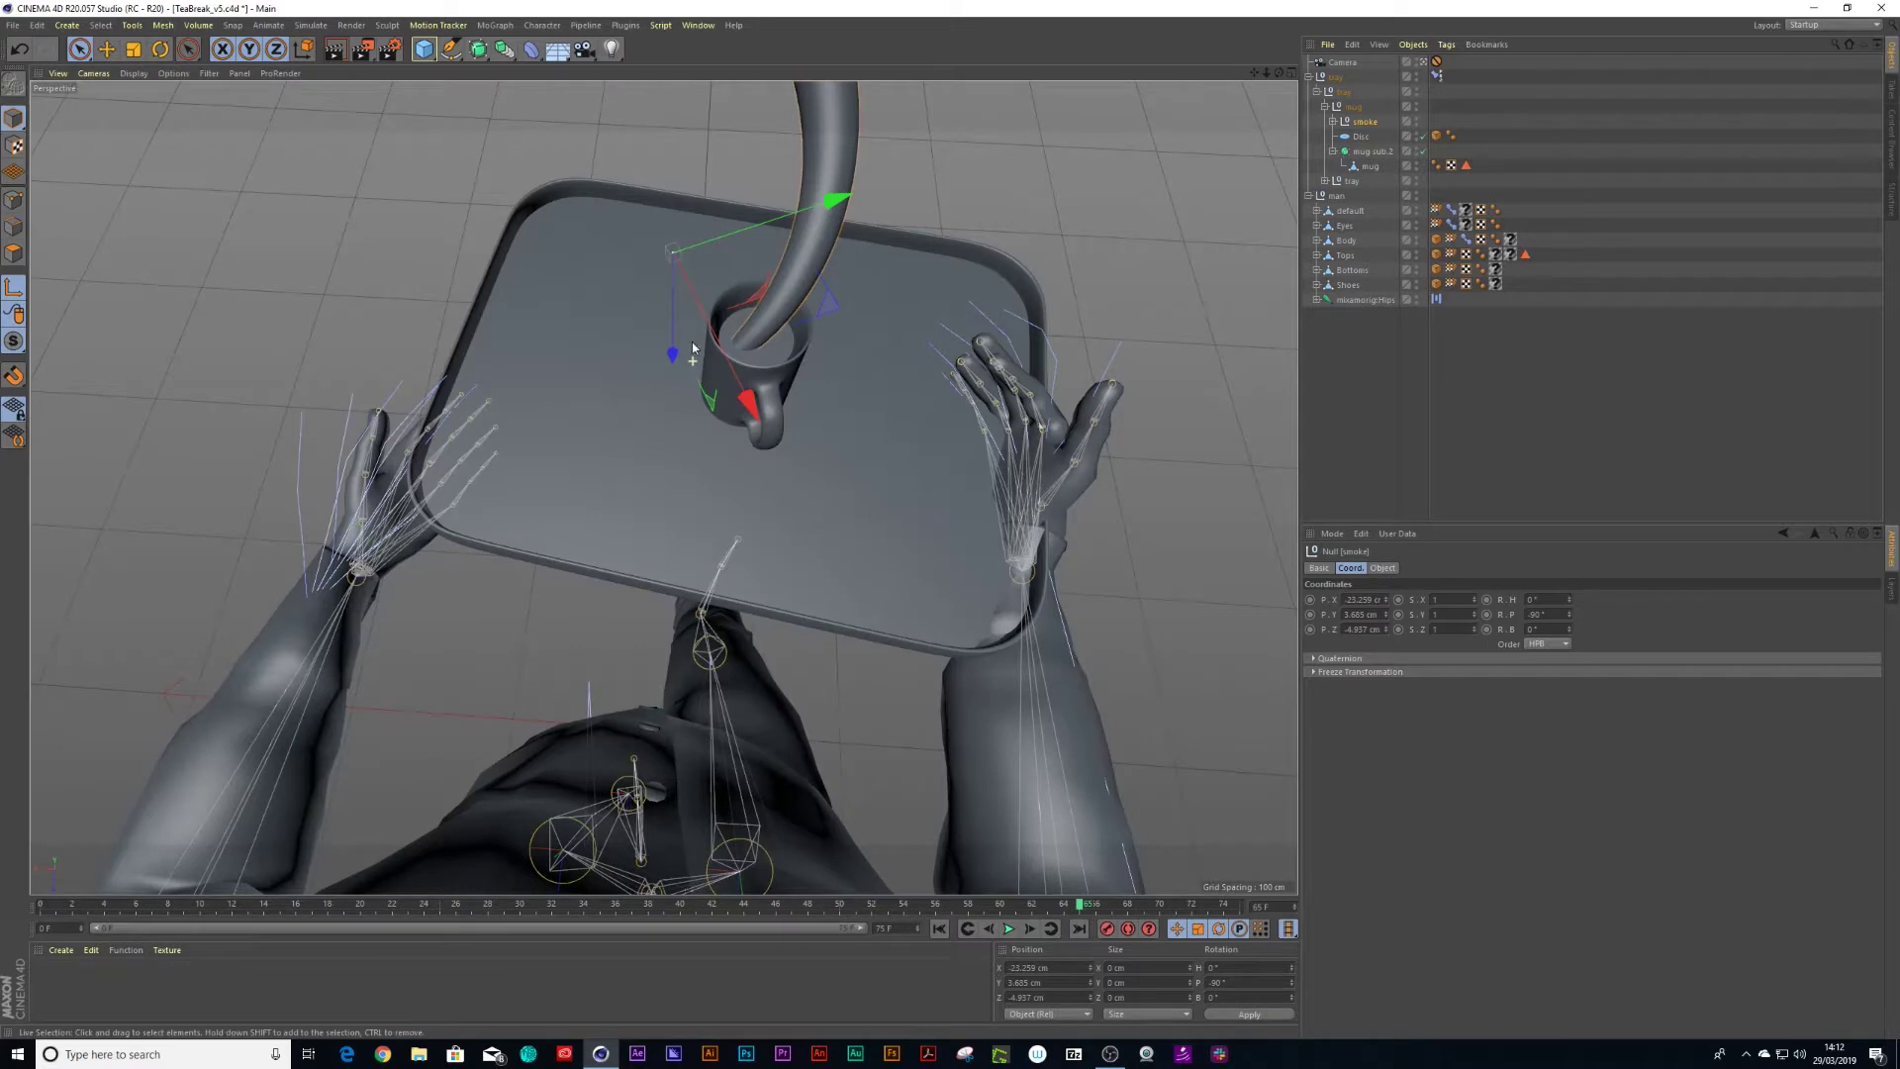
left_click(1290, 72)
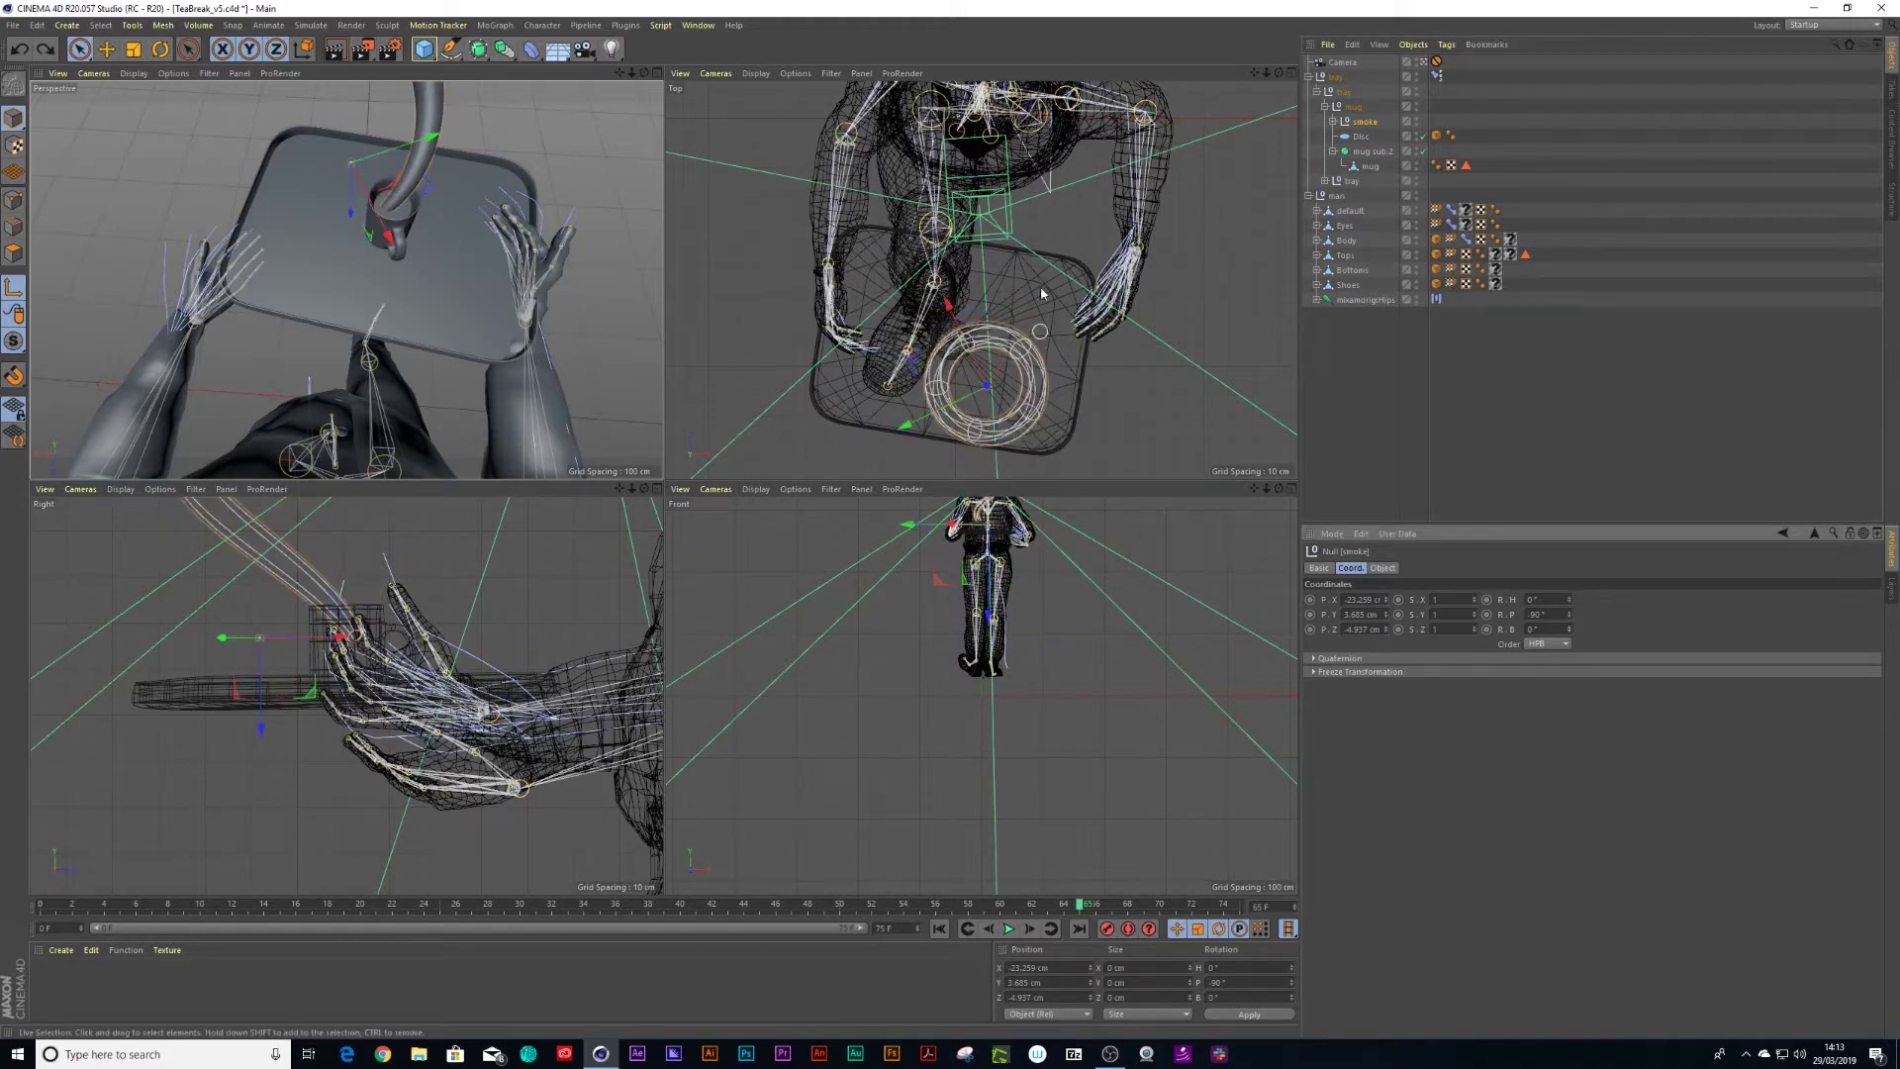
scroll(1018, 597, "up", 8)
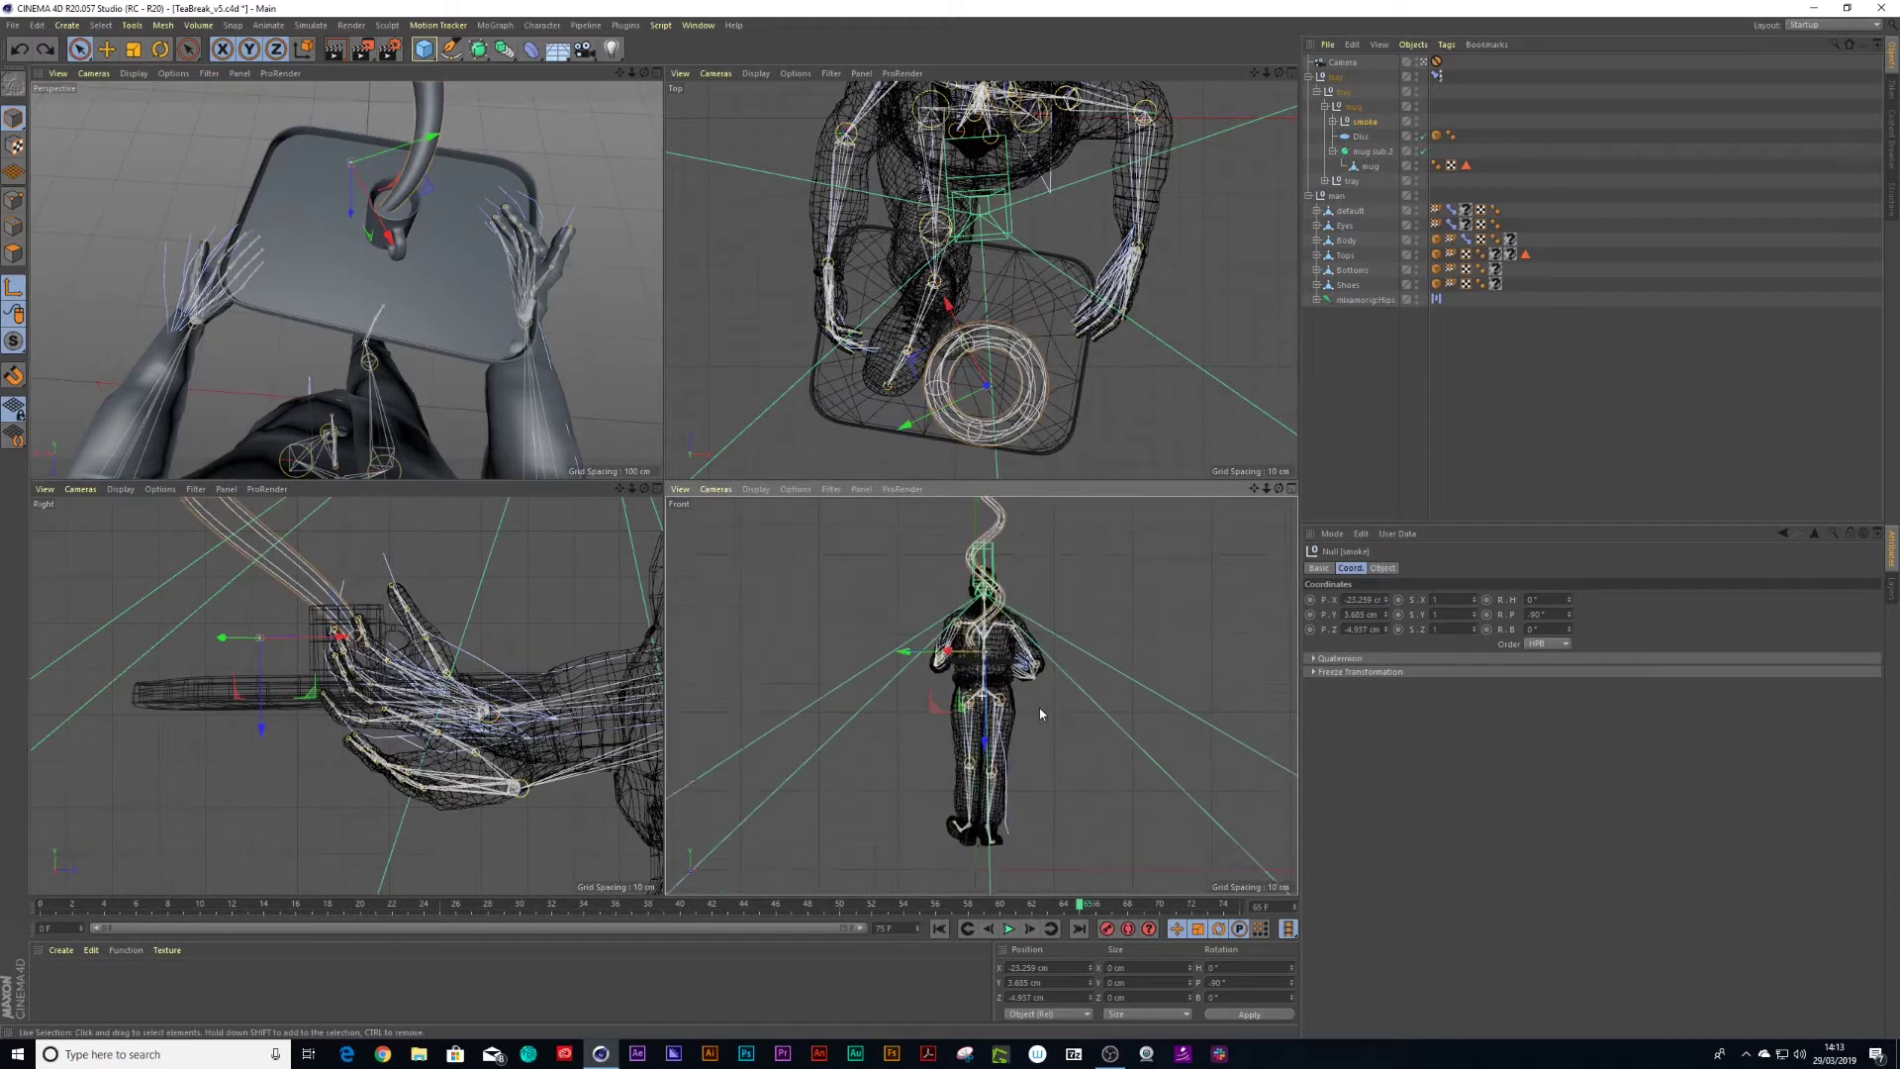
scroll(1112, 673, "up", 1)
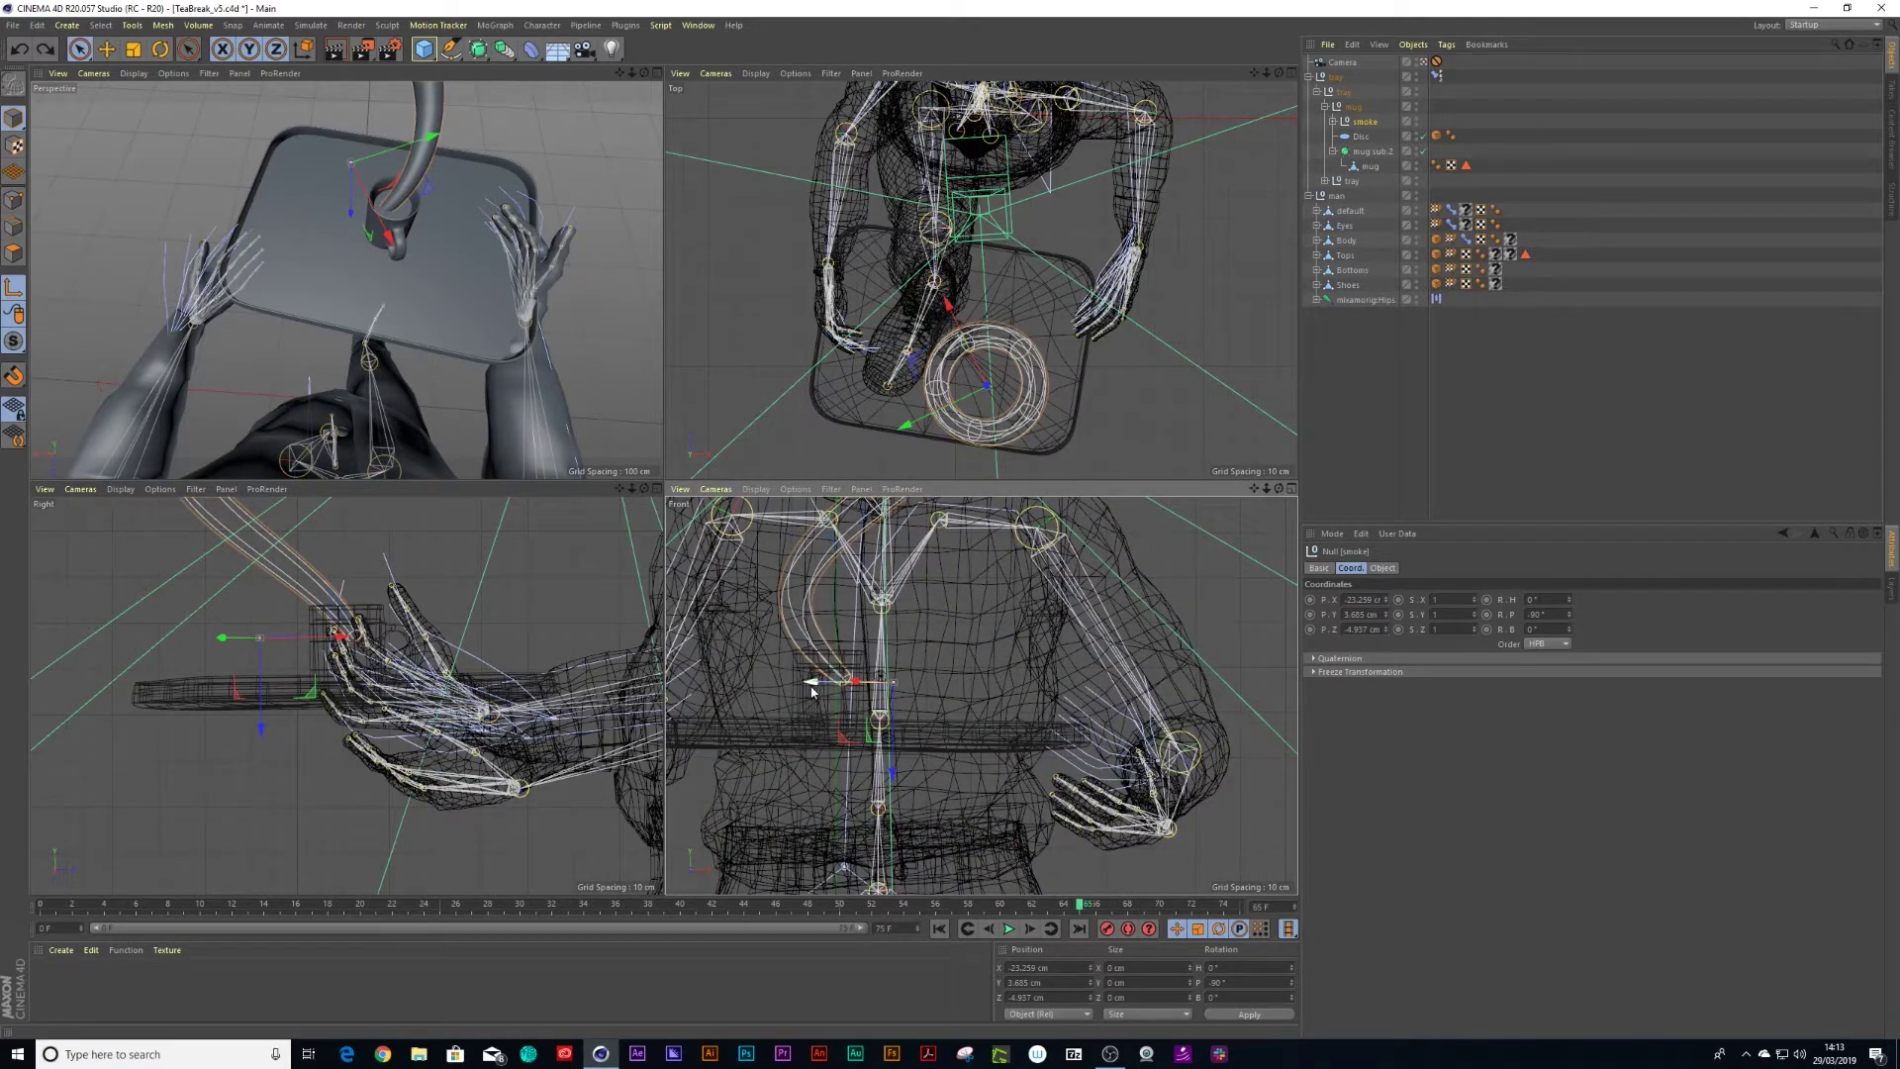
left_click_drag(787, 679, 762, 690)
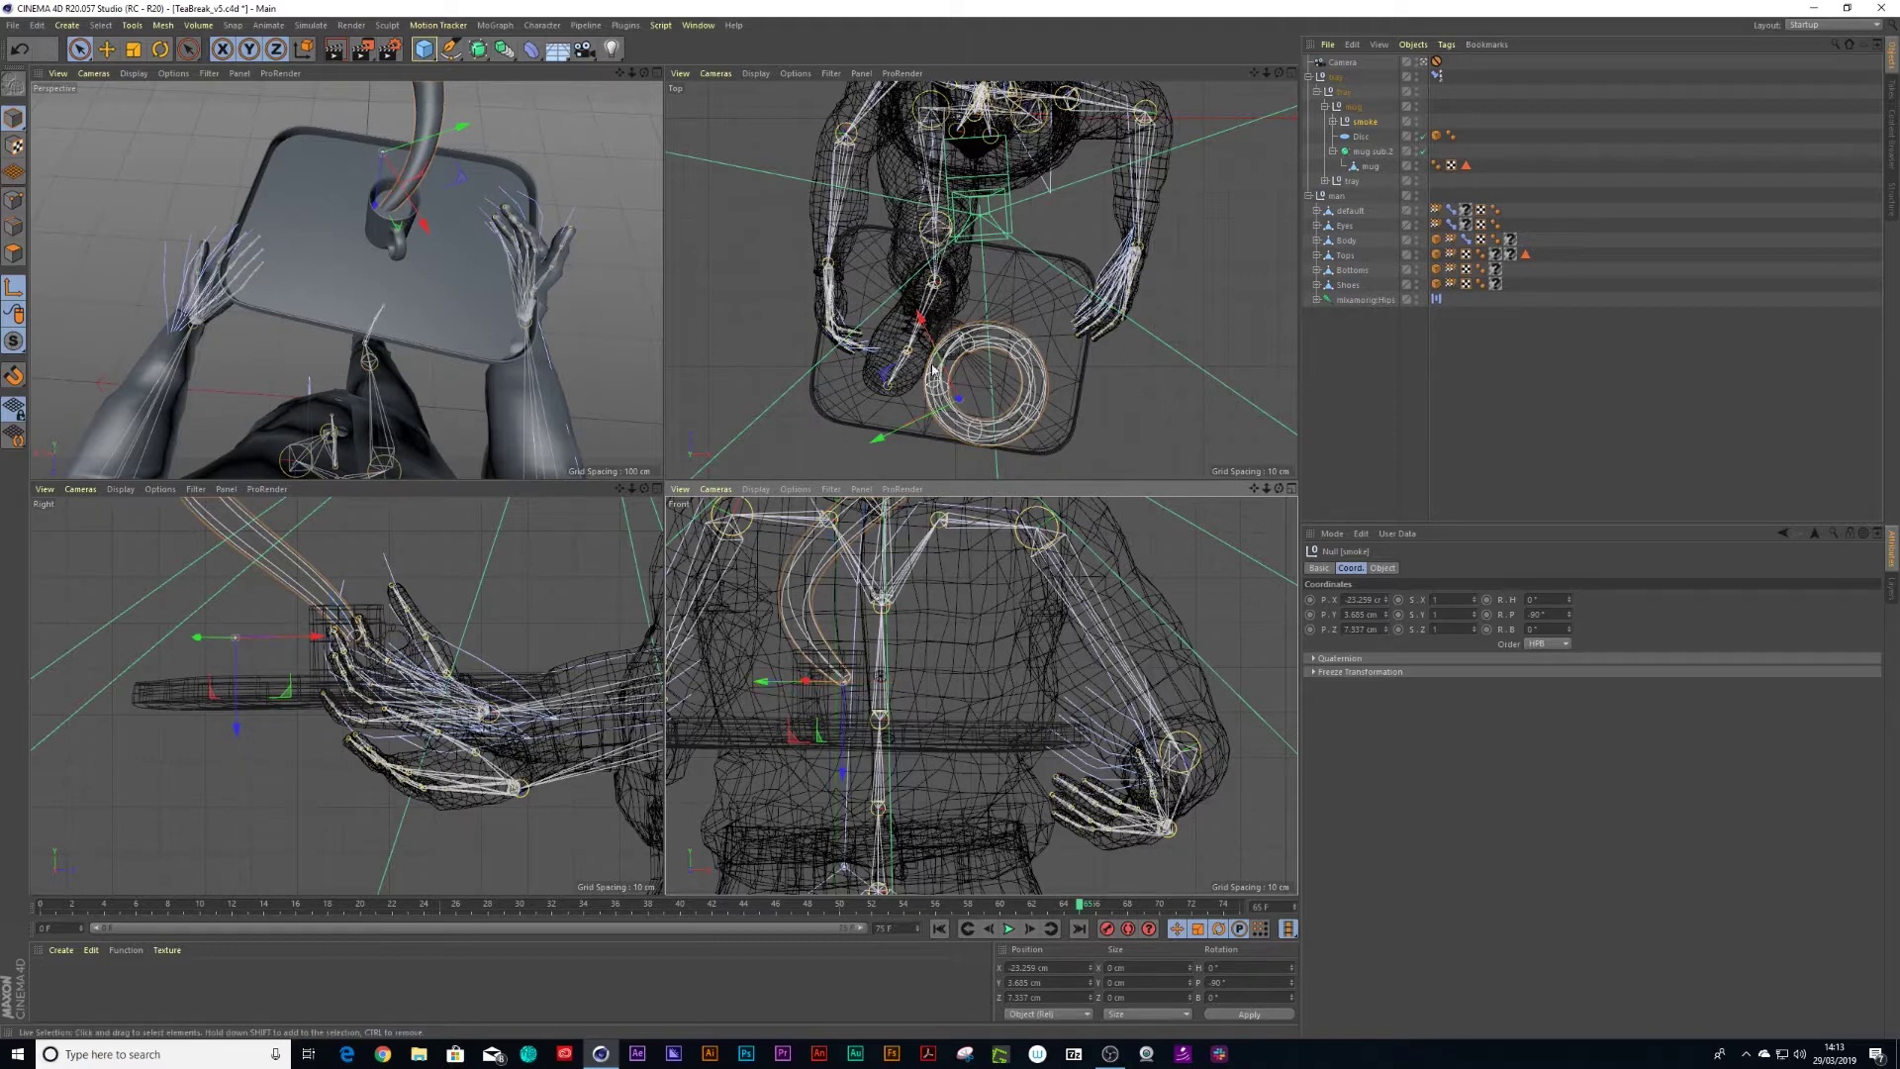
left_click_drag(887, 375, 879, 322)
left_click_drag(418, 639, 425, 638)
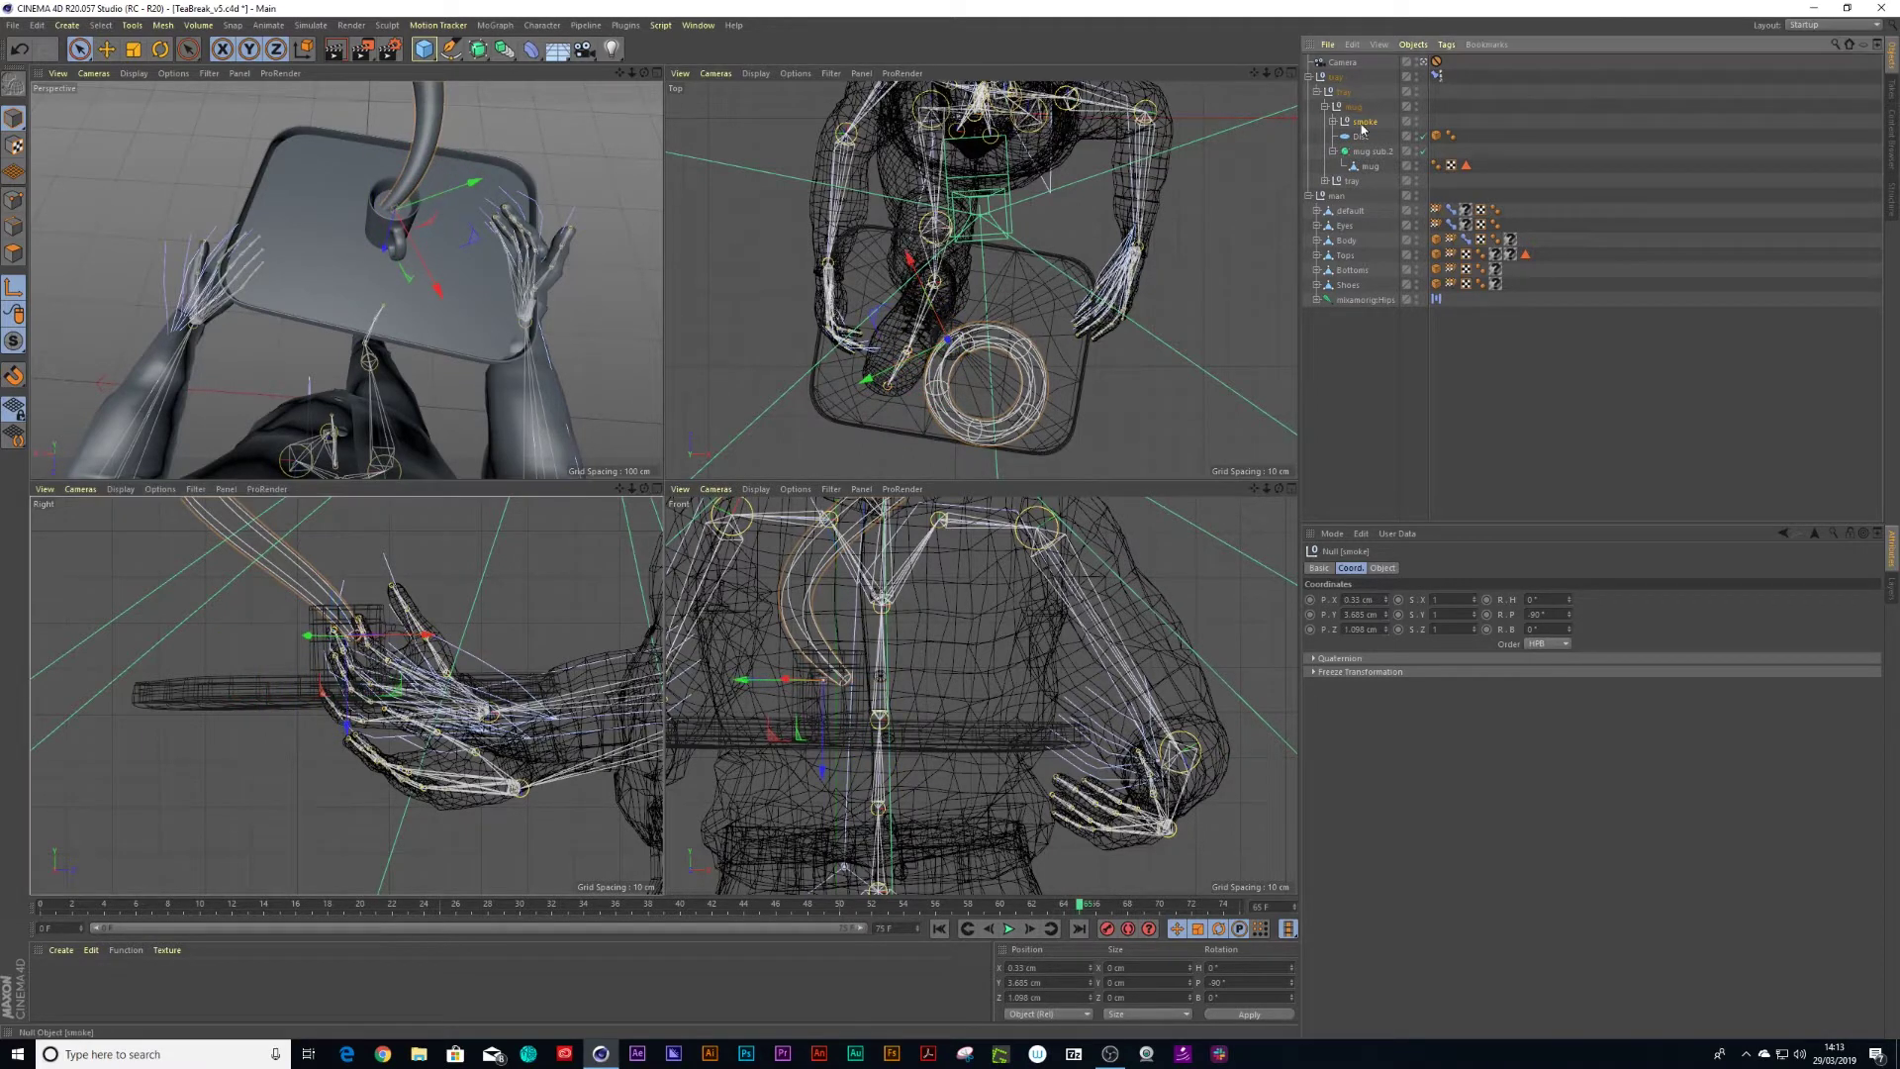
- Test-rotate the smoke null's bank, then set it to 0° and keyframe it at frame 0
left_click_drag(1572, 633, 1575, 399)
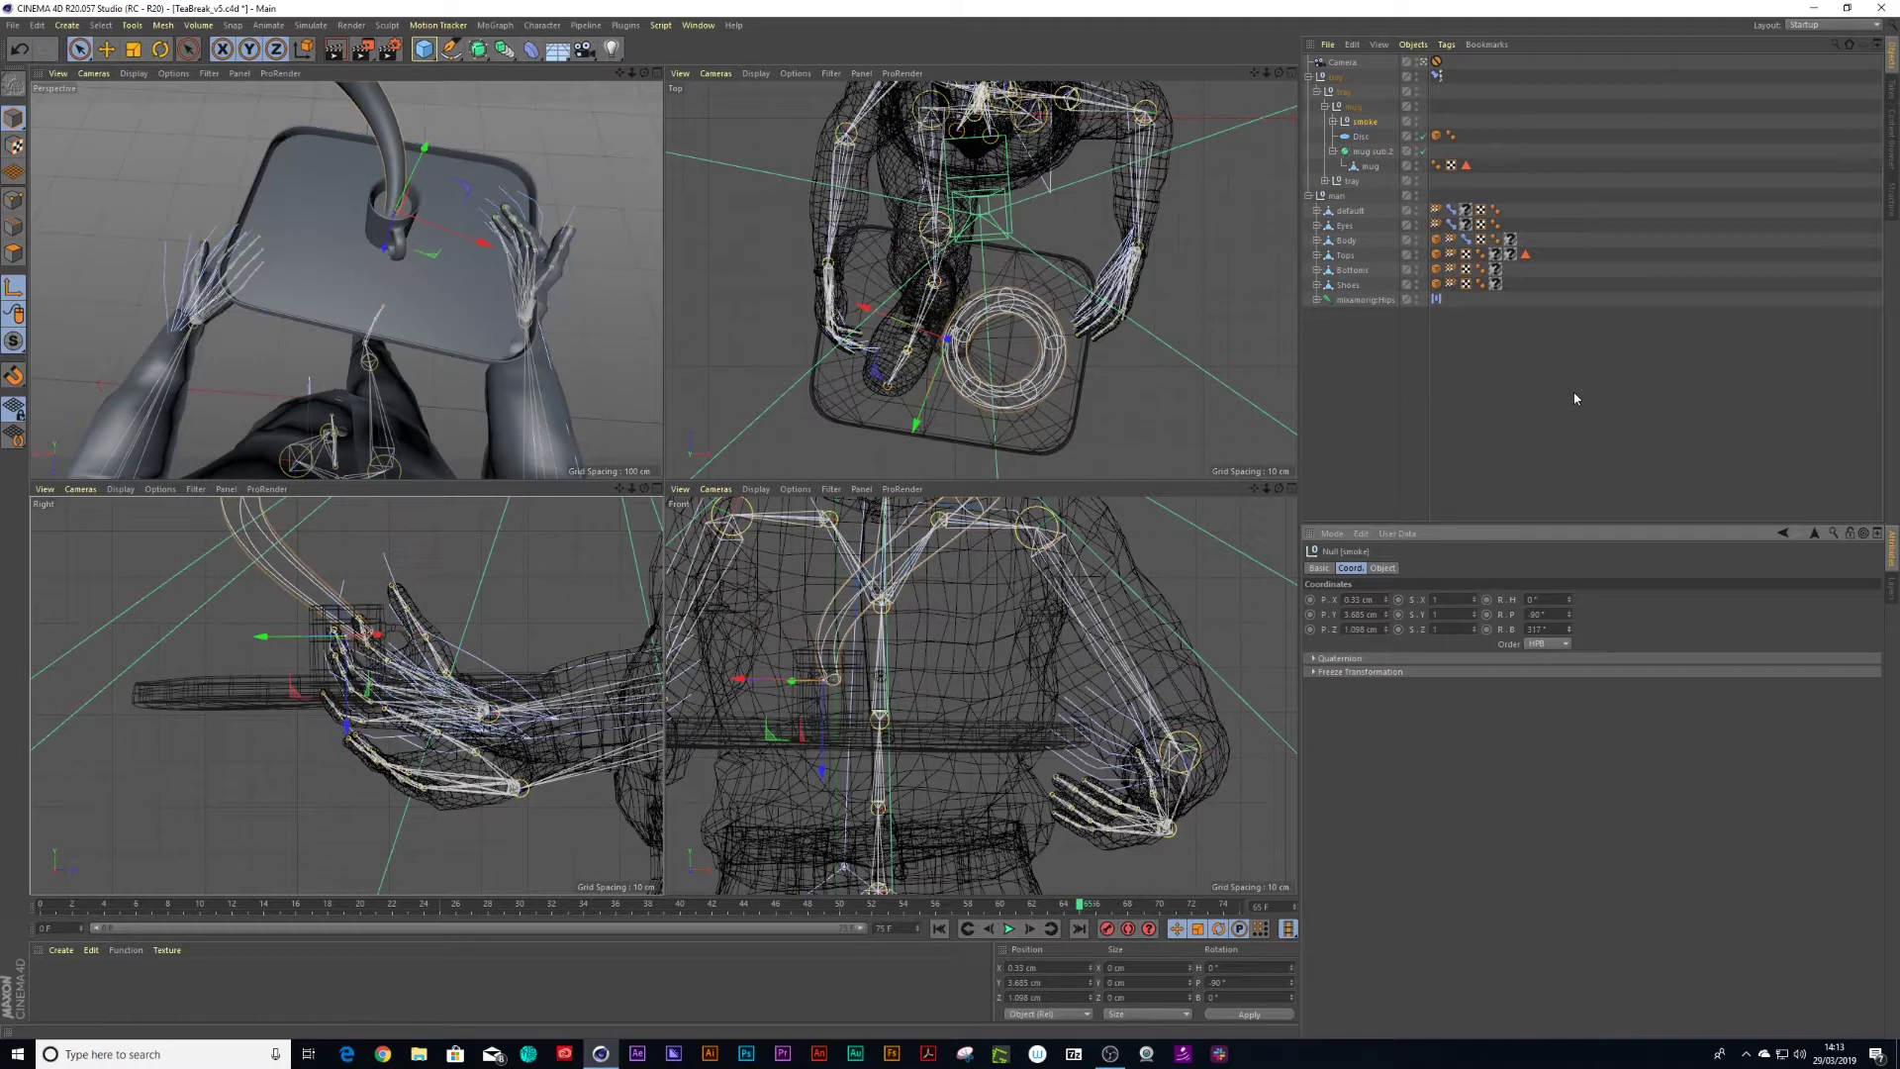
left_click(49, 907)
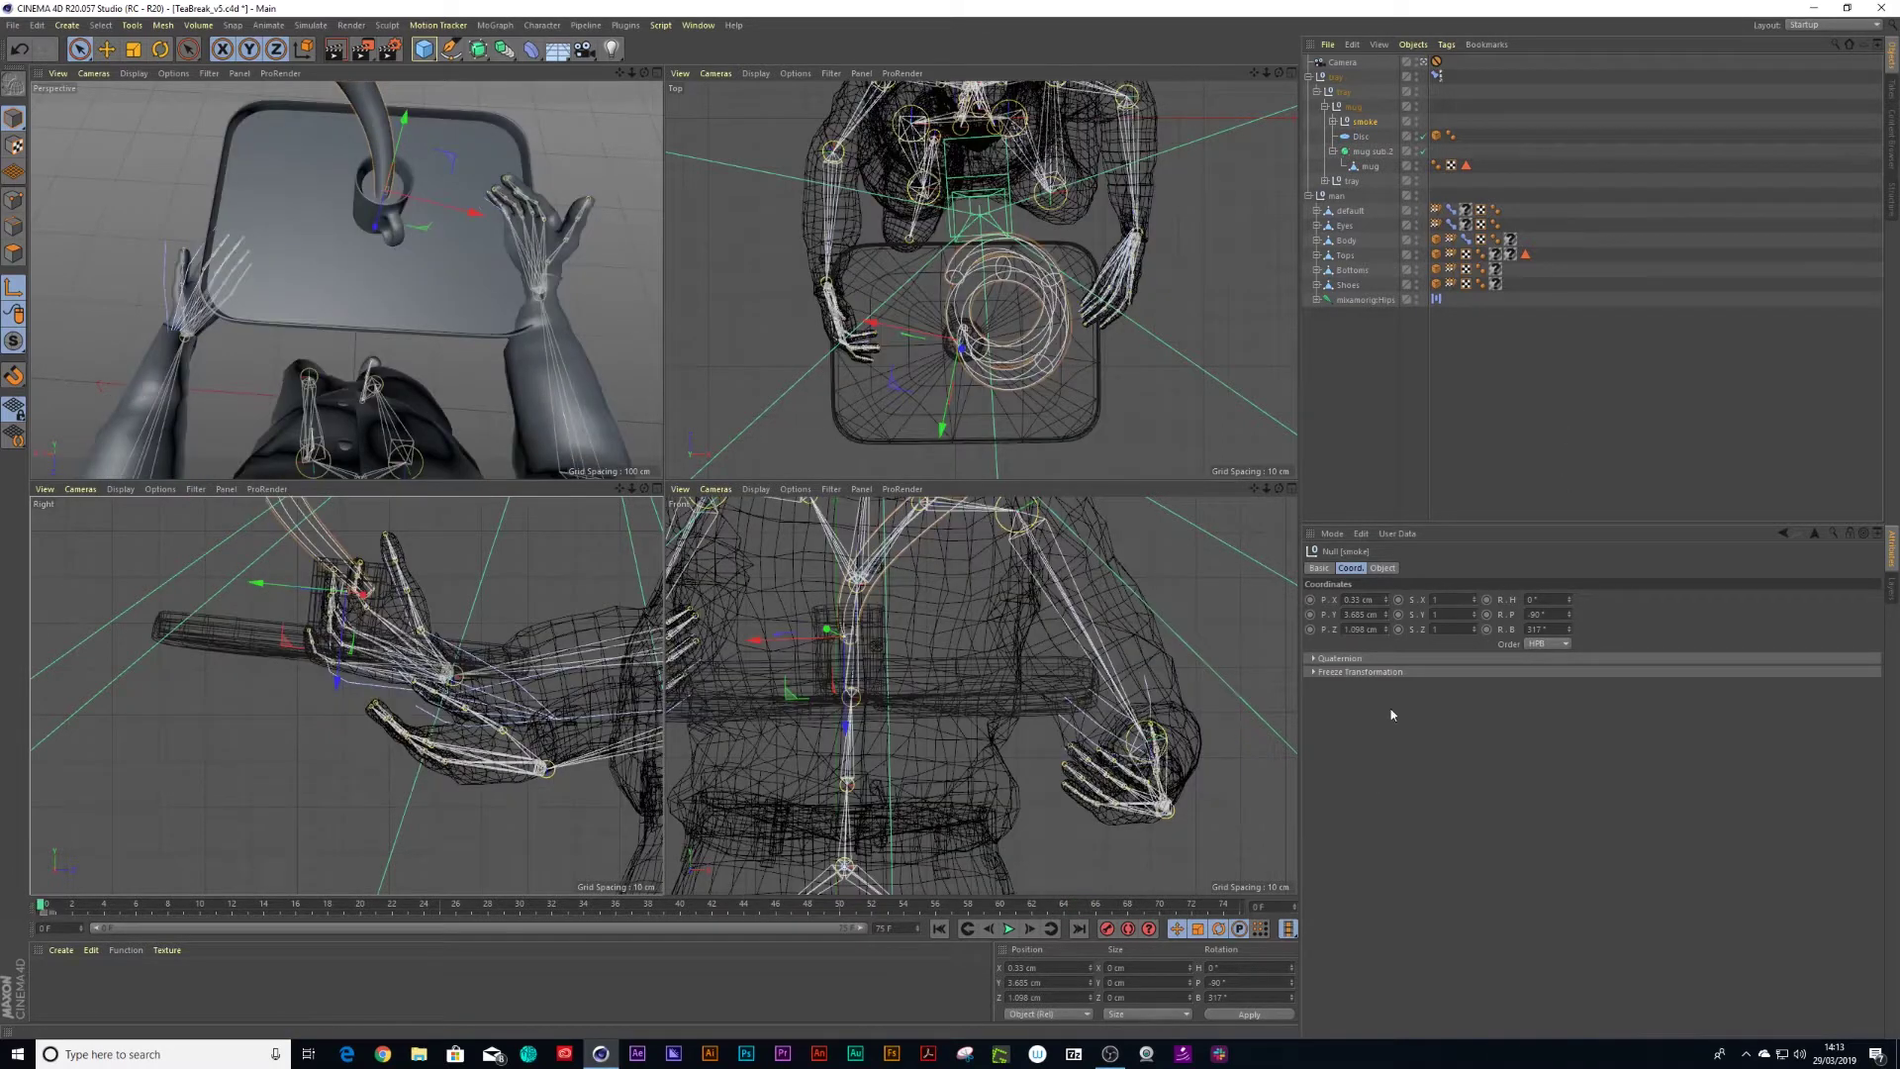
left_click_drag(1548, 630, 1523, 631)
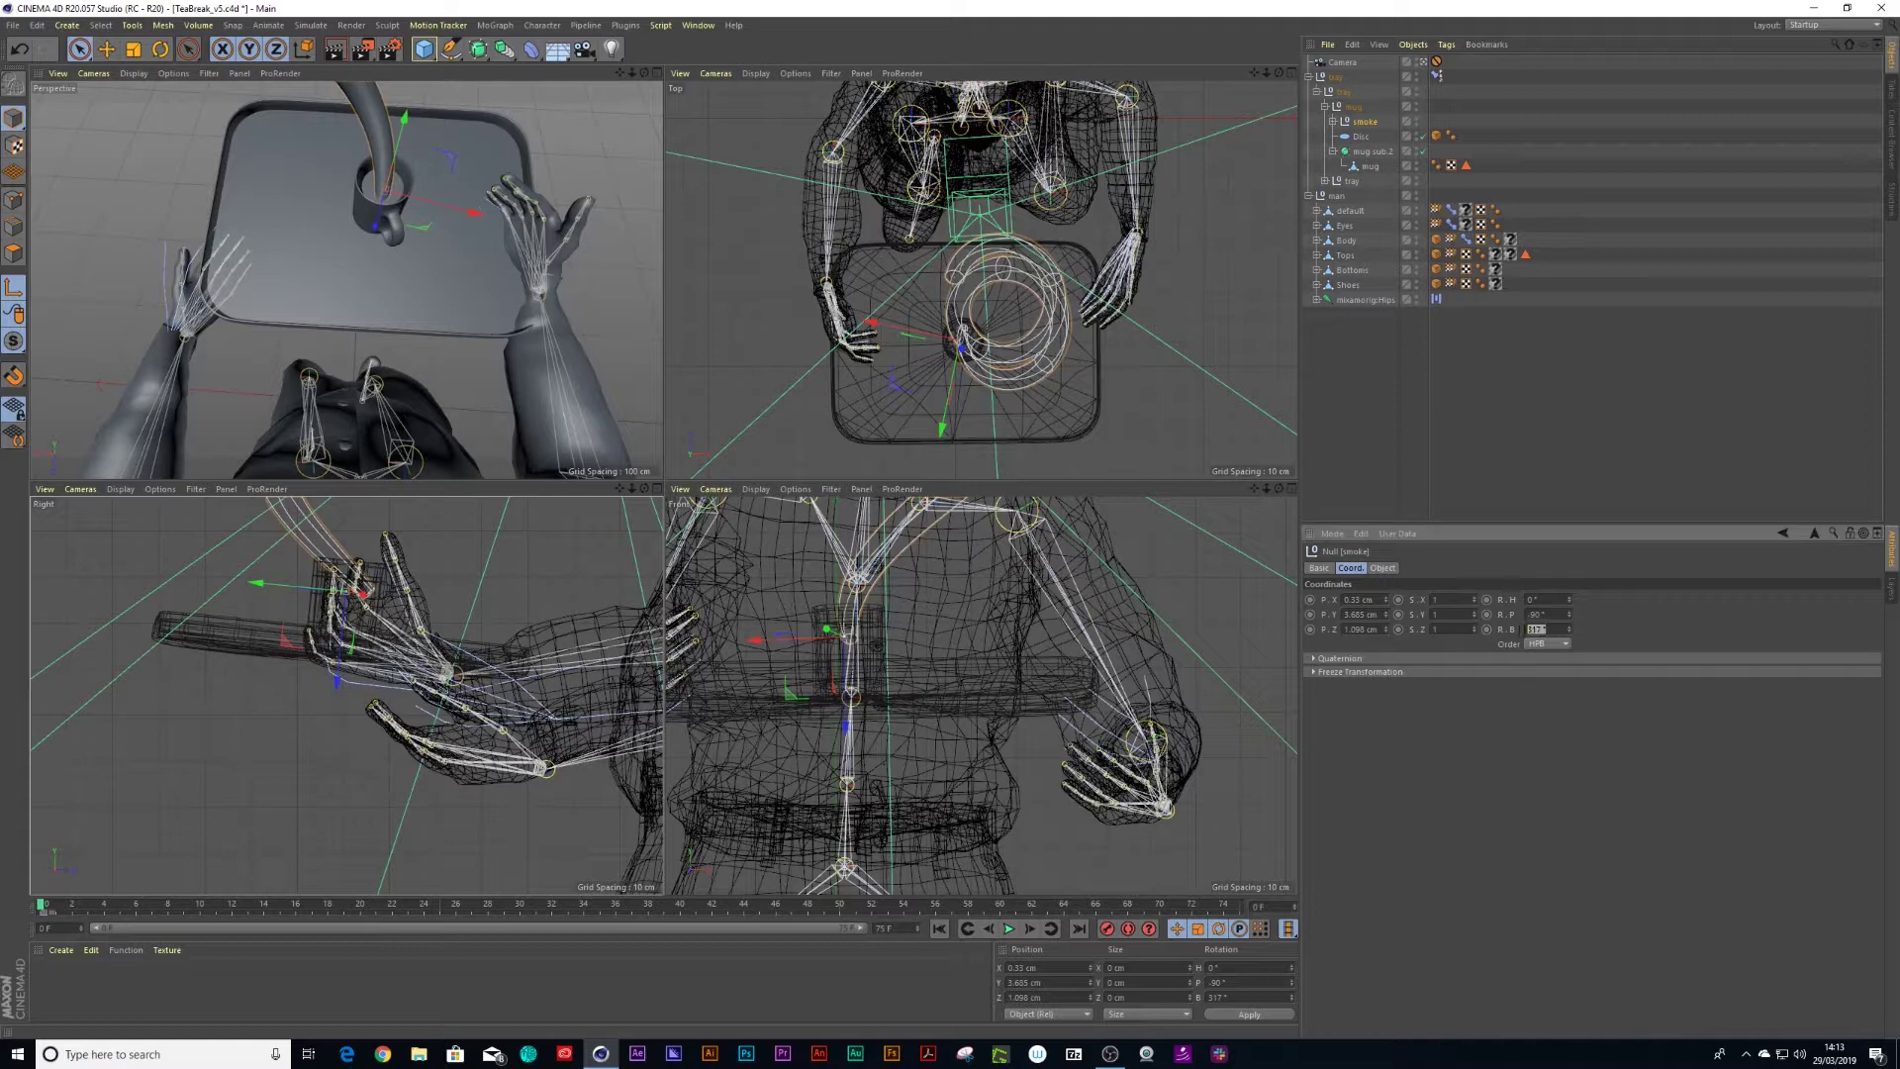
type("0")
key("Return")
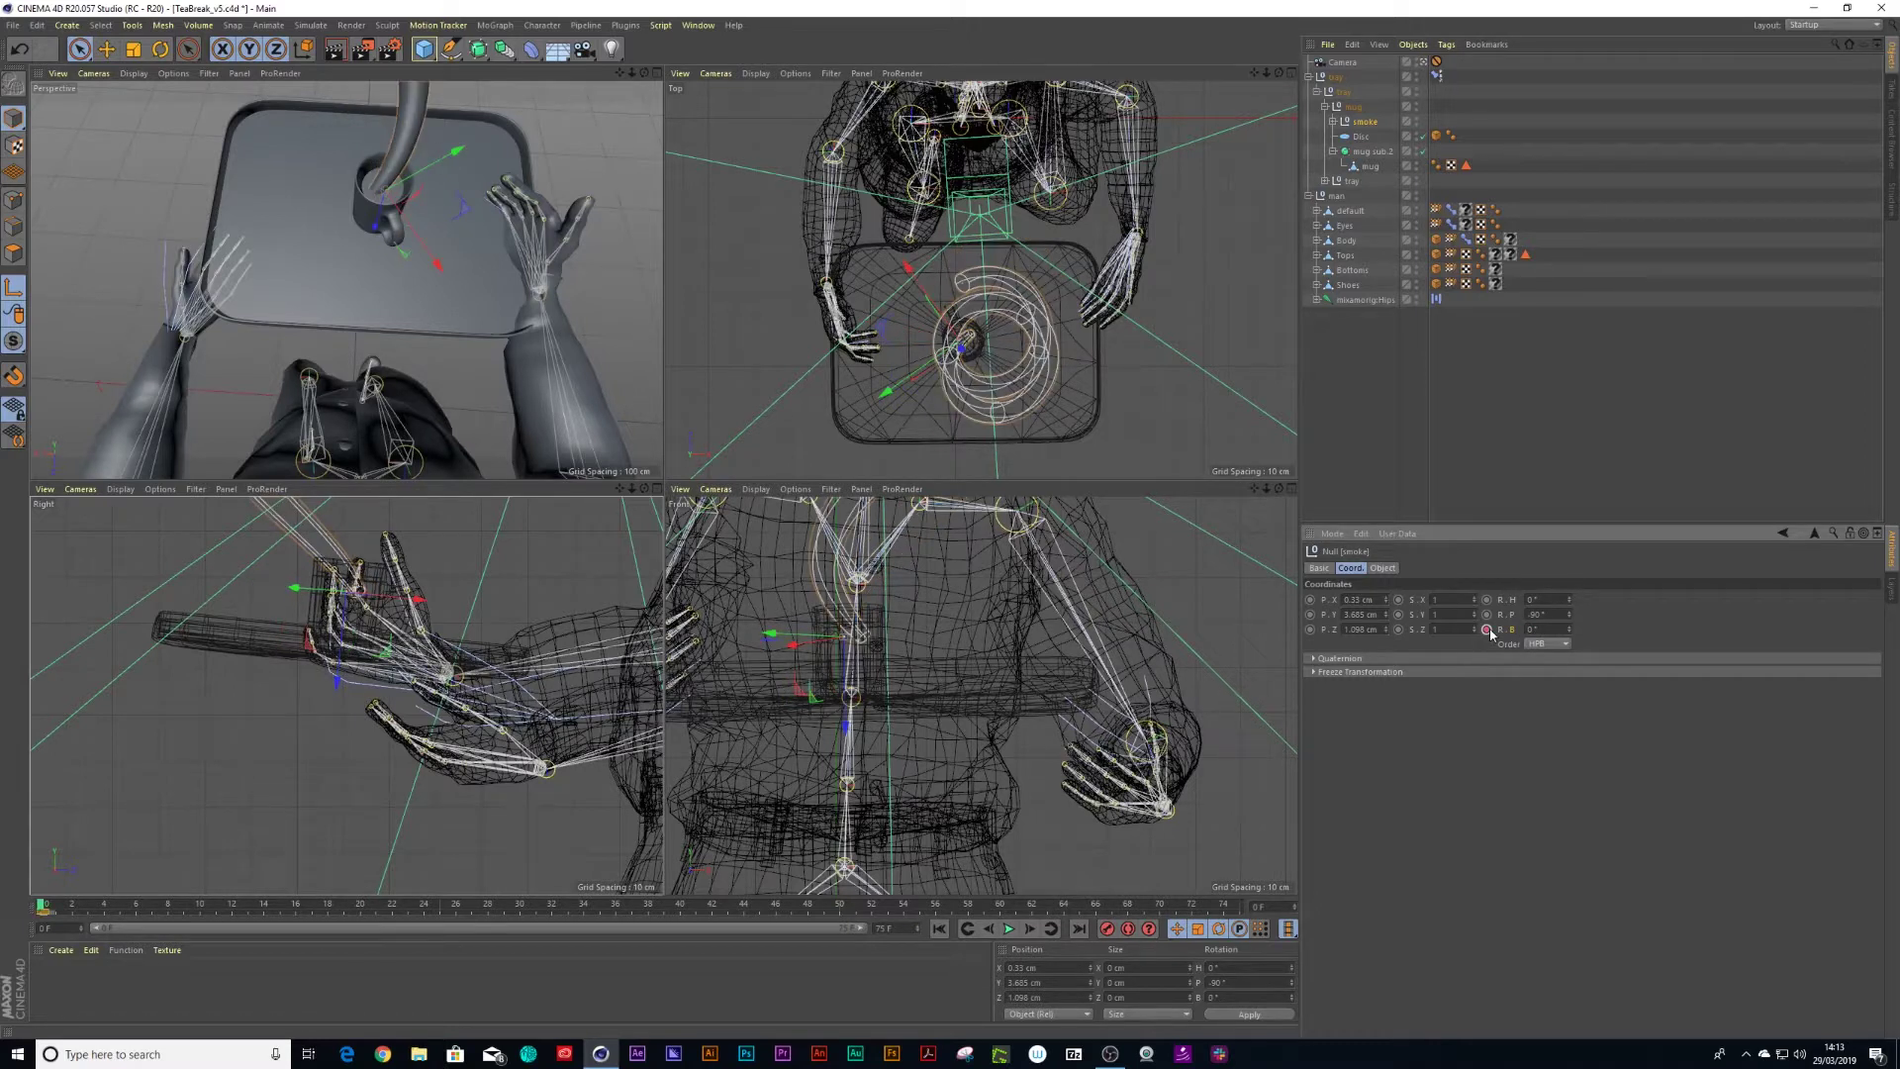
- Keyframe the smoke null's bank rotation at 360° on frame 10
left_click(119, 907)
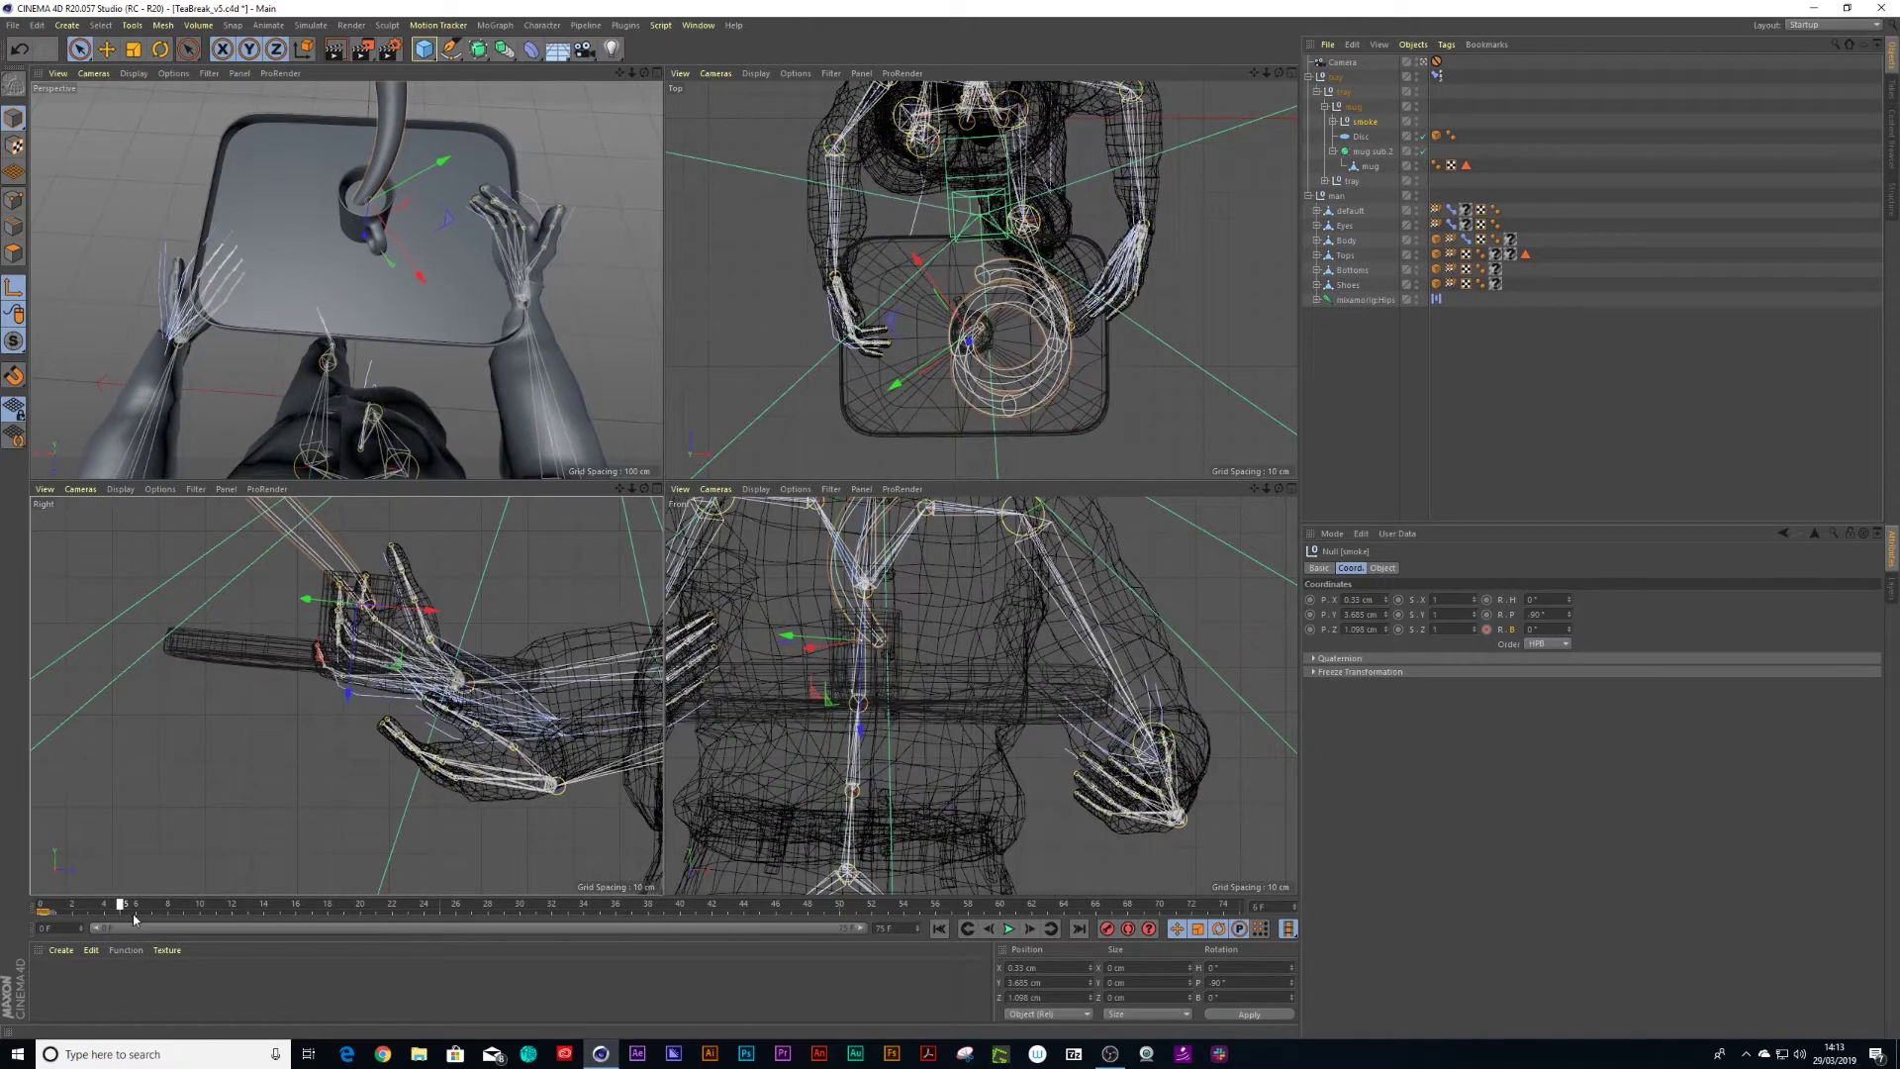
left_click_drag(135, 920, 197, 923)
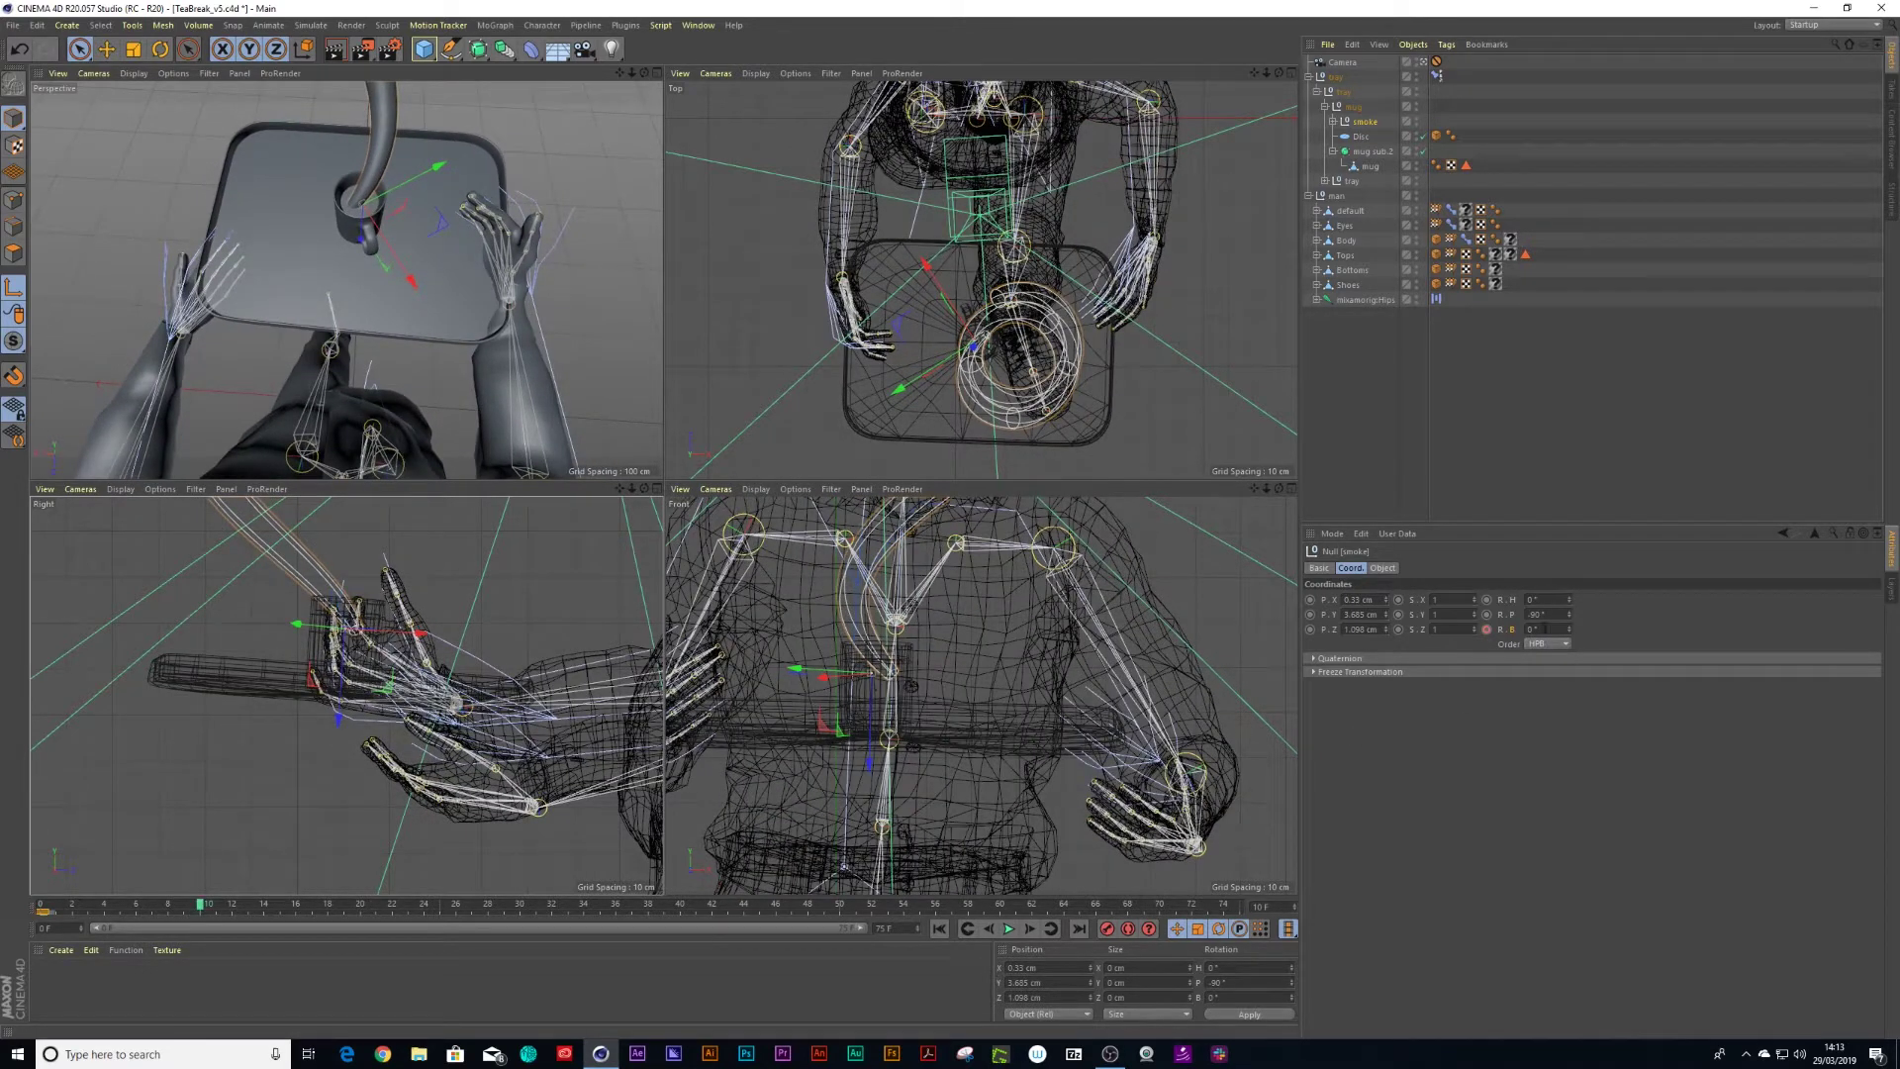
left_click(1545, 629)
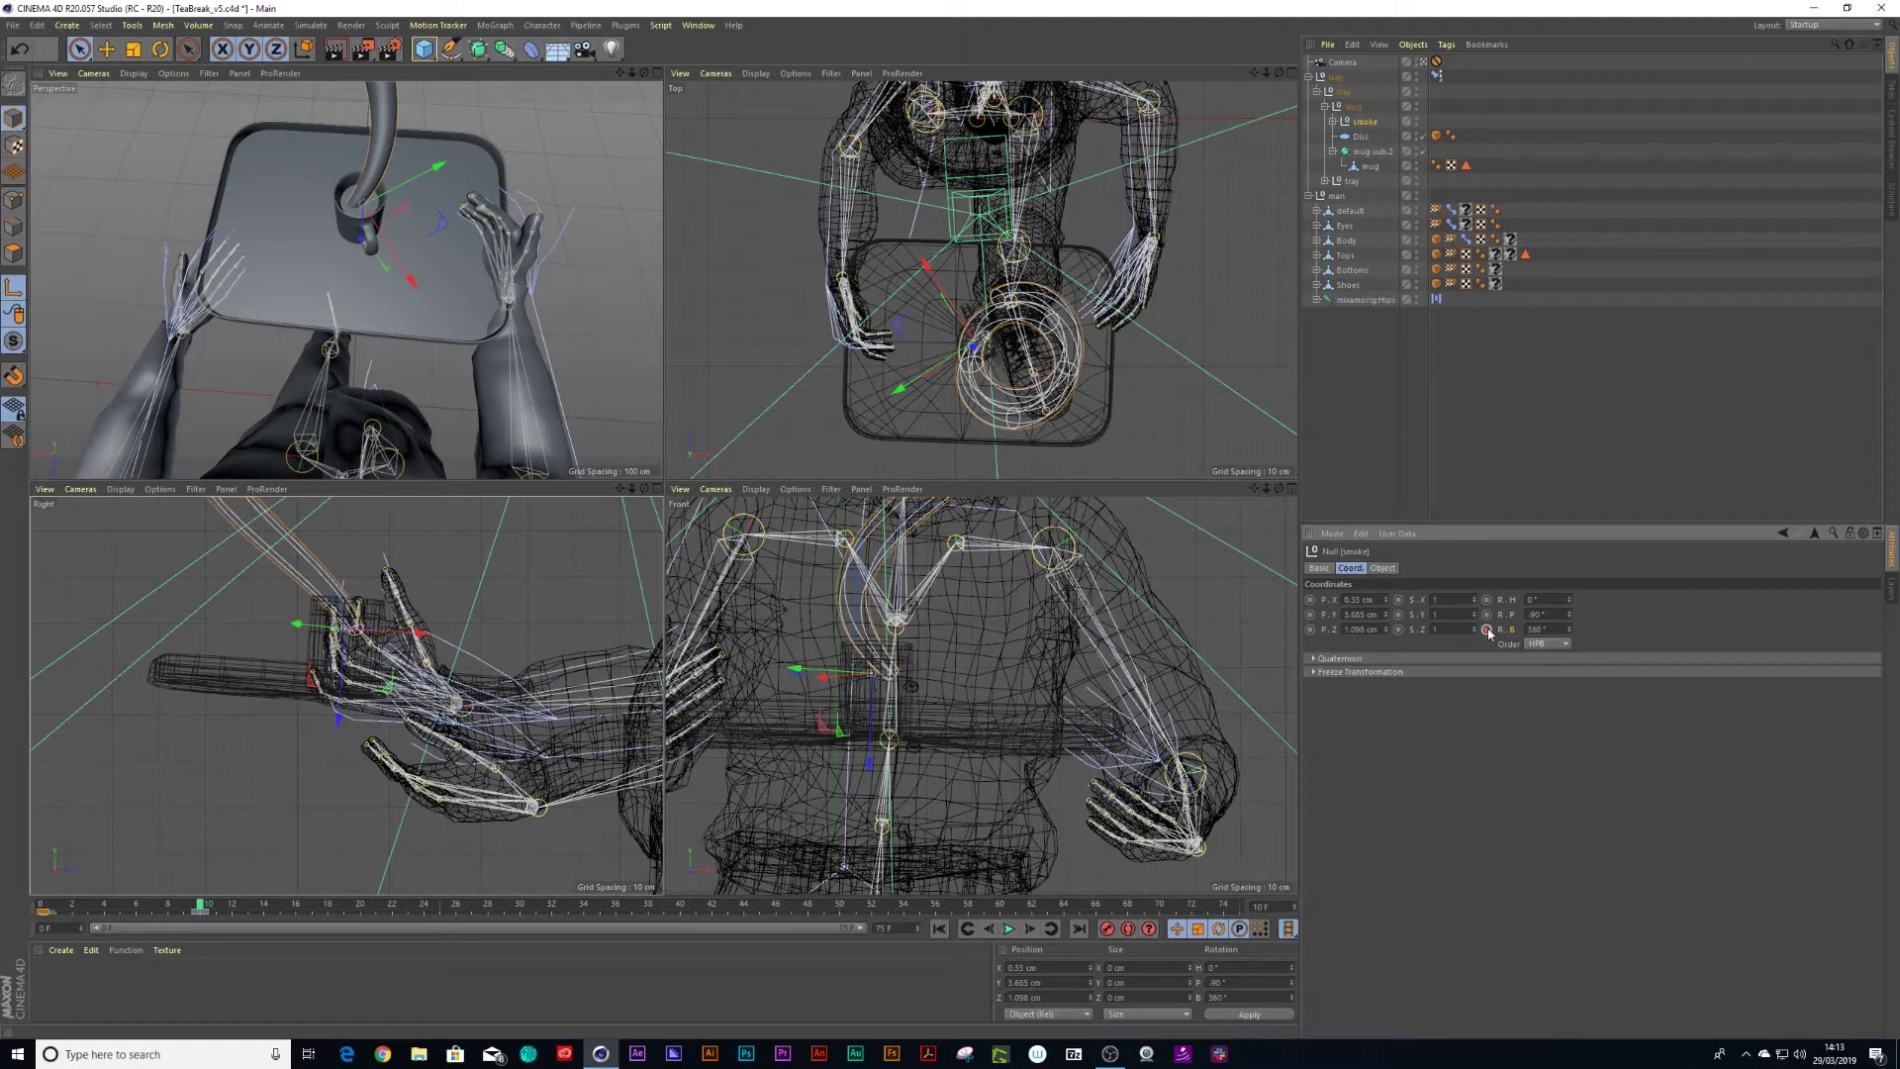
- Show the bank rotation track in the Timeline and set both of its keys to linear interpolation
right_click(1488, 630)
mouse_move(1529, 638)
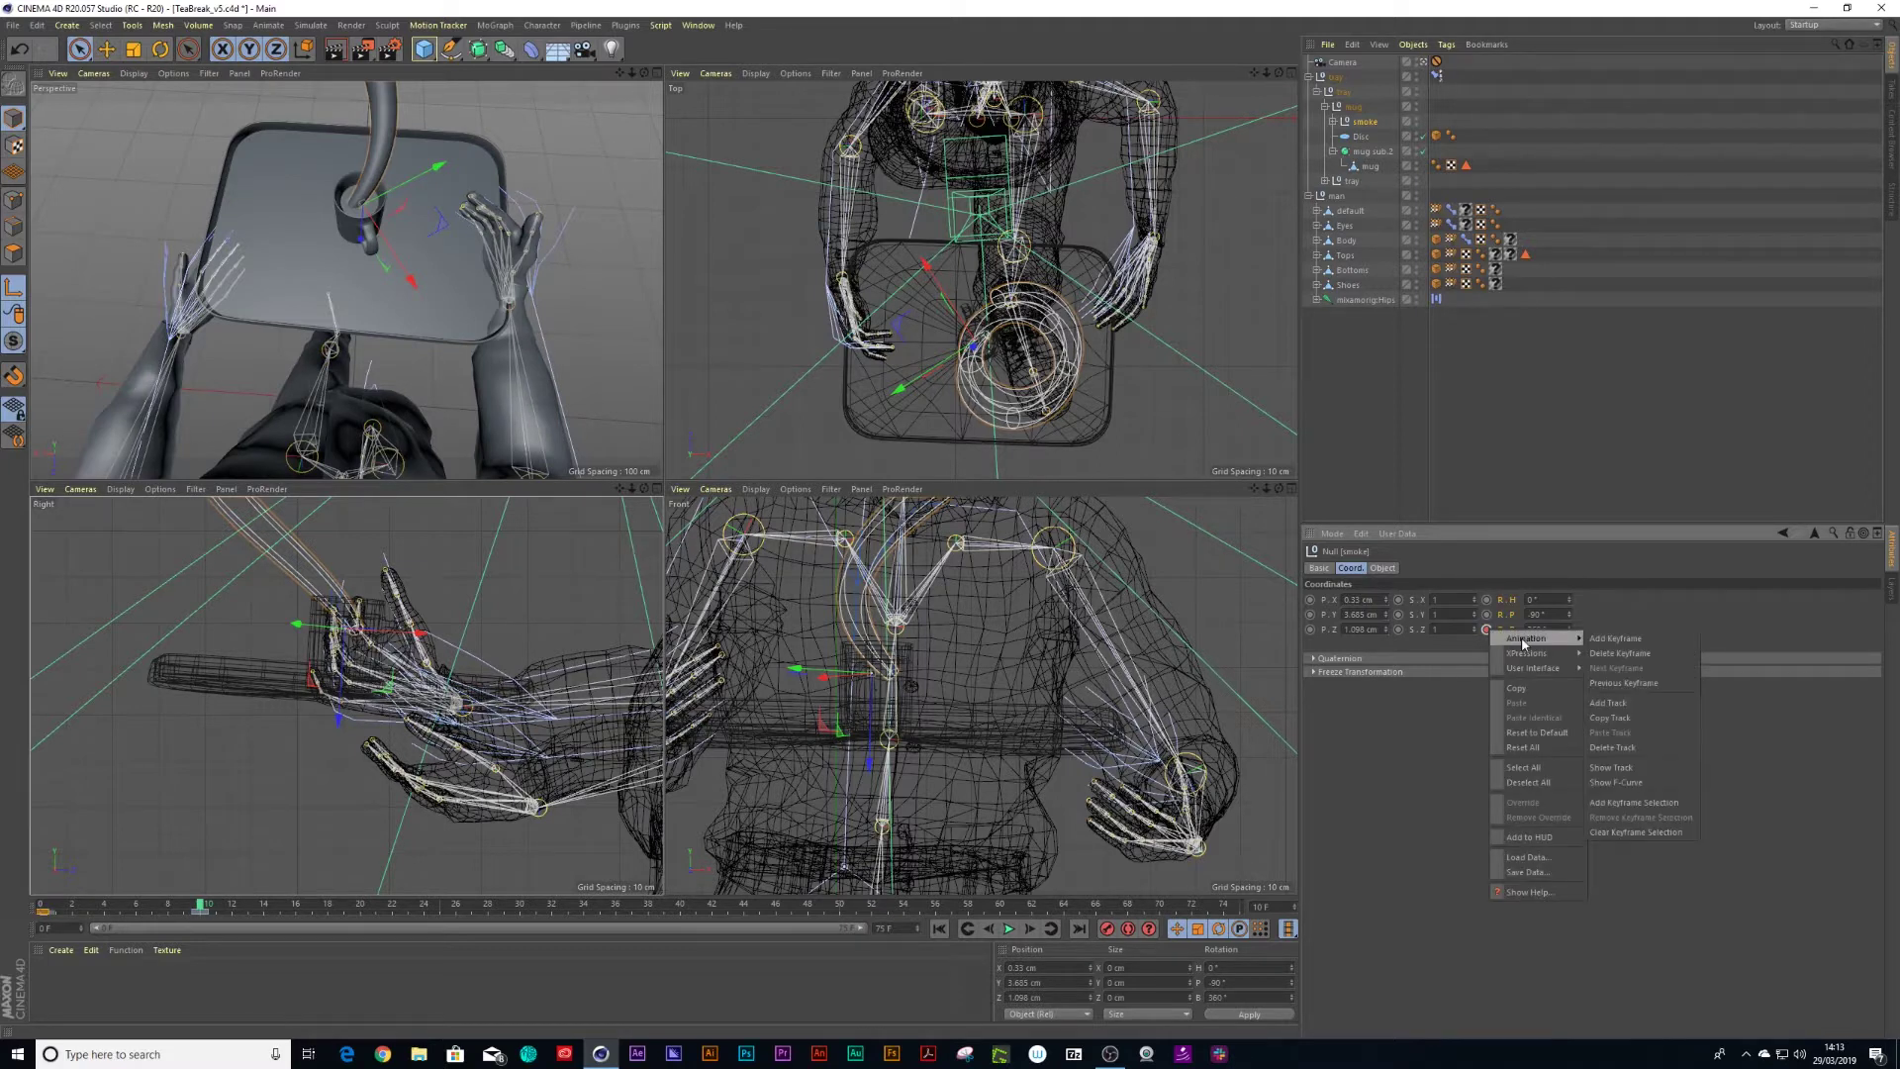
left_click(1628, 770)
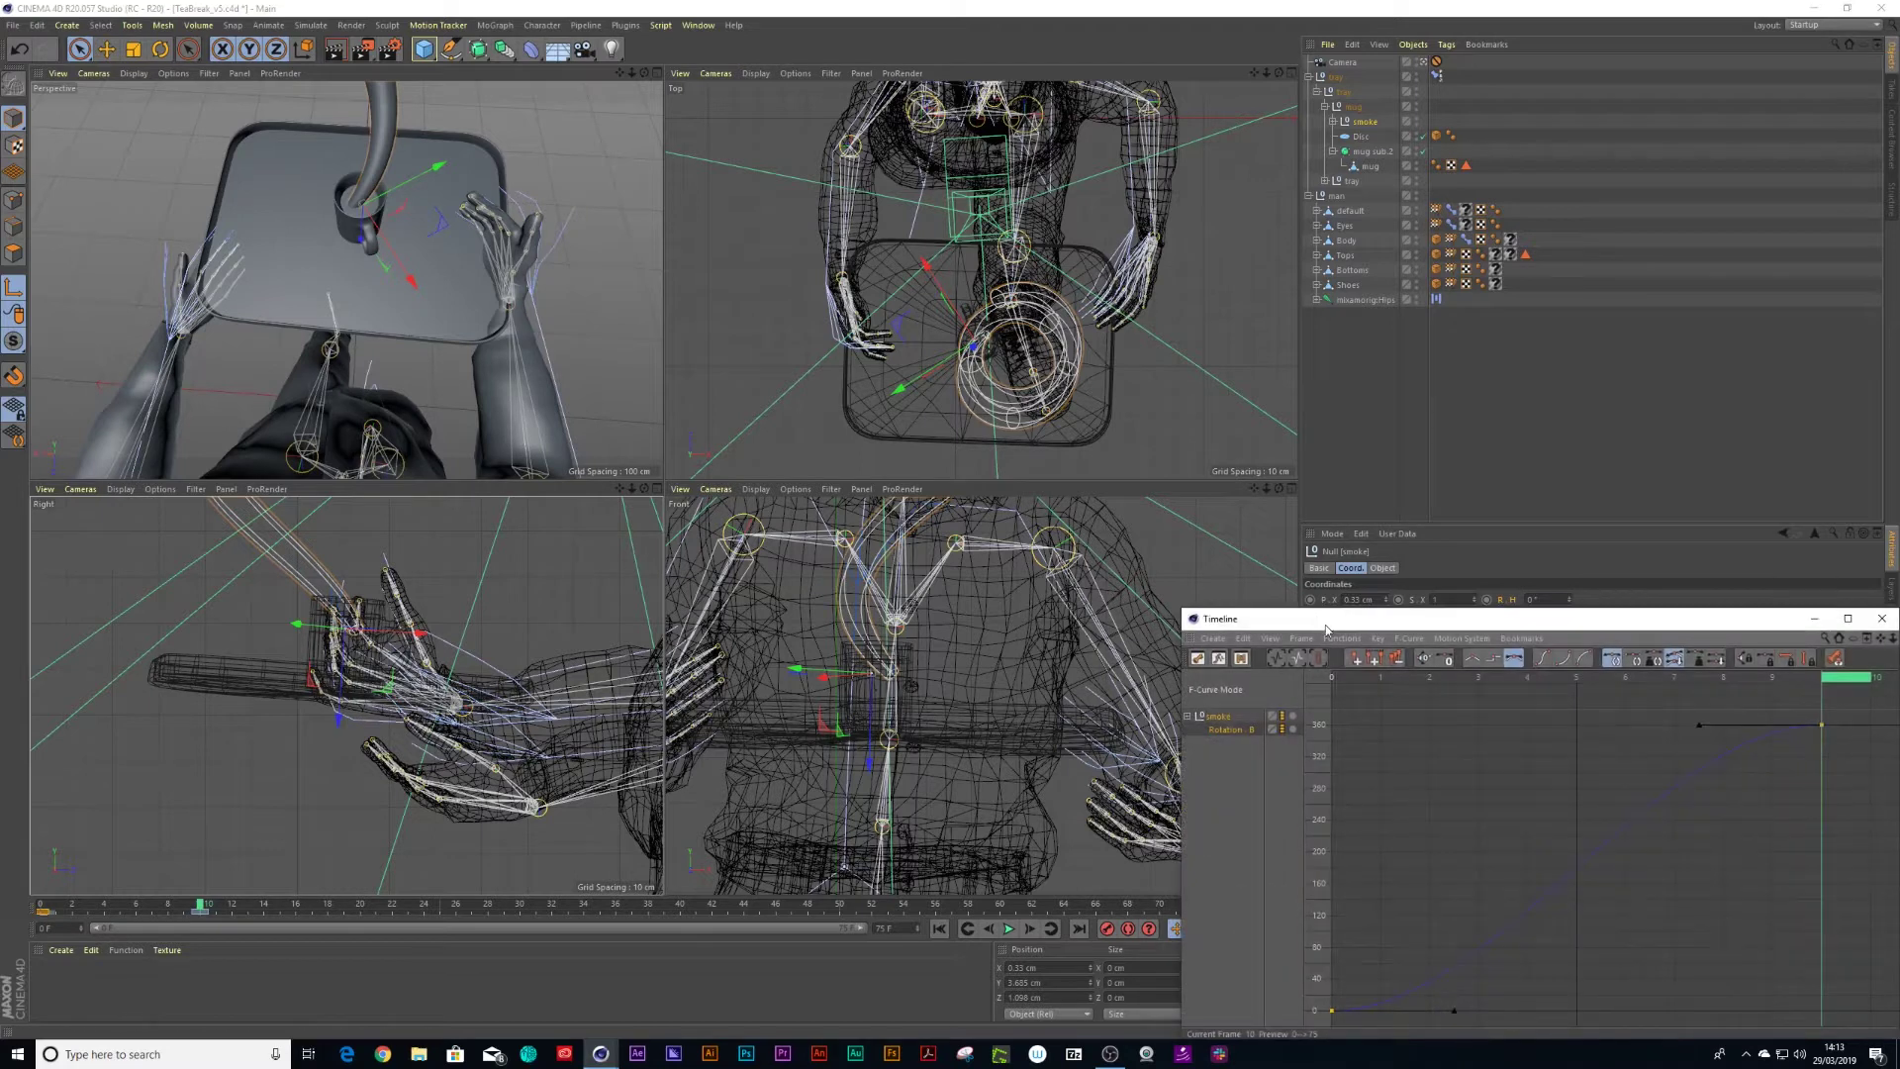
left_click_drag(1326, 628, 1064, 473)
key("h")
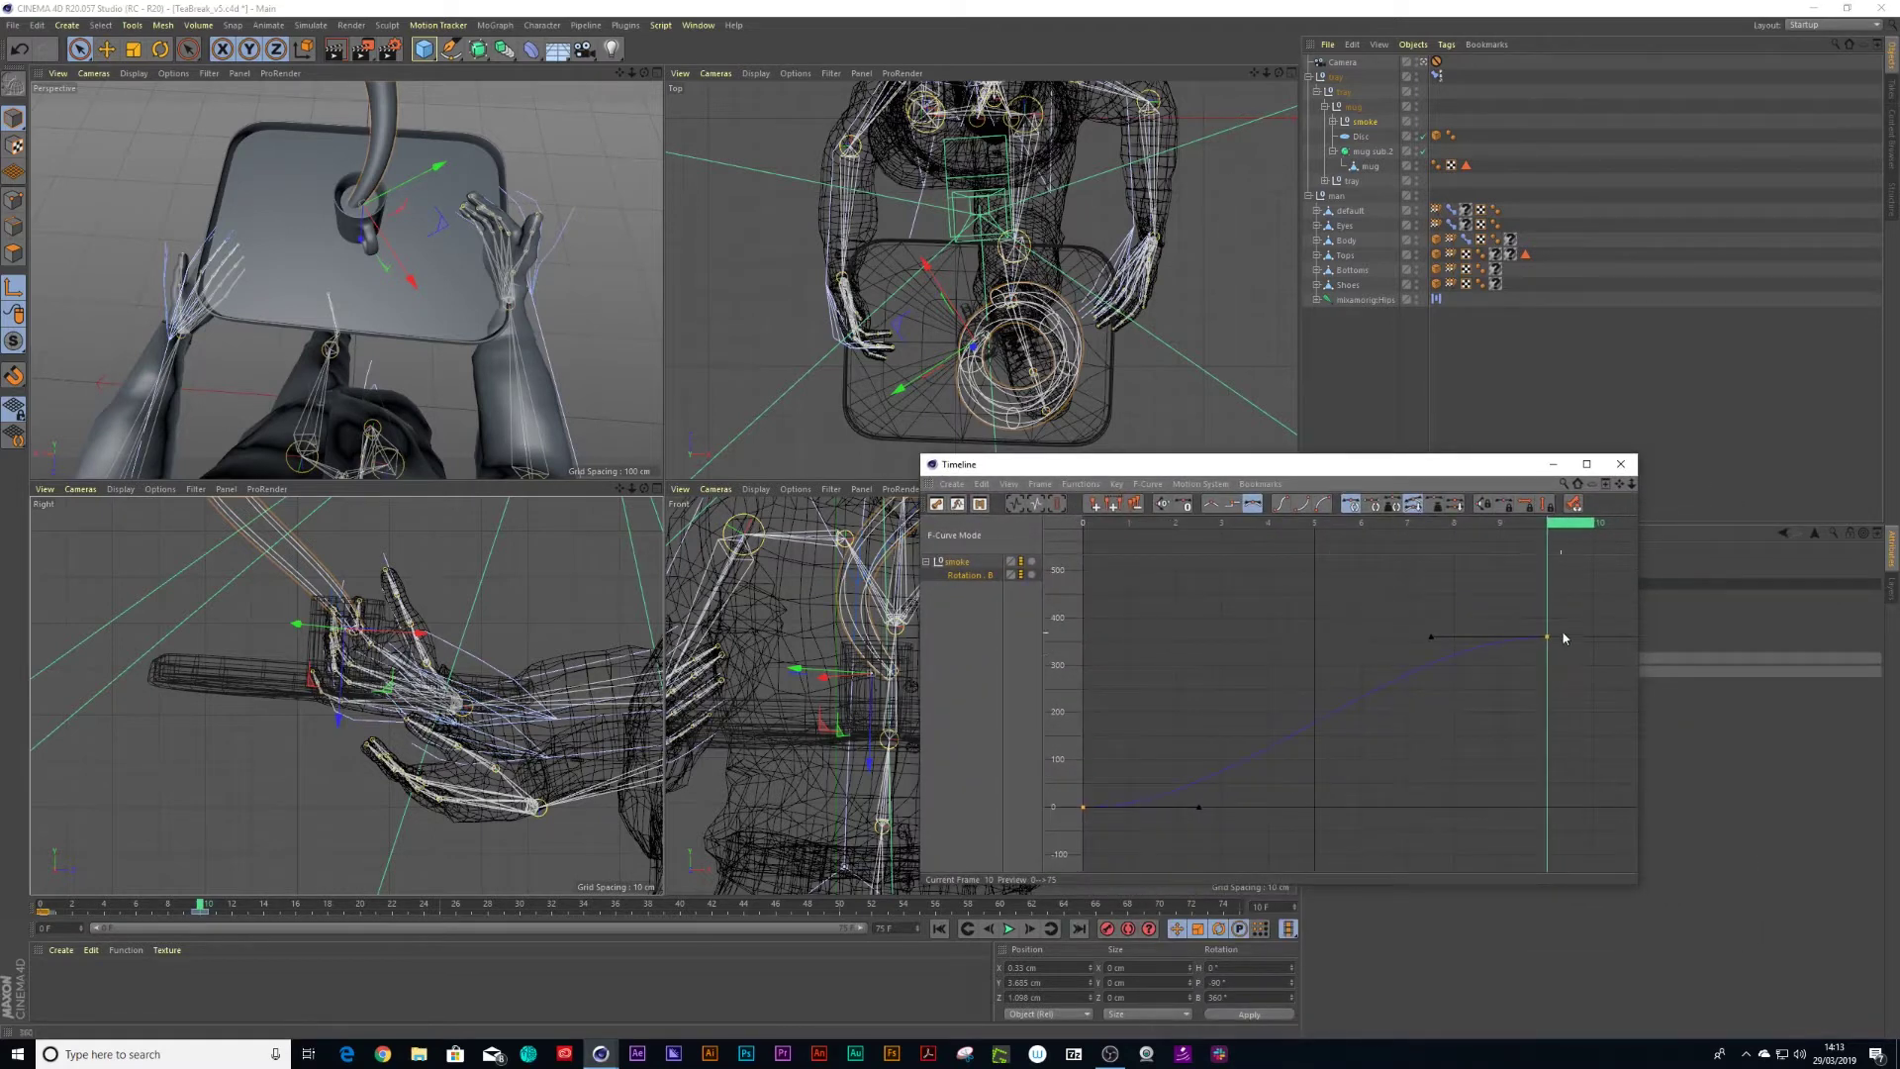
left_click_drag(1566, 615, 1044, 831)
right_click(1304, 693)
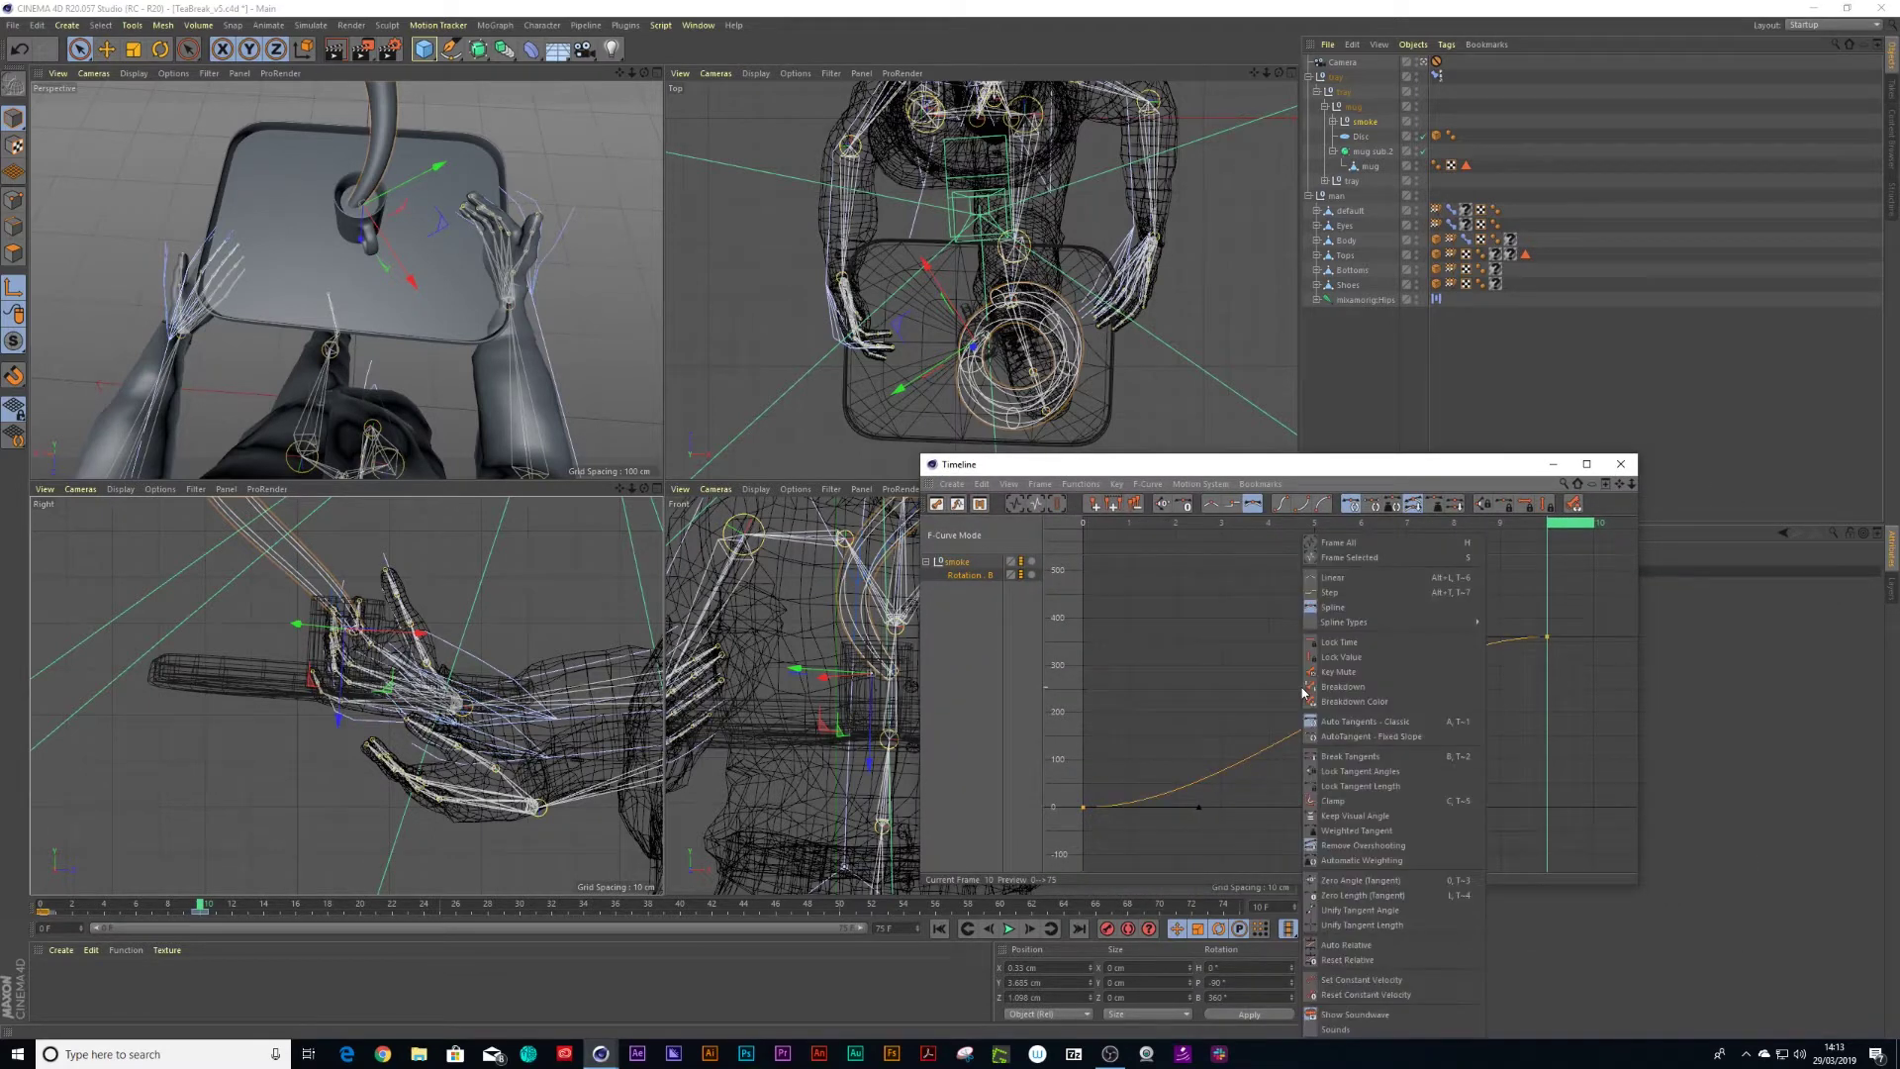
left_click(1334, 577)
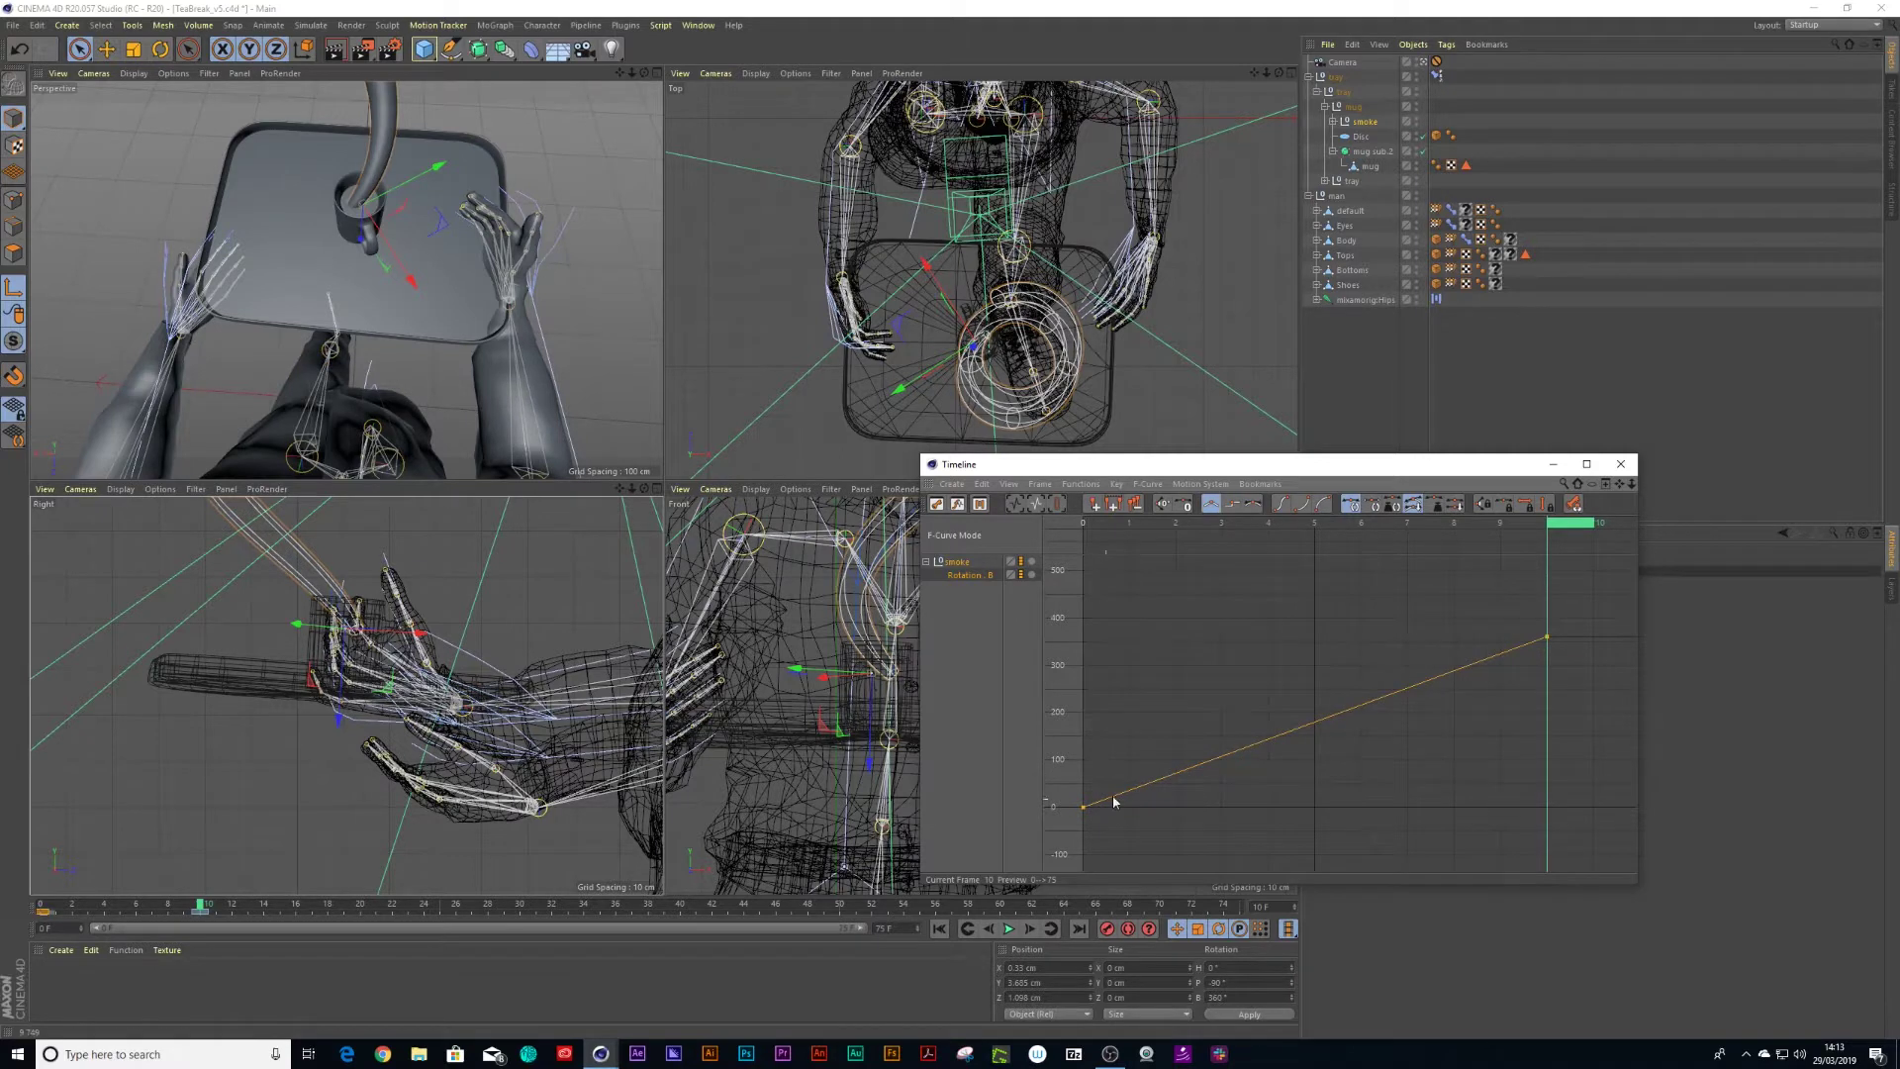
- Set the rotation track's After behaviour to Continue, inspect the extended curve, and close the Timeline
left_click_drag(1436, 468, 985, 347)
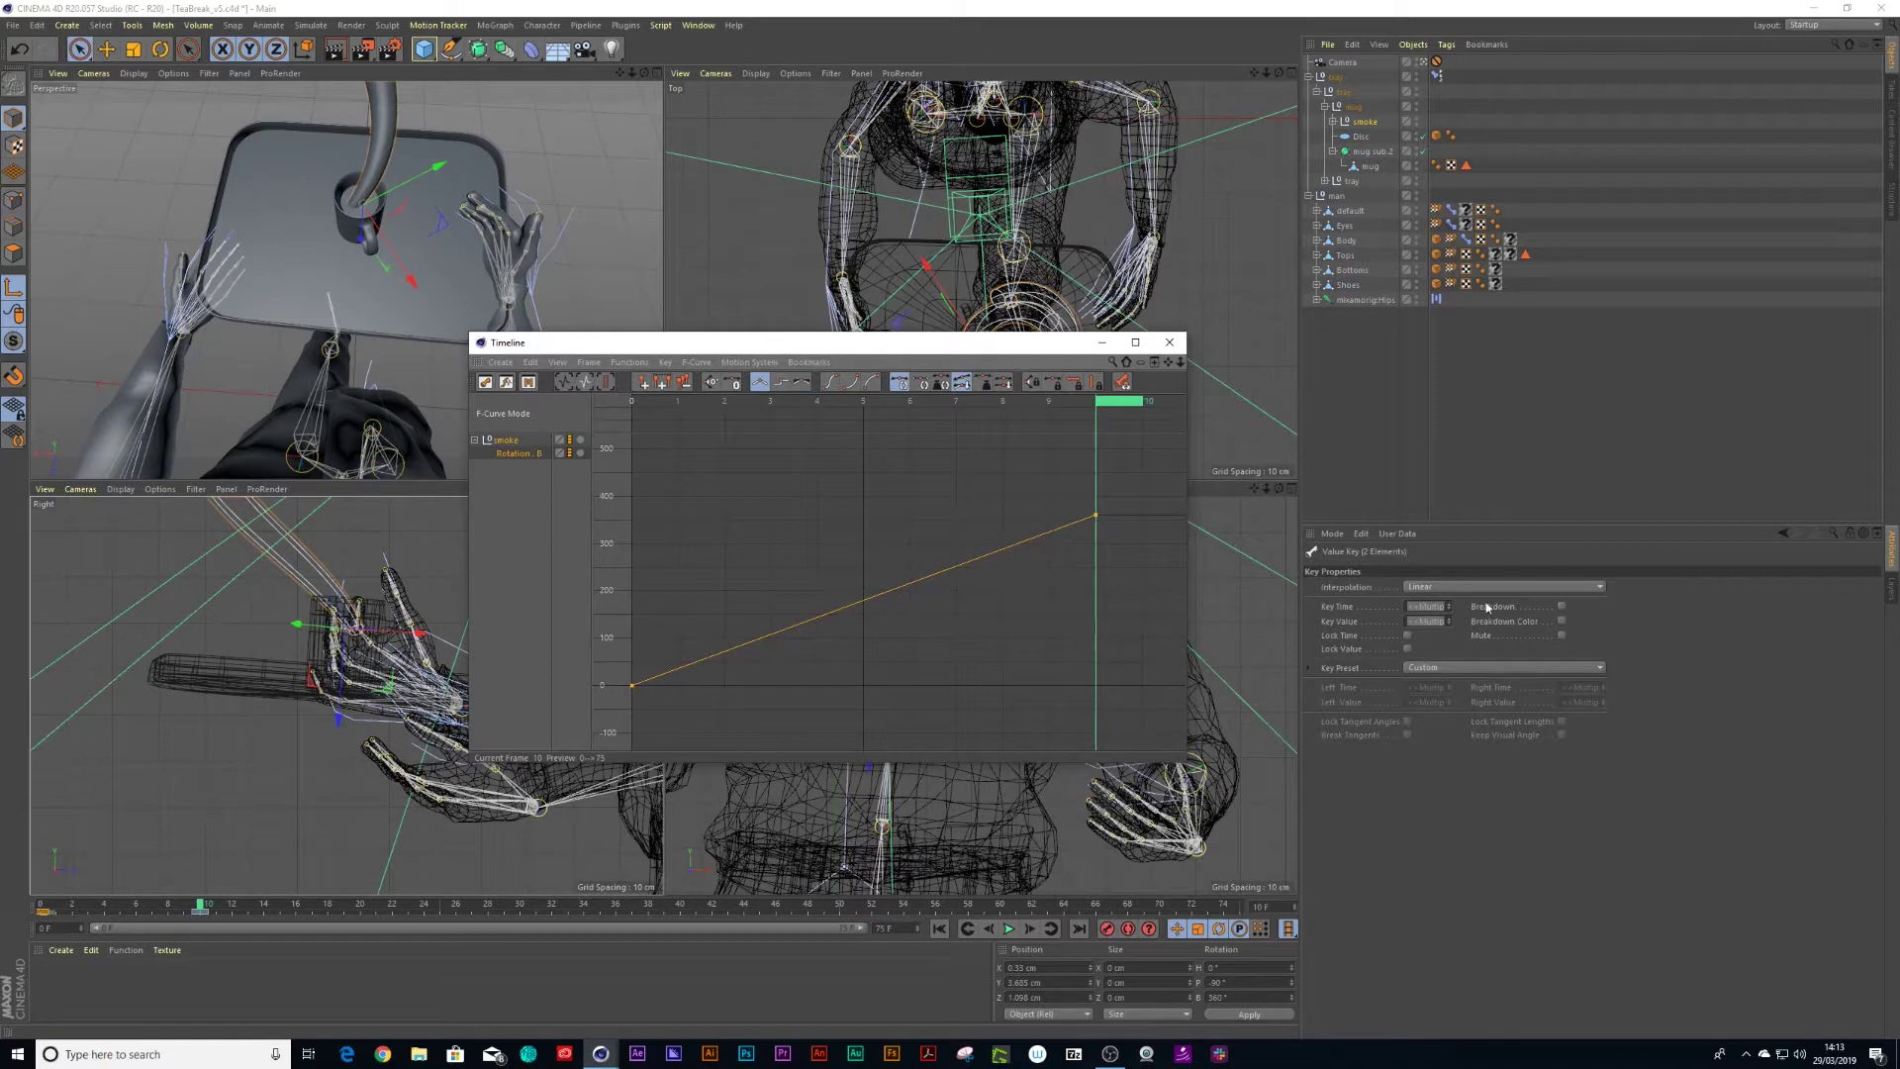
left_click(530, 454)
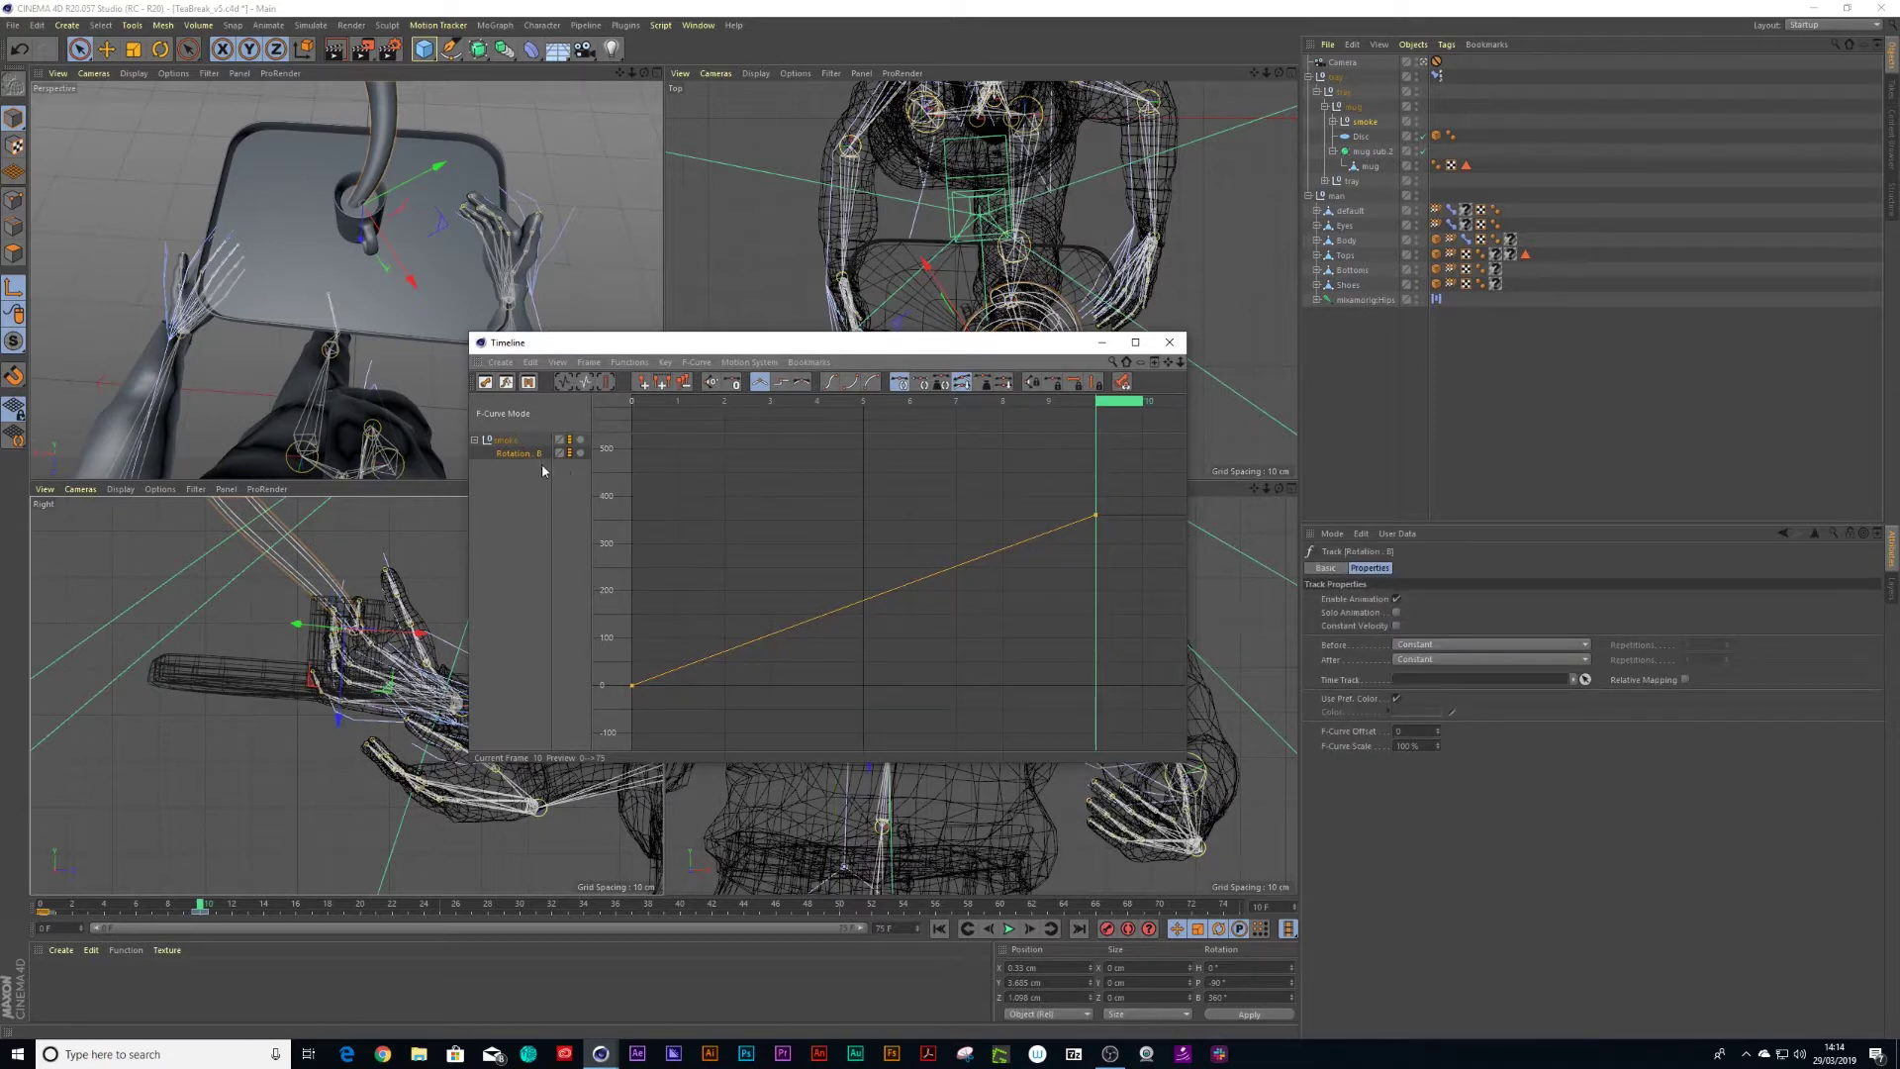
left_click(1440, 659)
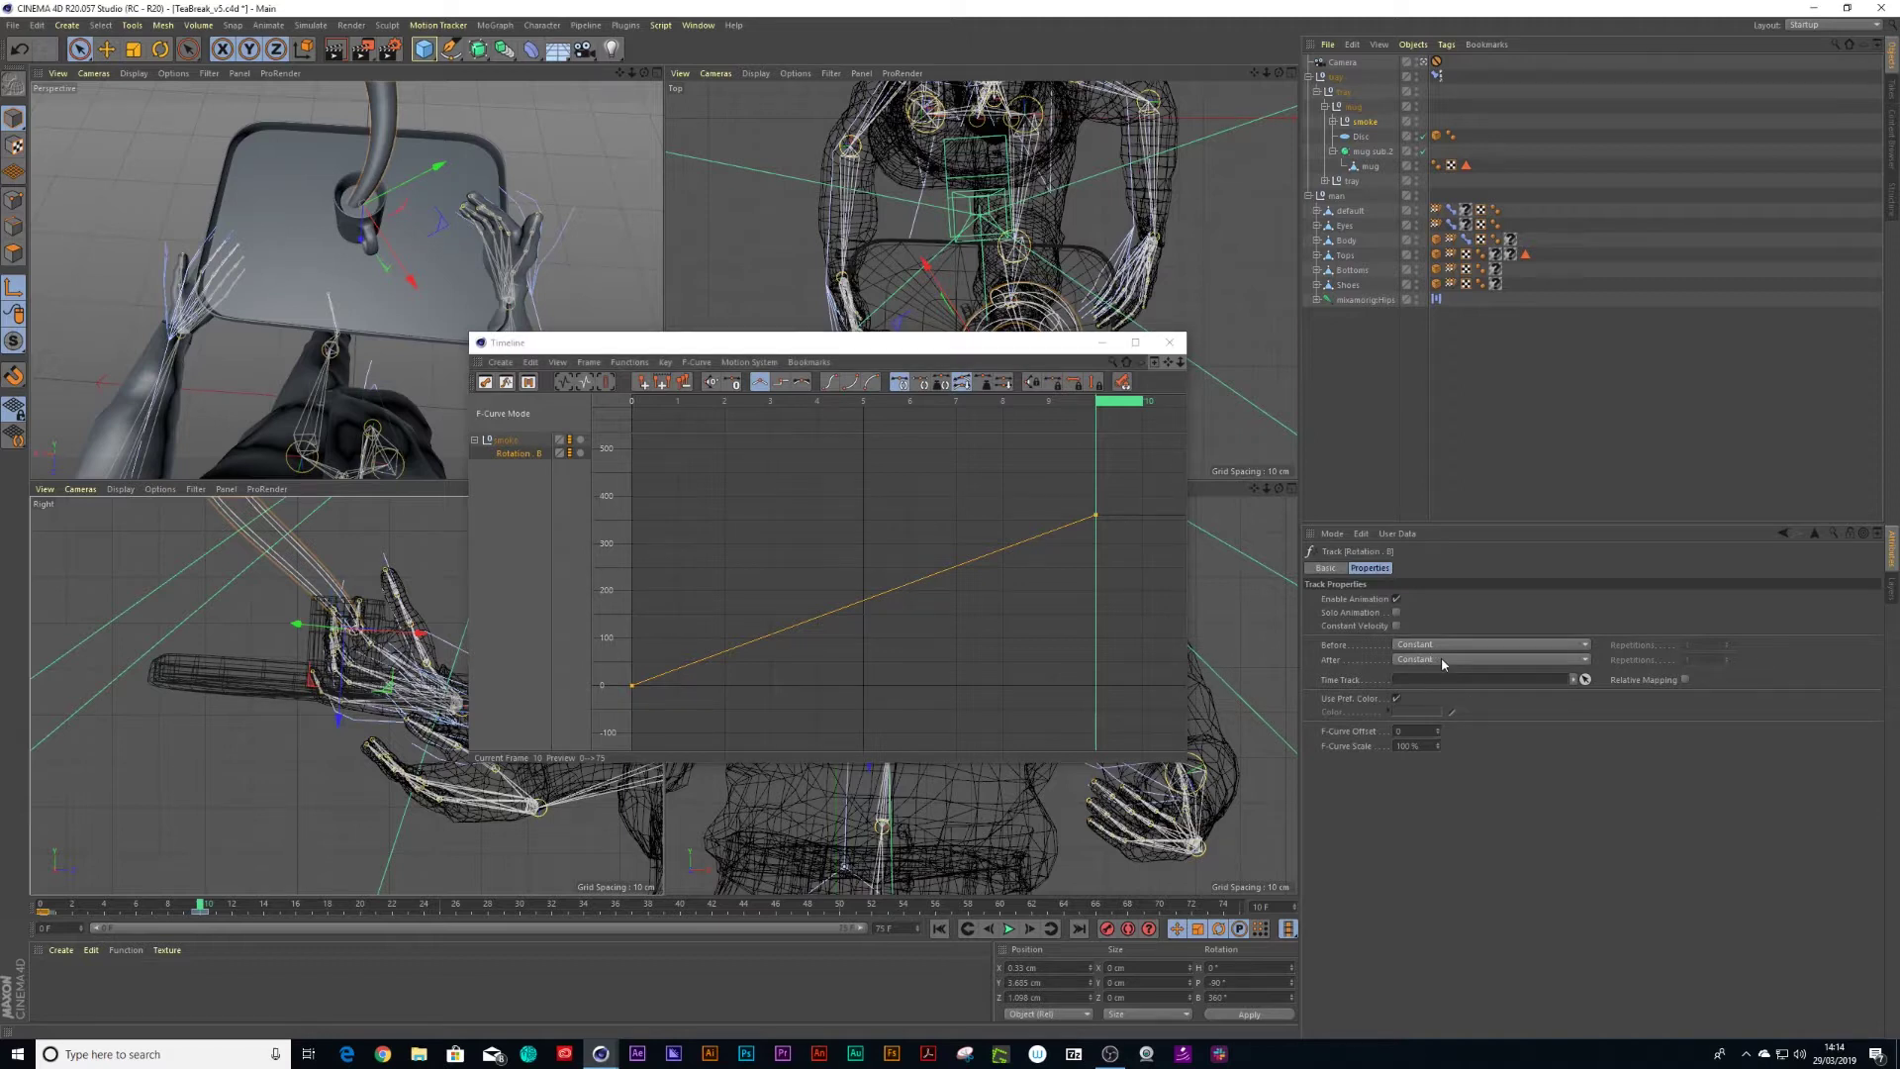
left_click(1441, 705)
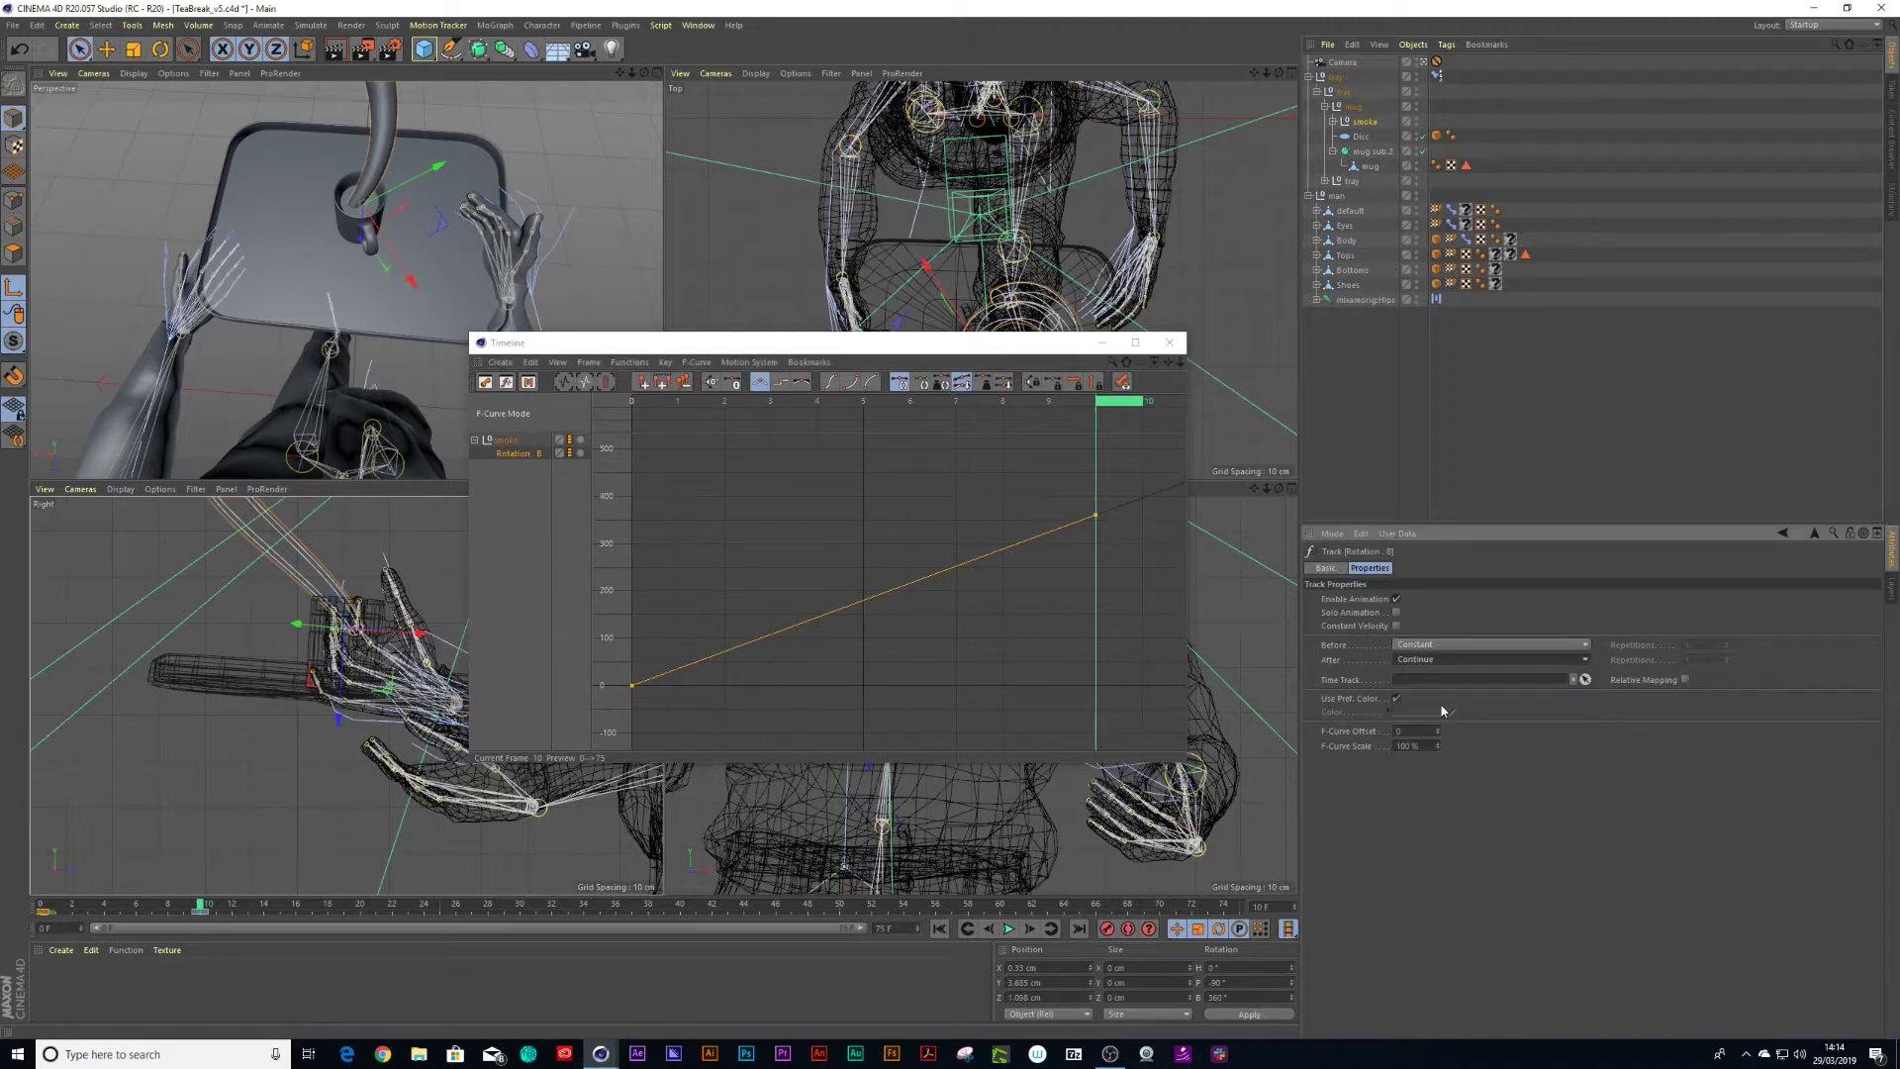
right_click_drag(1086, 555, 1086, 552, "alt")
middle_click_drag(1099, 549, 961, 581, "alt")
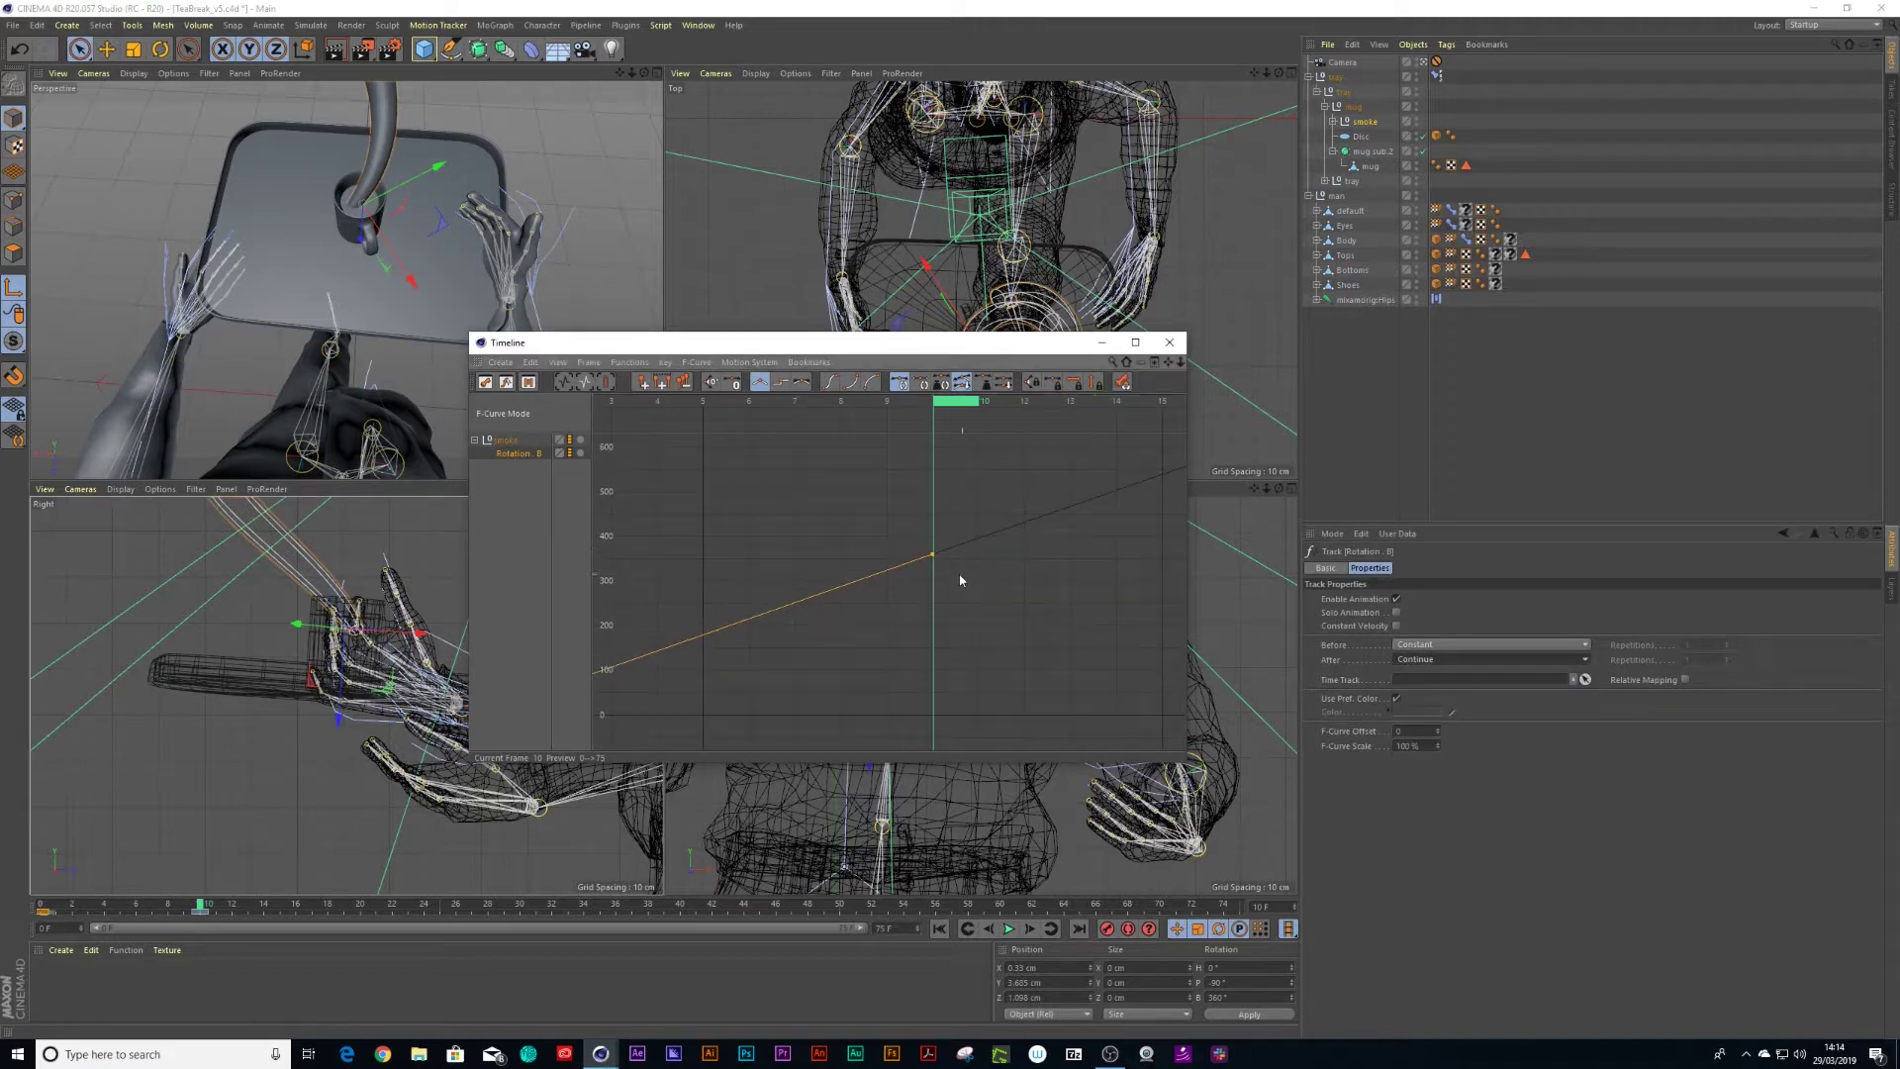
right_click_drag(1049, 535, 963, 578, "alt")
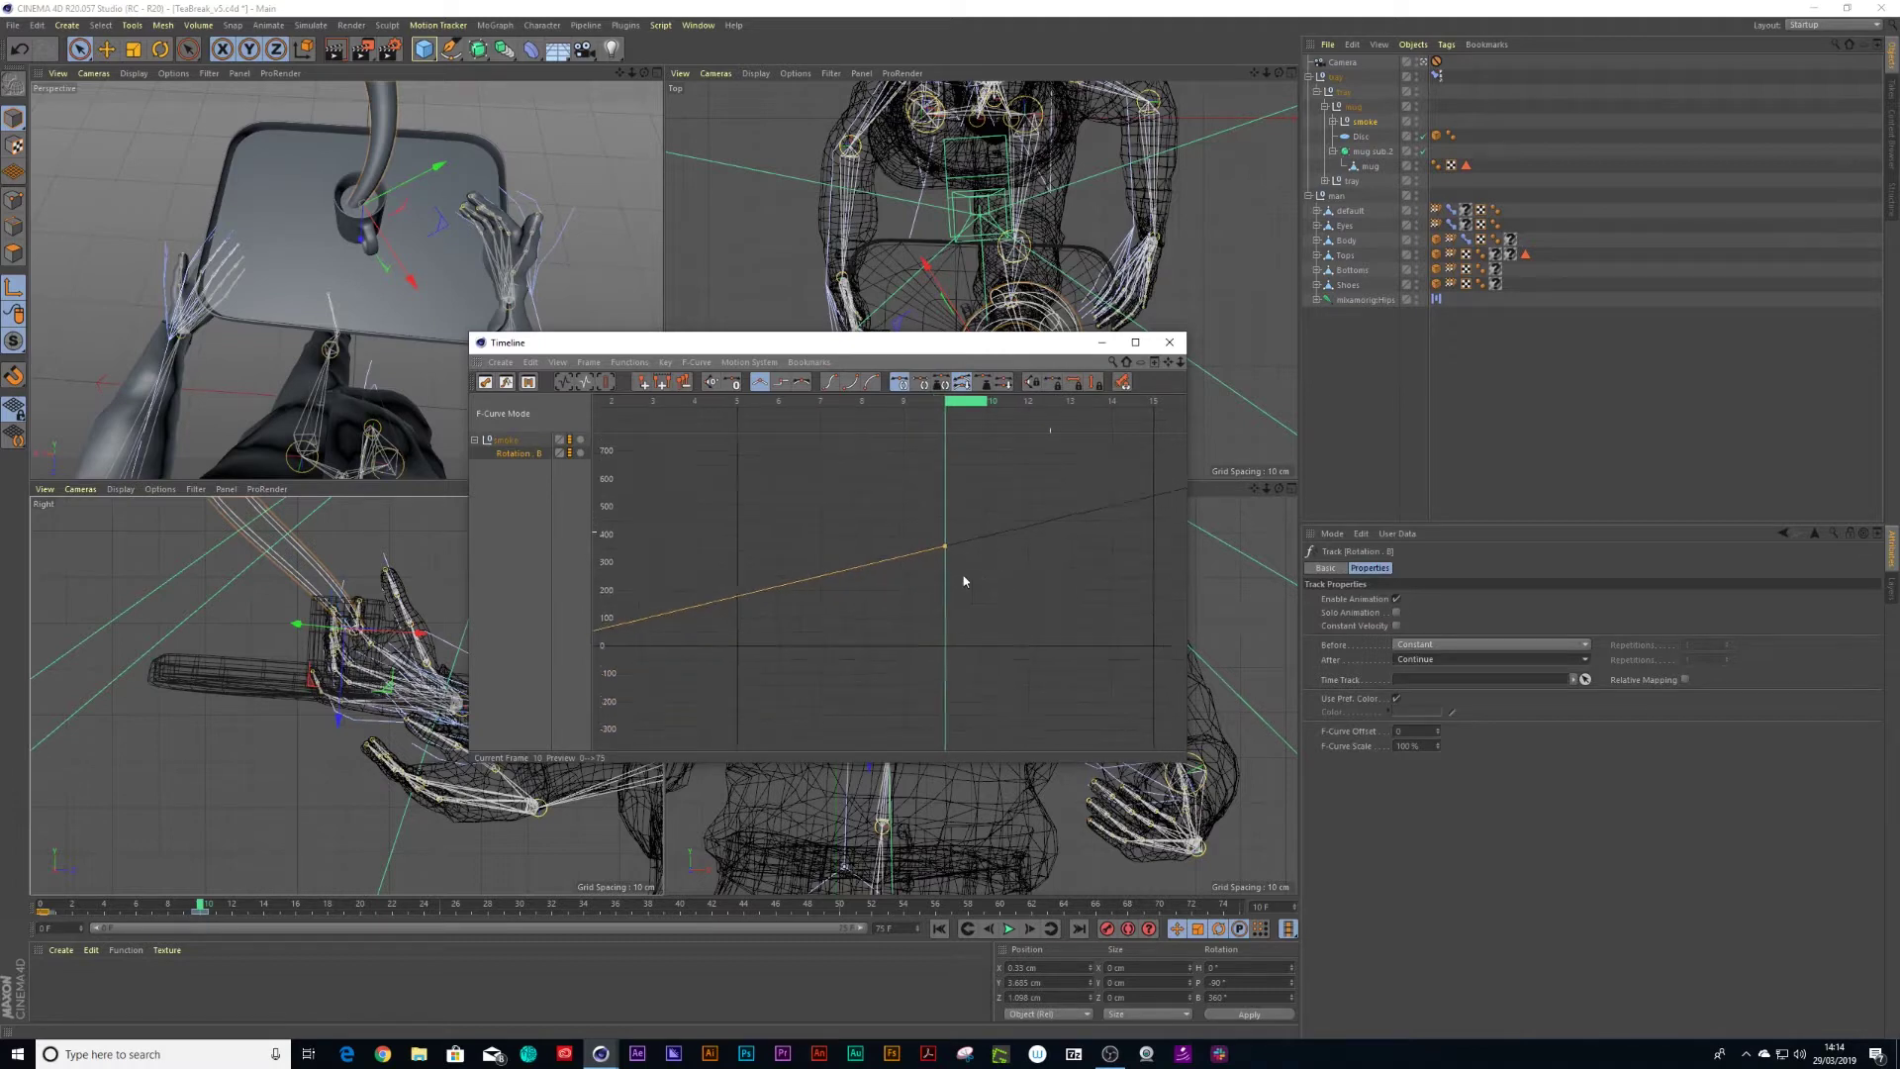
middle_click_drag(1078, 554, 984, 573, "alt")
middle_click_drag(1148, 530, 946, 569, "alt")
left_click(1228, 366)
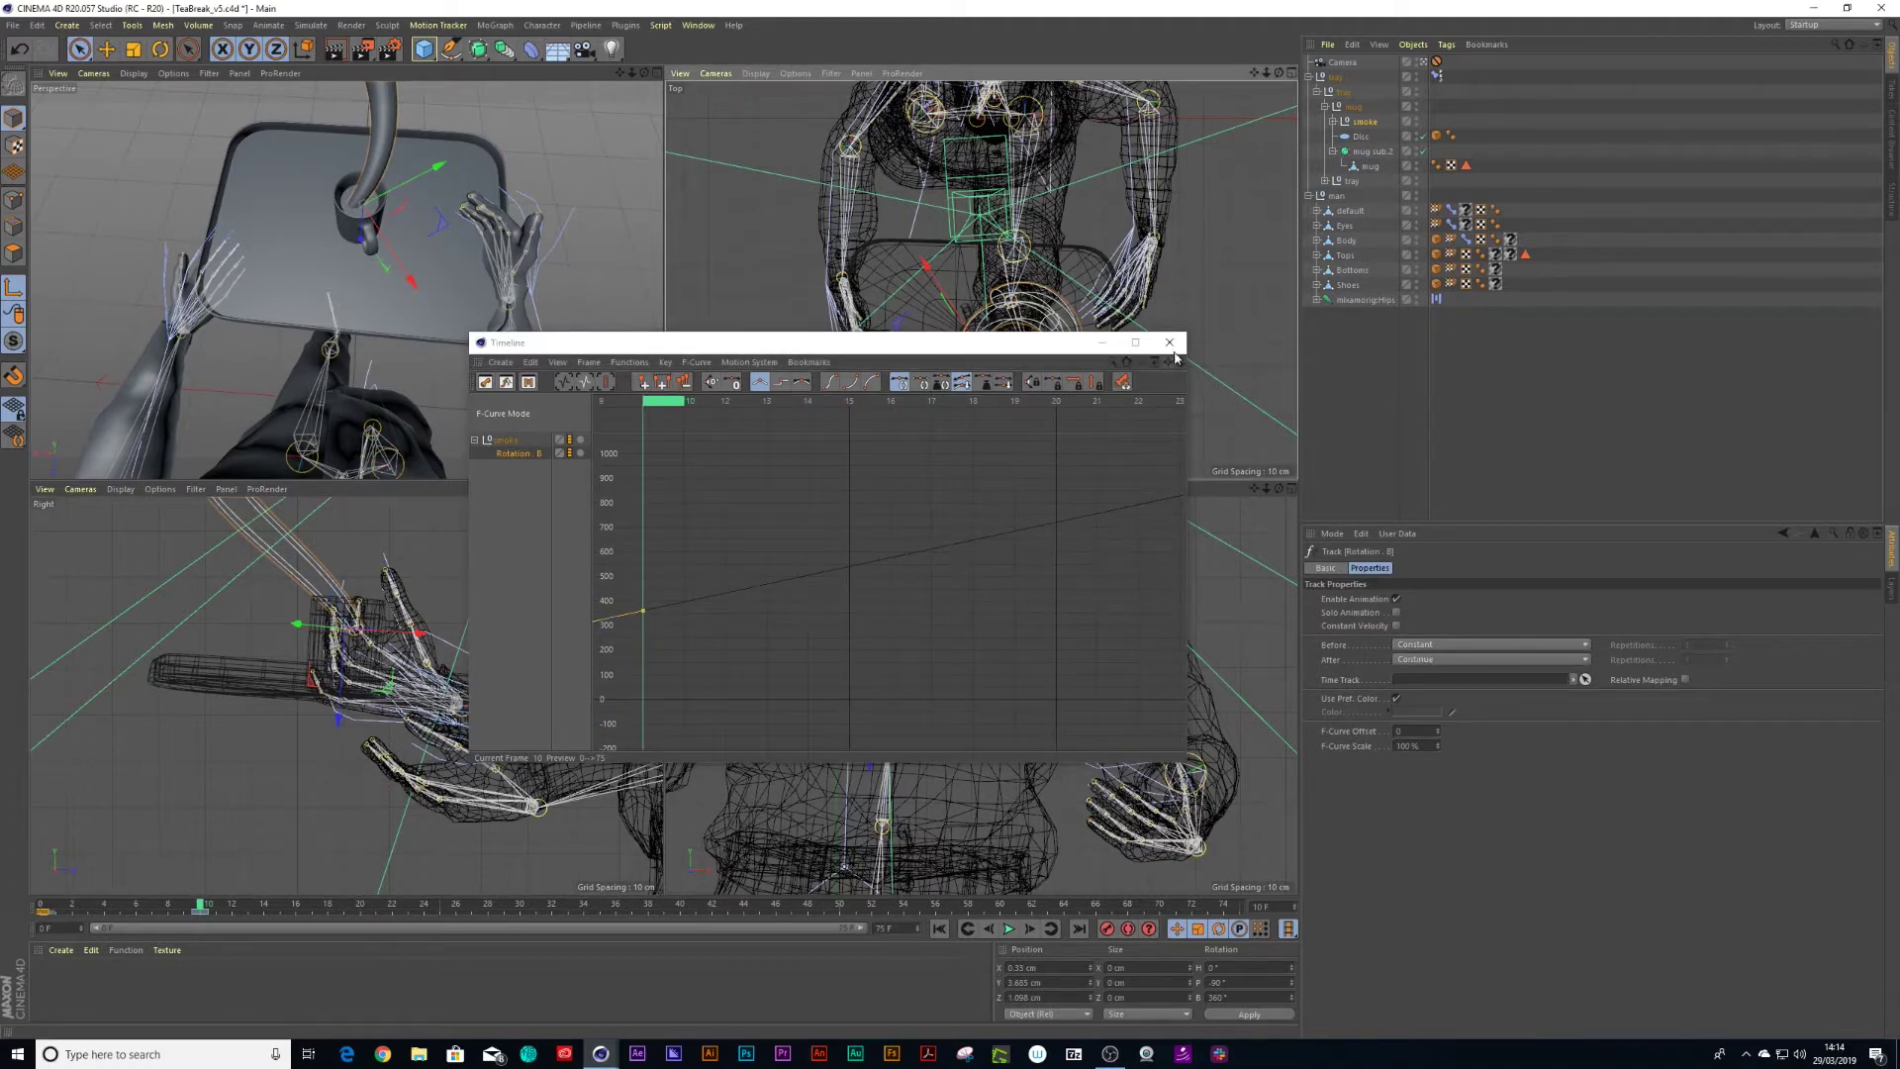
left_click(1170, 343)
- Play the animation in the maximised Perspective view and slow the spin by moving the 360° key to frame 45
left_click(1009, 928)
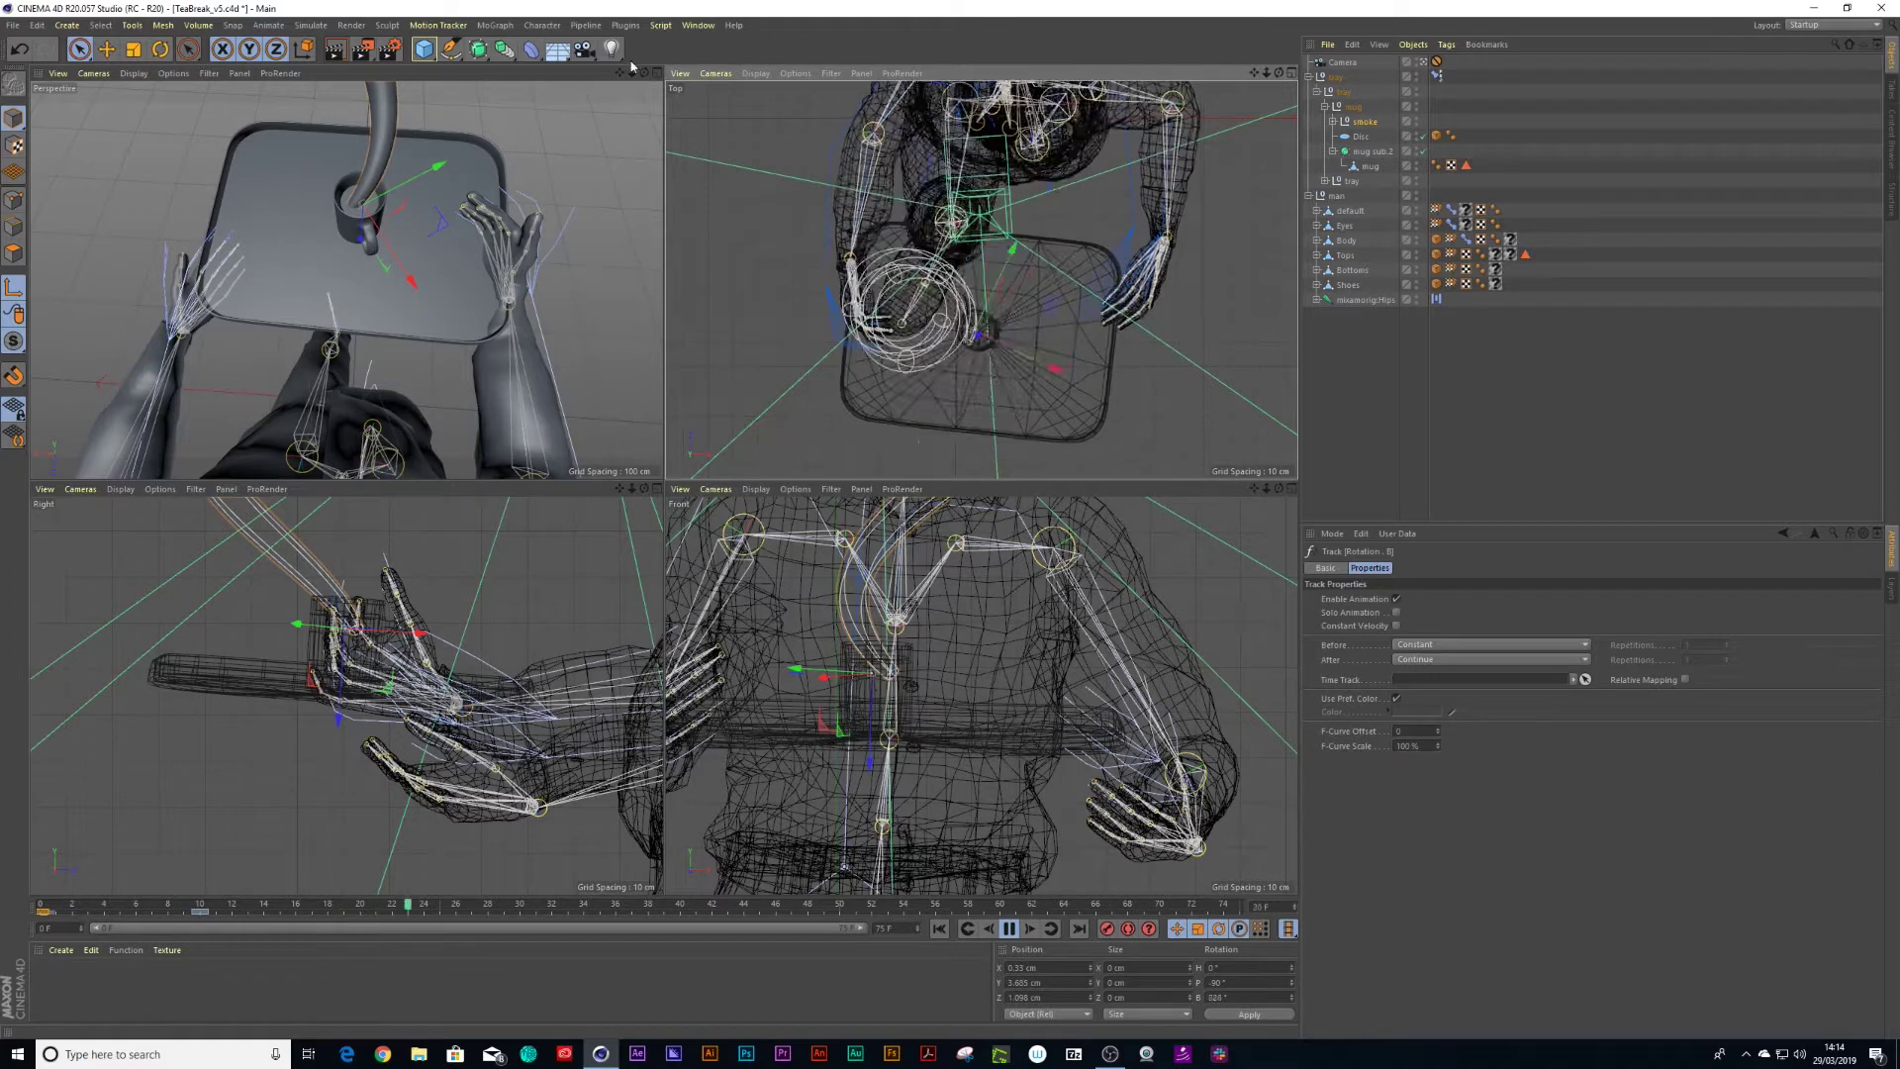
key("F1")
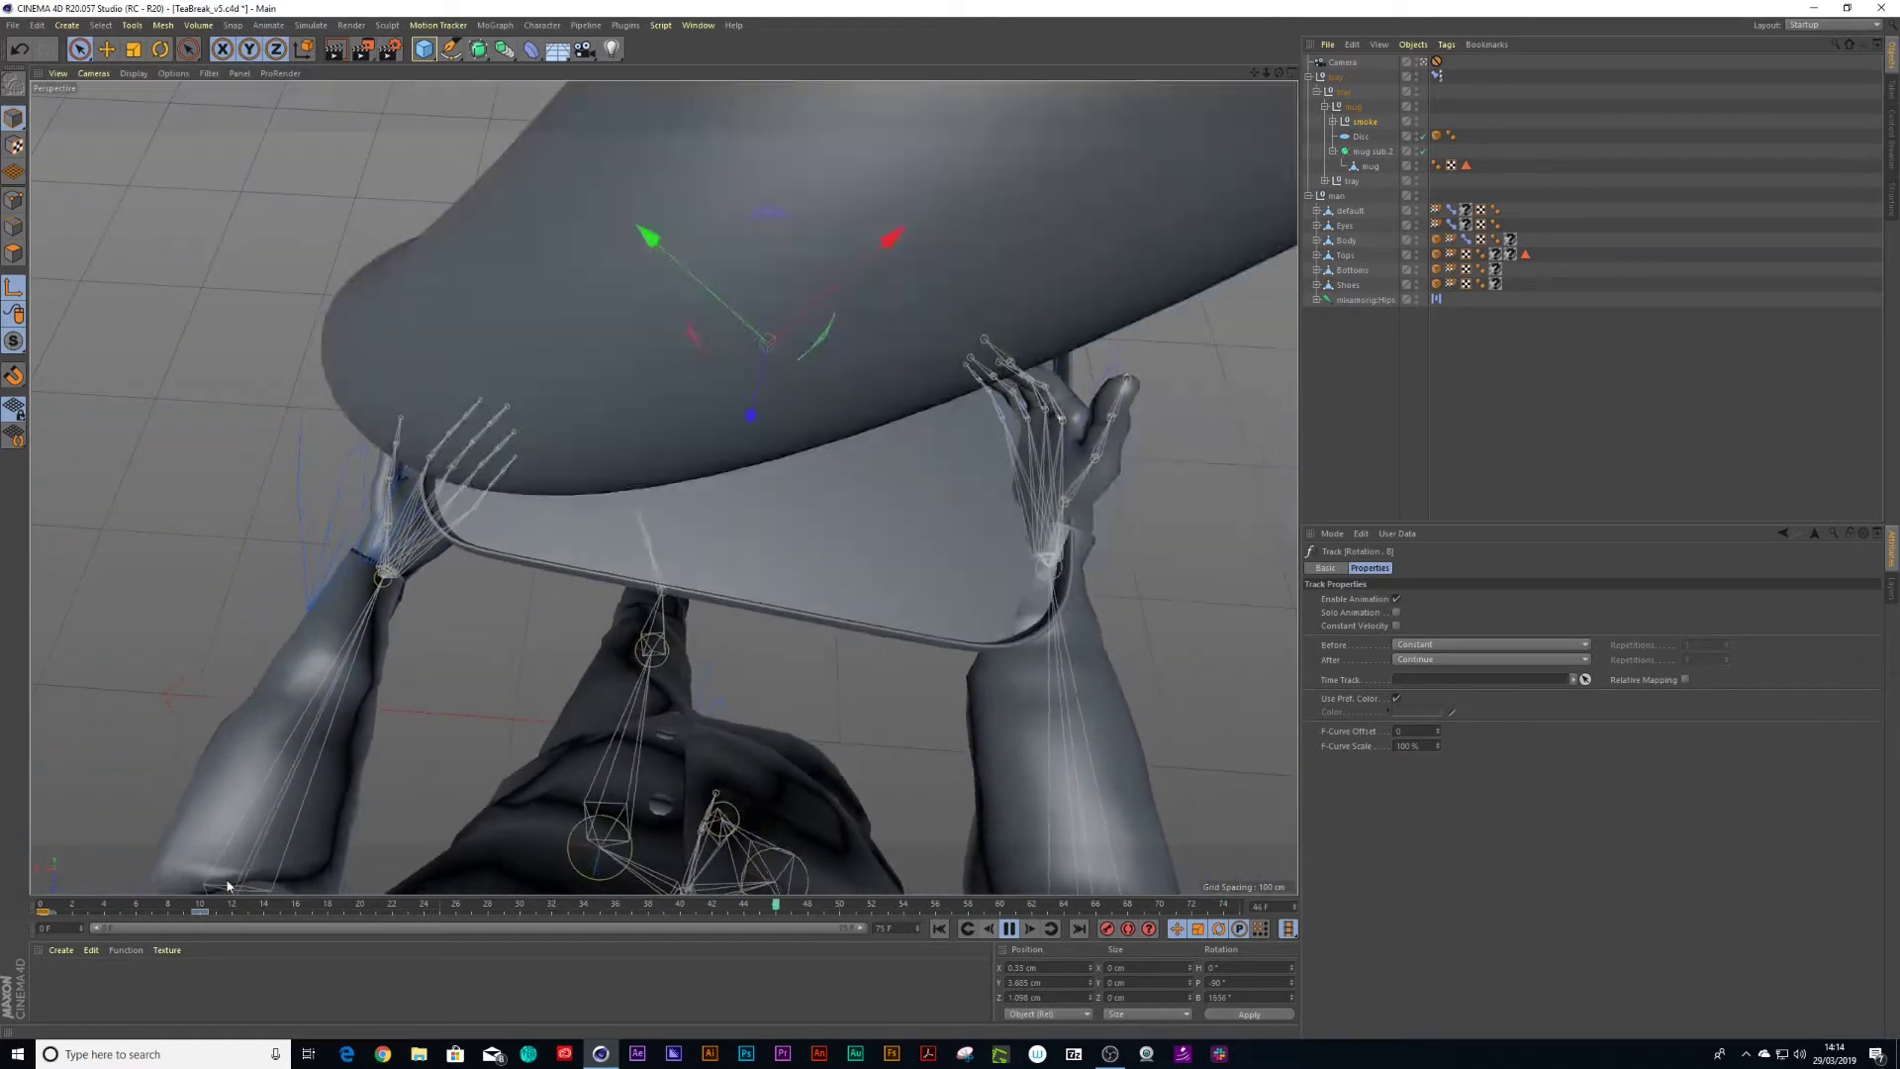
left_click(315, 914)
left_click_drag(317, 921, 764, 920)
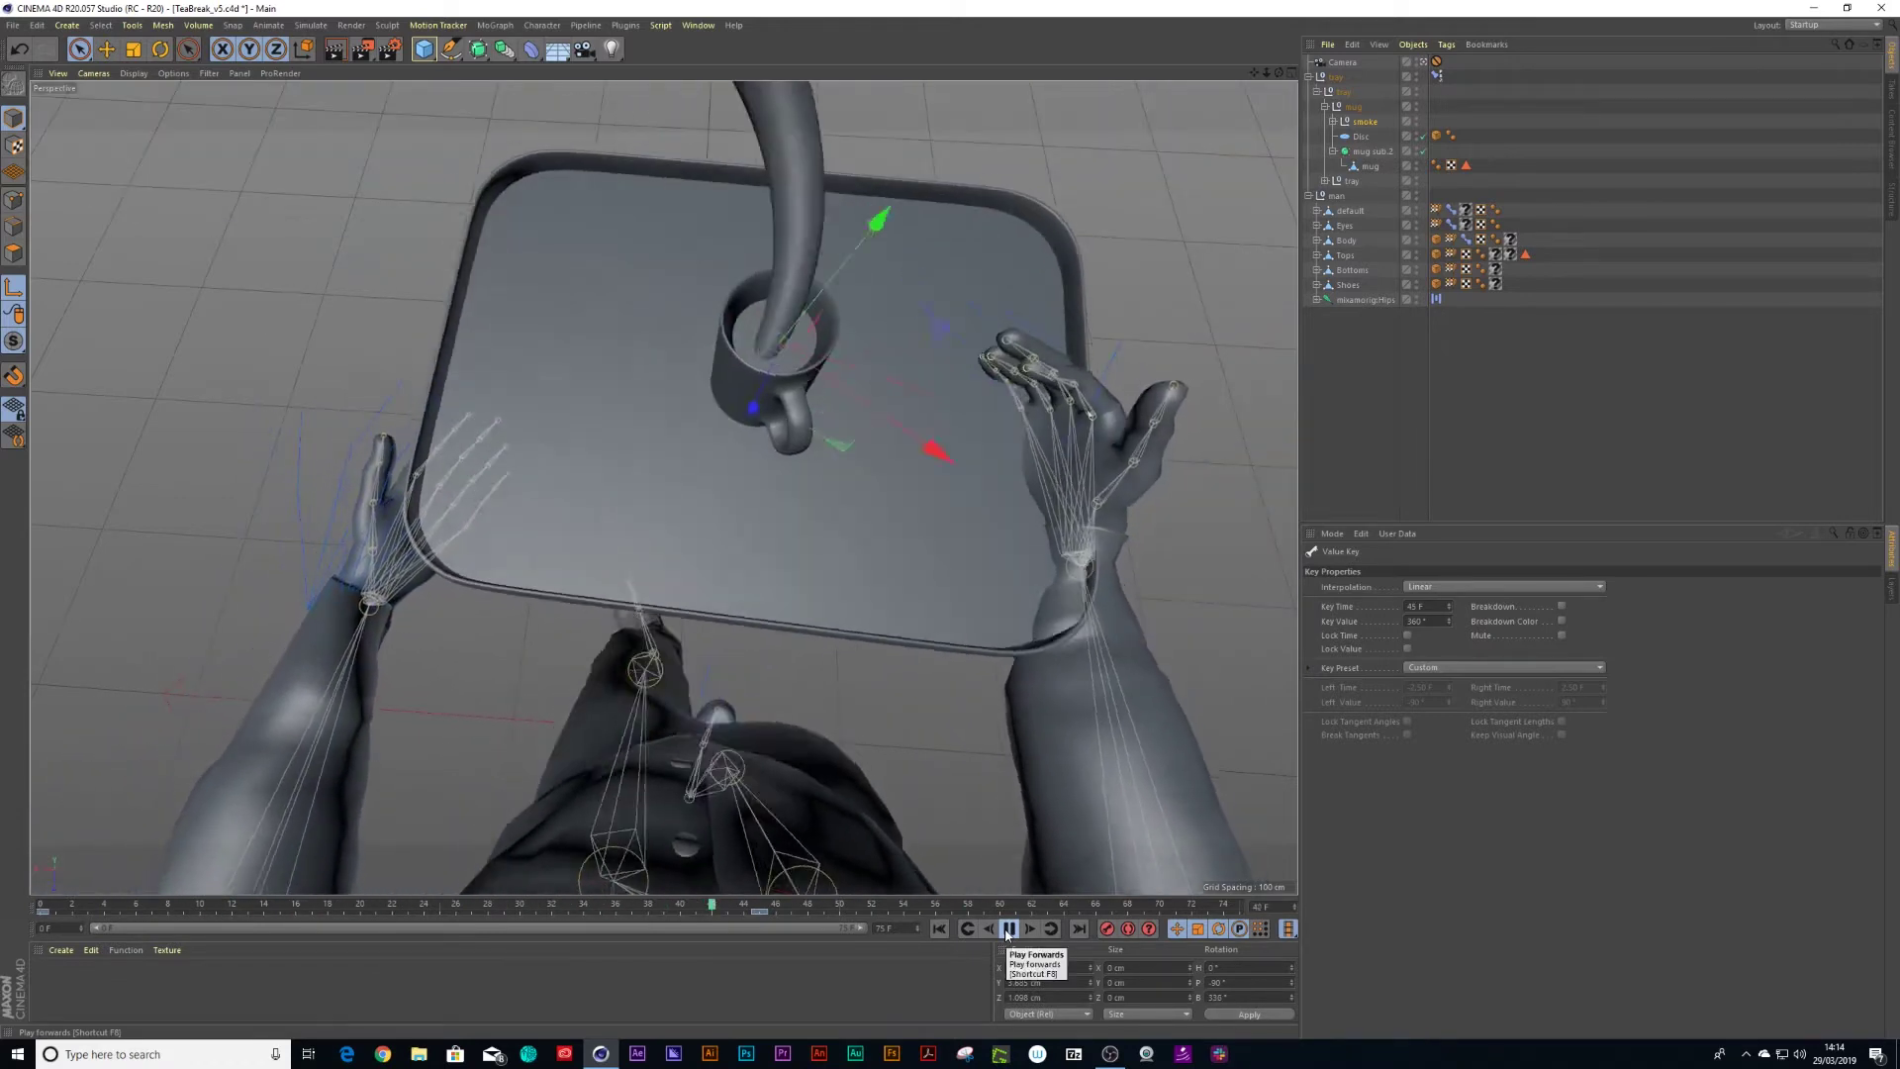
left_click(1008, 928)
- Add a Taper deformer and place it inside the smoke null, directly above the Sweep
left_click(1334, 121)
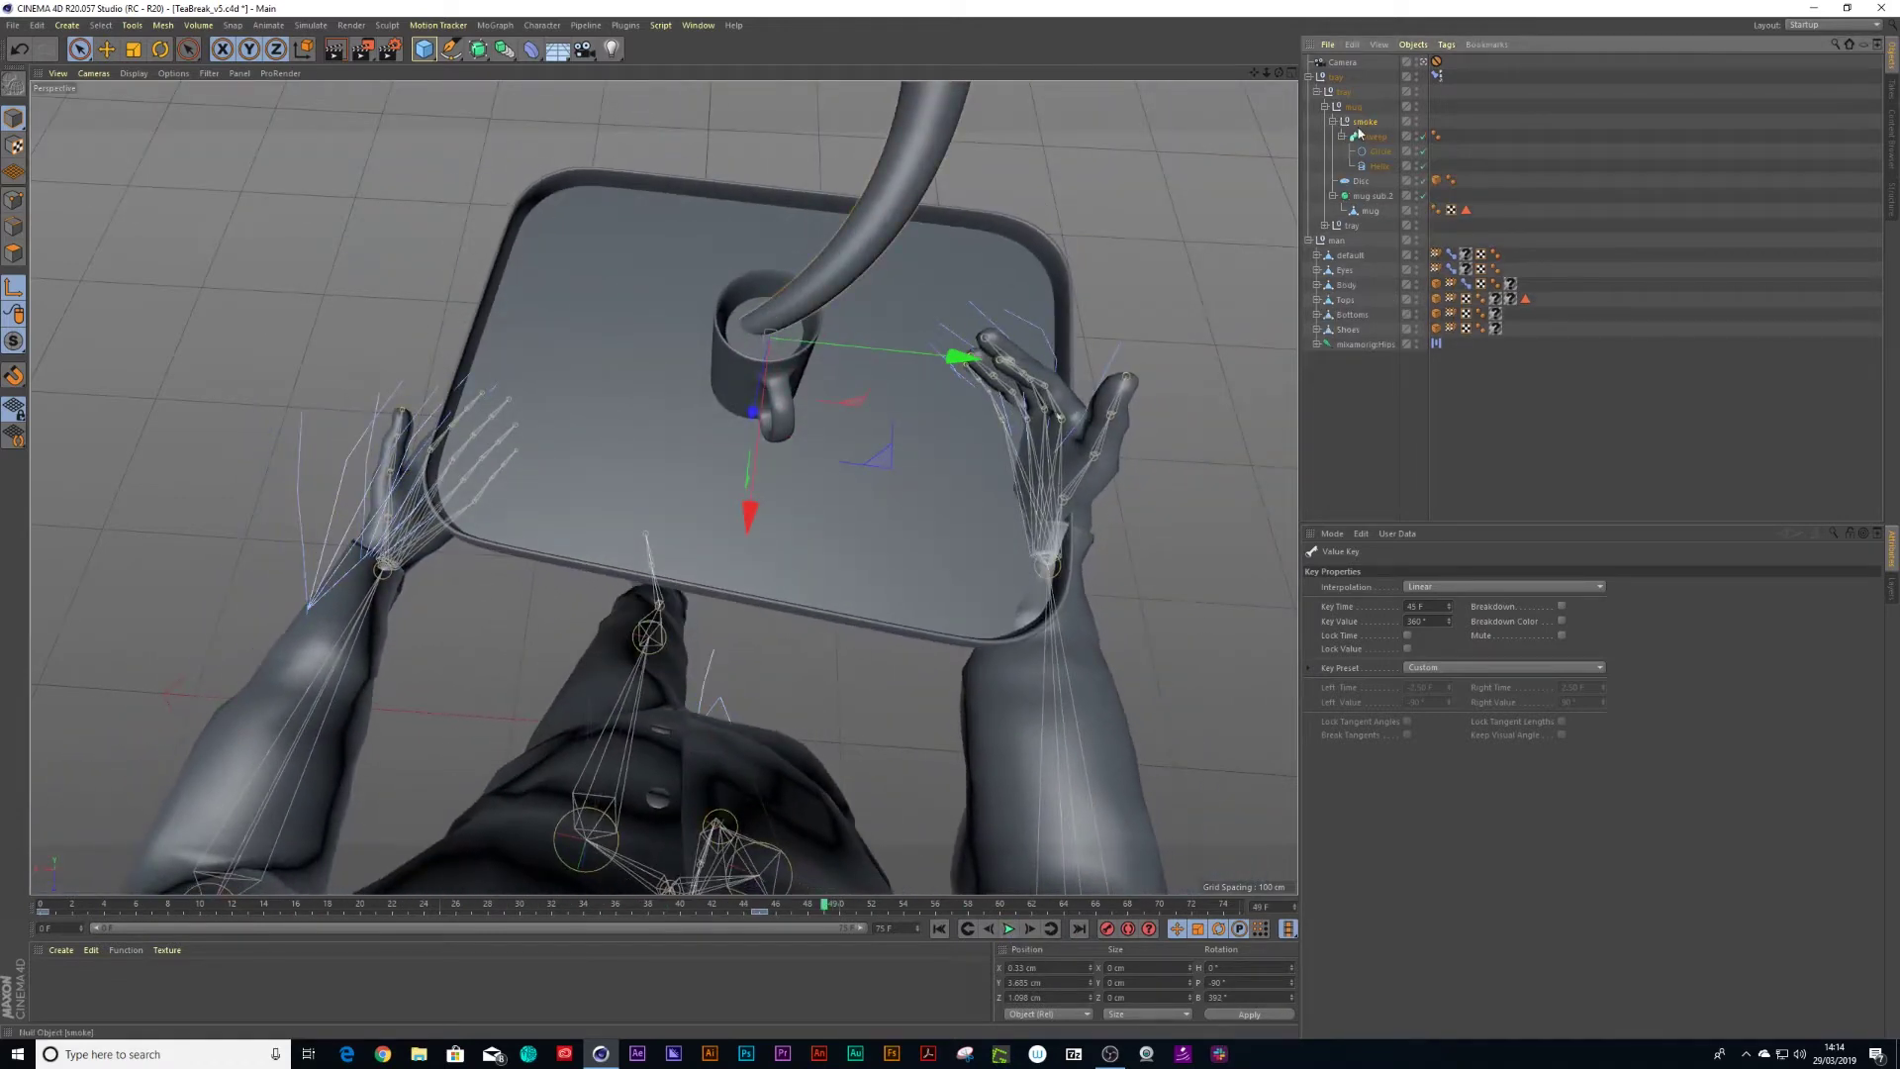
left_click(1375, 137)
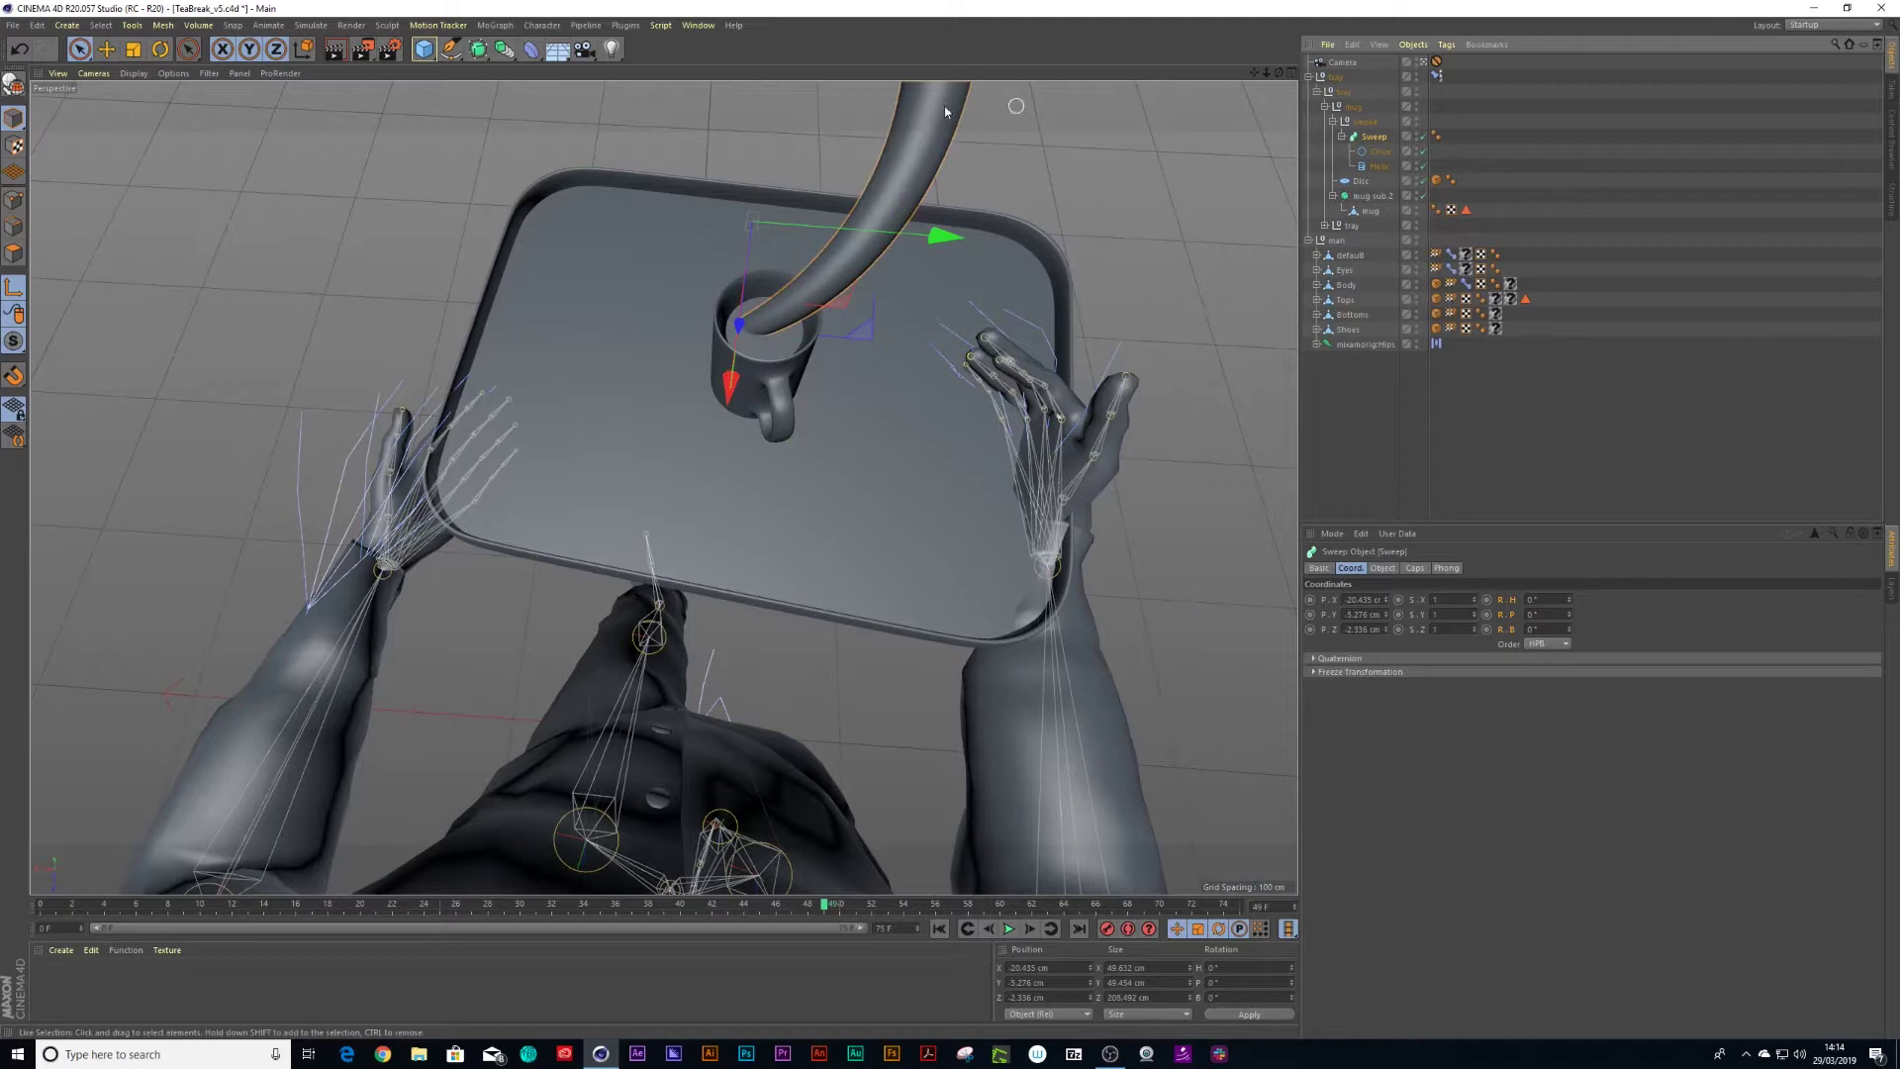
left_click(532, 48)
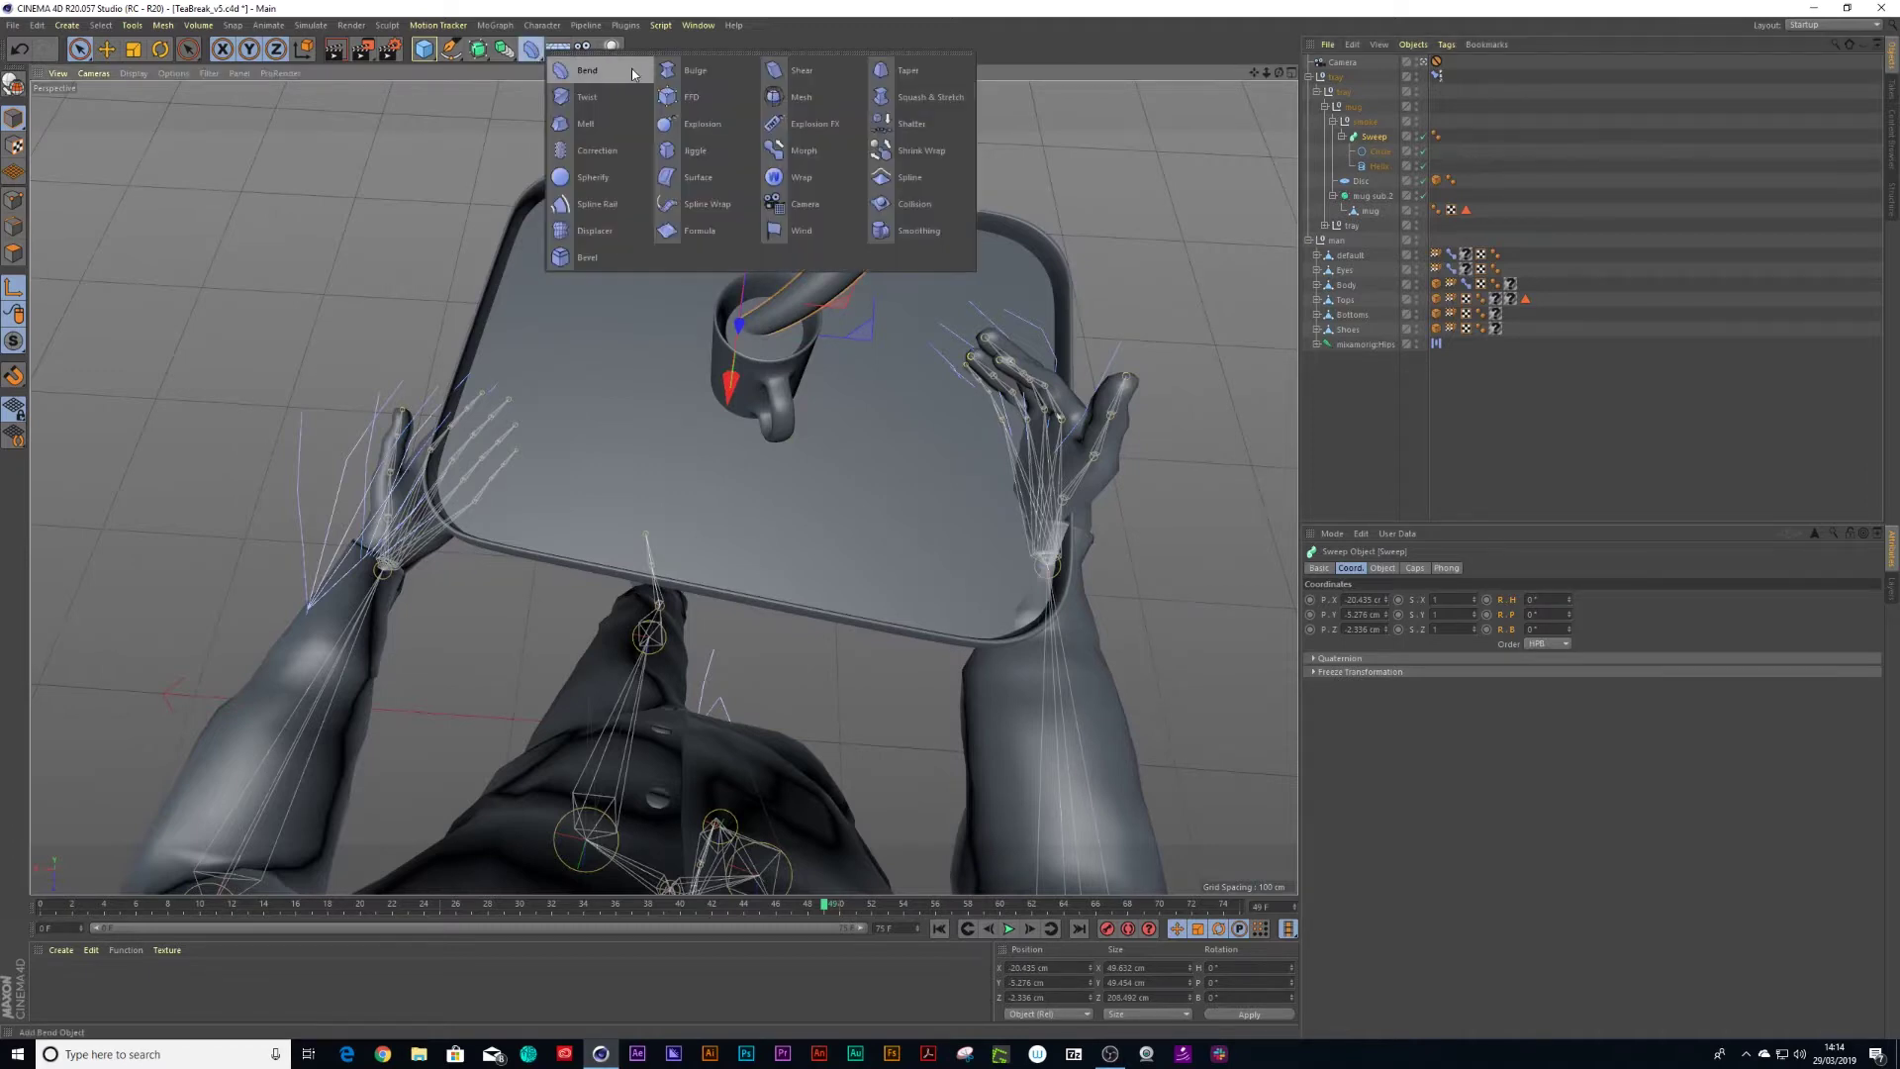
left_click(879, 72)
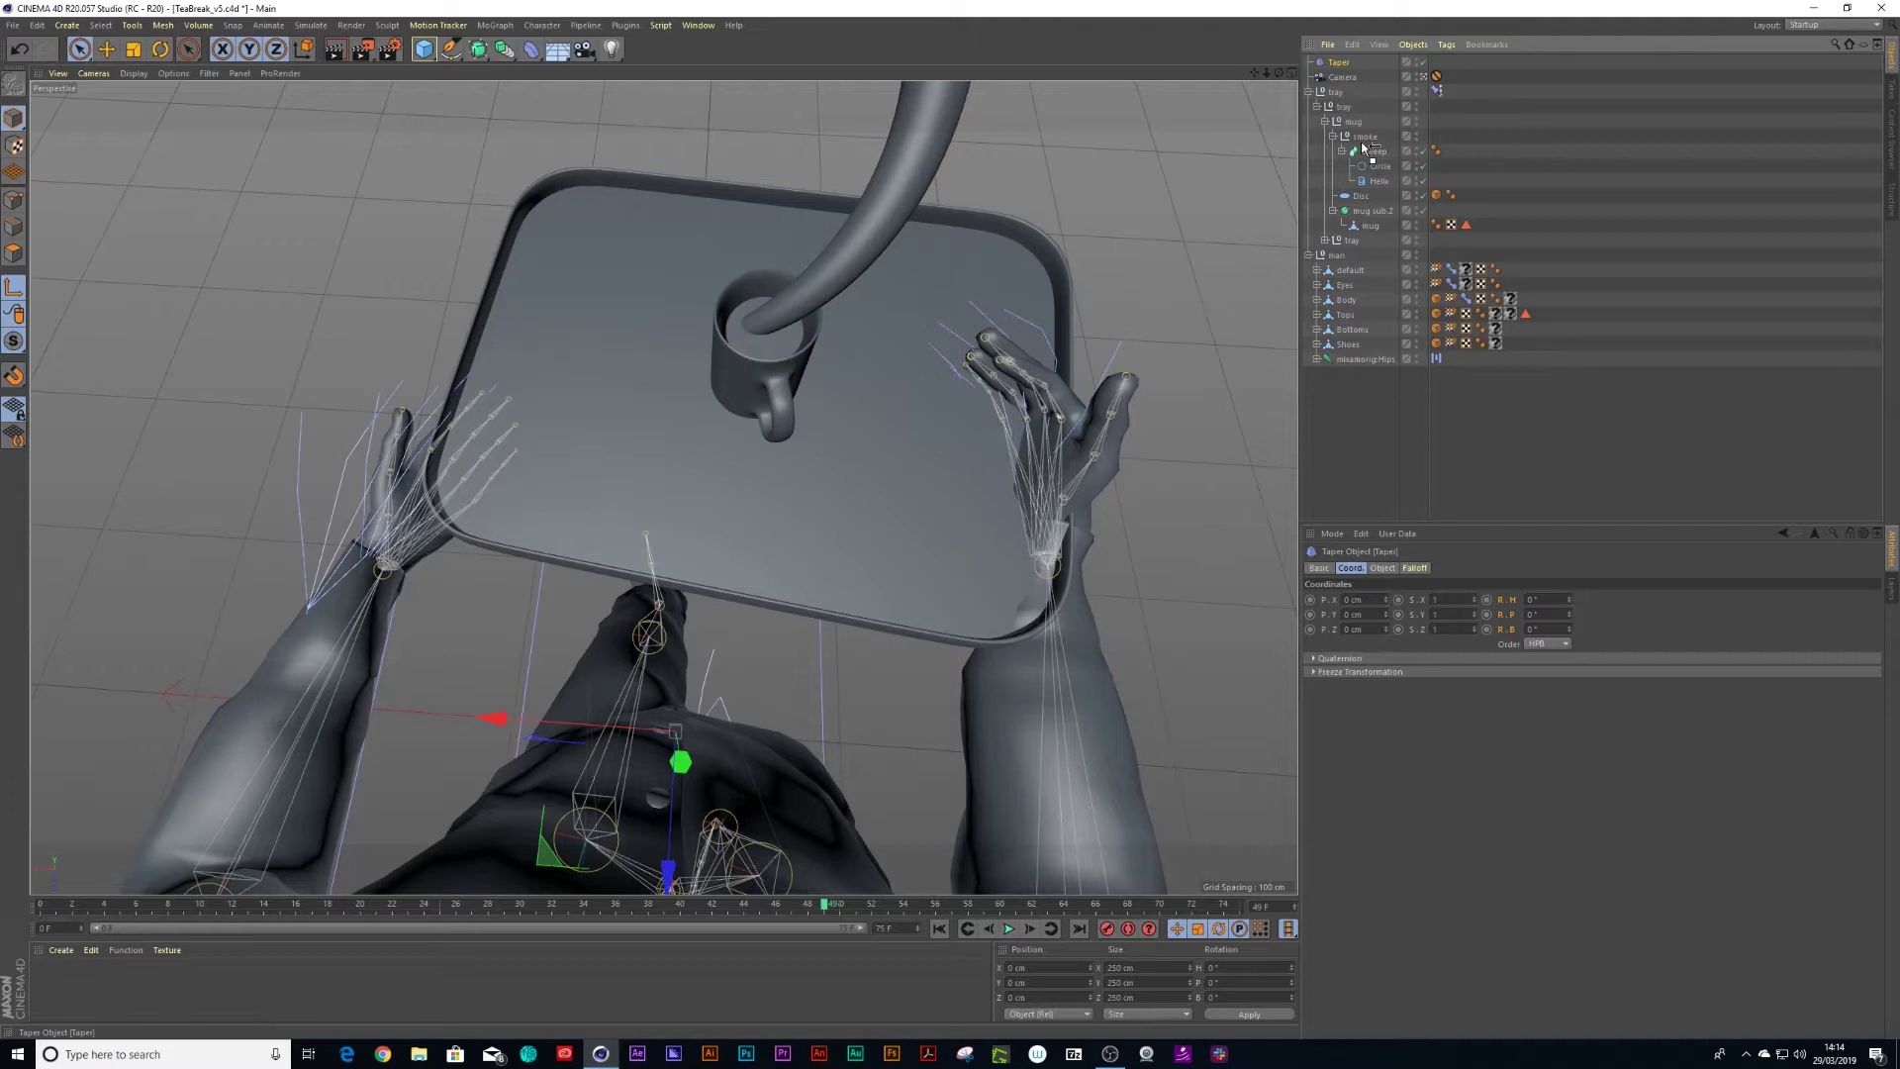
left_click_drag(1365, 147, 1369, 139)
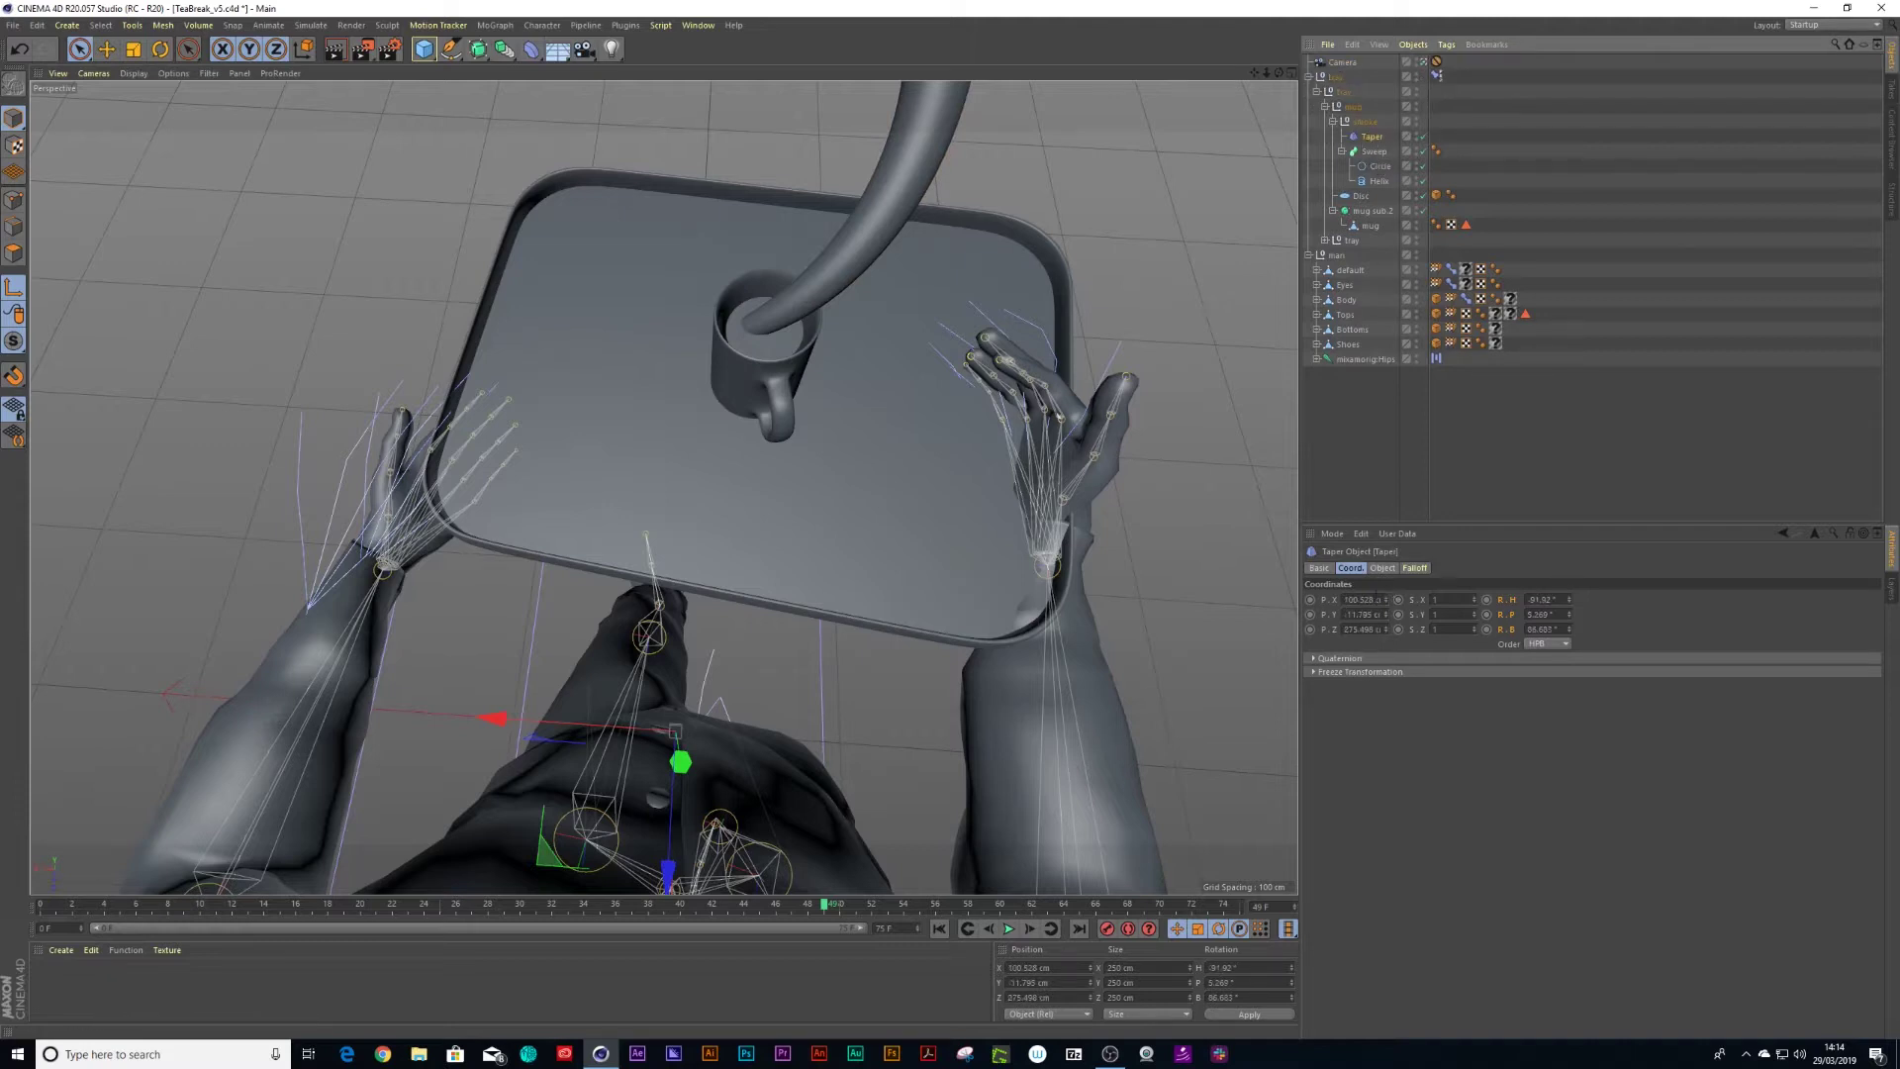
- Reset the Taper deformer's X, Y and Z position to 0 so it sits at the mug
double_click(1374, 600)
type("0")
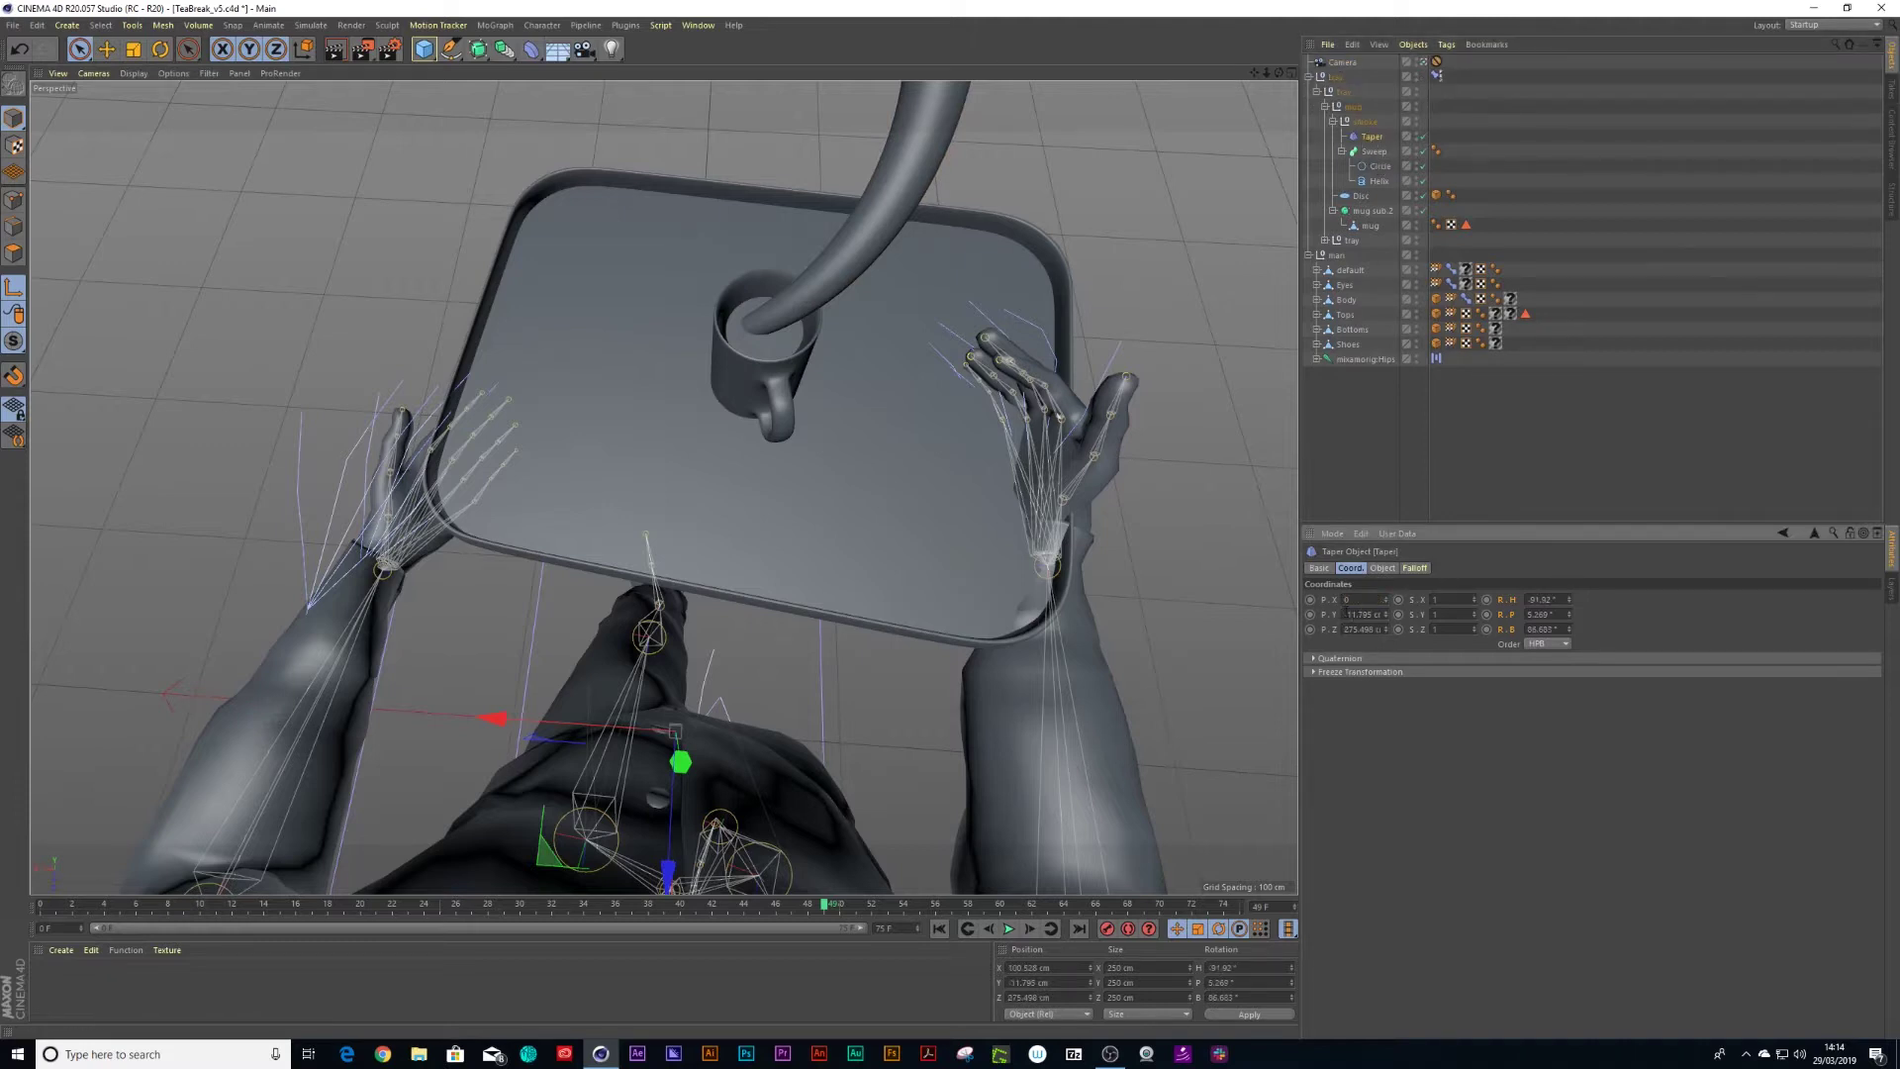
key("Tab")
type("0")
key("Tab")
type("0")
key("Return")
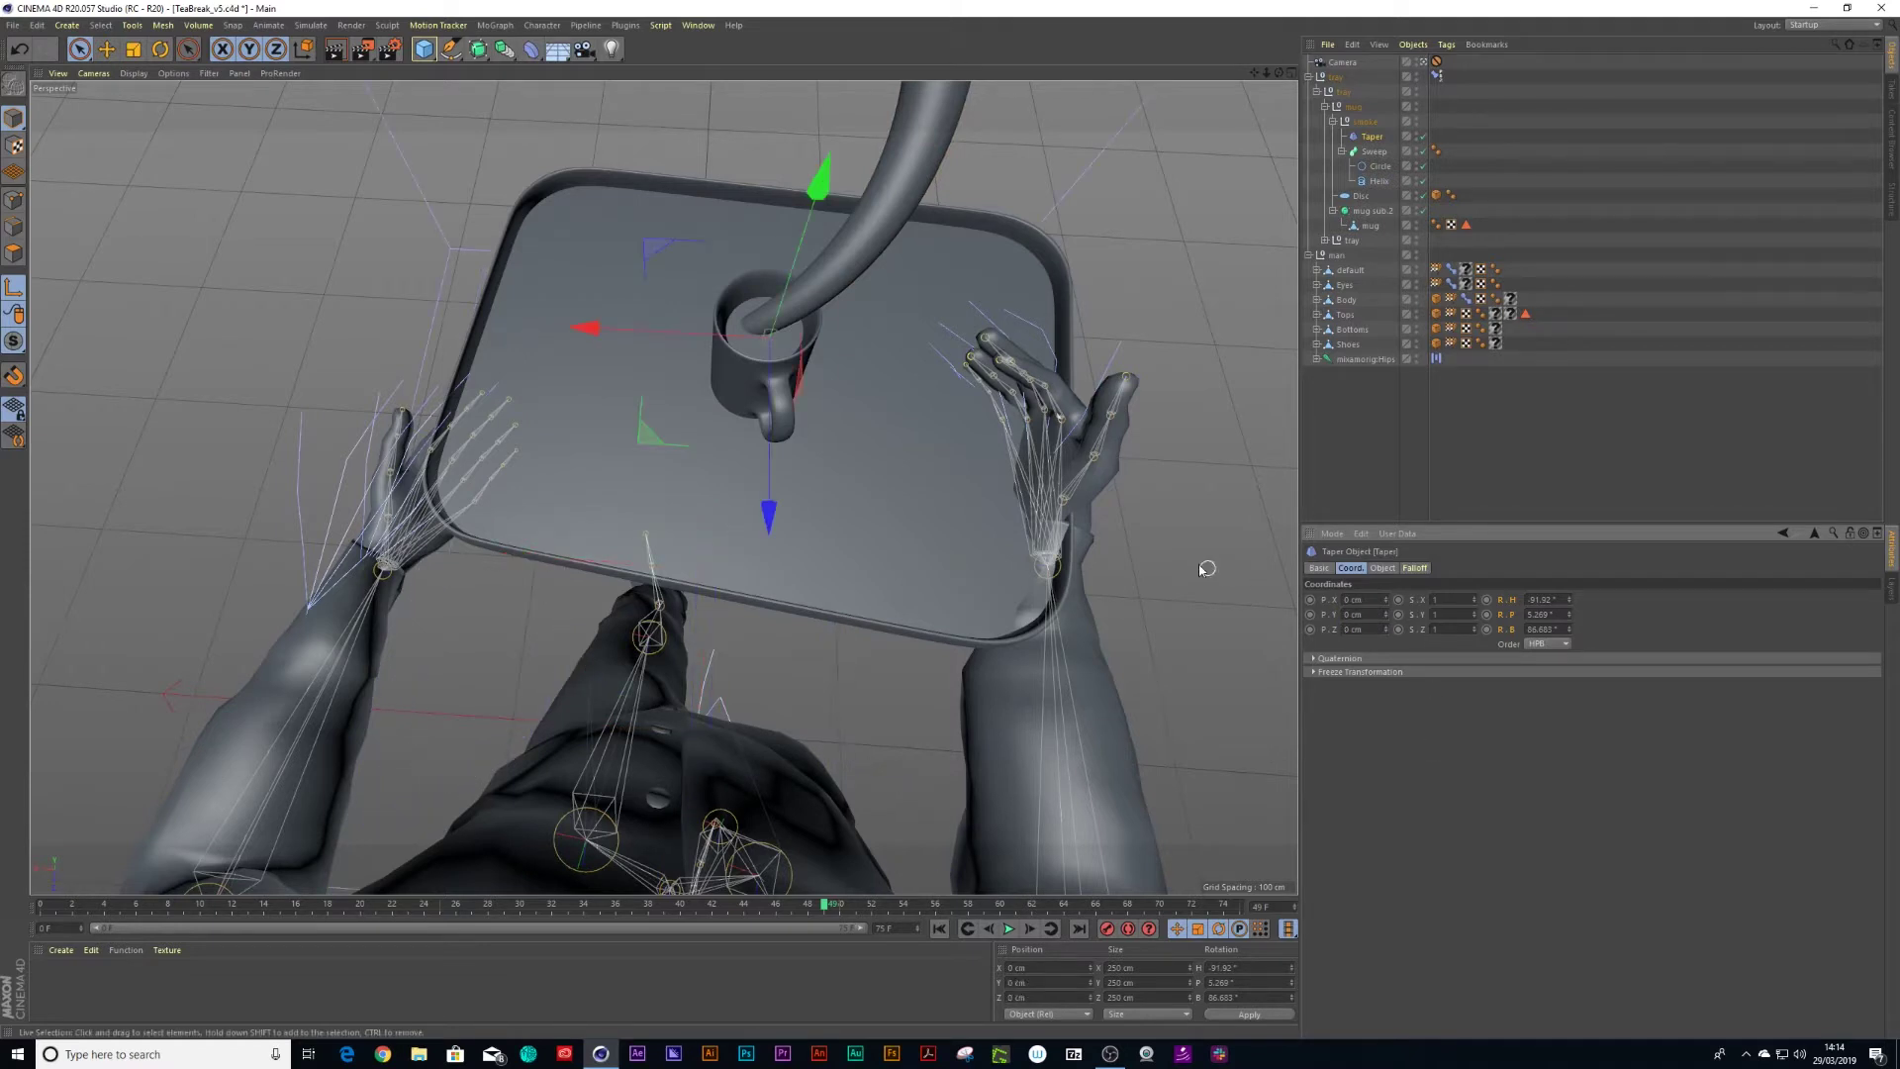
- Scale the Taper down uniformly to about 22.25 cm, leave the camera view, and move it up about 12 cm over the mug's rim
key("t")
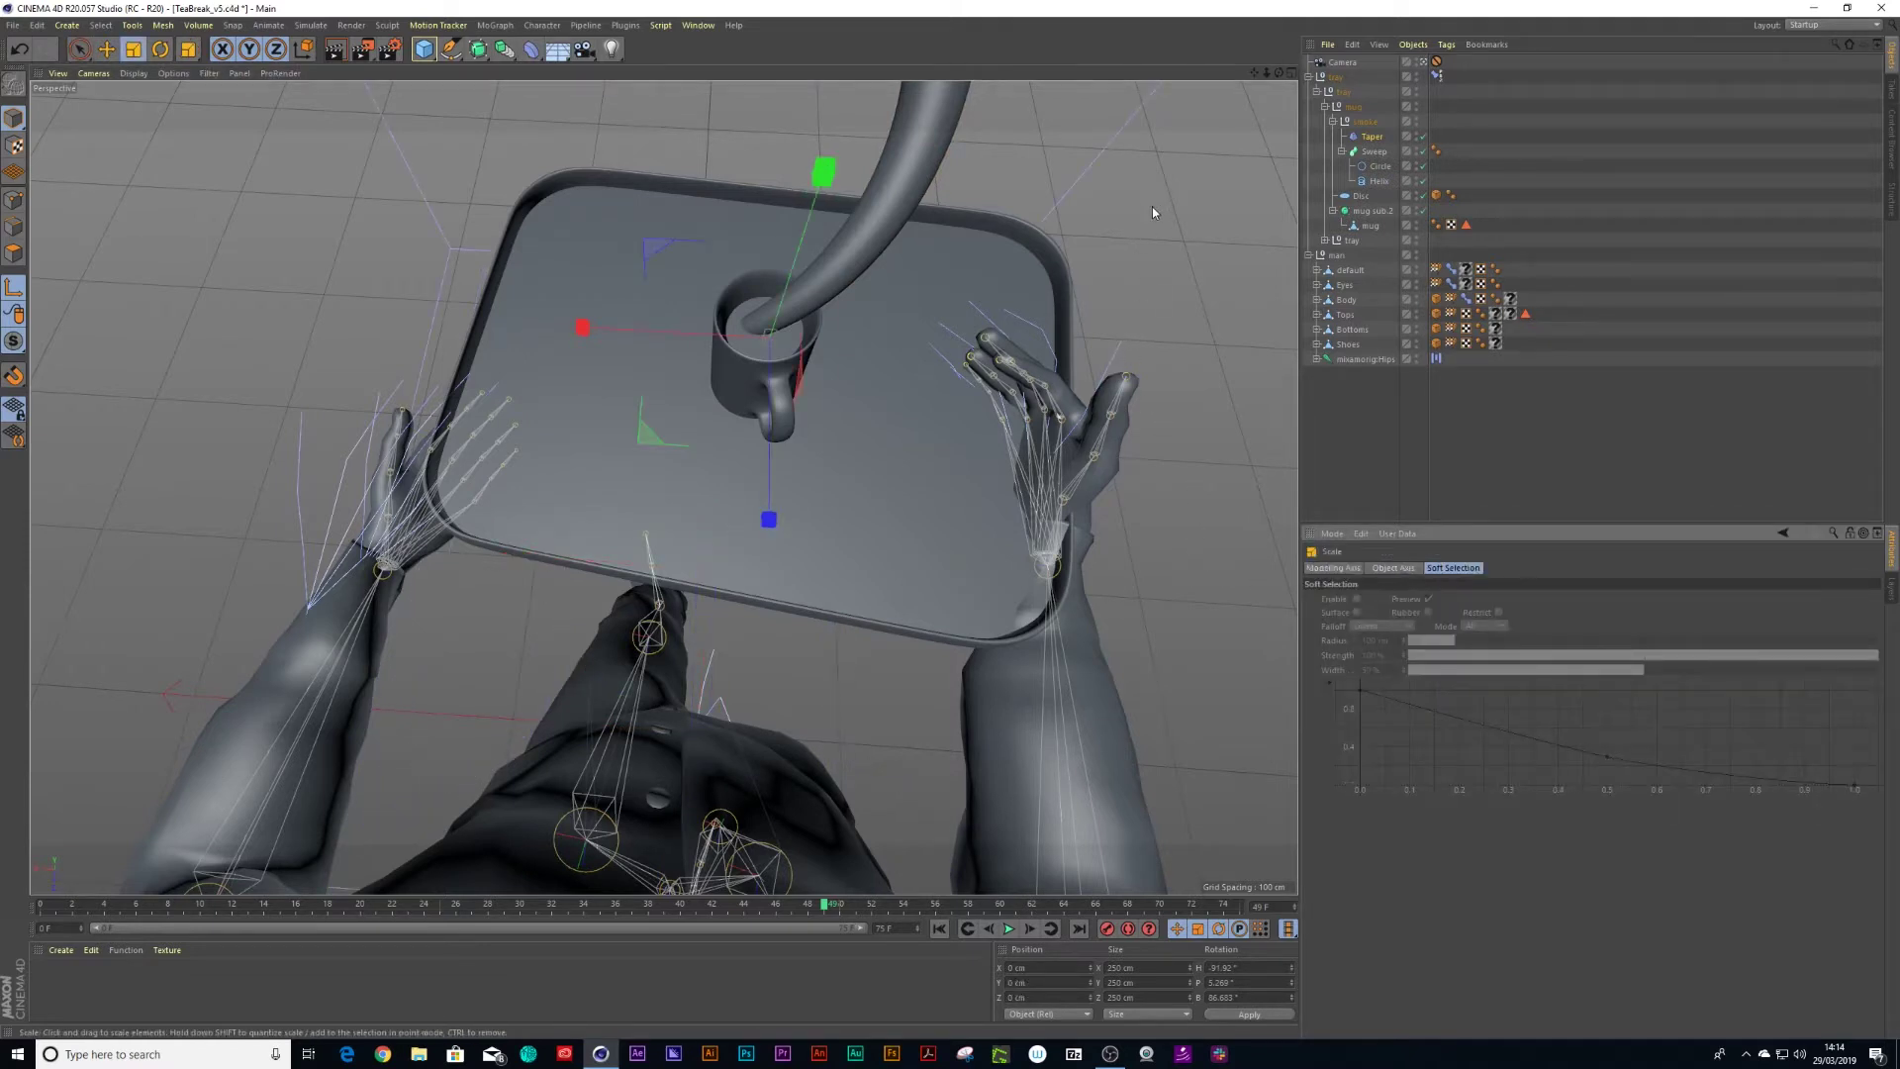
left_click_drag(1053, 255, 680, 395)
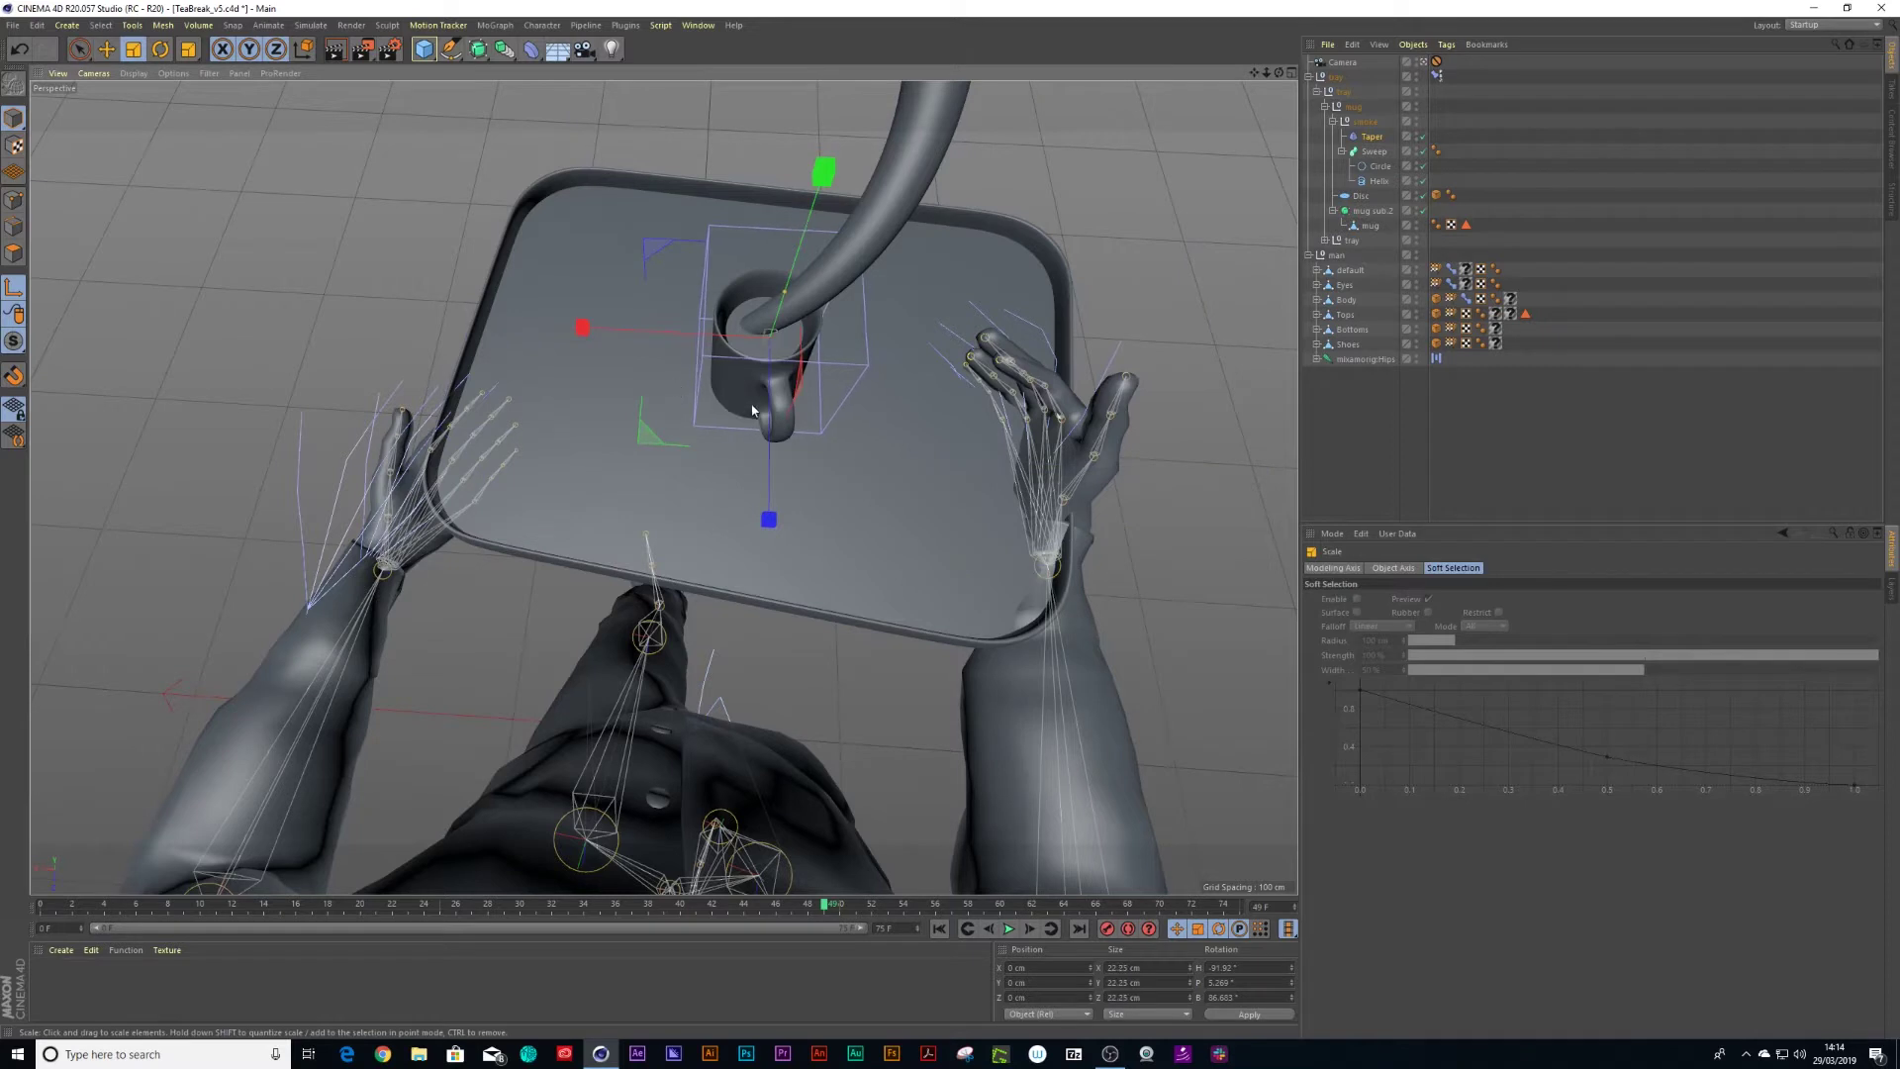
left_click(1423, 62)
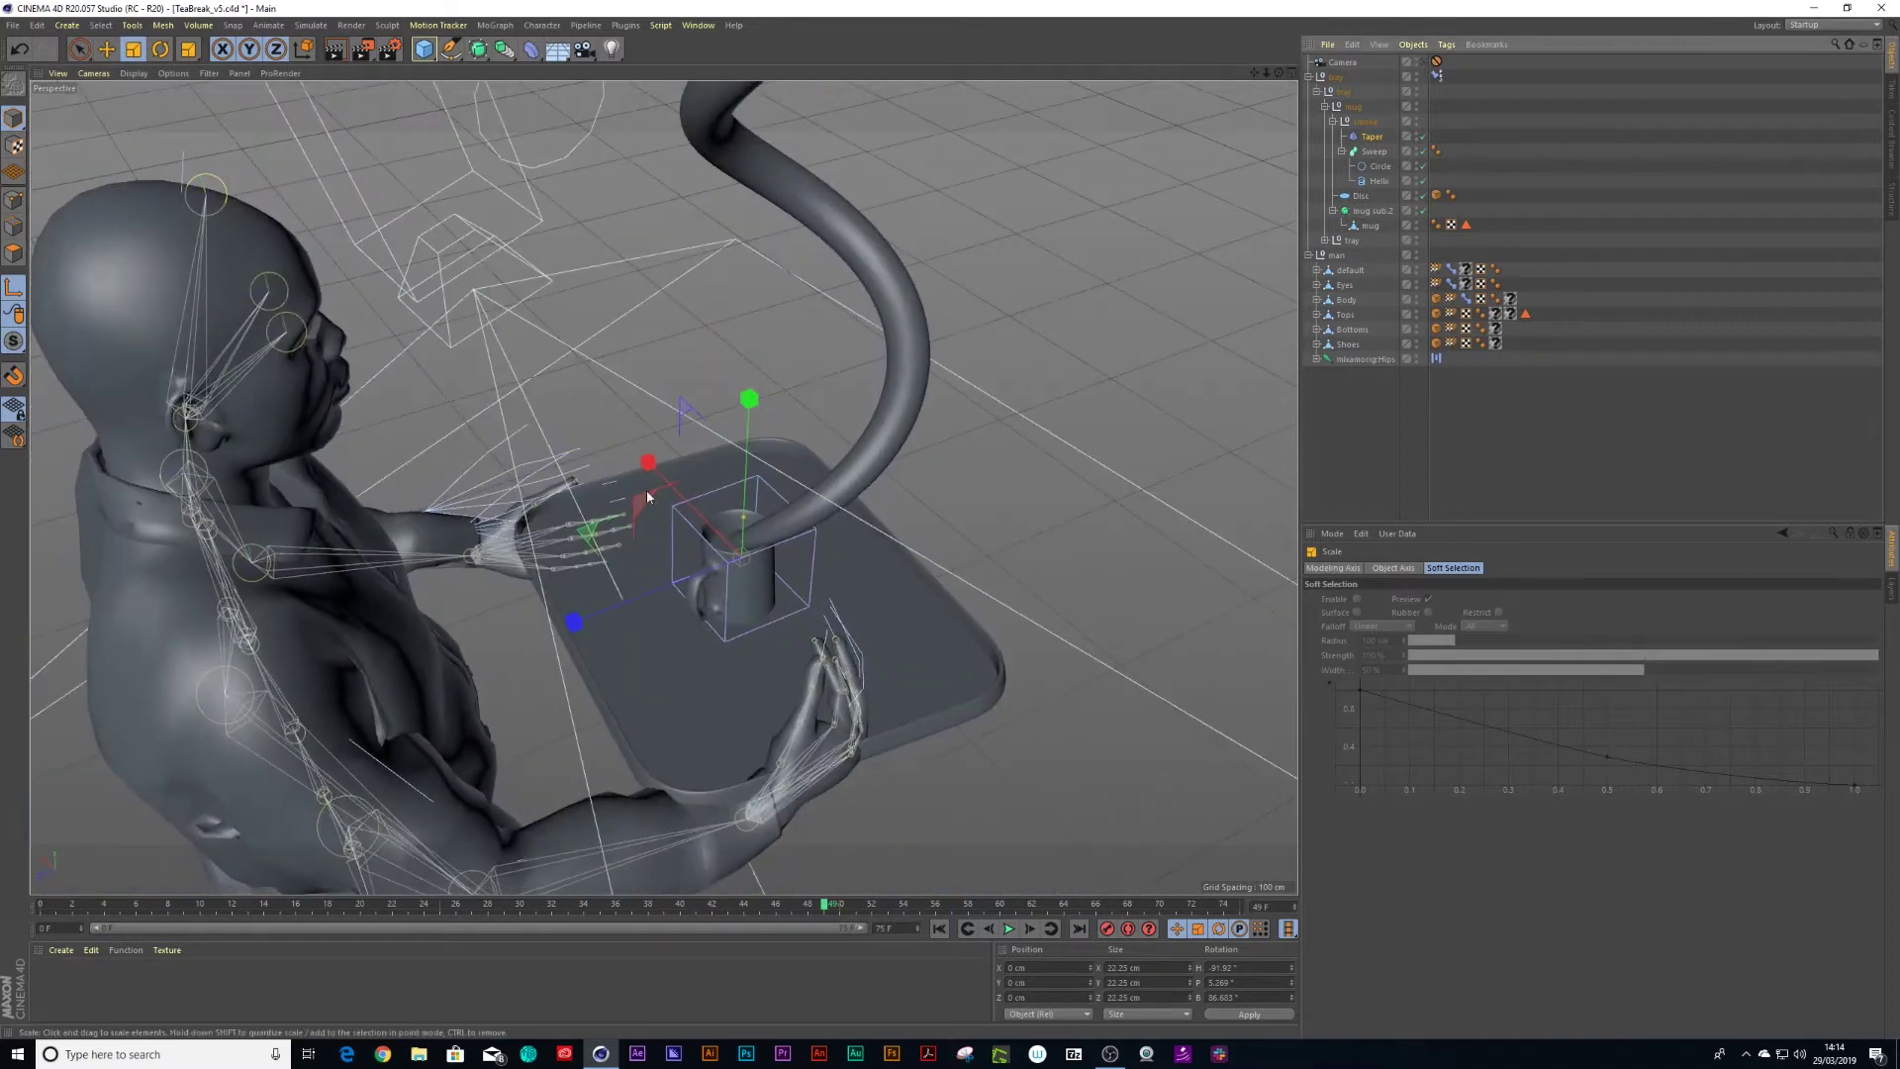
key("space")
mouse_move(748, 406)
left_mouse_down()
mouse_move(752, 362)
mouse_move(752, 463)
mouse_move(752, 373)
mouse_move(751, 417)
left_mouse_up()
- Give the Taper a strength of about 56% and rotate the deformer 180° so that it points downward
left_click(1376, 137)
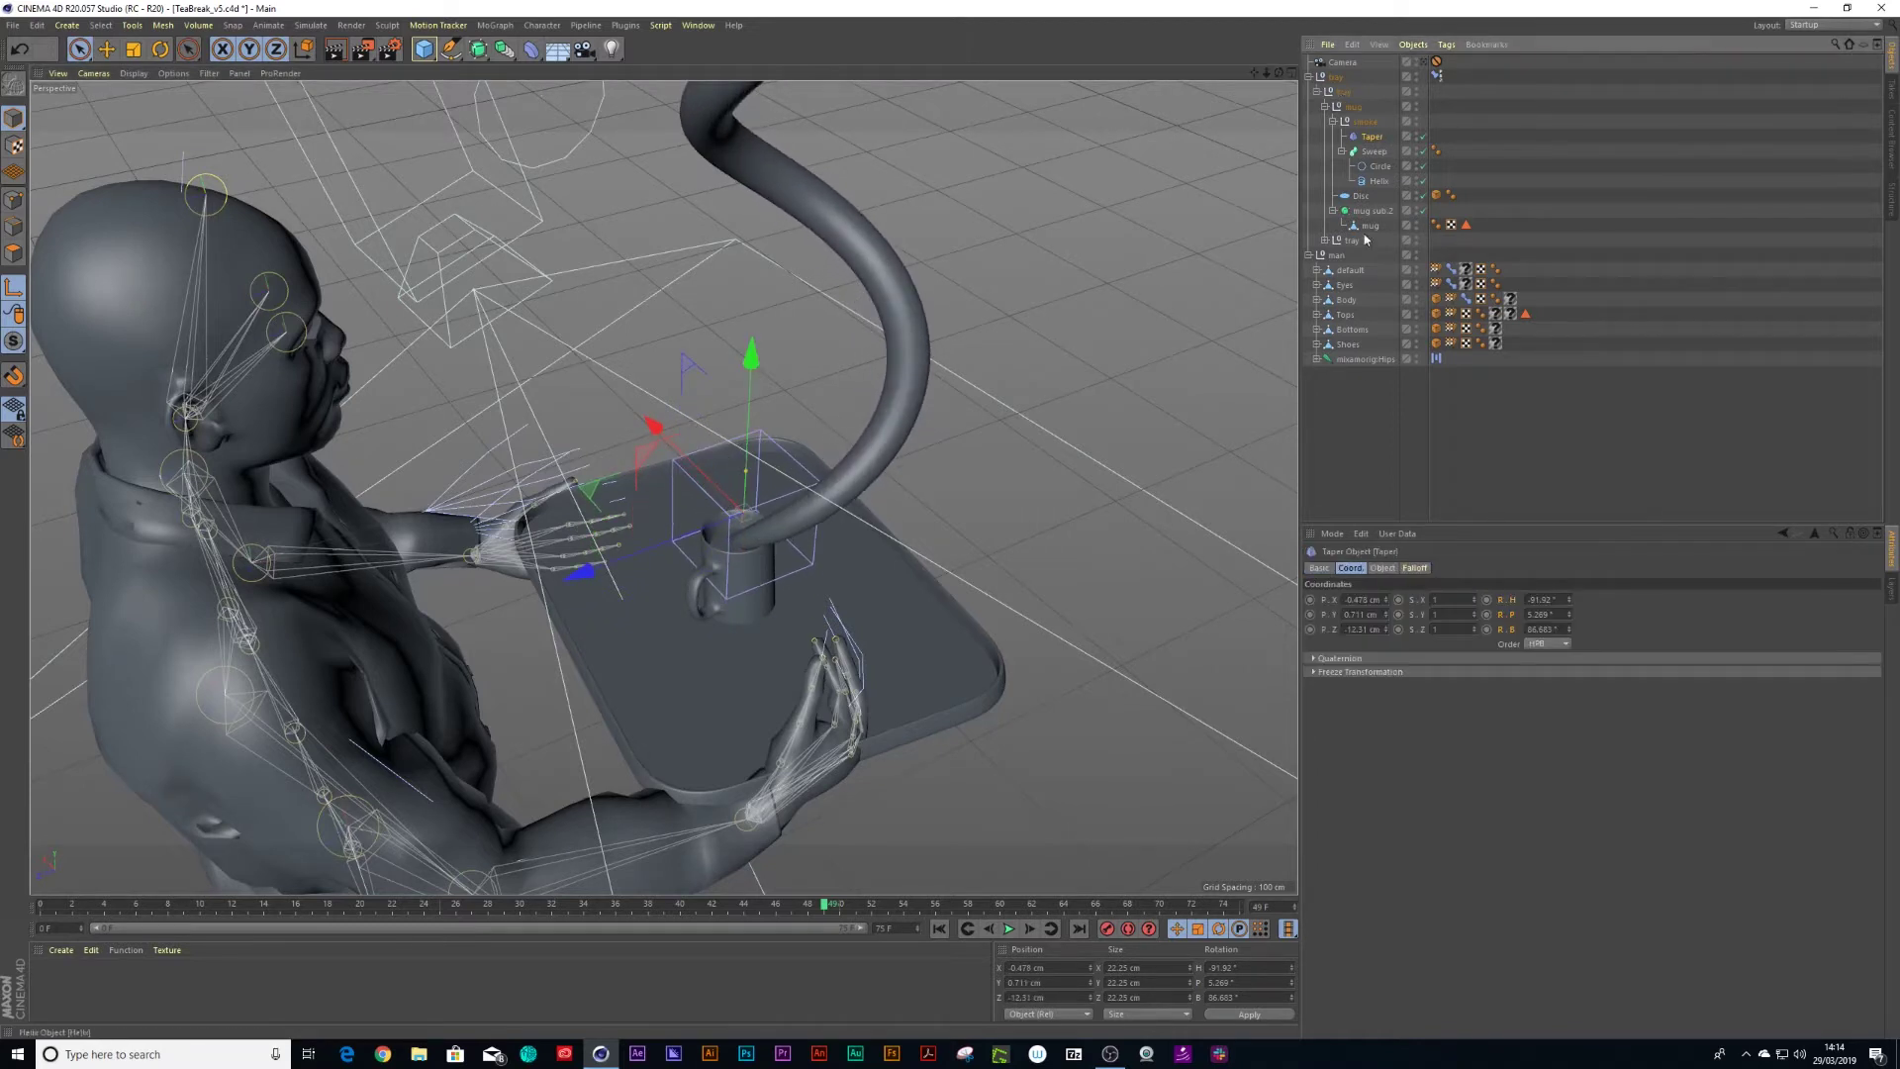
left_click(1382, 568)
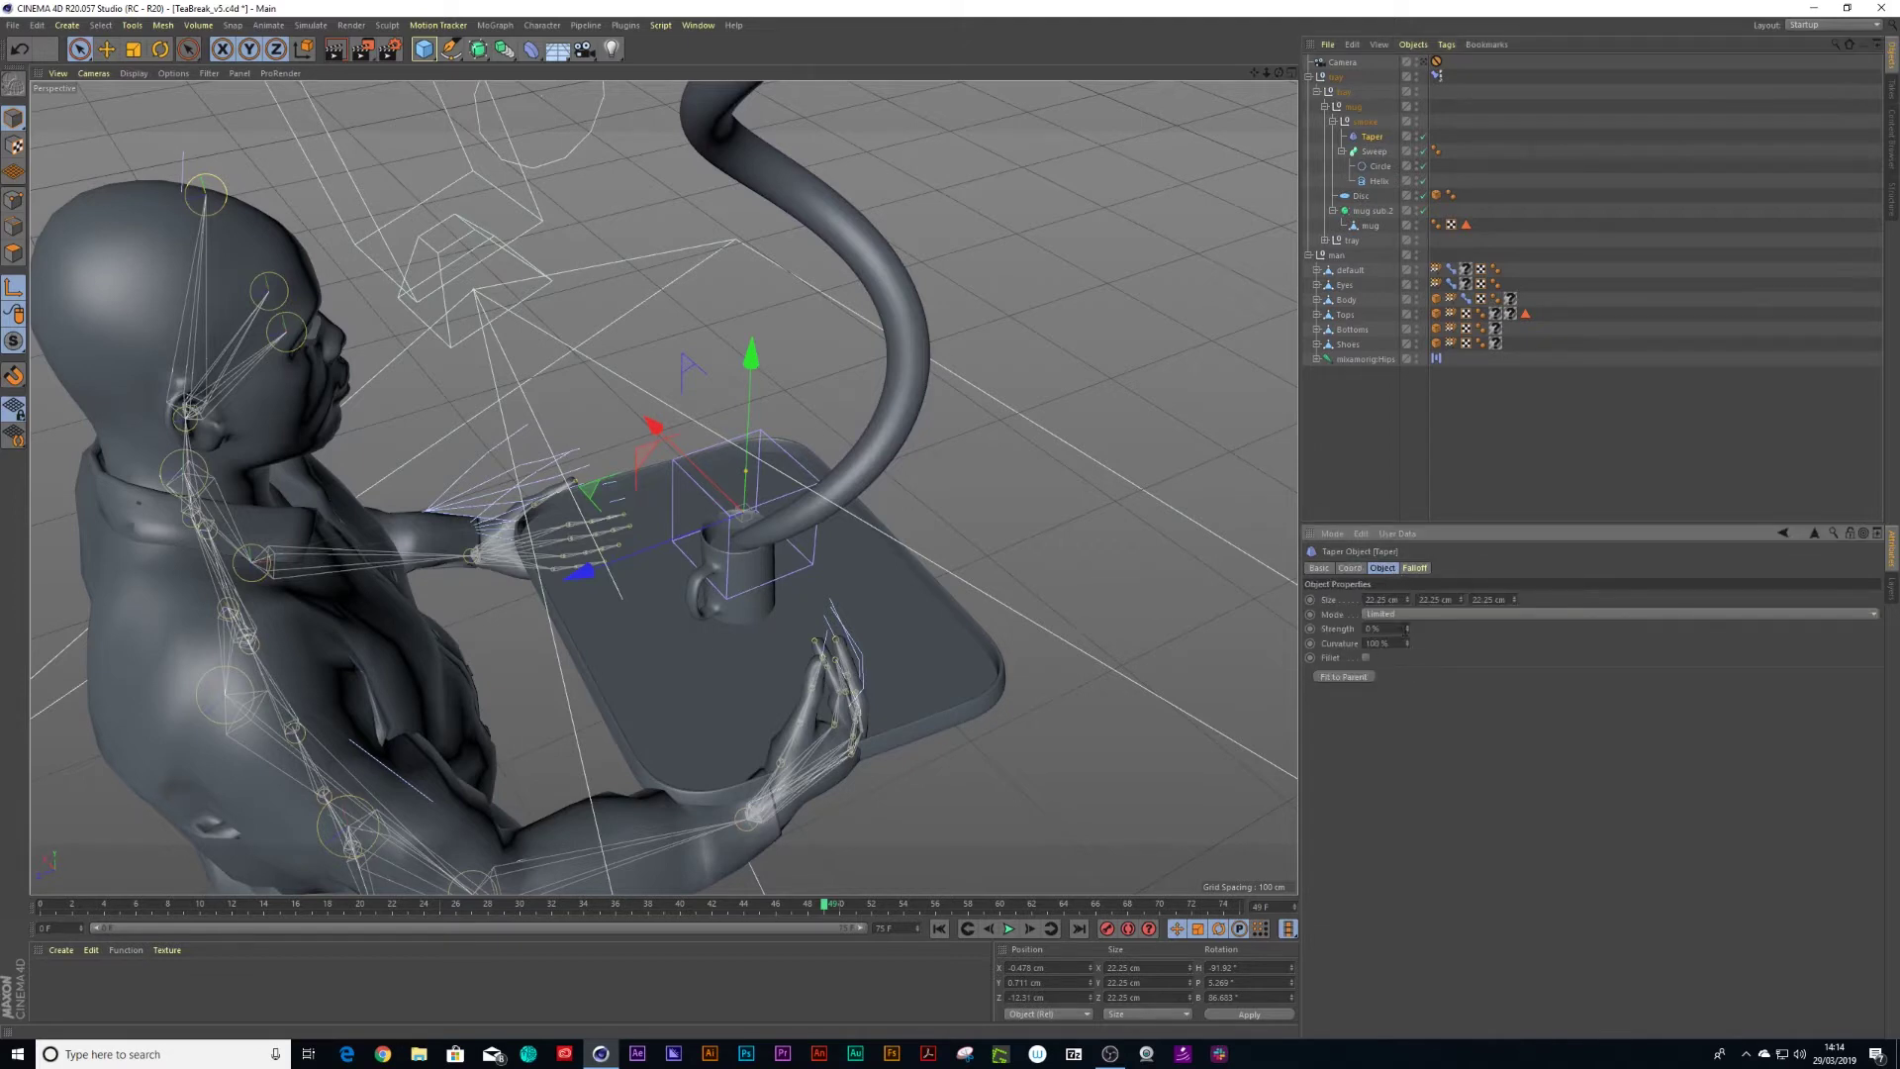
left_click_drag(1407, 631, 1399, 596)
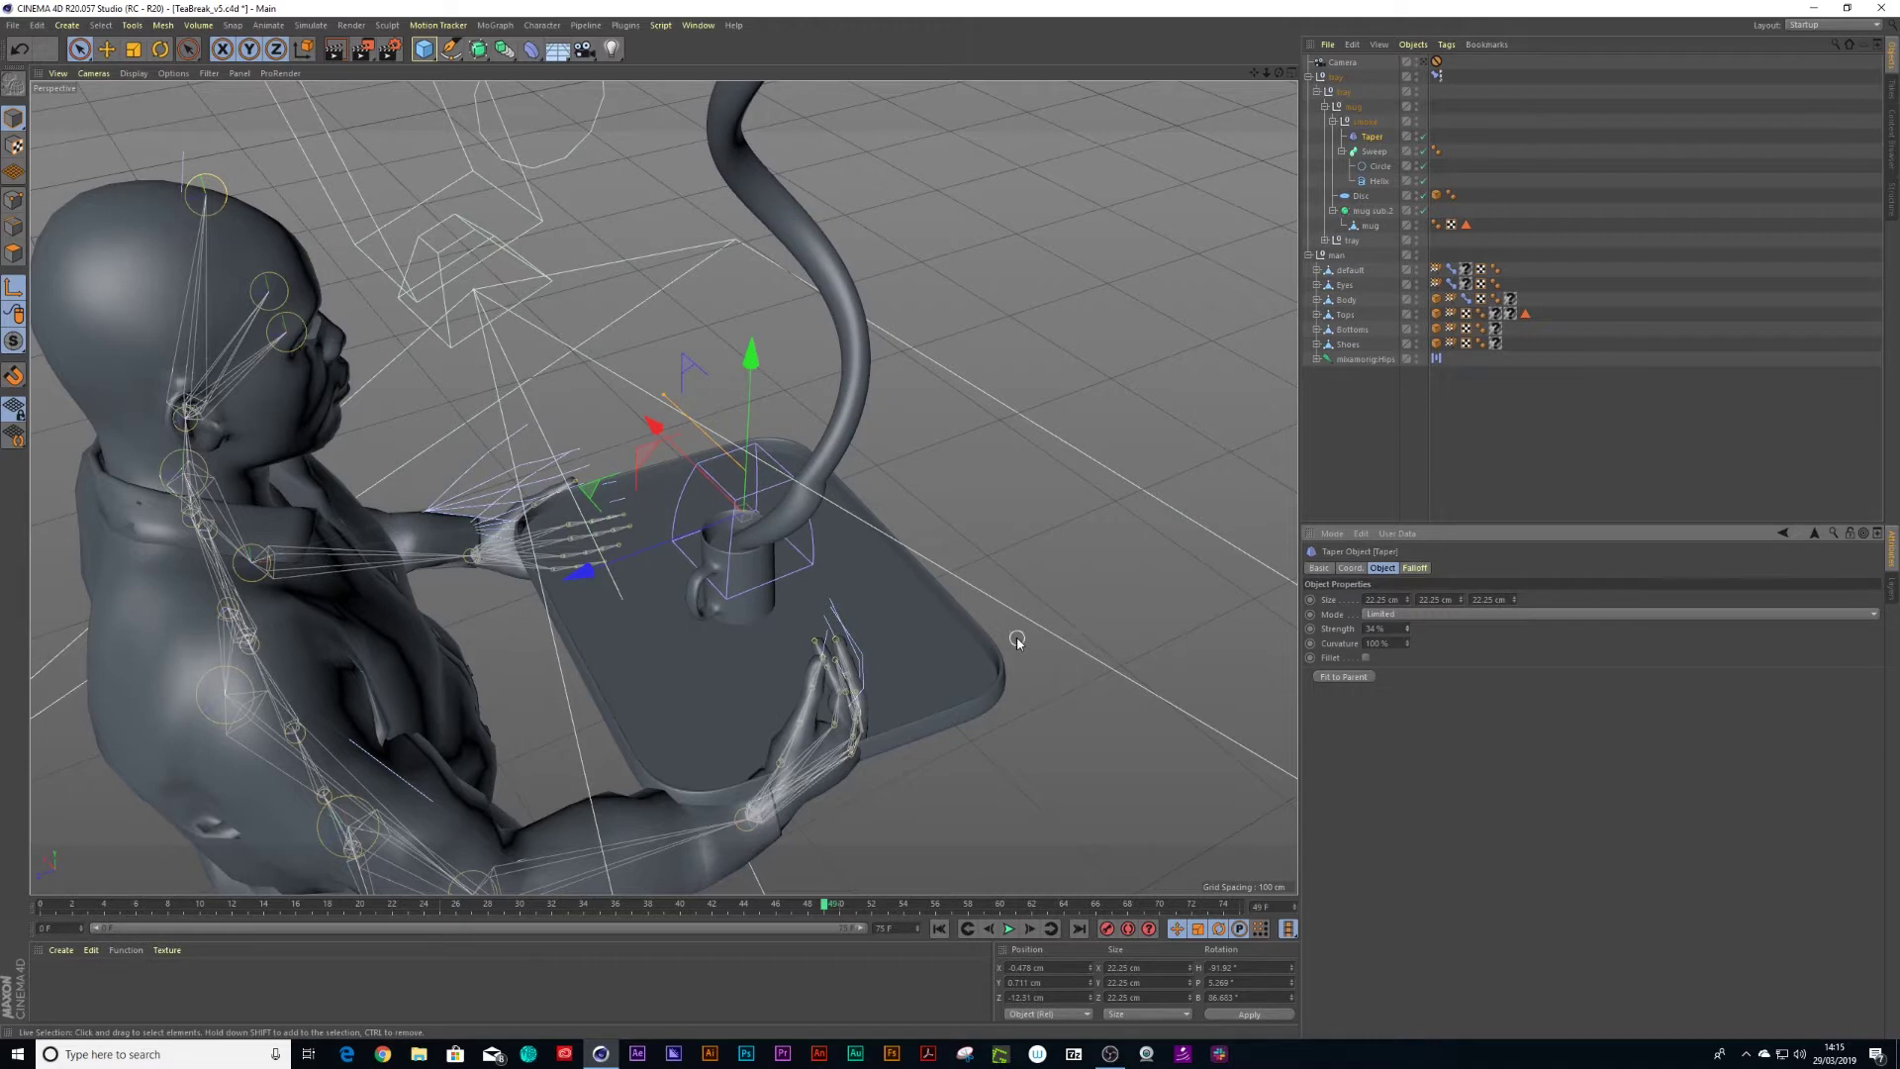
key("r")
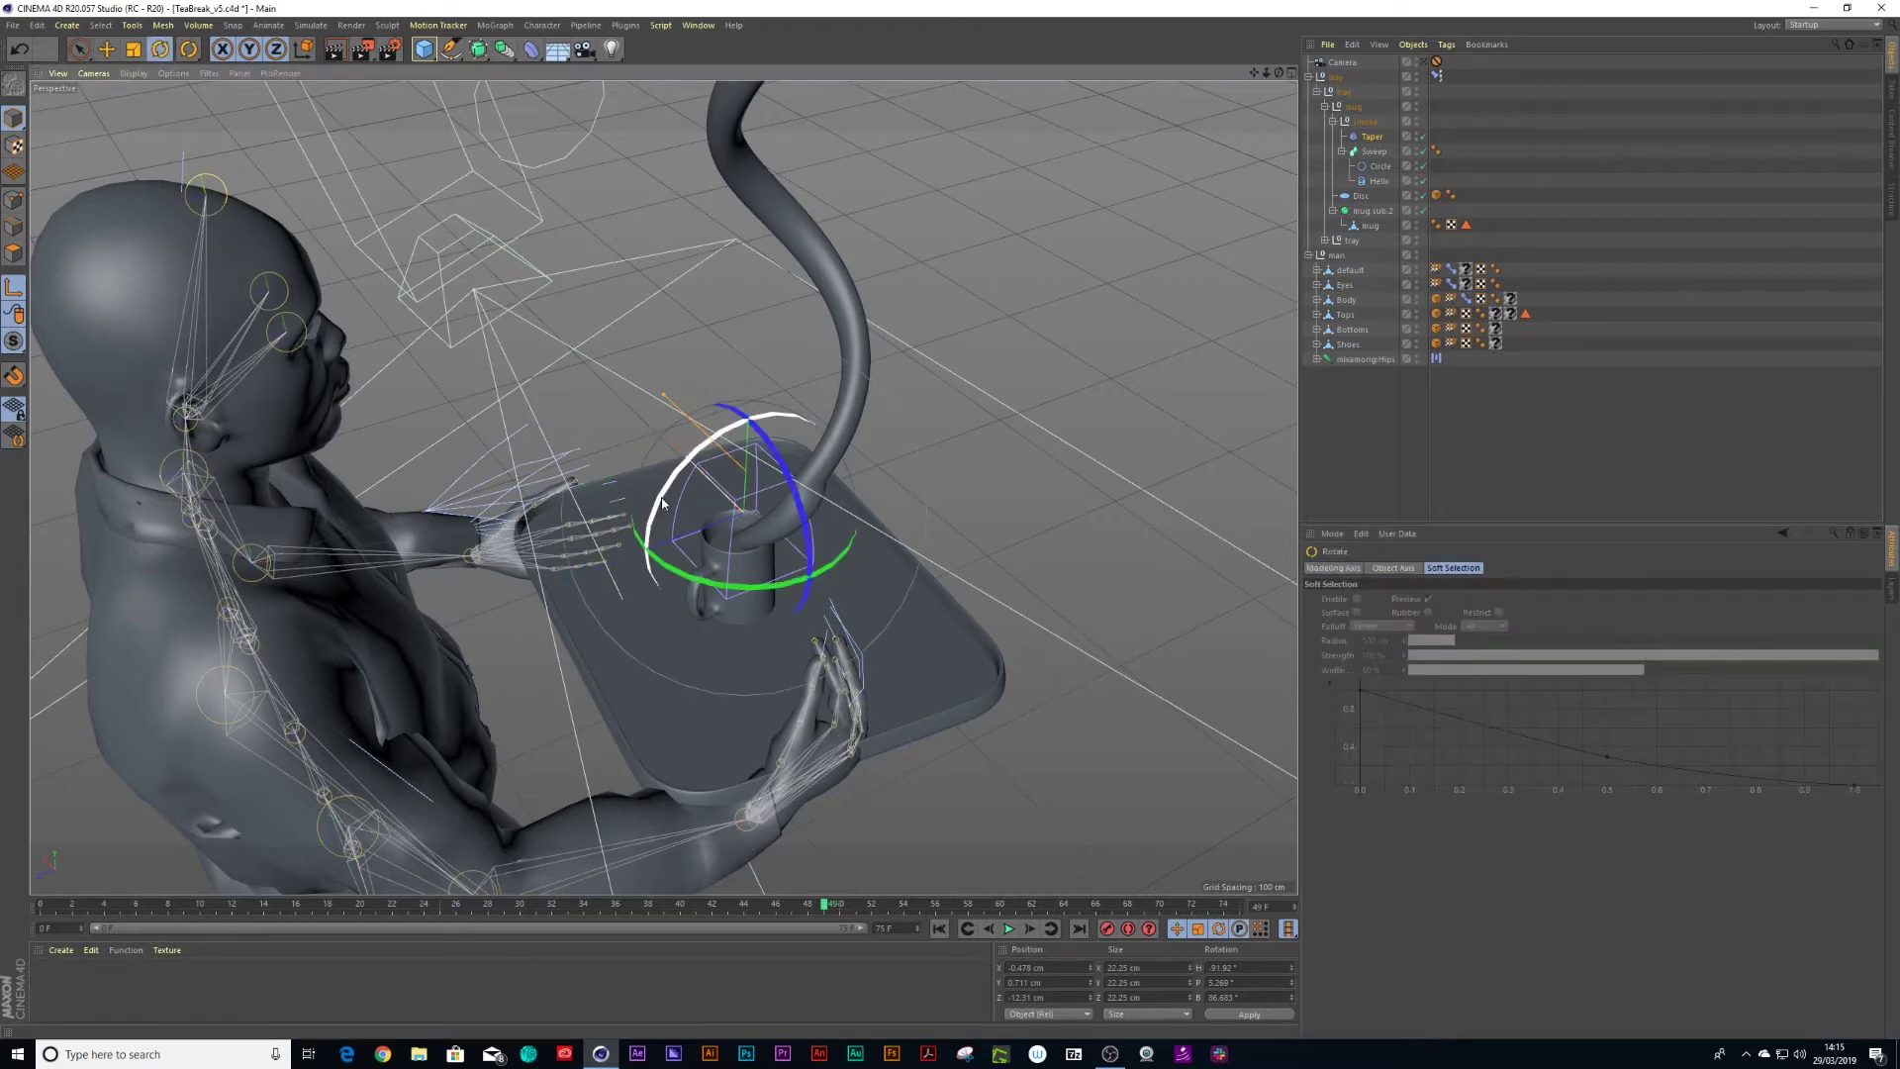
left_click_drag(658, 515, 857, 534)
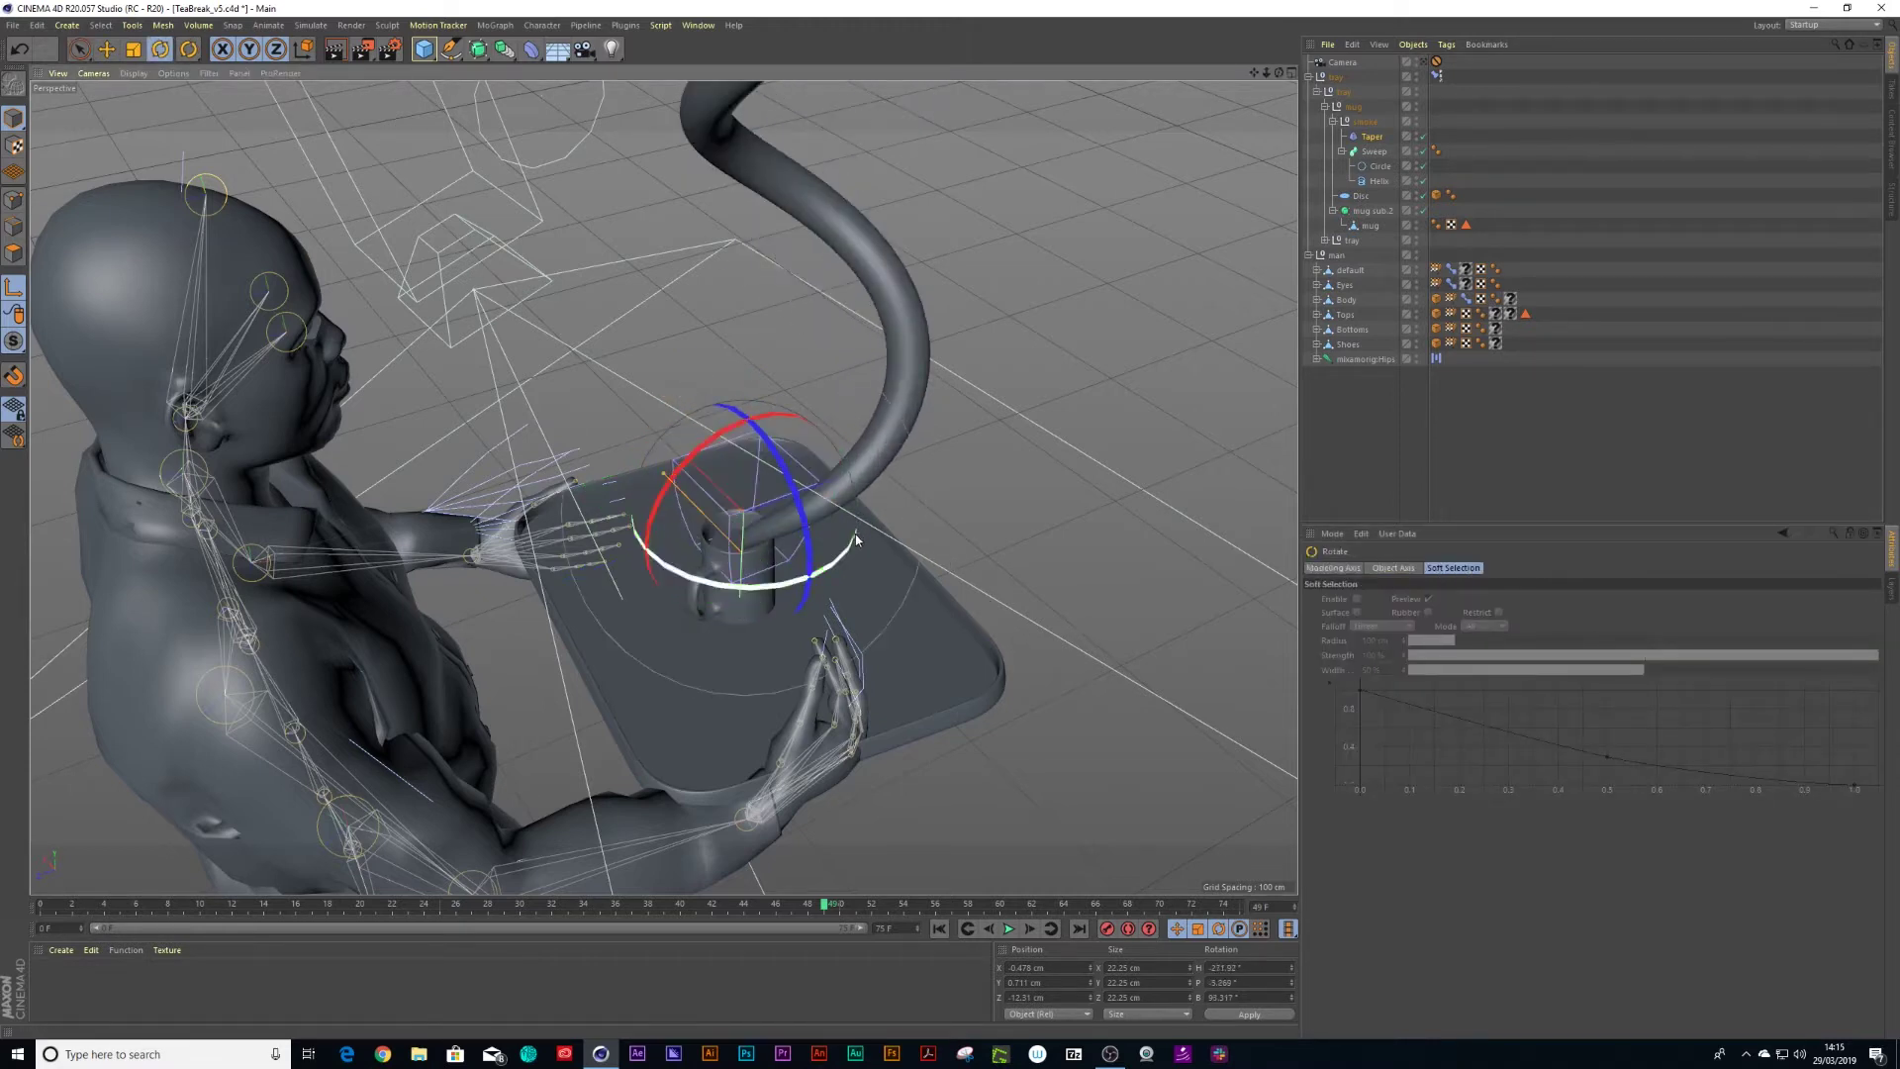
- Set the Taper's strength to about 40% and stretch its Y size to about 179 cm
left_click(1394, 139)
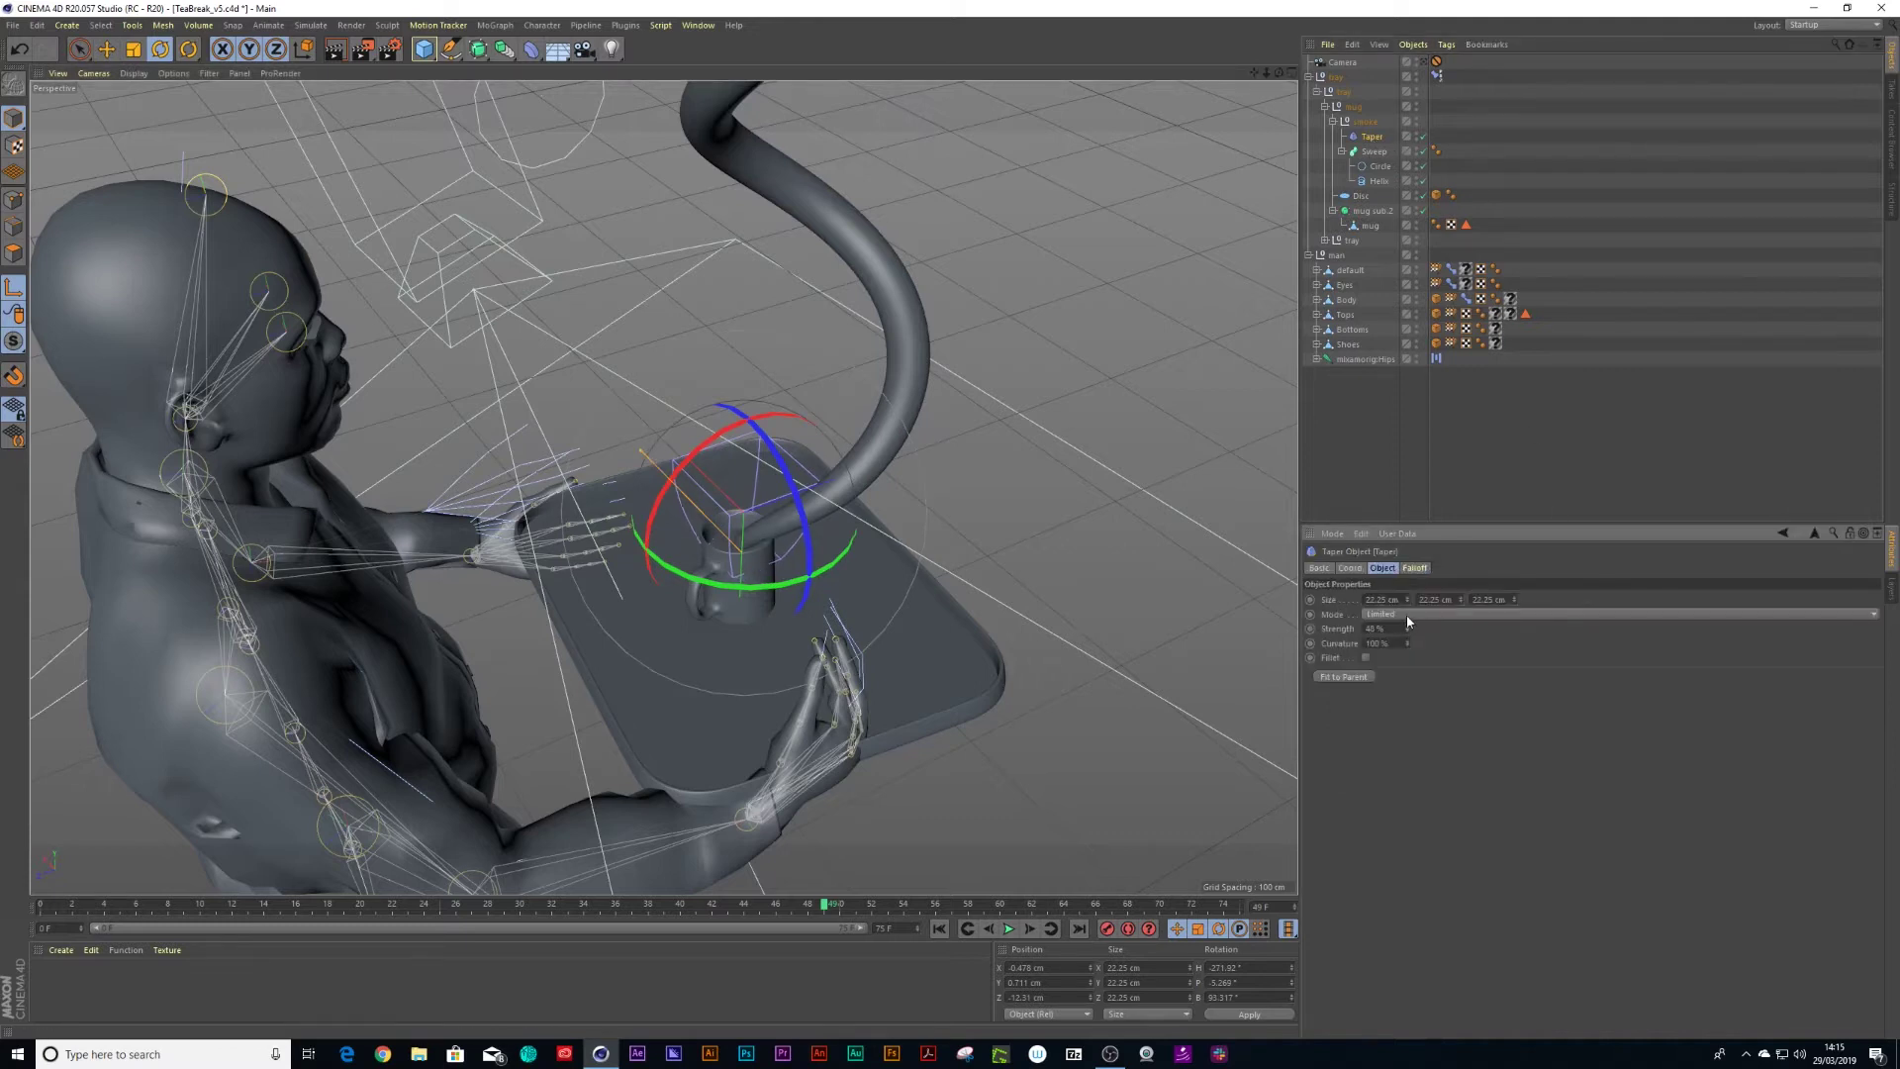
left_click_drag(1406, 615, 1411, 634)
left_click_drag(1461, 599, 1464, 487)
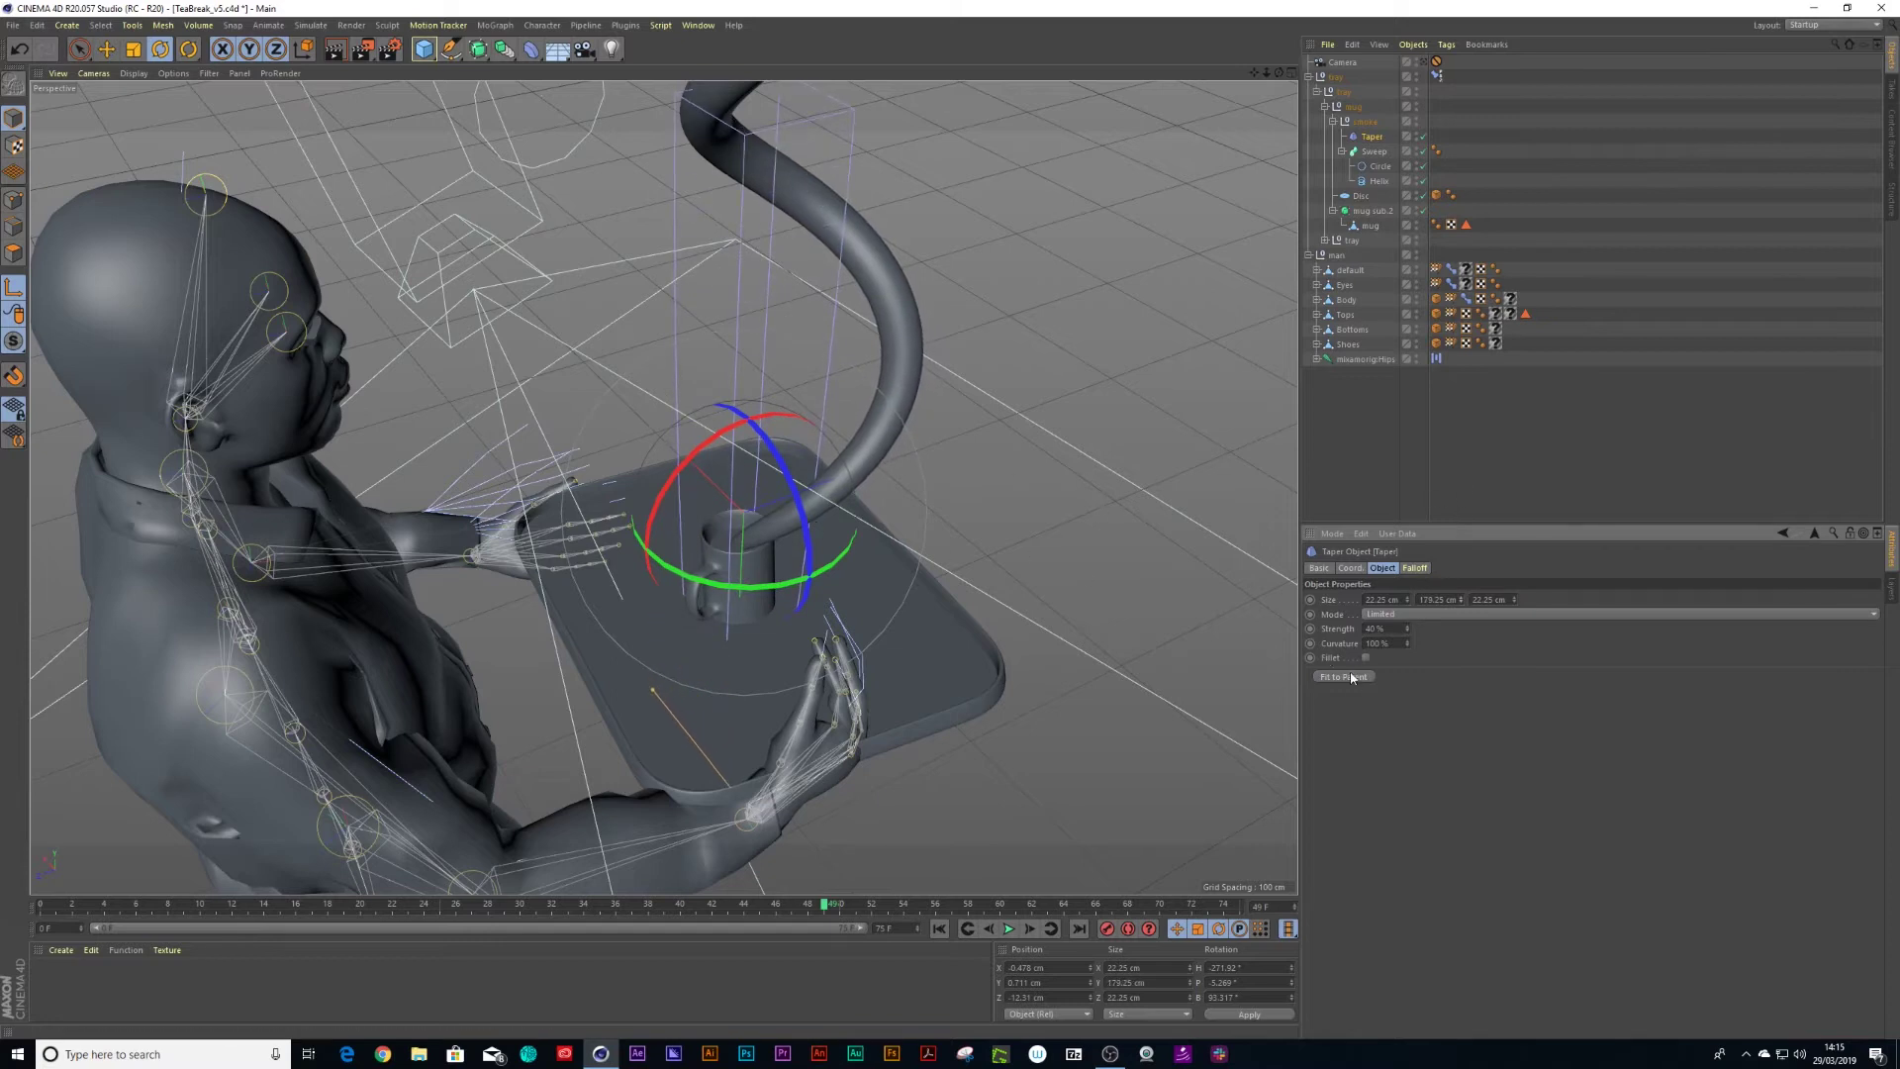
- Move the Taper up along the smoke until its lower end sits in the mug, and raise its strength to narrow the base strongly
left_click(1378, 138)
key("space")
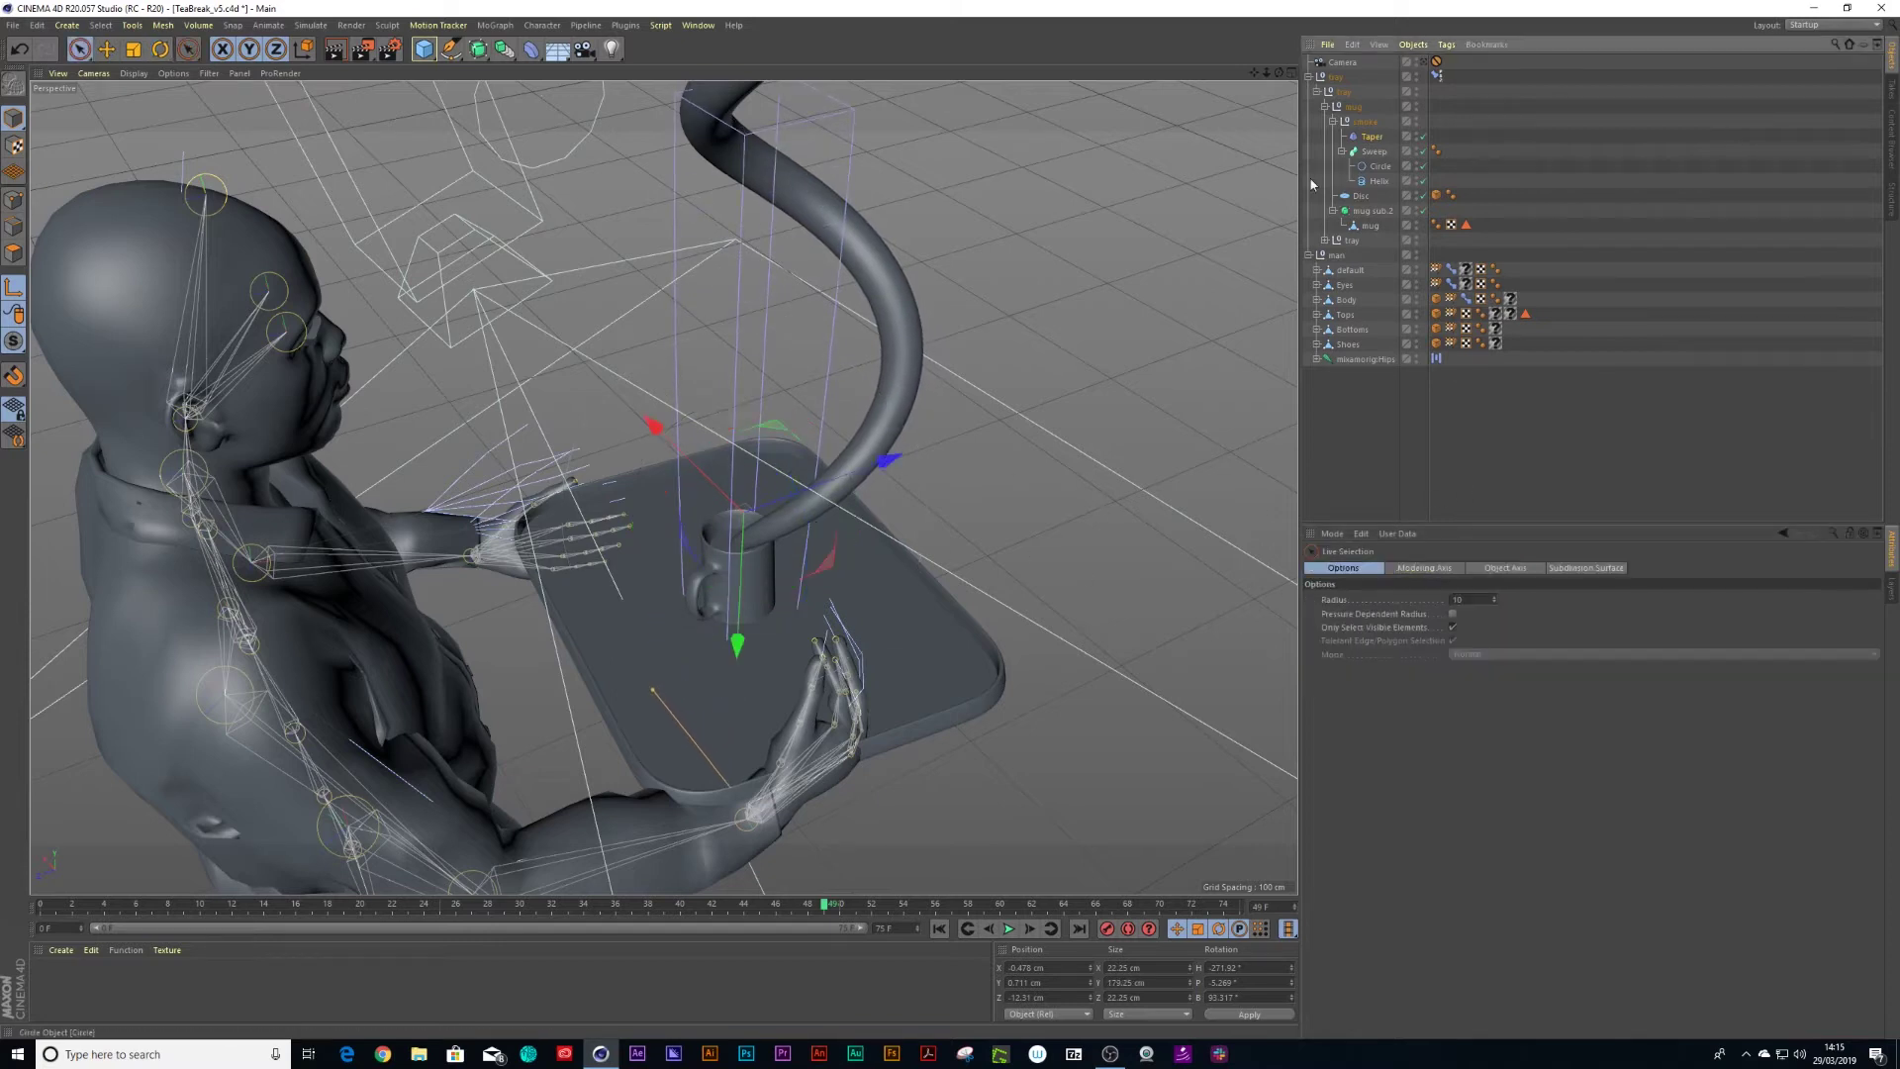
left_click_drag(739, 643, 750, 411)
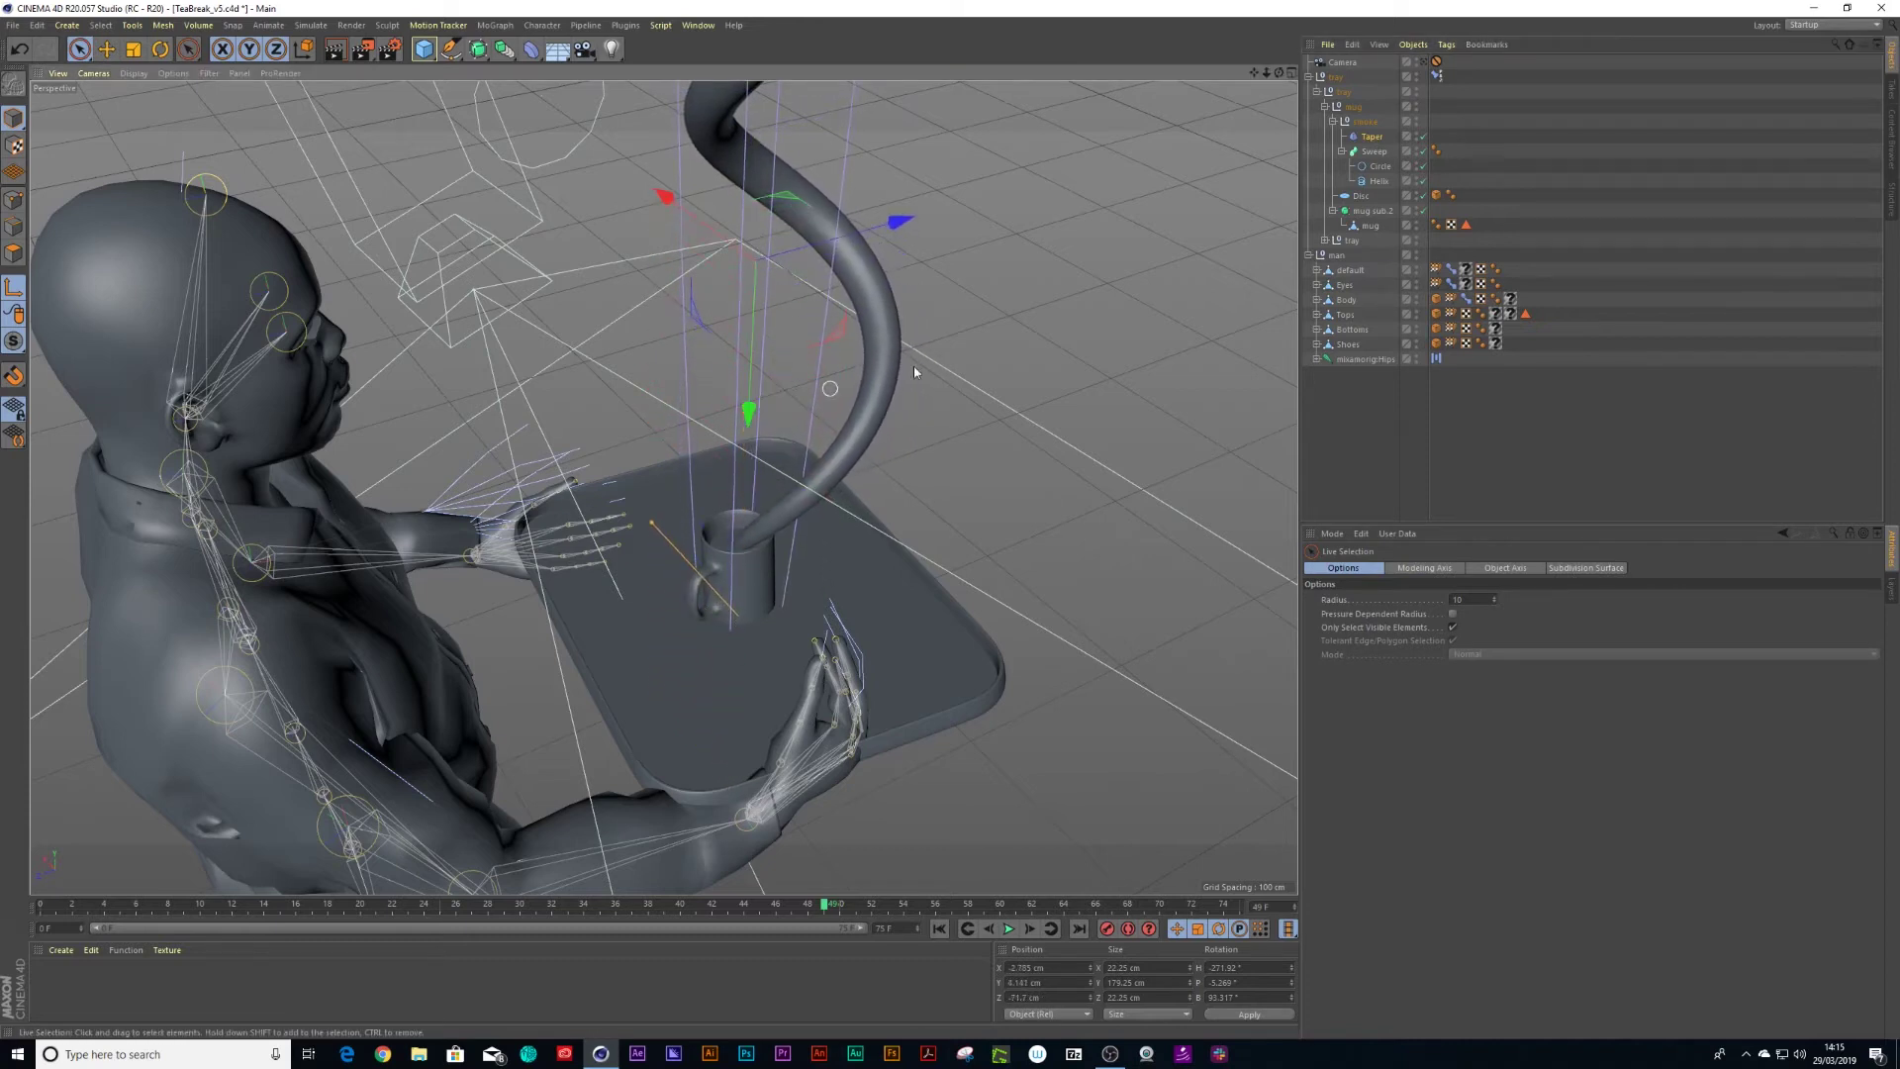
left_click(1372, 138)
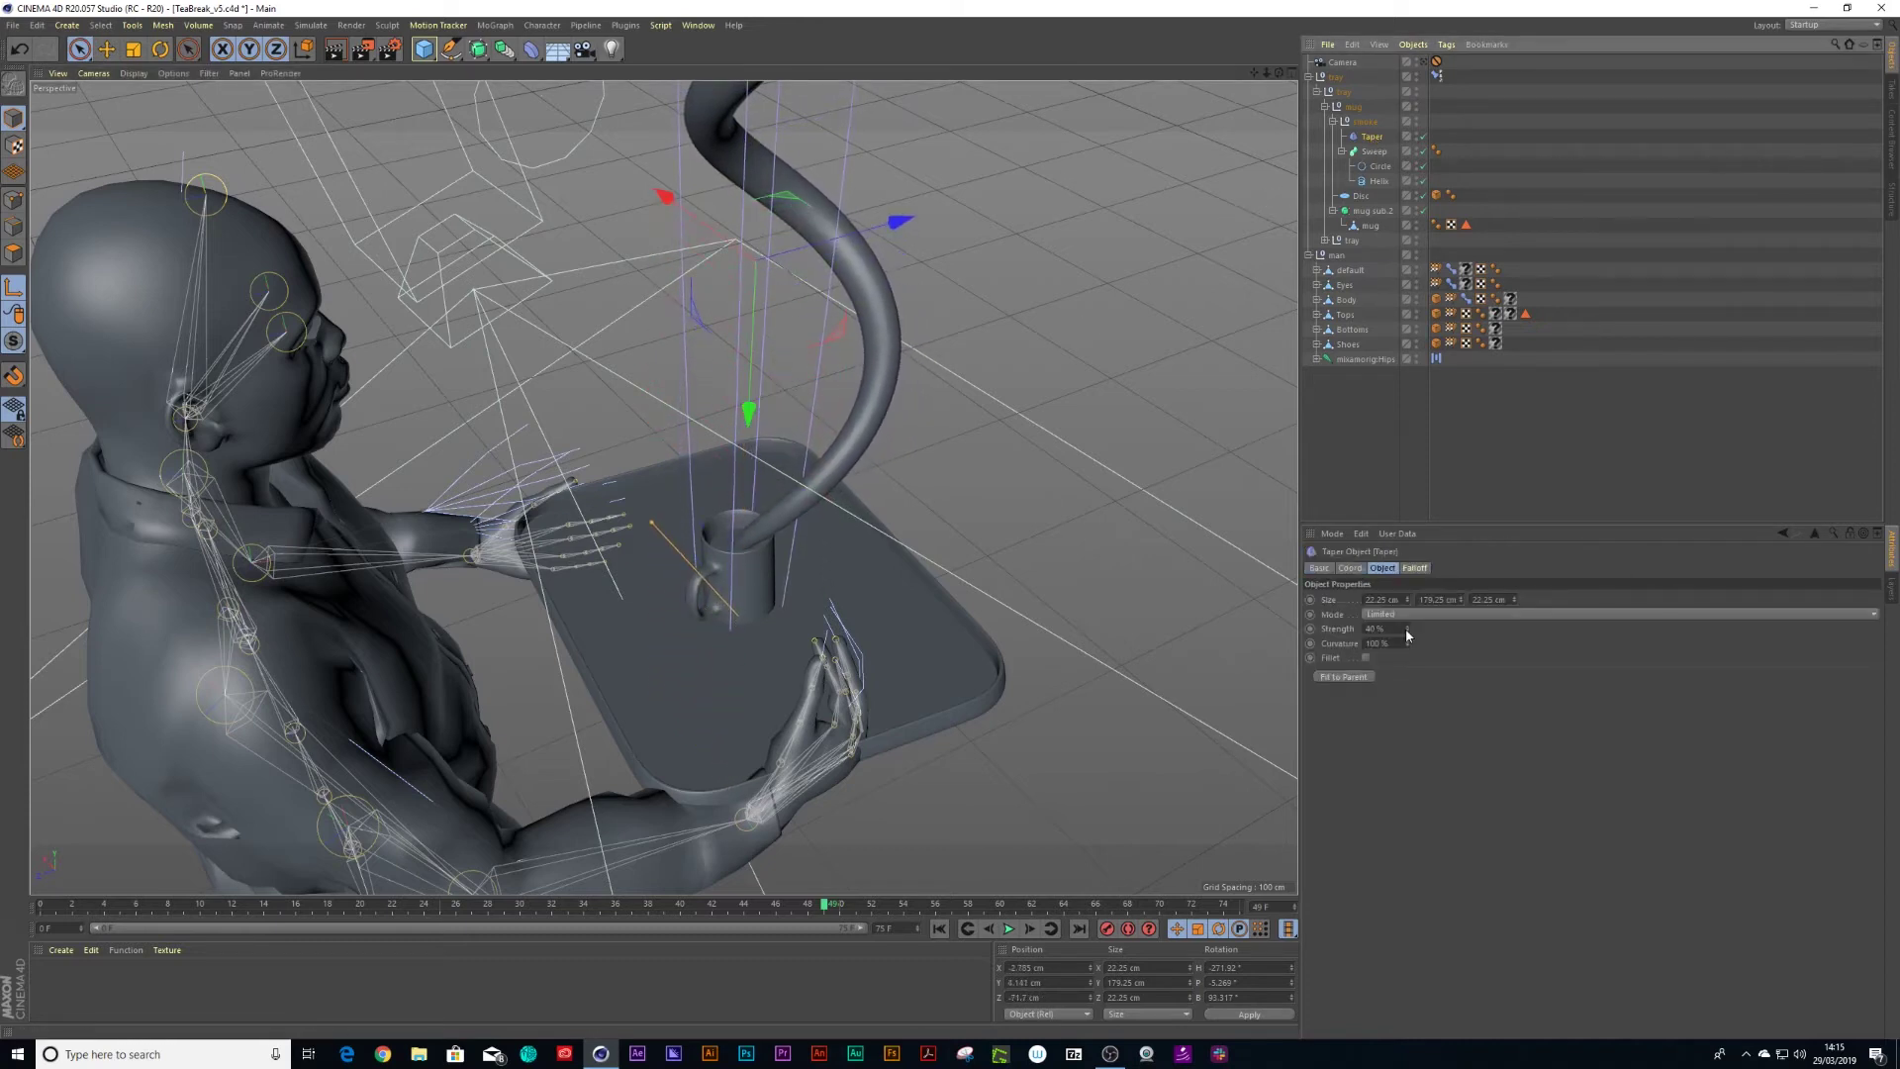
left_click_drag(1408, 631, 1408, 597)
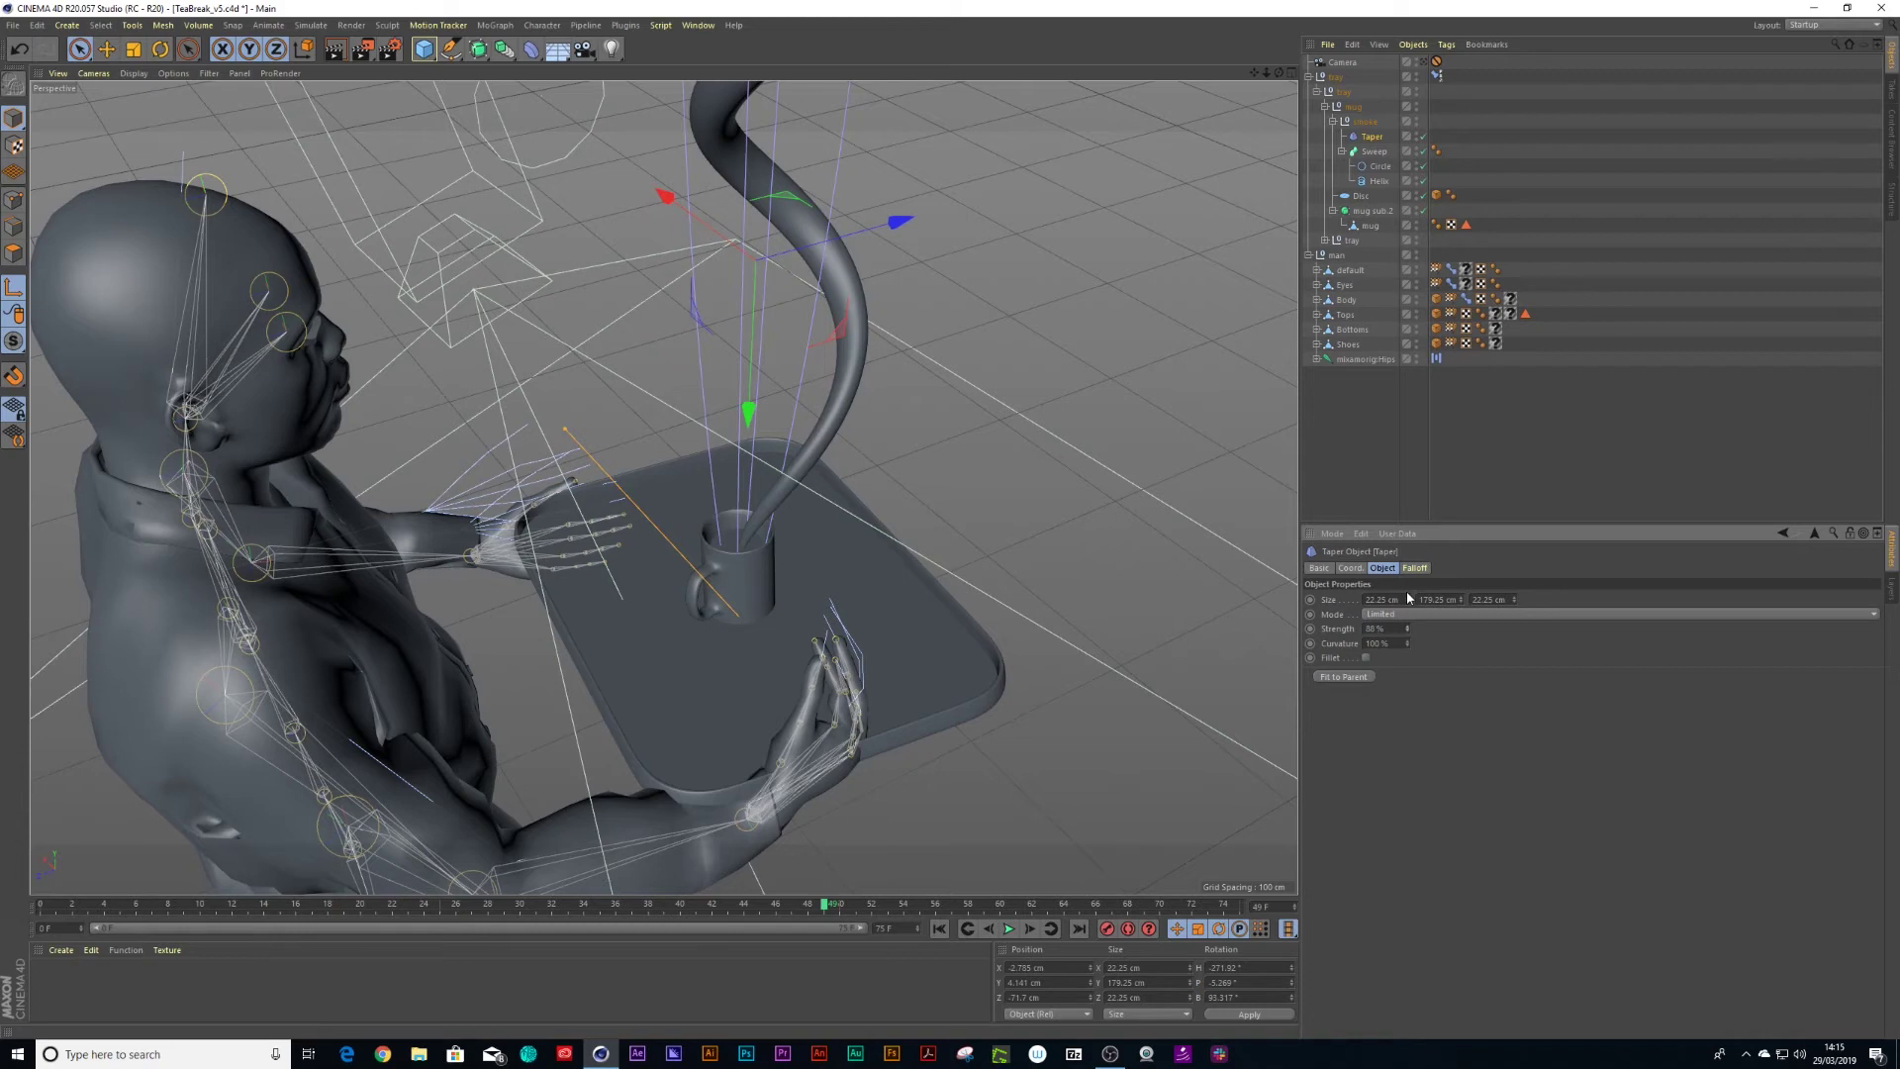
- Duplicate the Taper inside the smoke null, rotate the copy 180°, and set the copy's strength to about -30%
left_click_drag(1386, 136, 1383, 135)
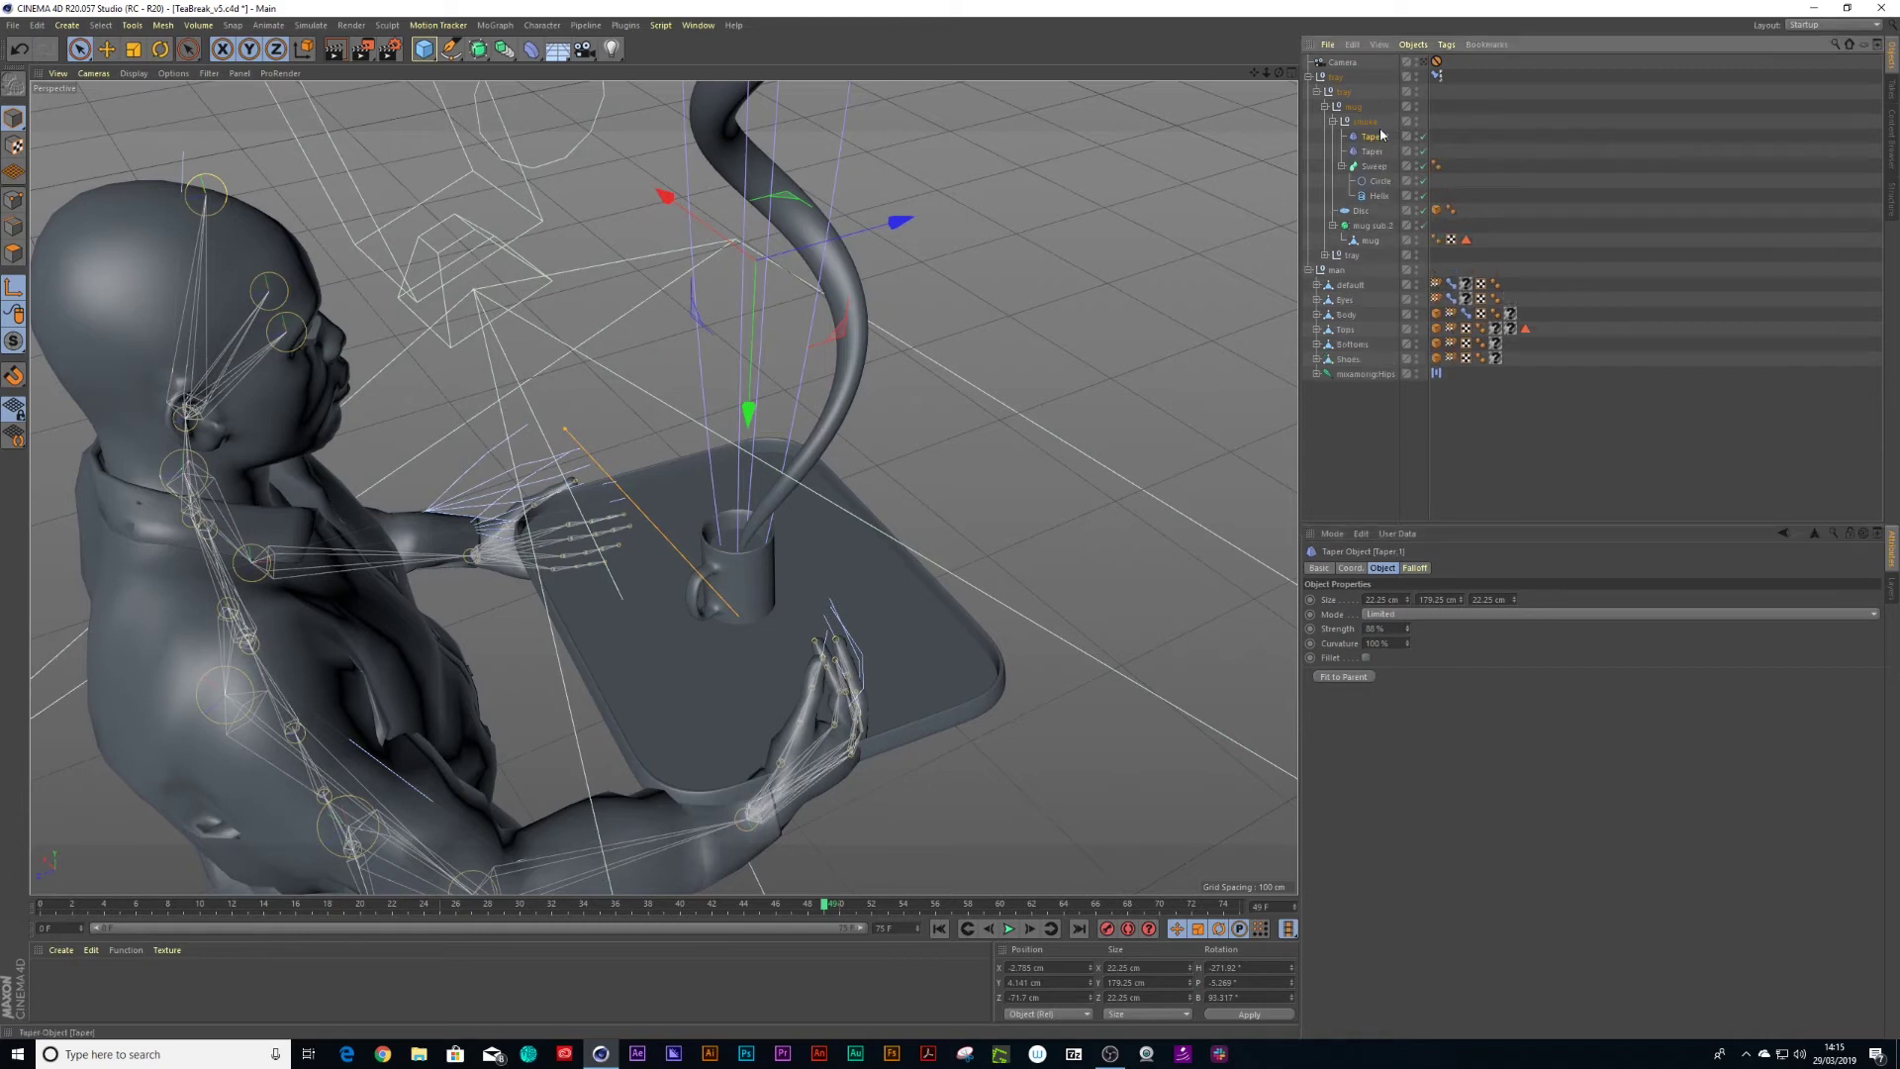
key("r")
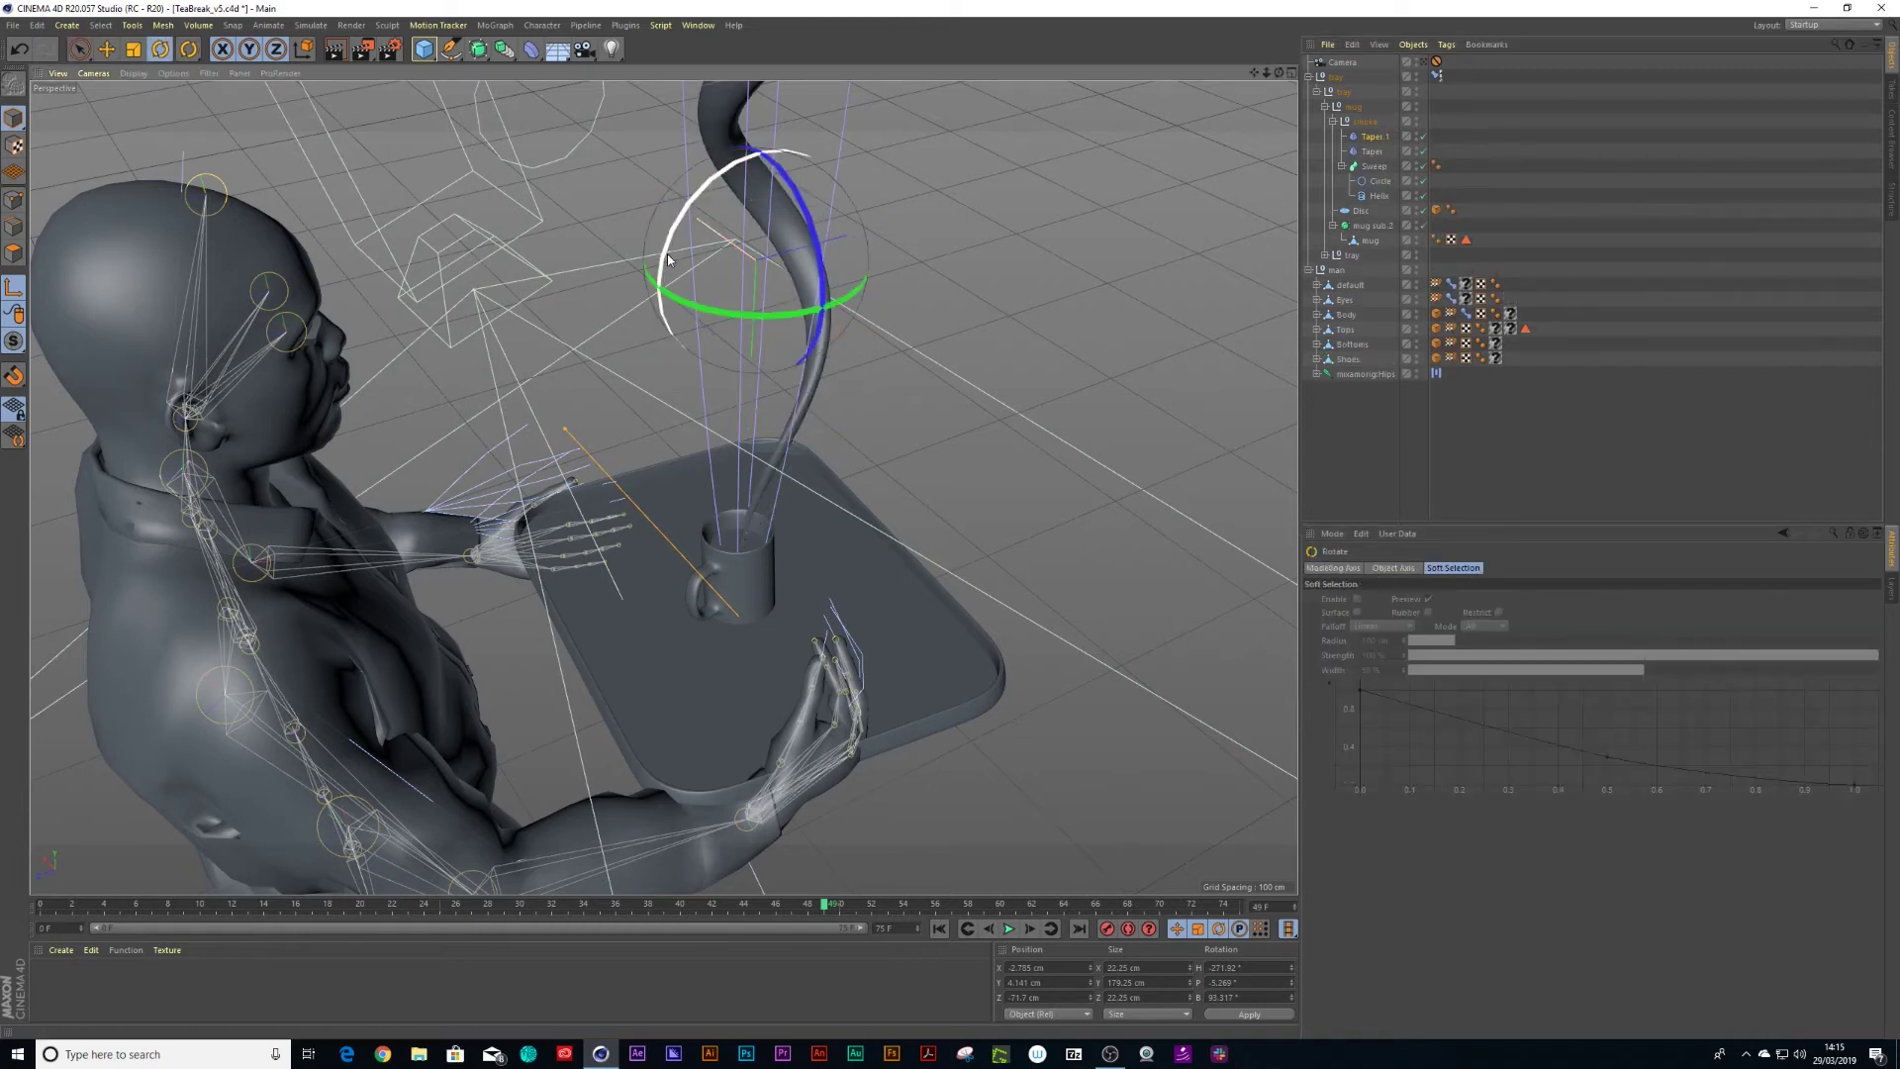
left_click_drag(670, 248, 860, 270)
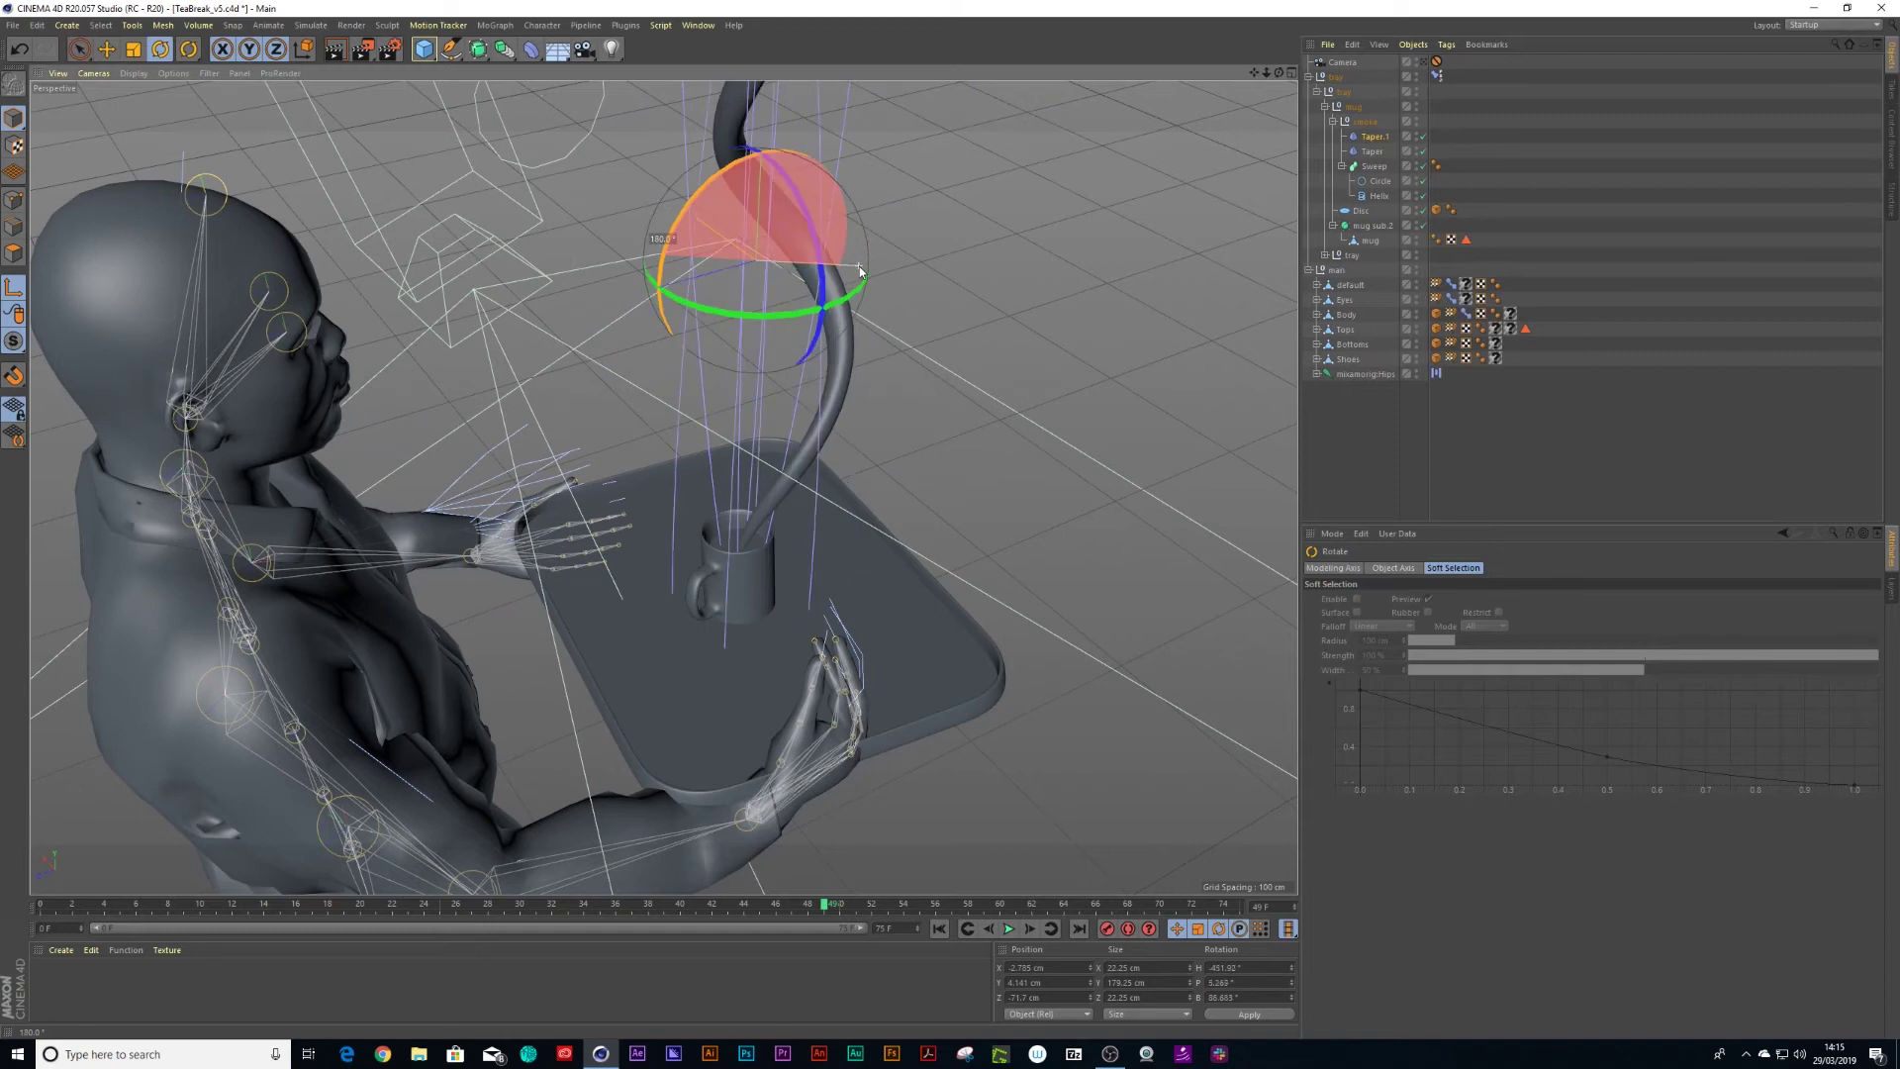
left_click(1373, 138)
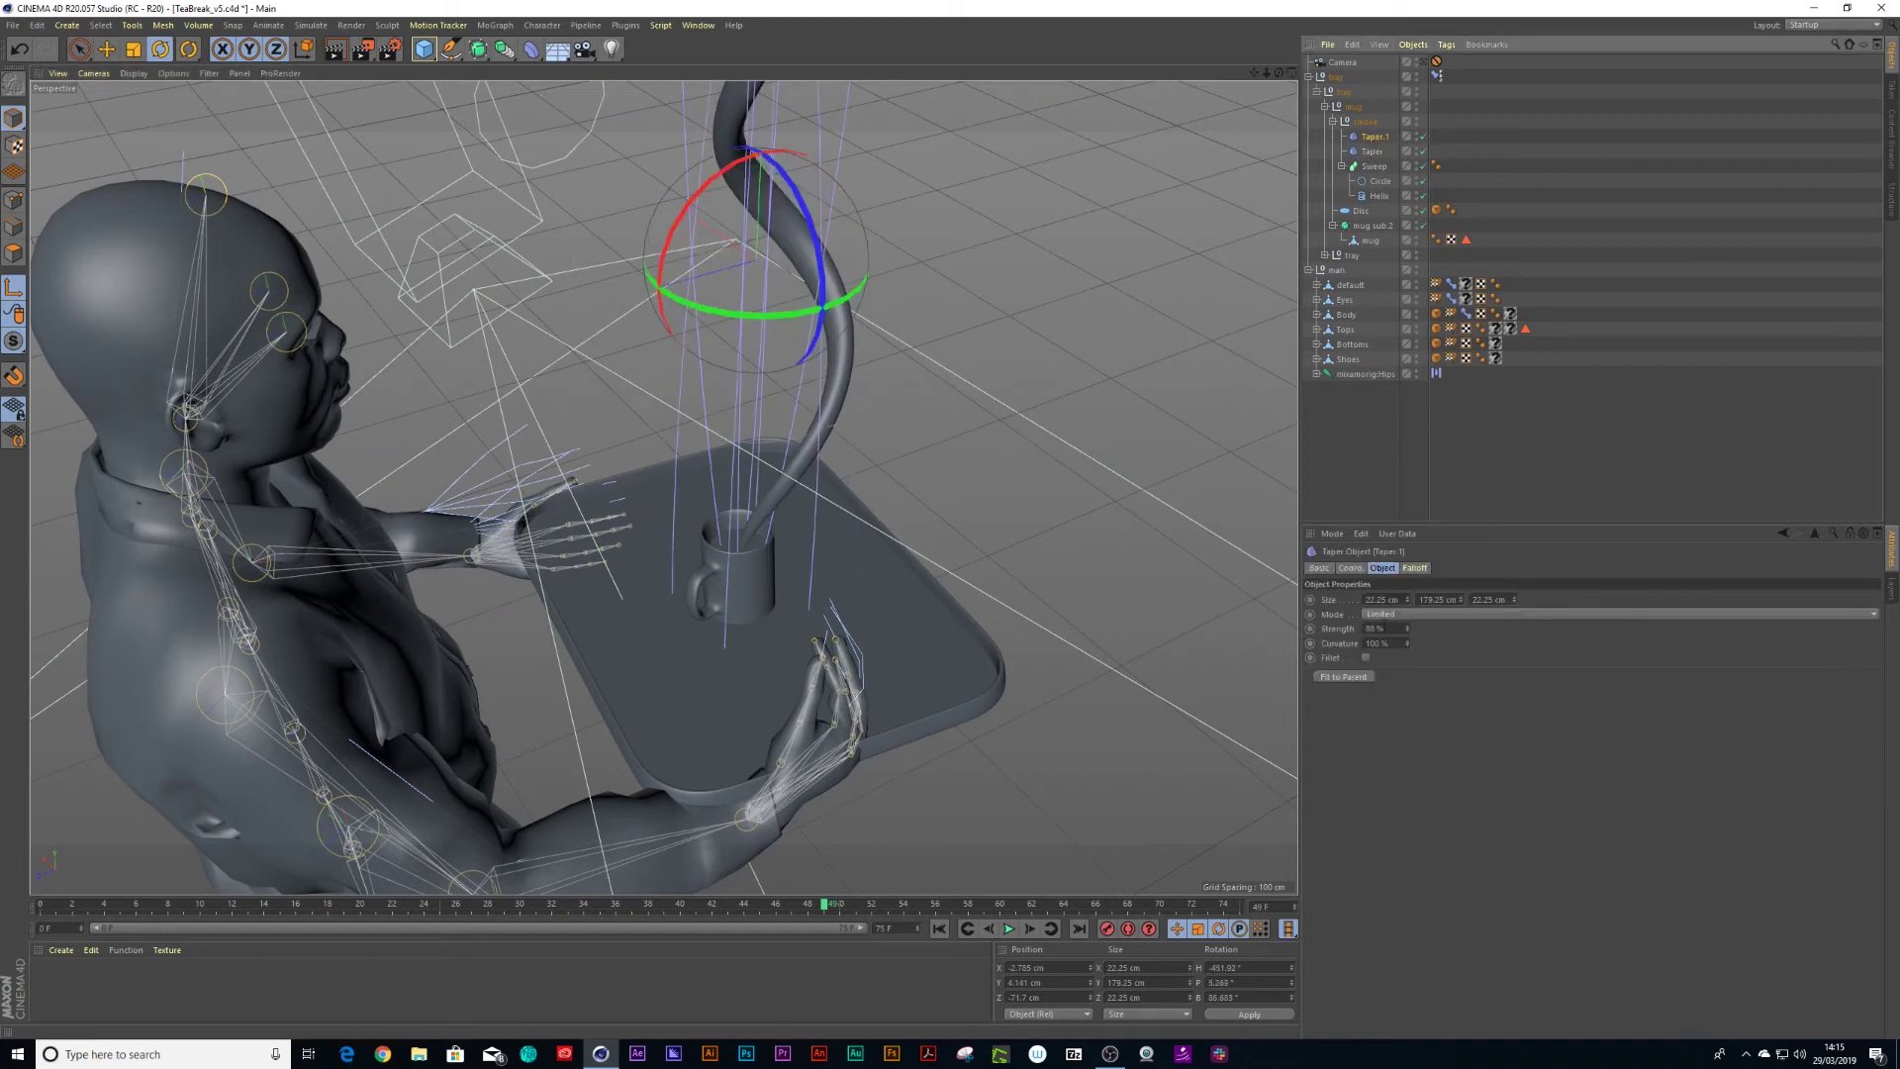
left_click_drag(1409, 635, 1405, 711)
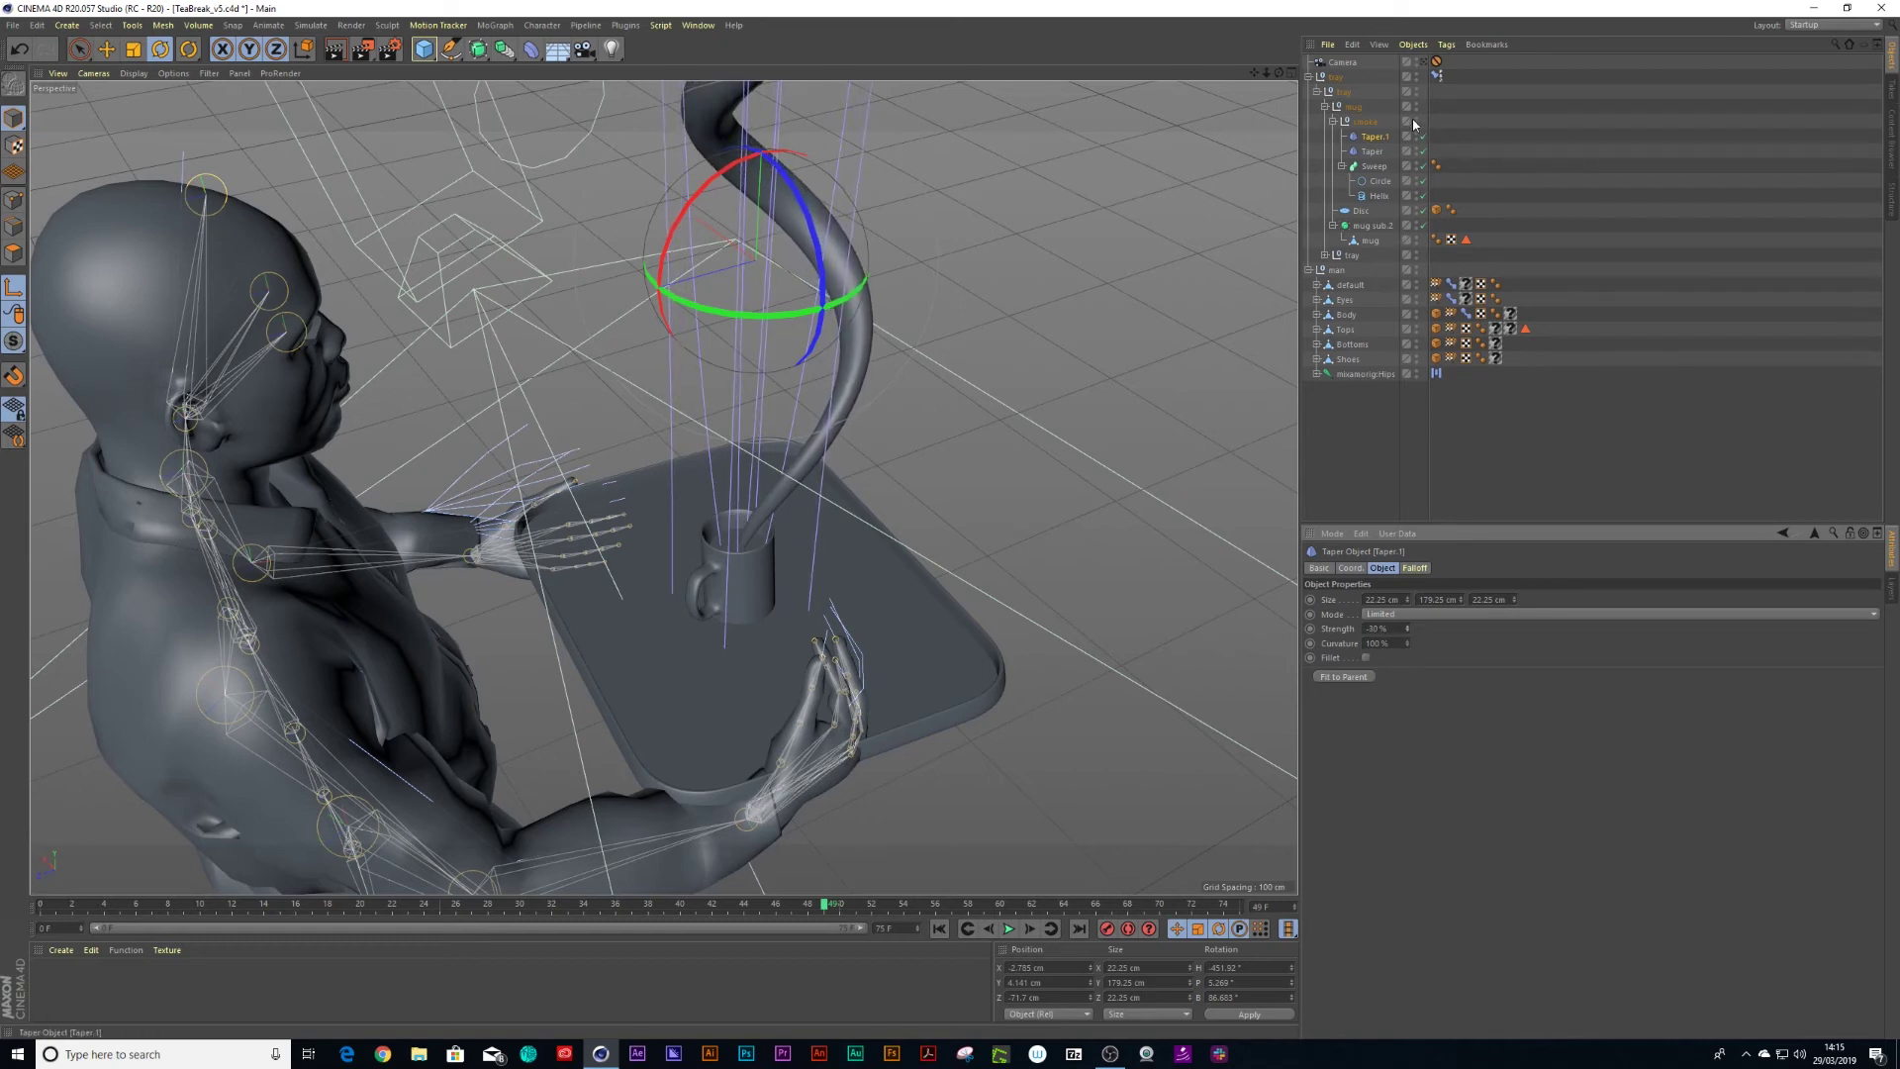
- Return to the first-person camera view and play the animation to check the tapered smoke spinning above the mug
left_click(1422, 62)
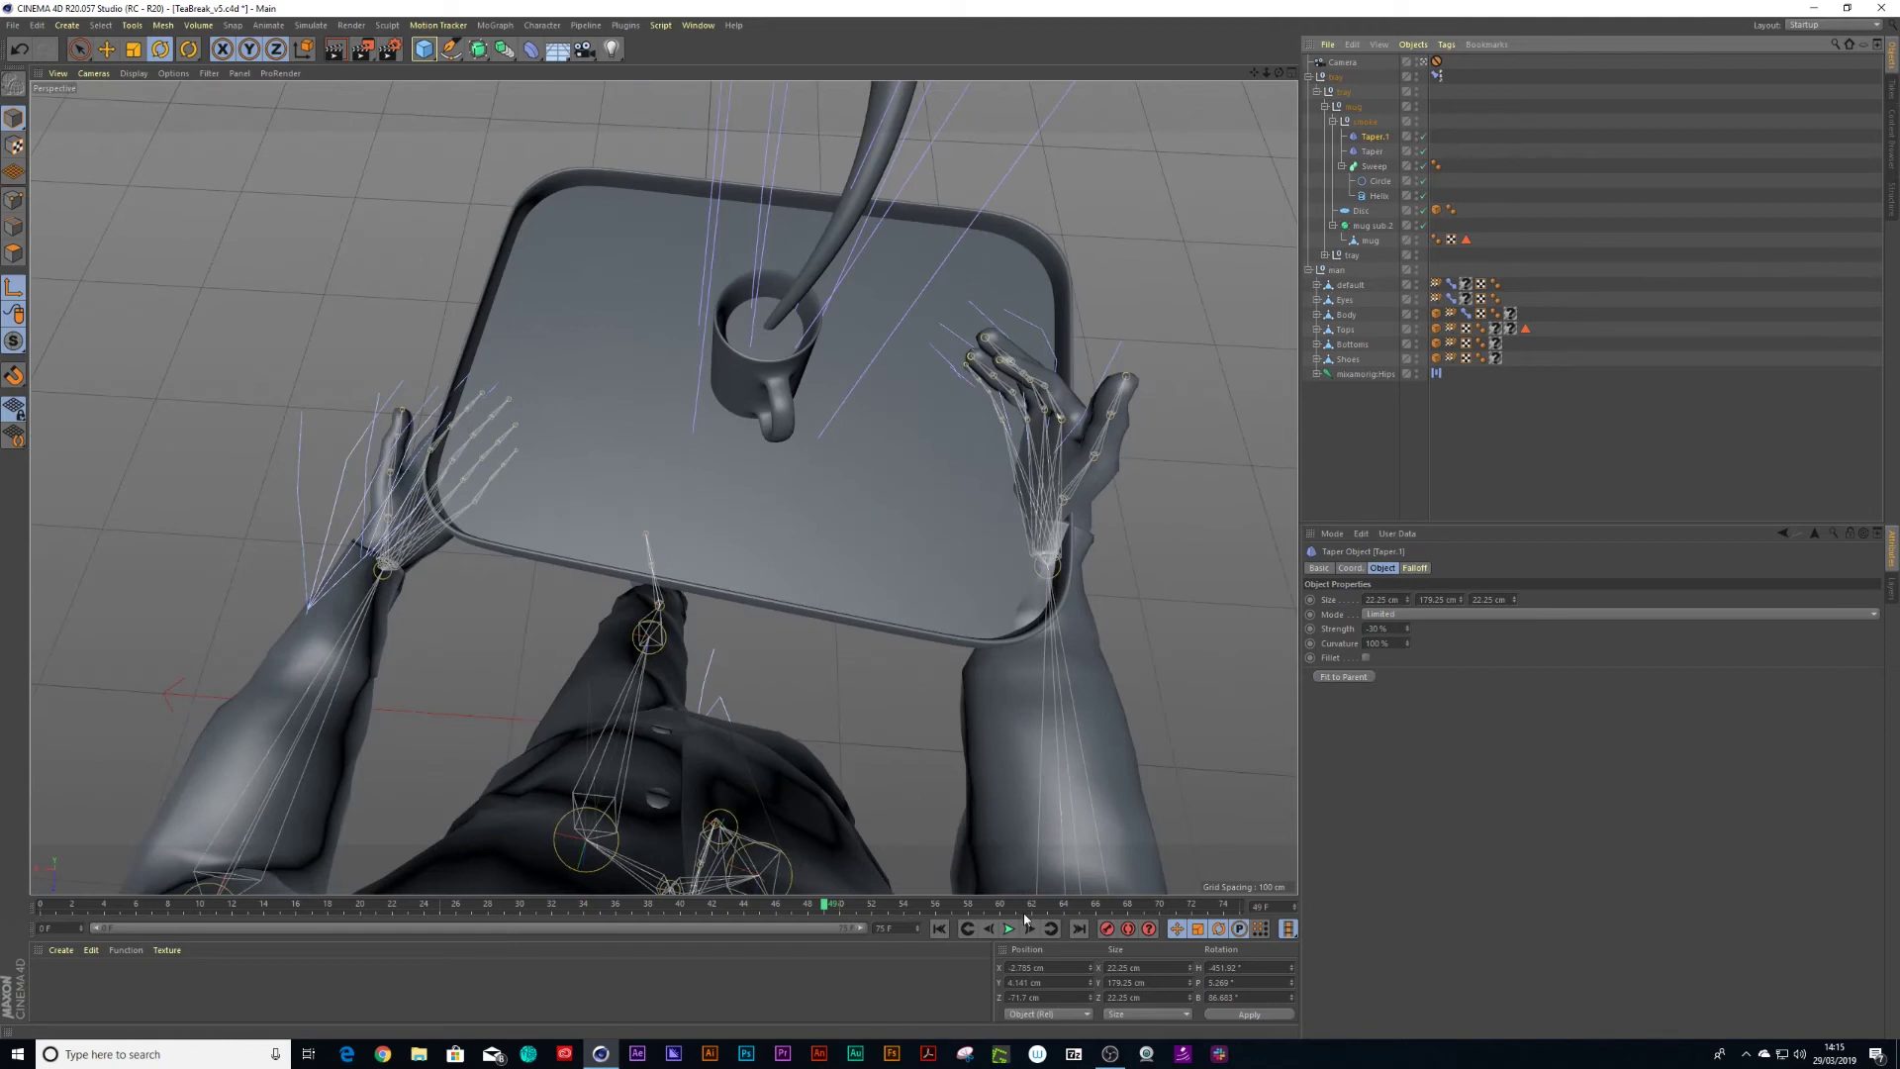
left_click(1008, 929)
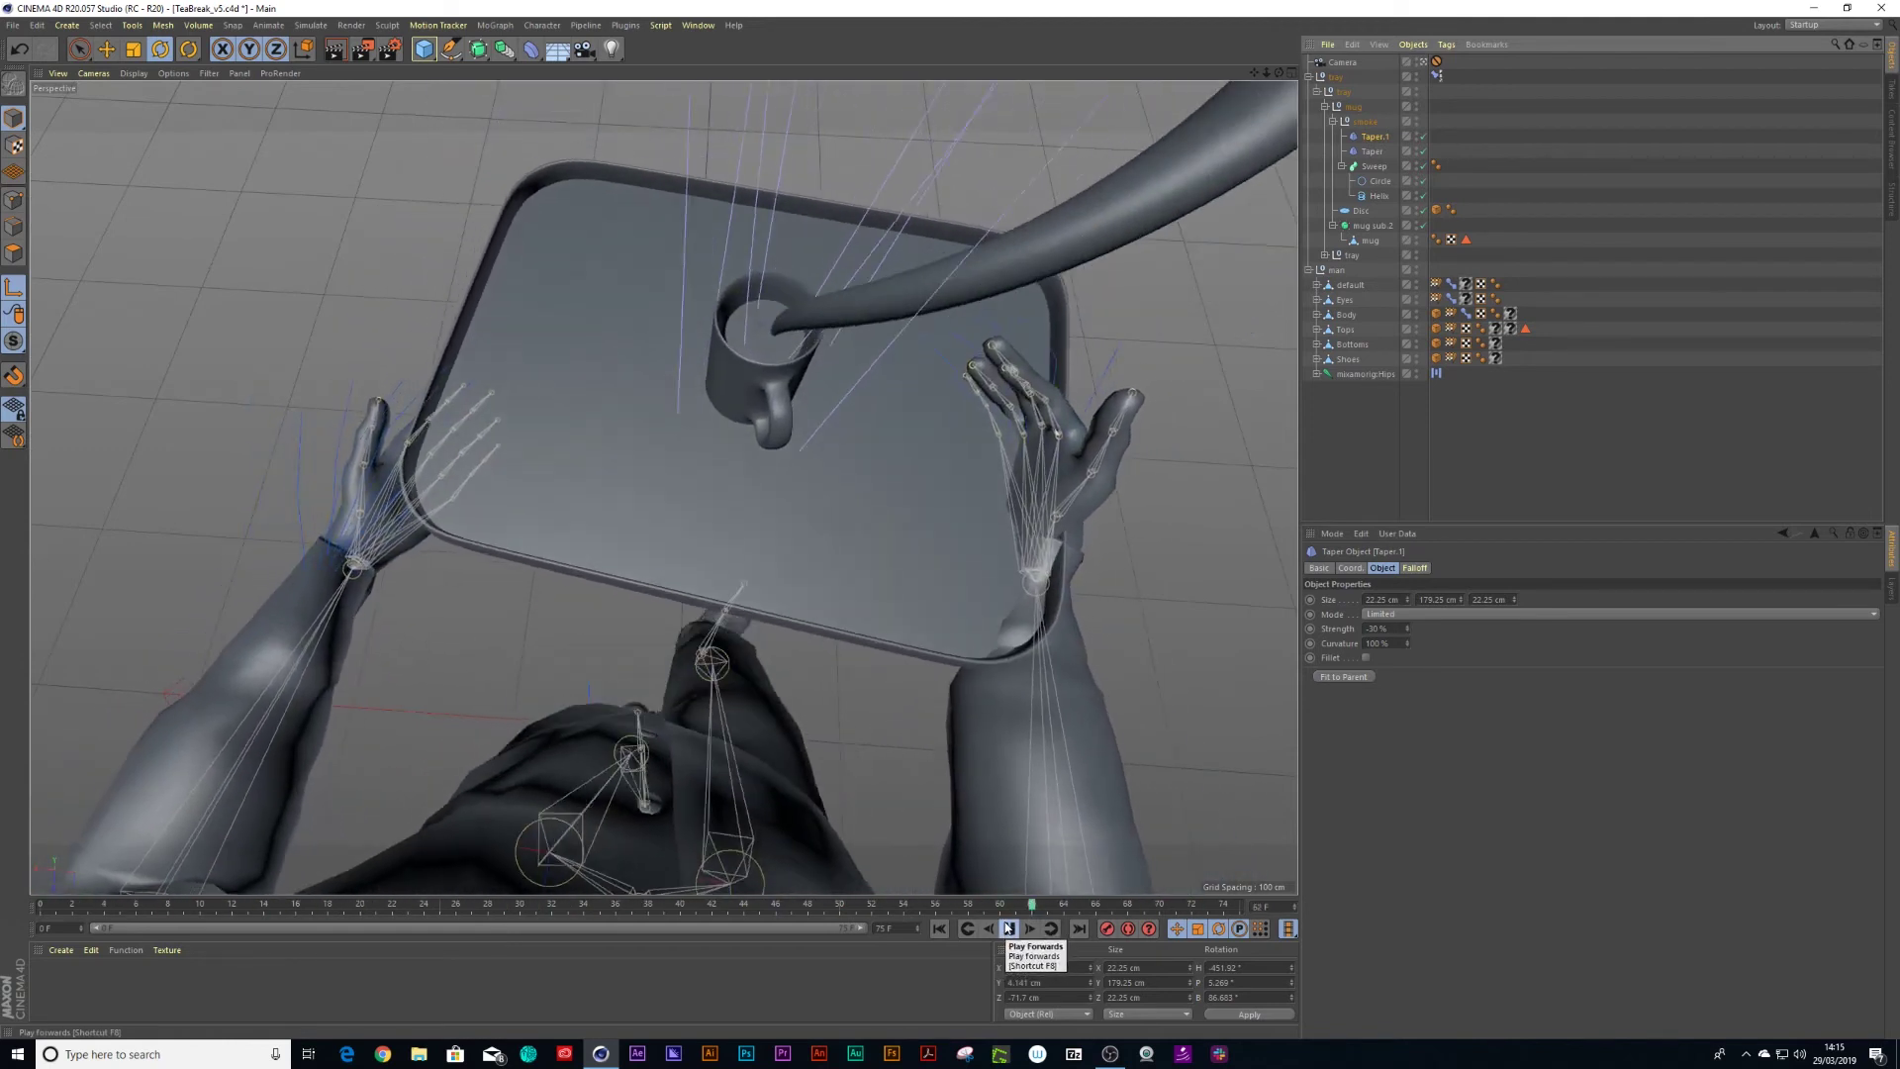
left_click(1010, 931)
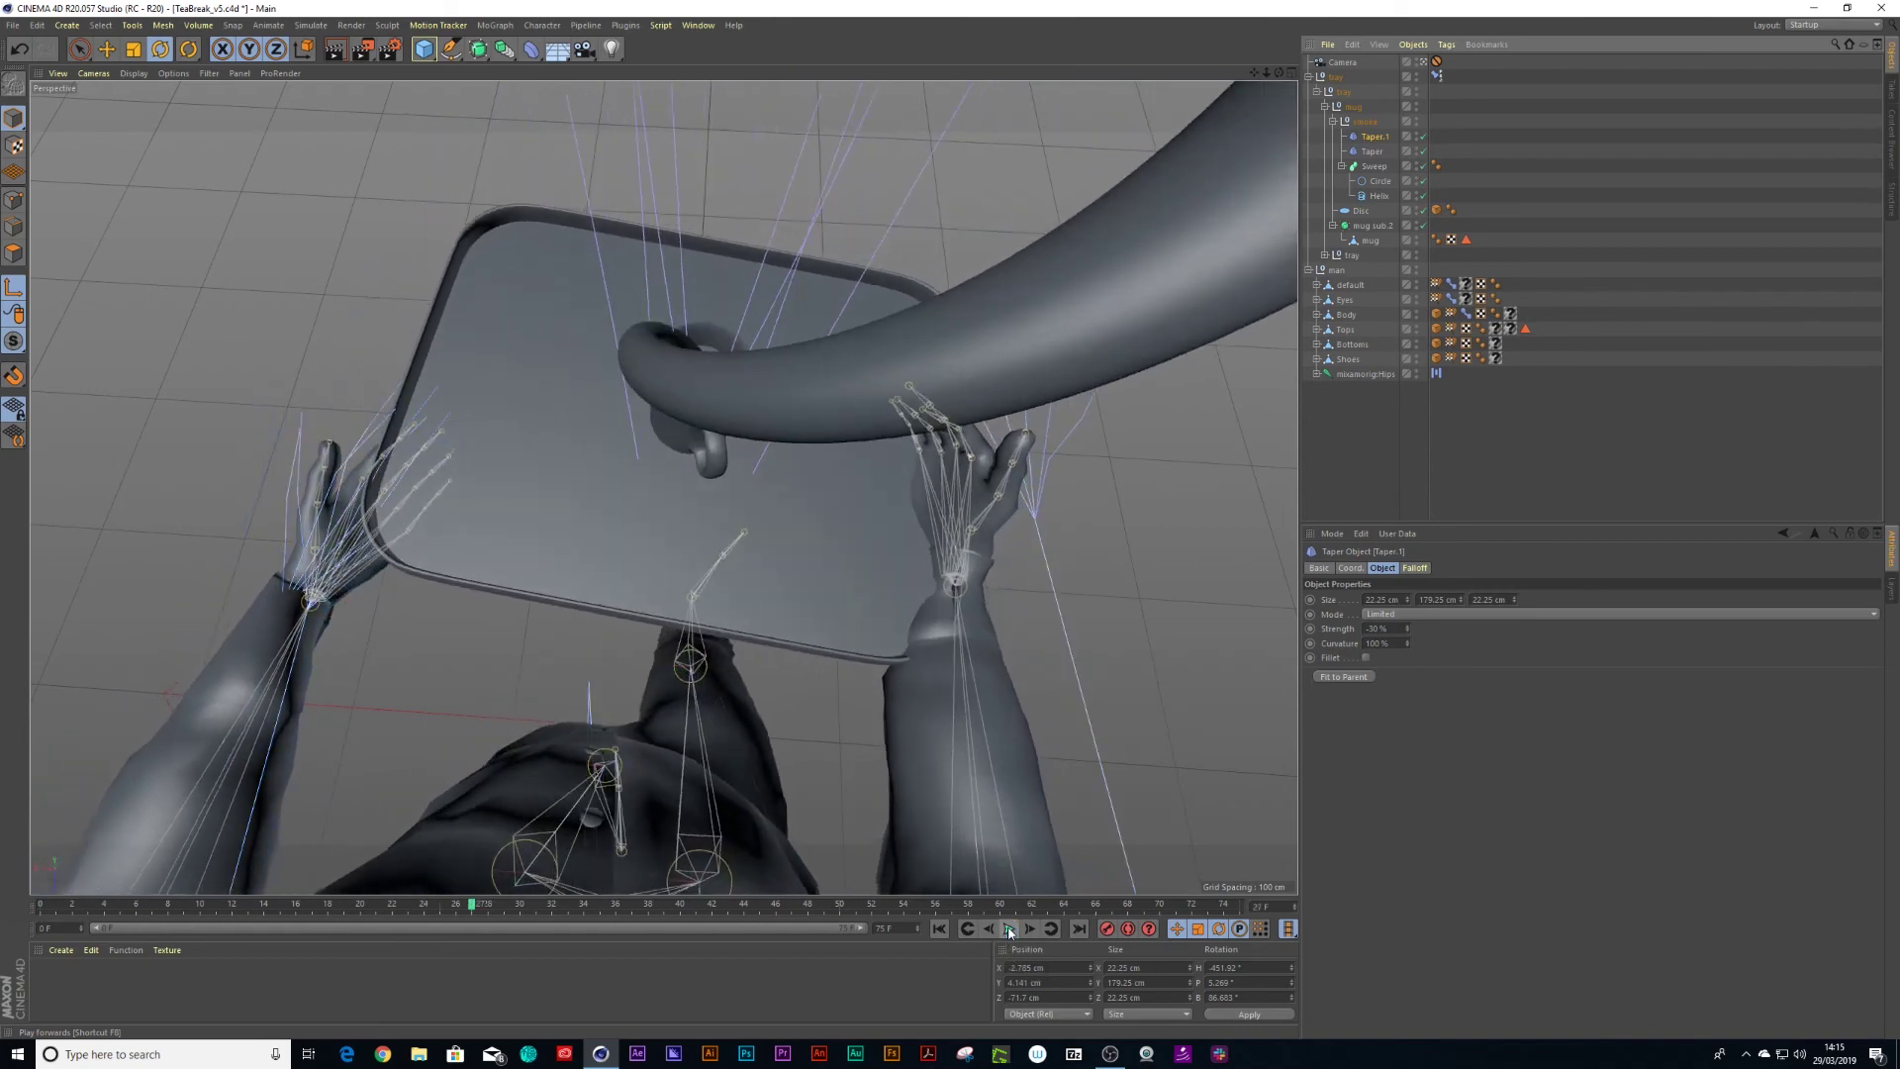
left_click(1010, 930)
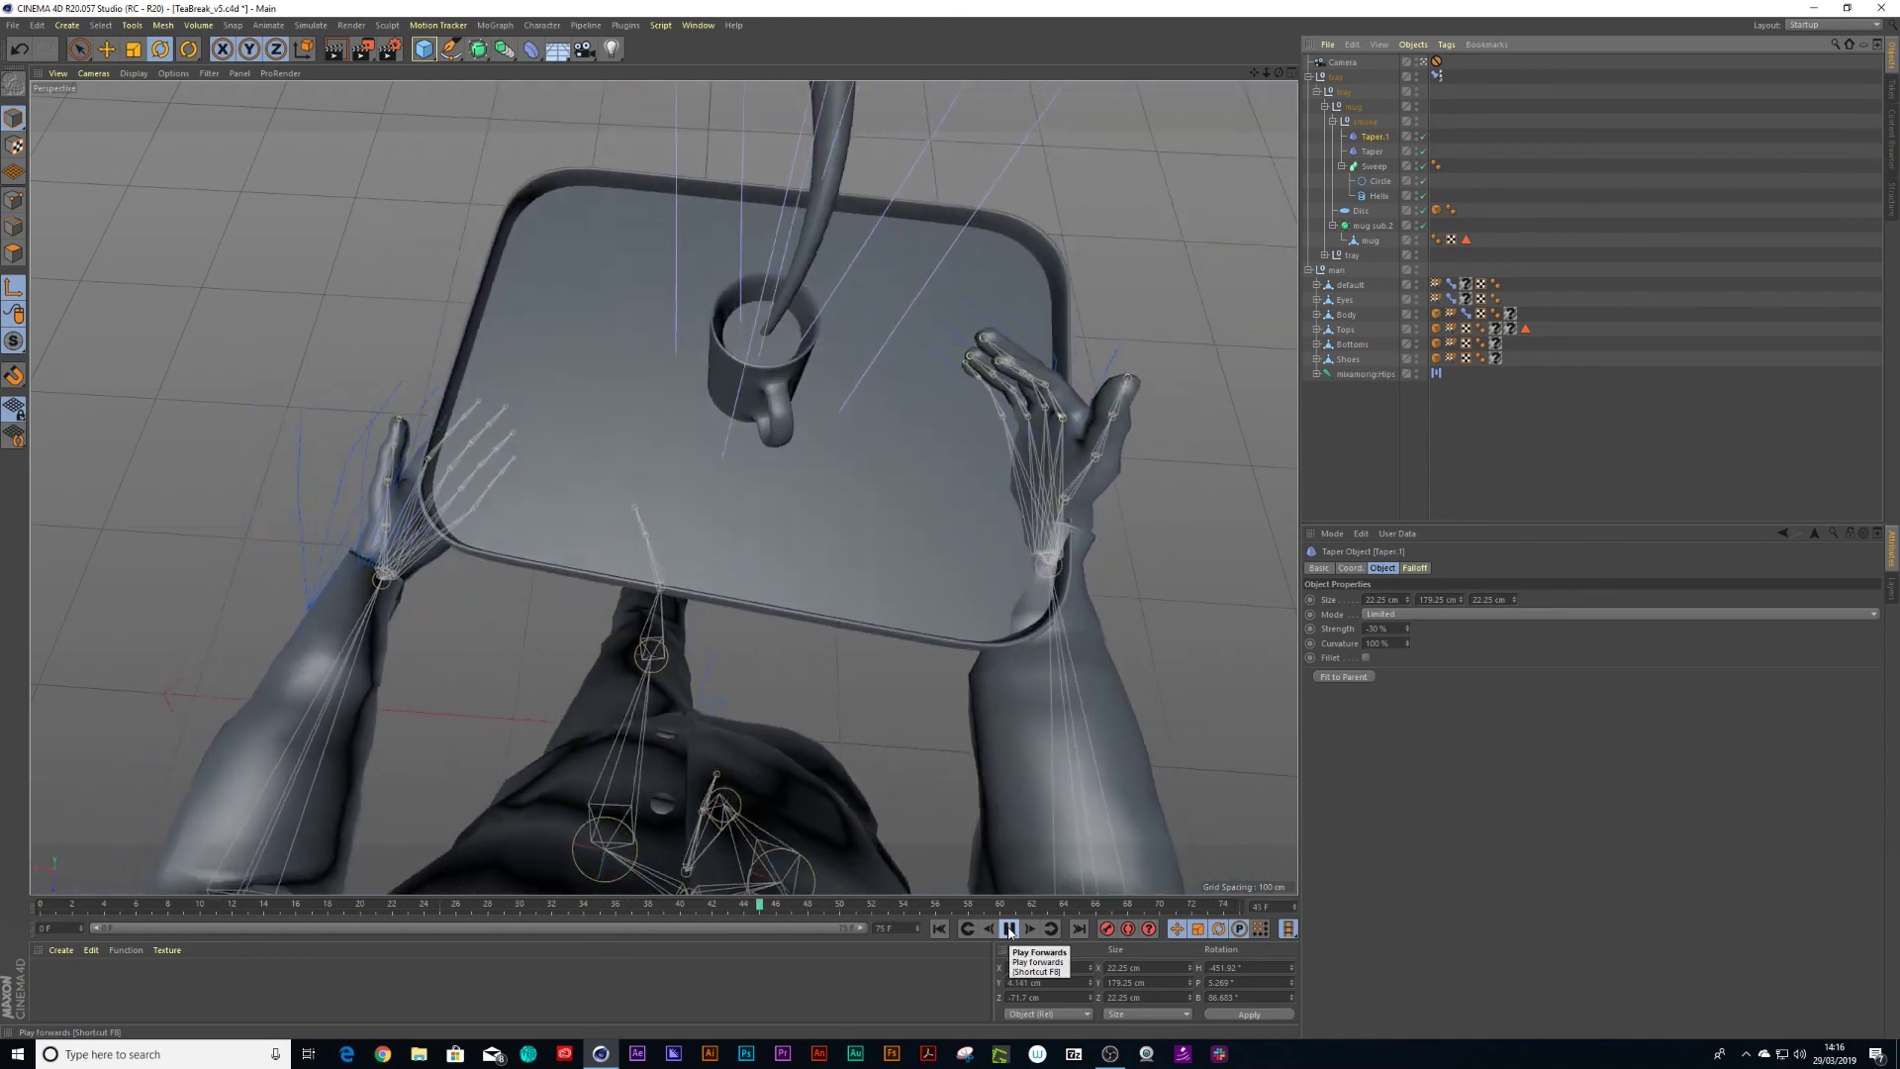
left_click(1010, 930)
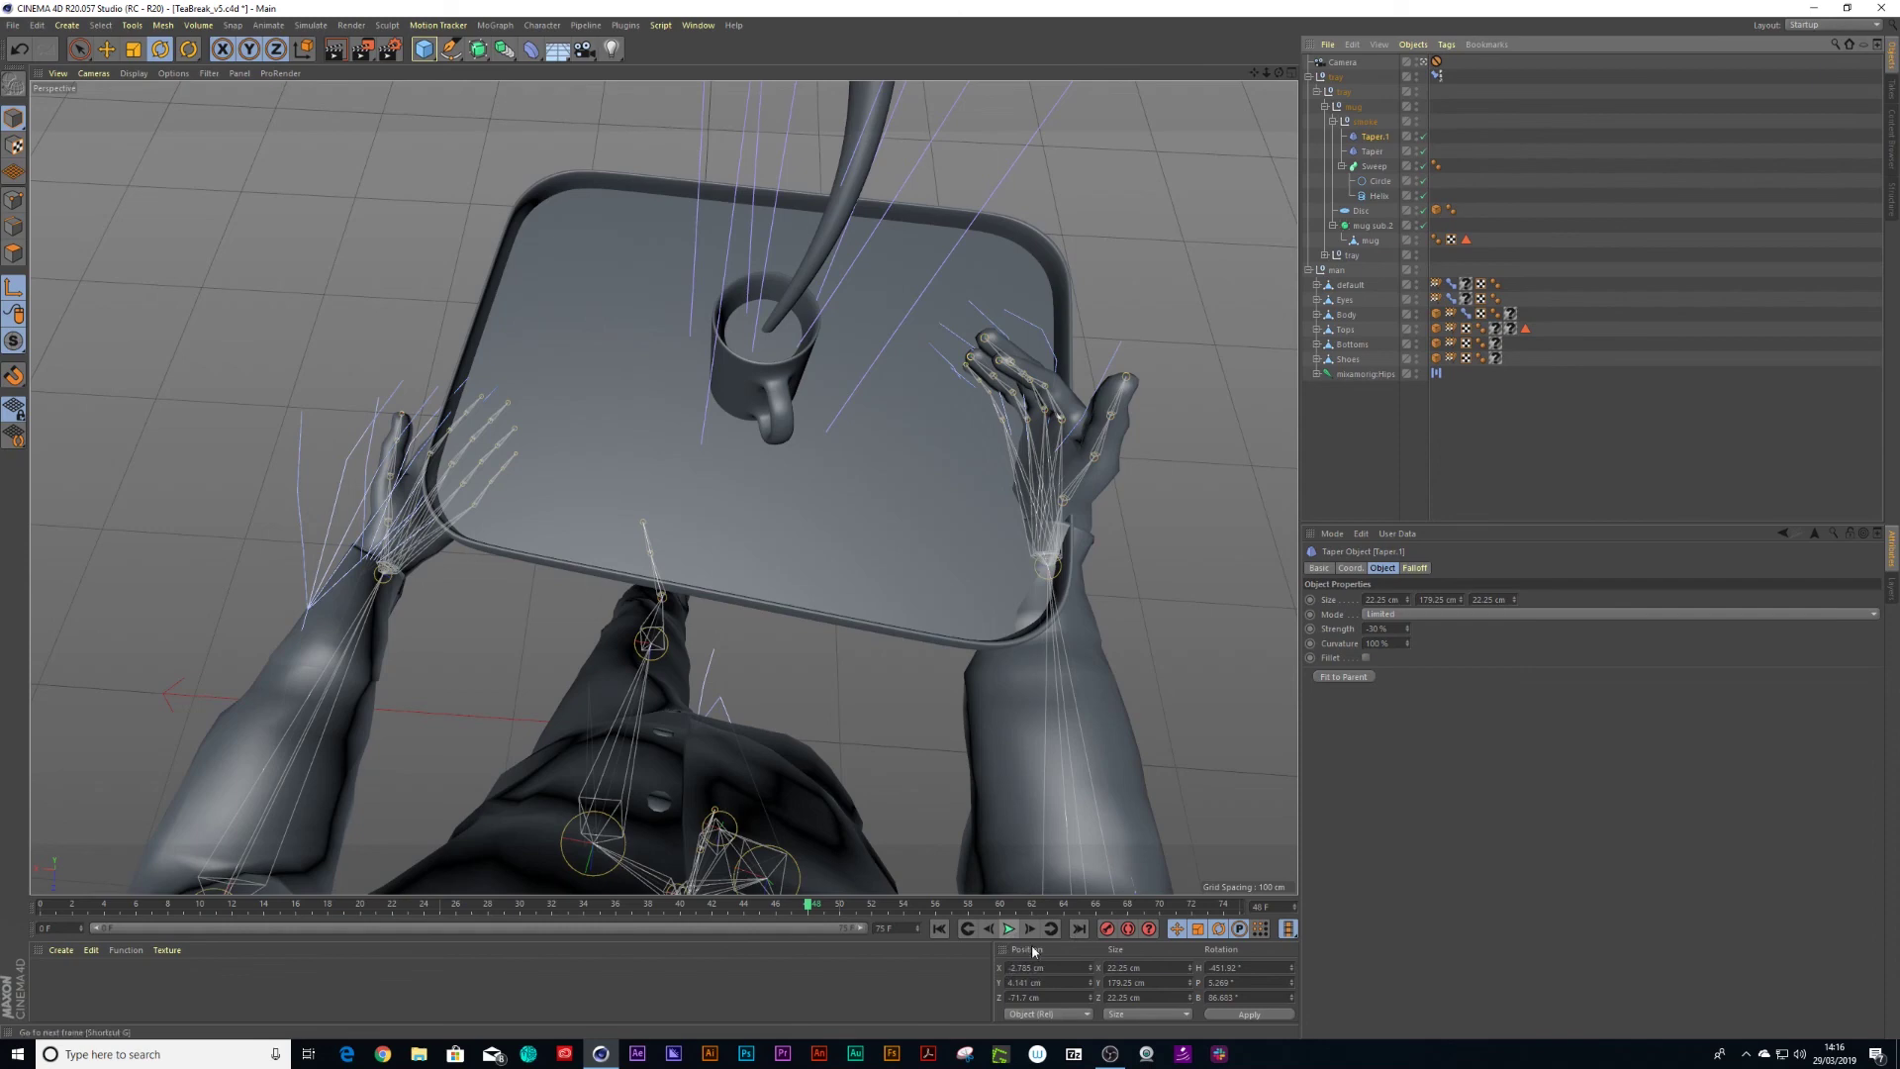